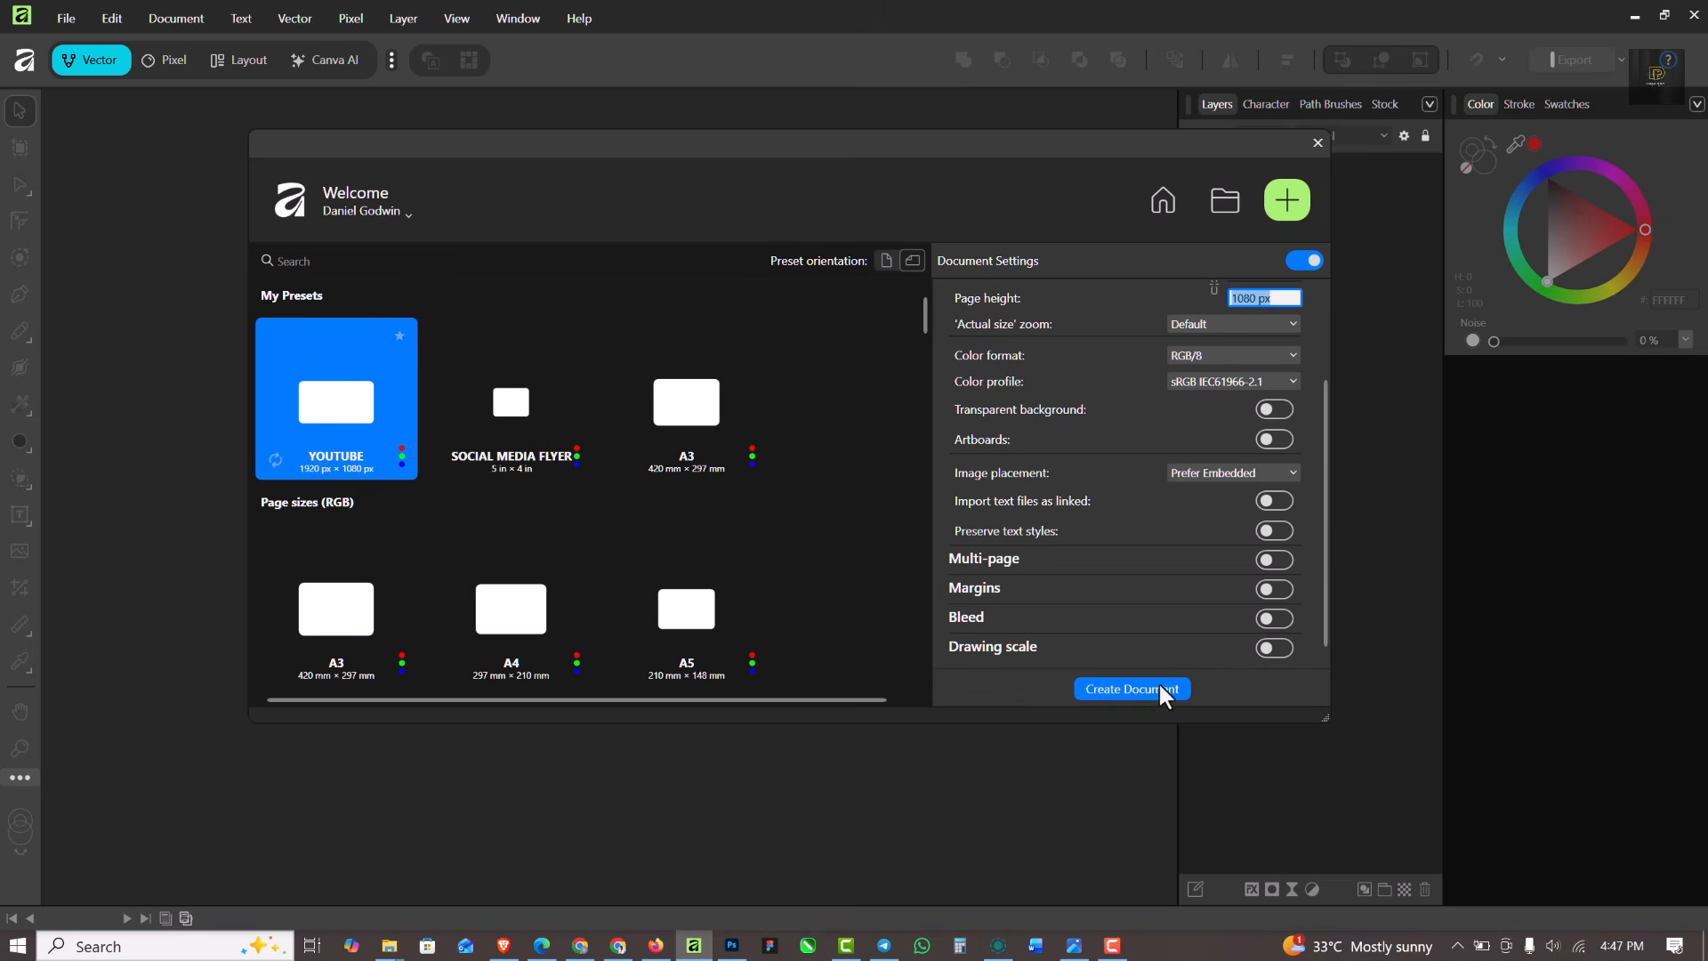
Create a 1920 × 1080 px document from the YOUTUBE preset with artboards enabled
left_click(1270, 440)
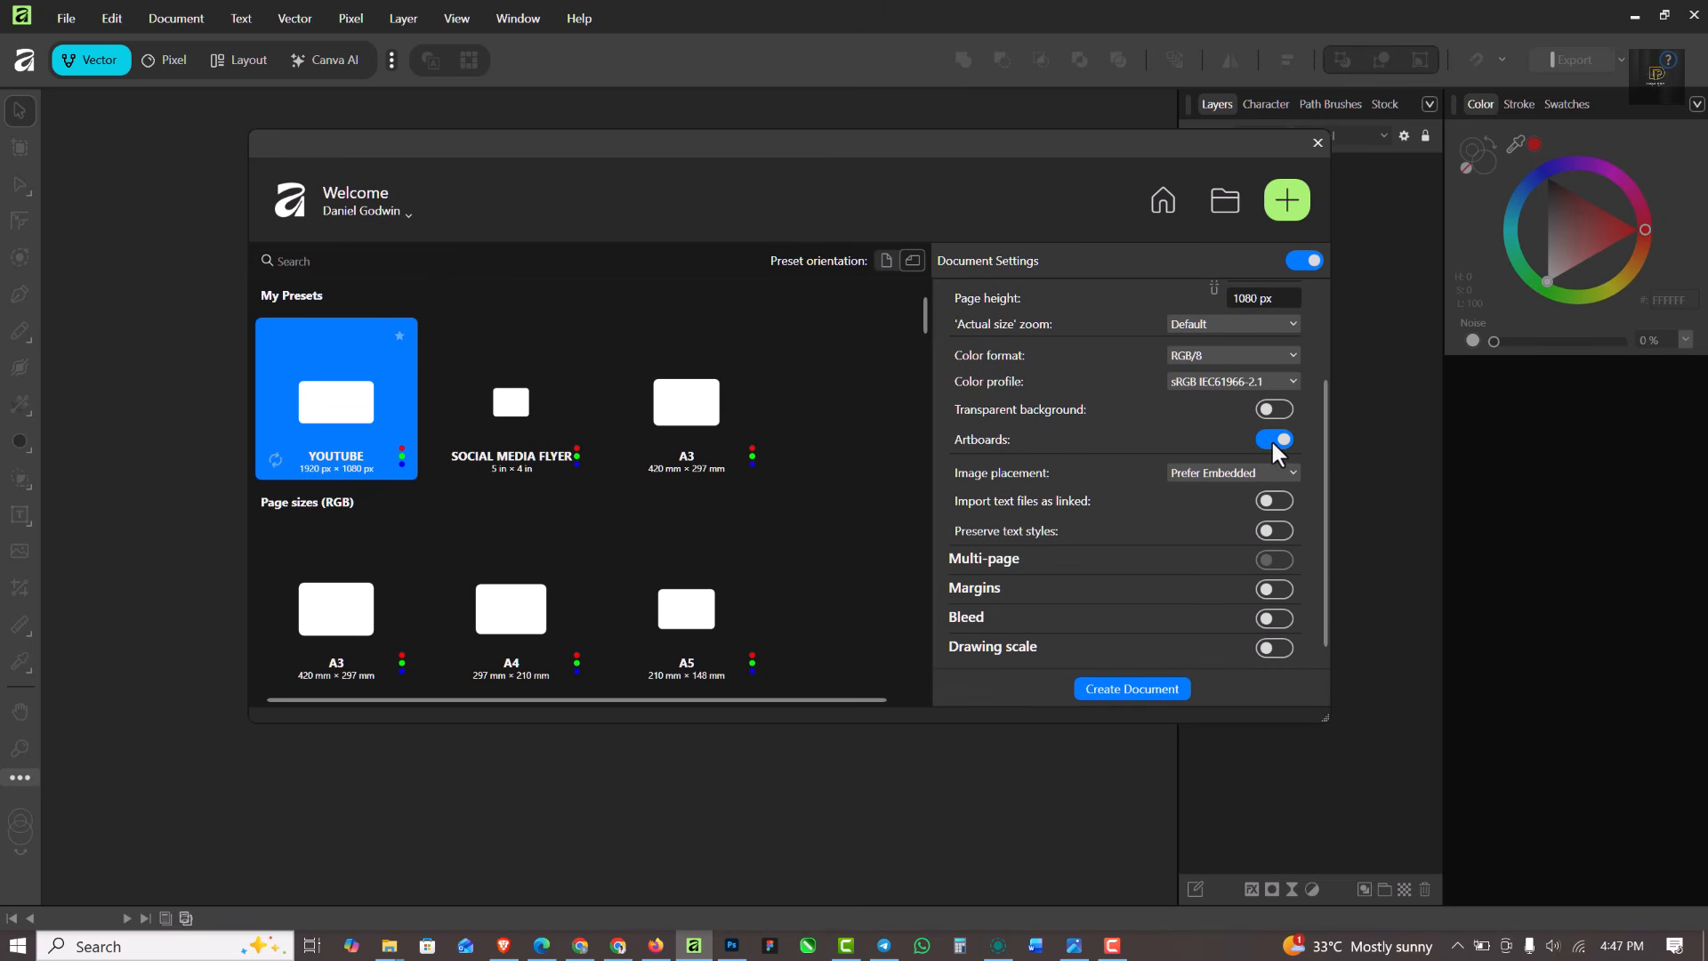
left_click(1144, 688)
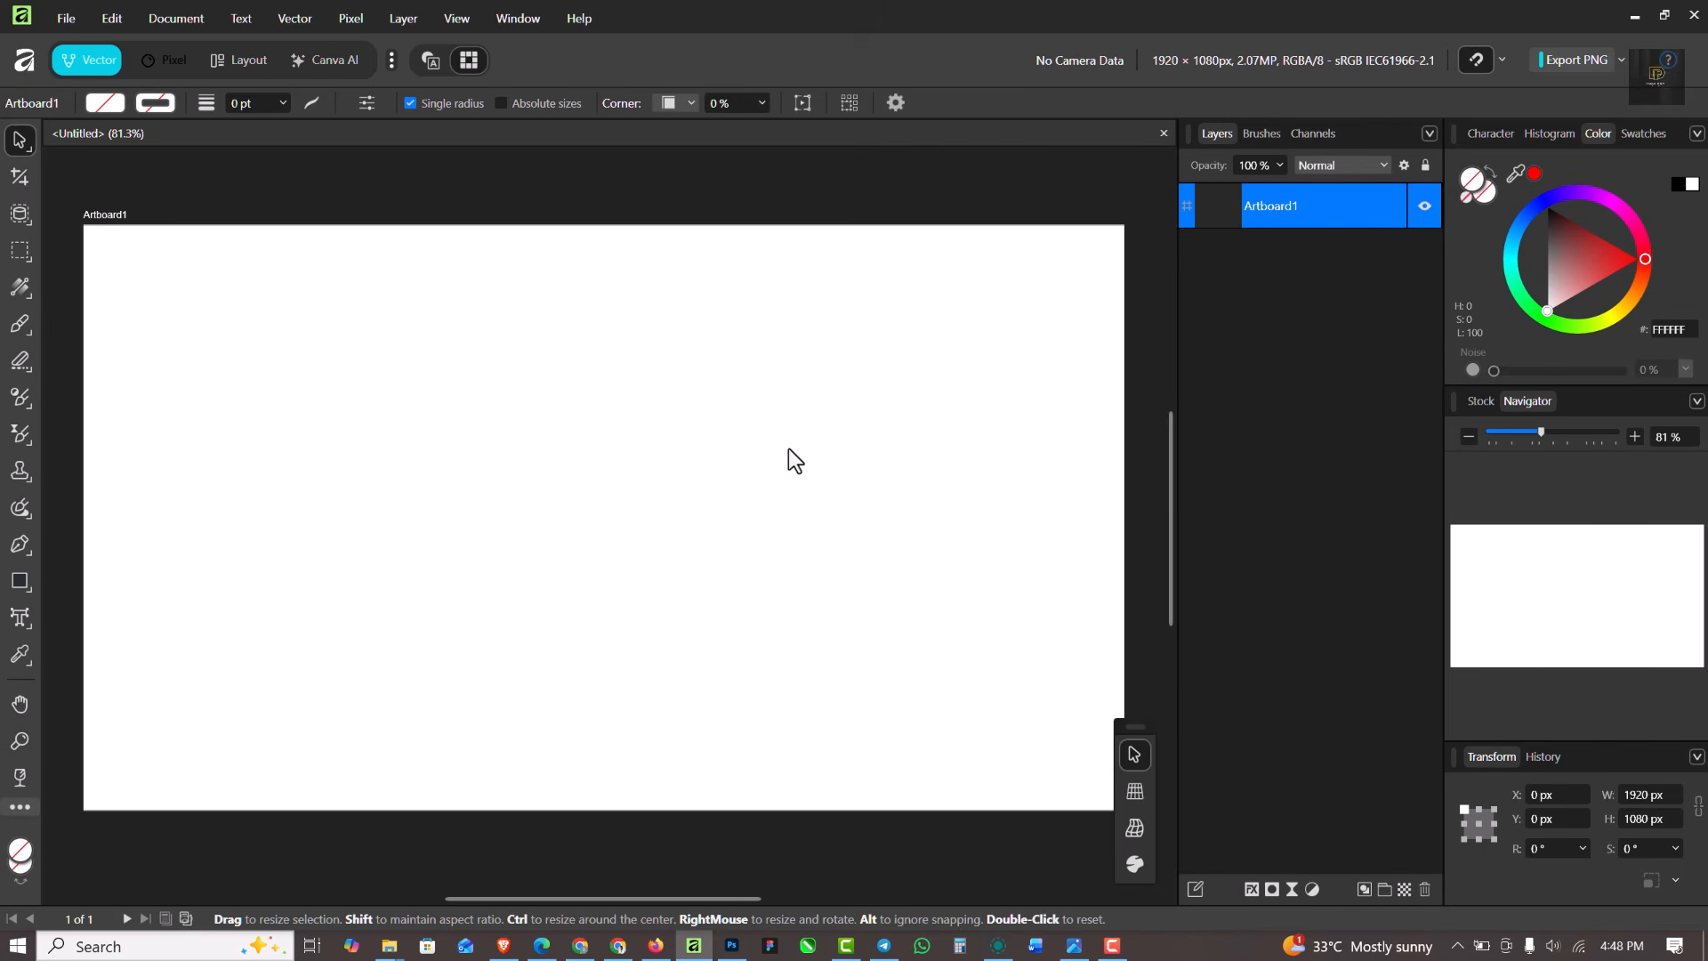
Fill the whole artboard with the very dark green 011A00
key("ctrl+2")
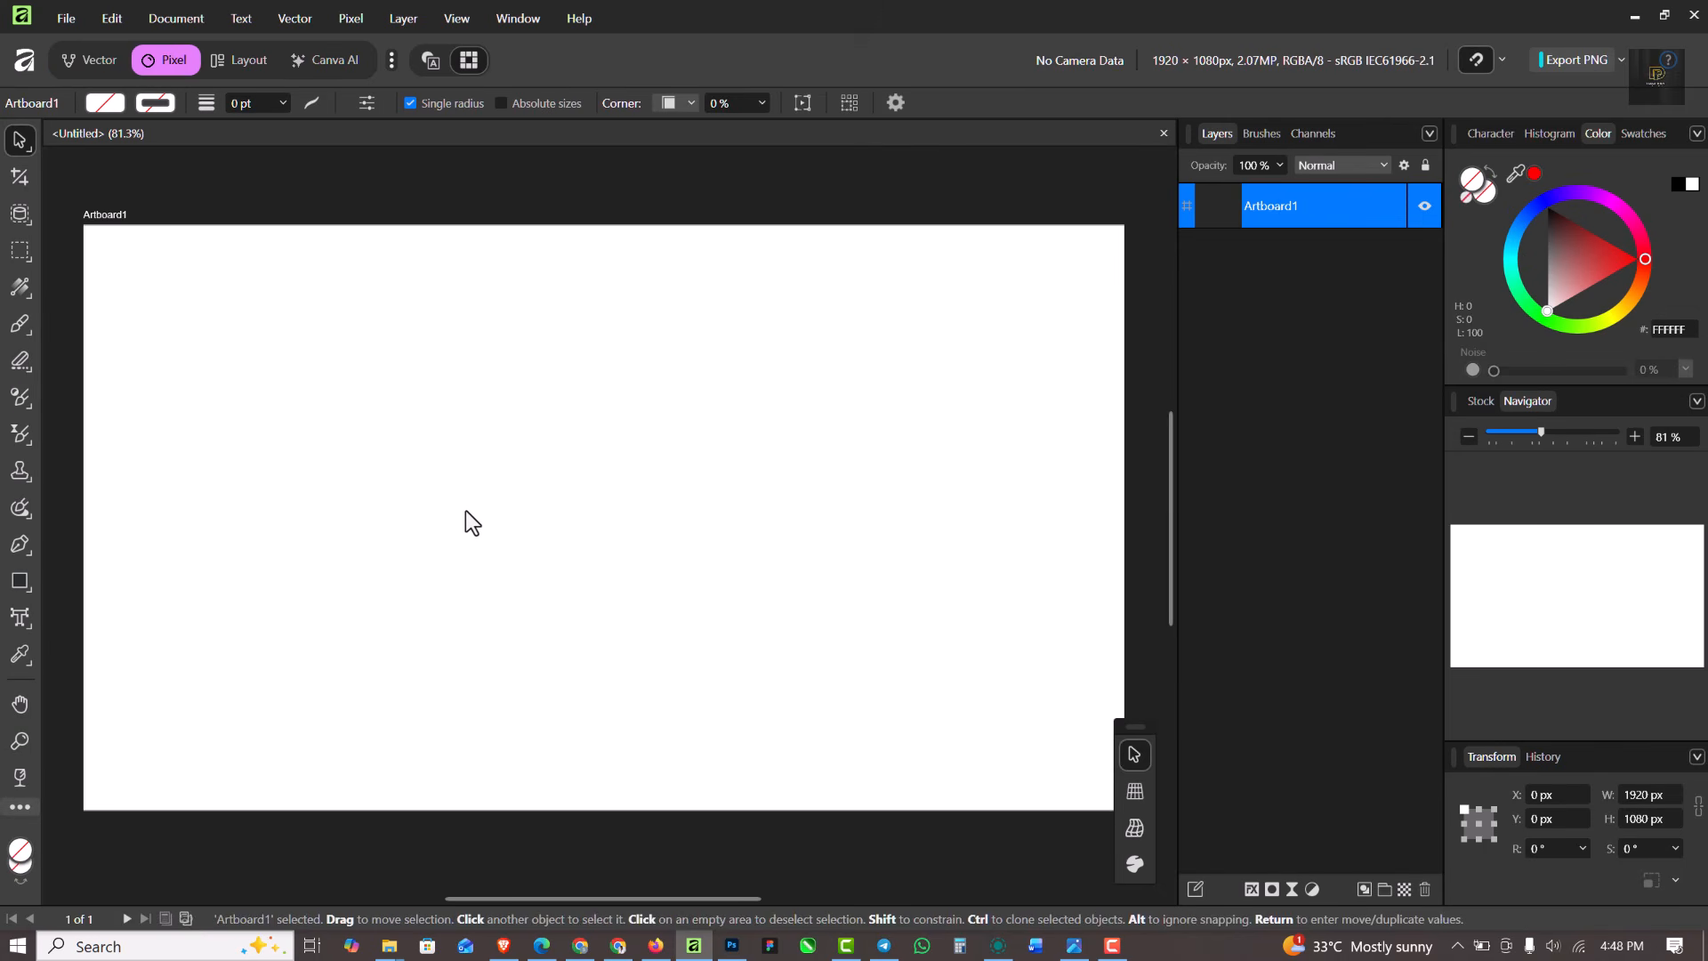
left_click(467, 514)
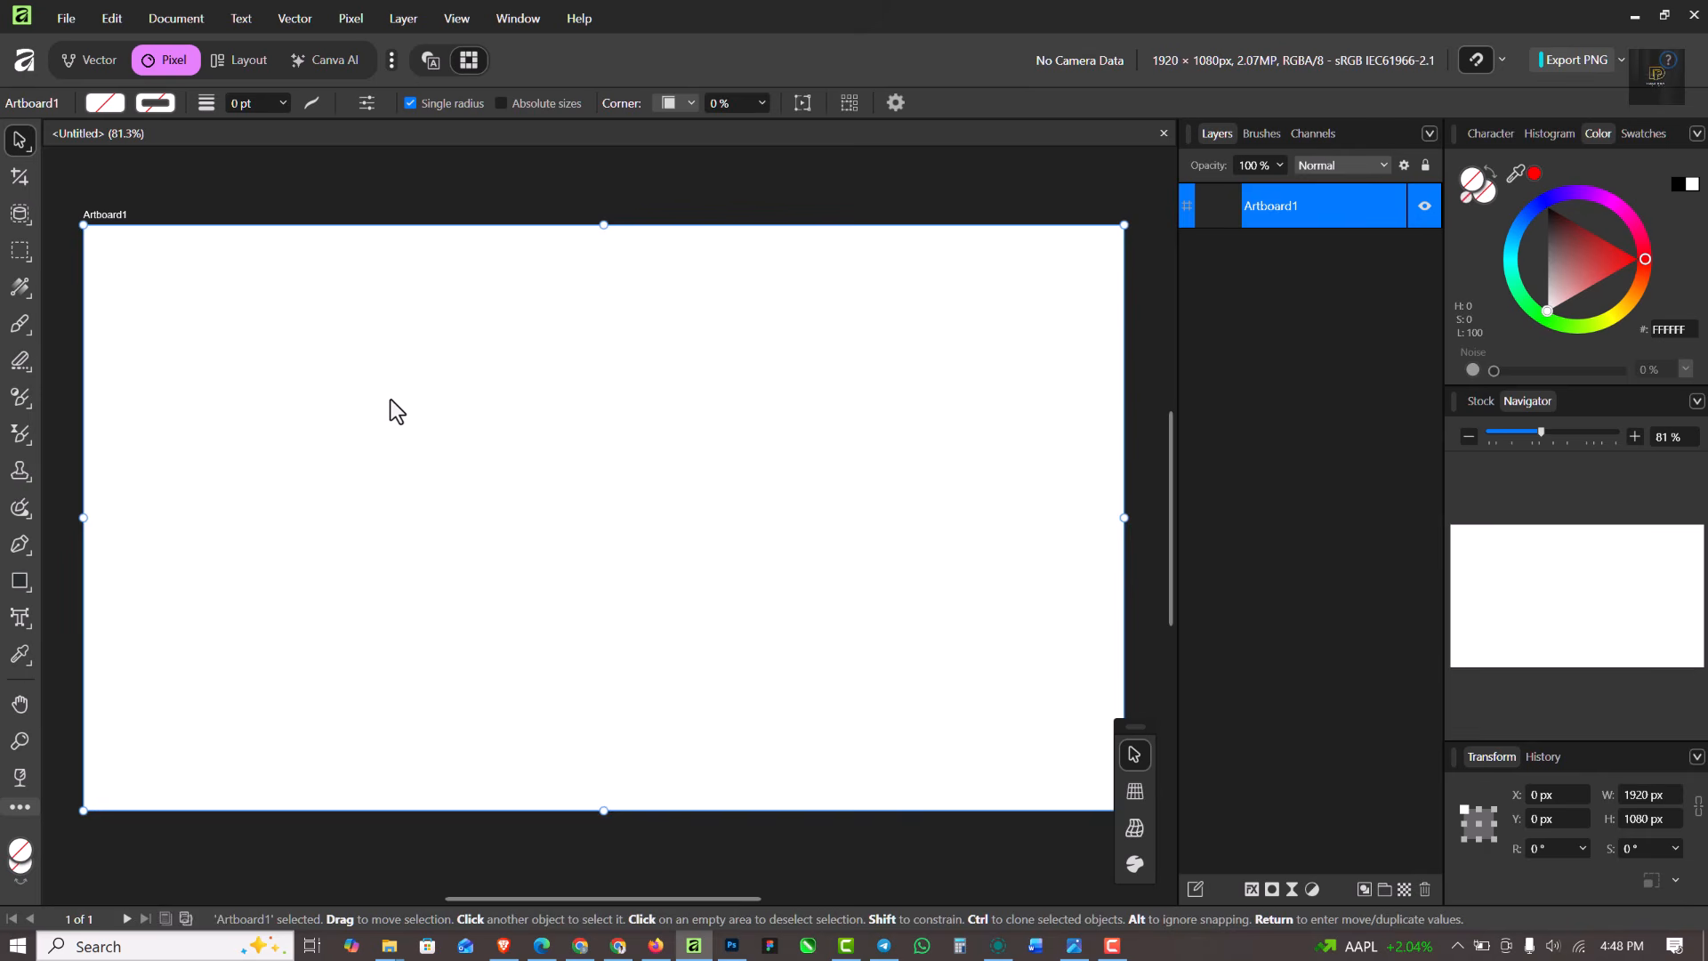
left_click(434, 178)
left_click(480, 400)
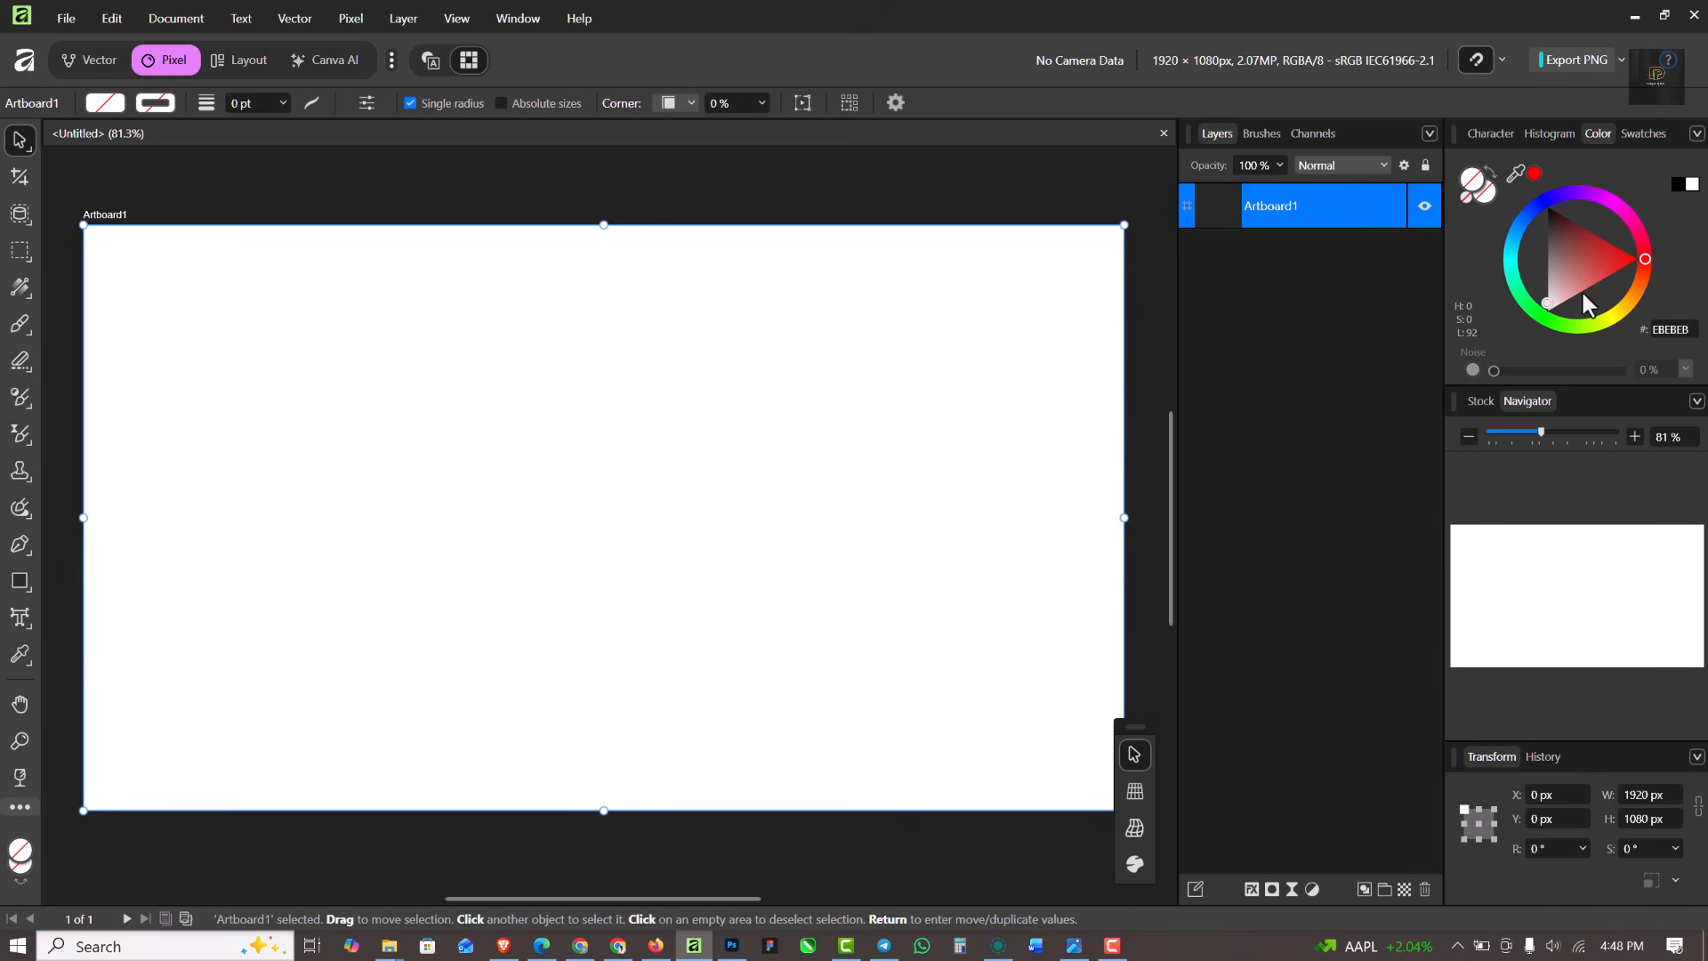
mouse_move(1642, 255)
left_mouse_down()
mouse_move(1524, 344)
mouse_move(1646, 271)
left_mouse_up()
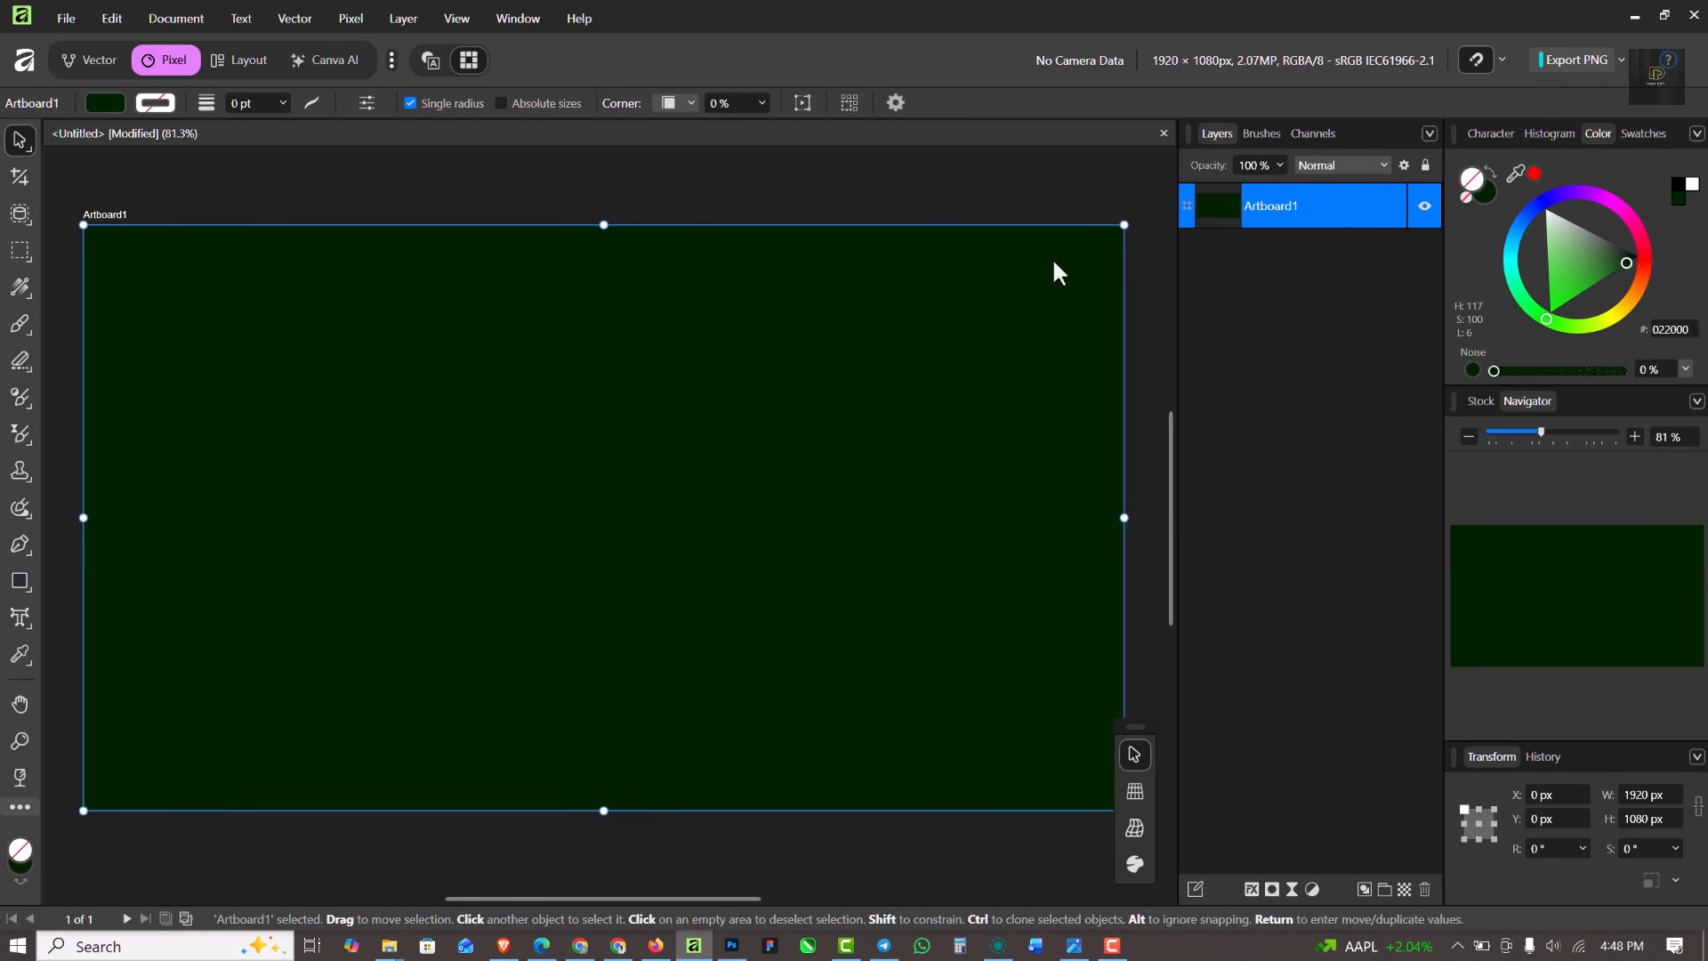
left_click_drag(1618, 259, 1626, 272)
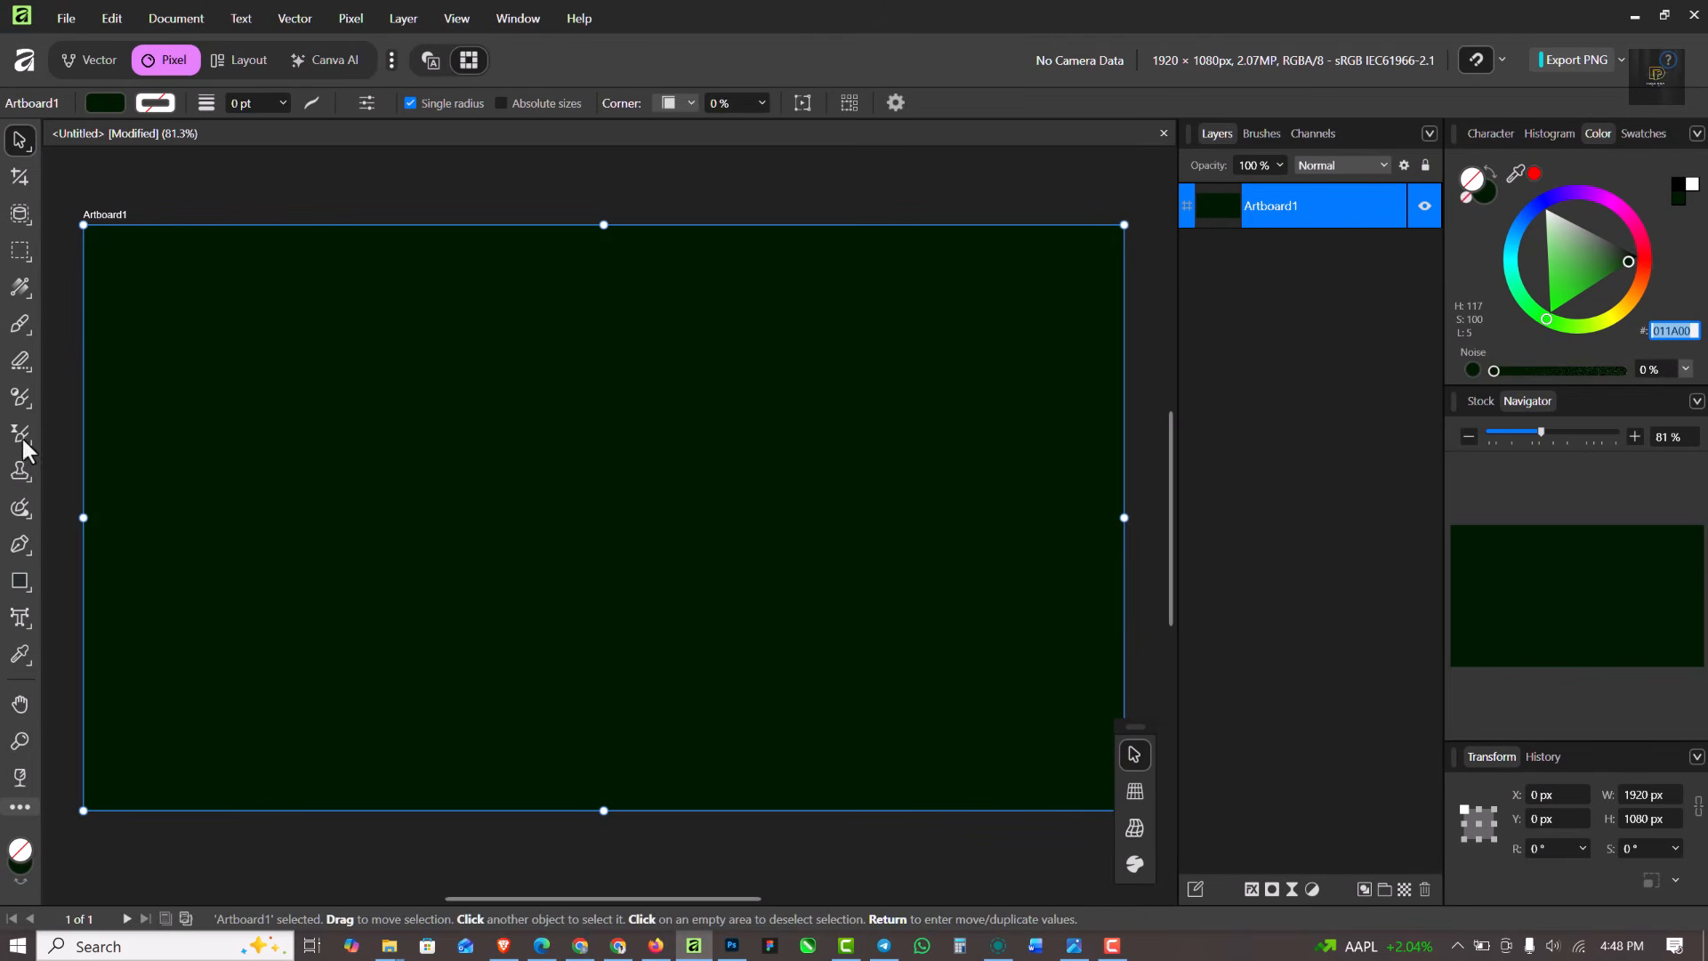
Switch to the Vector studio and add the artistic text TALK on the artboard's left half
left_click(100, 61)
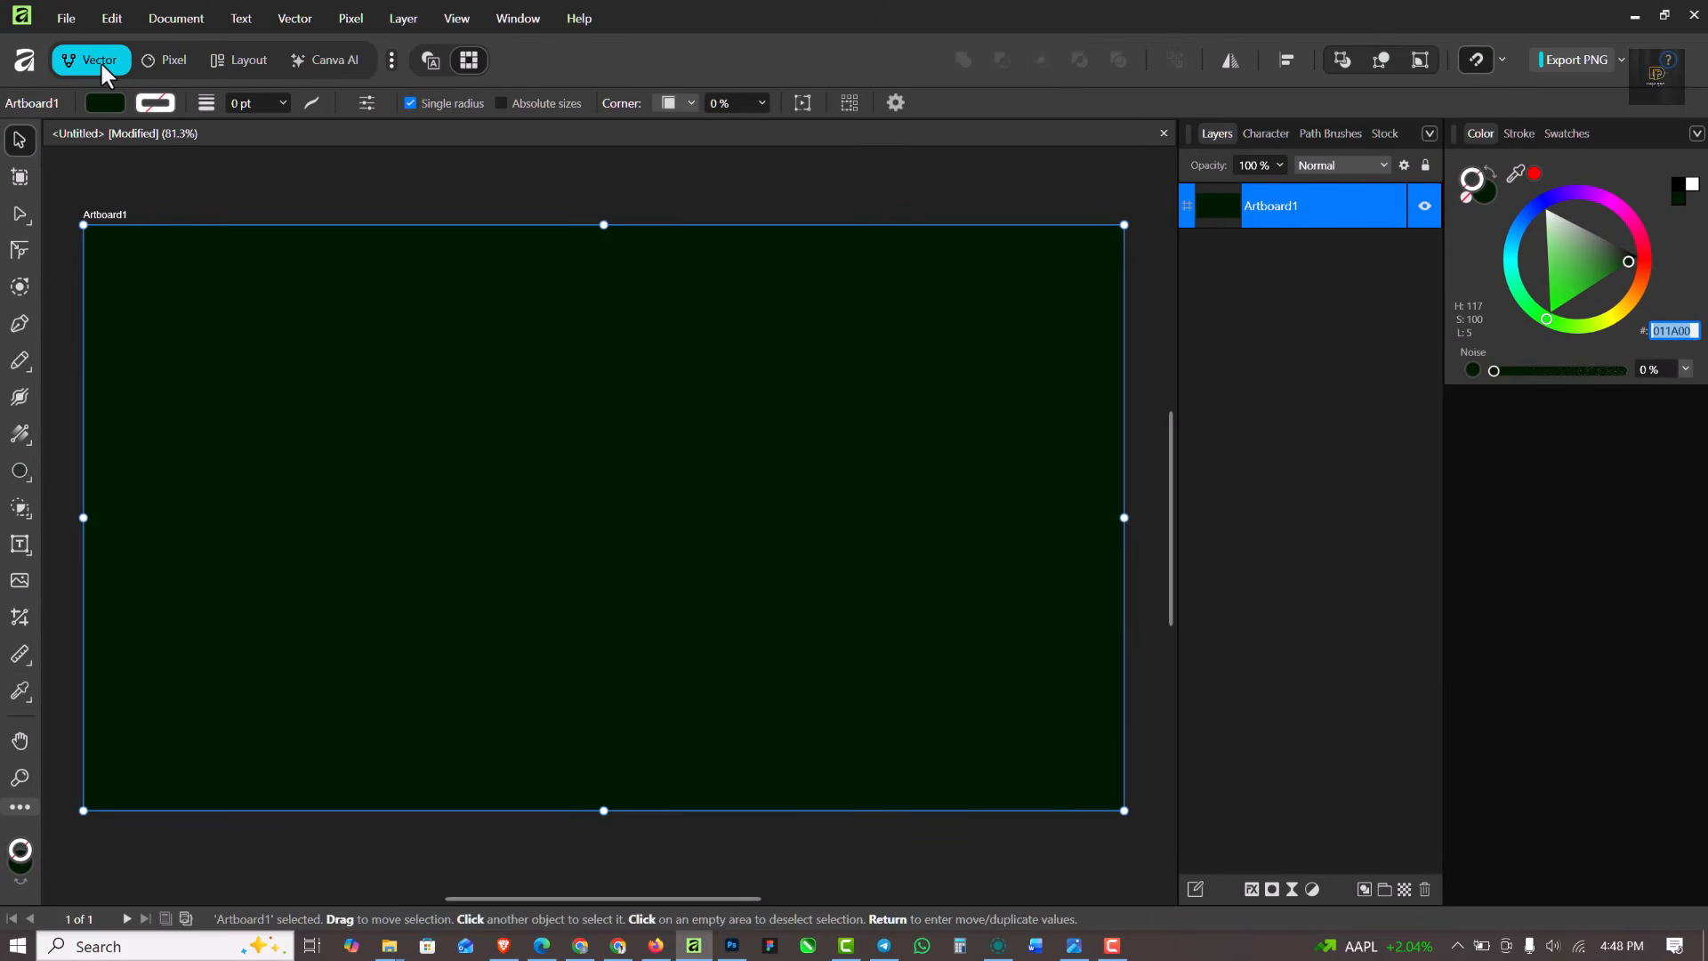
left_click(436, 61)
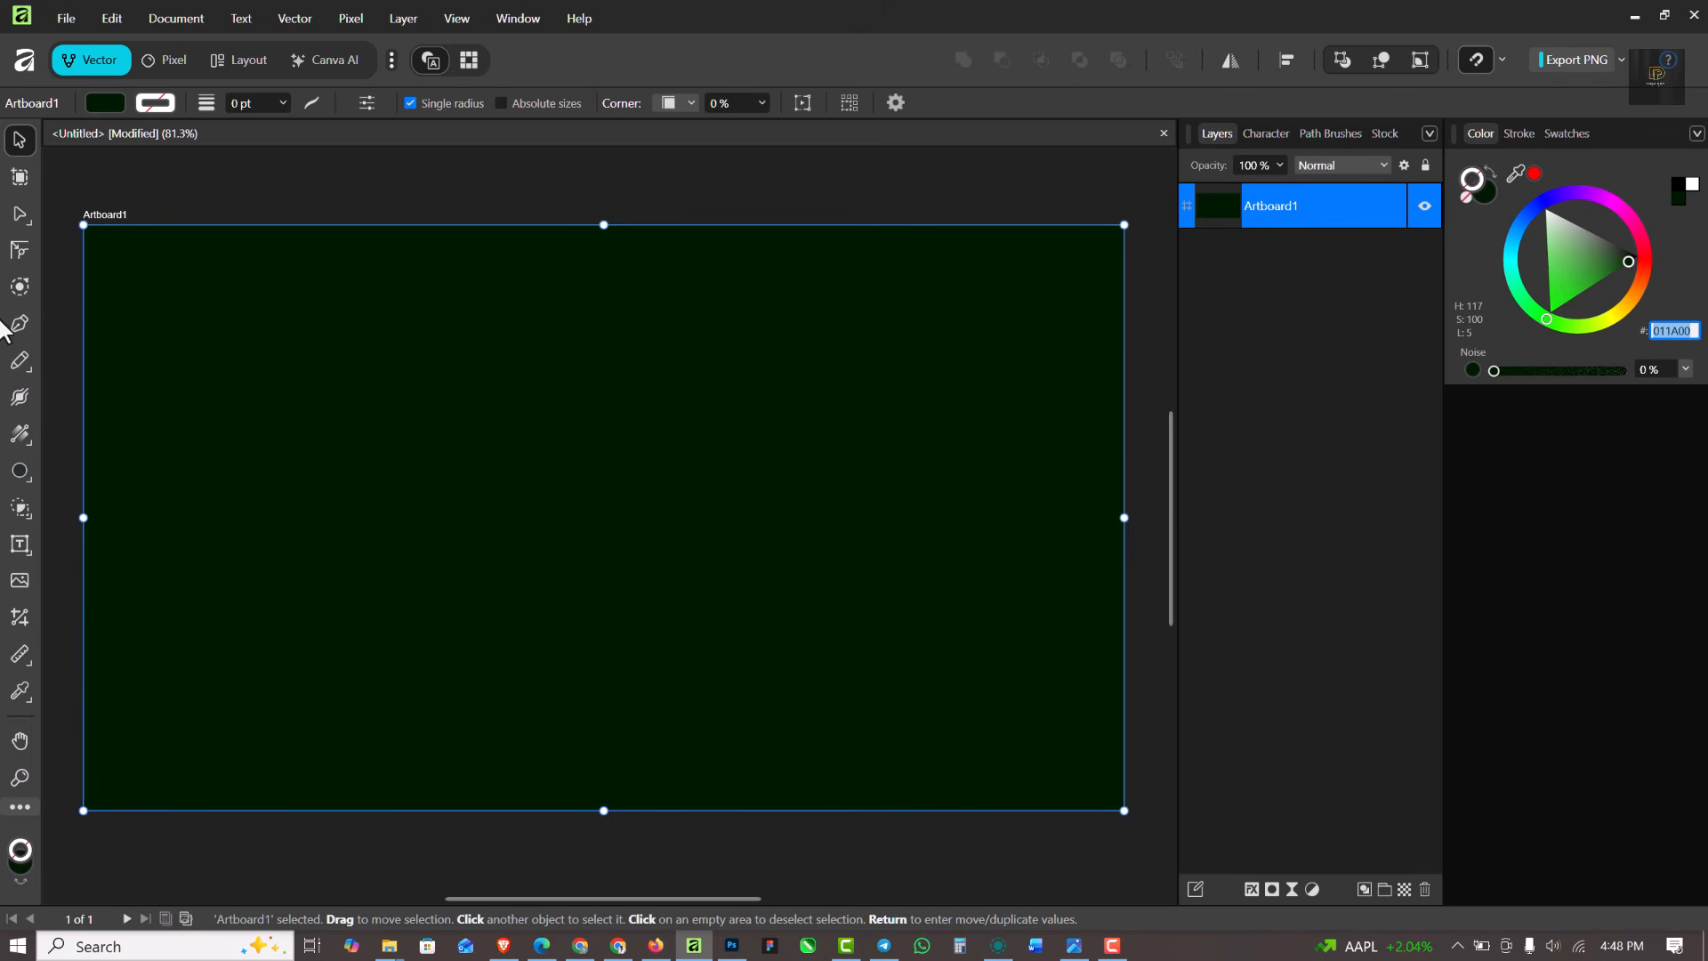
left_click(24, 538)
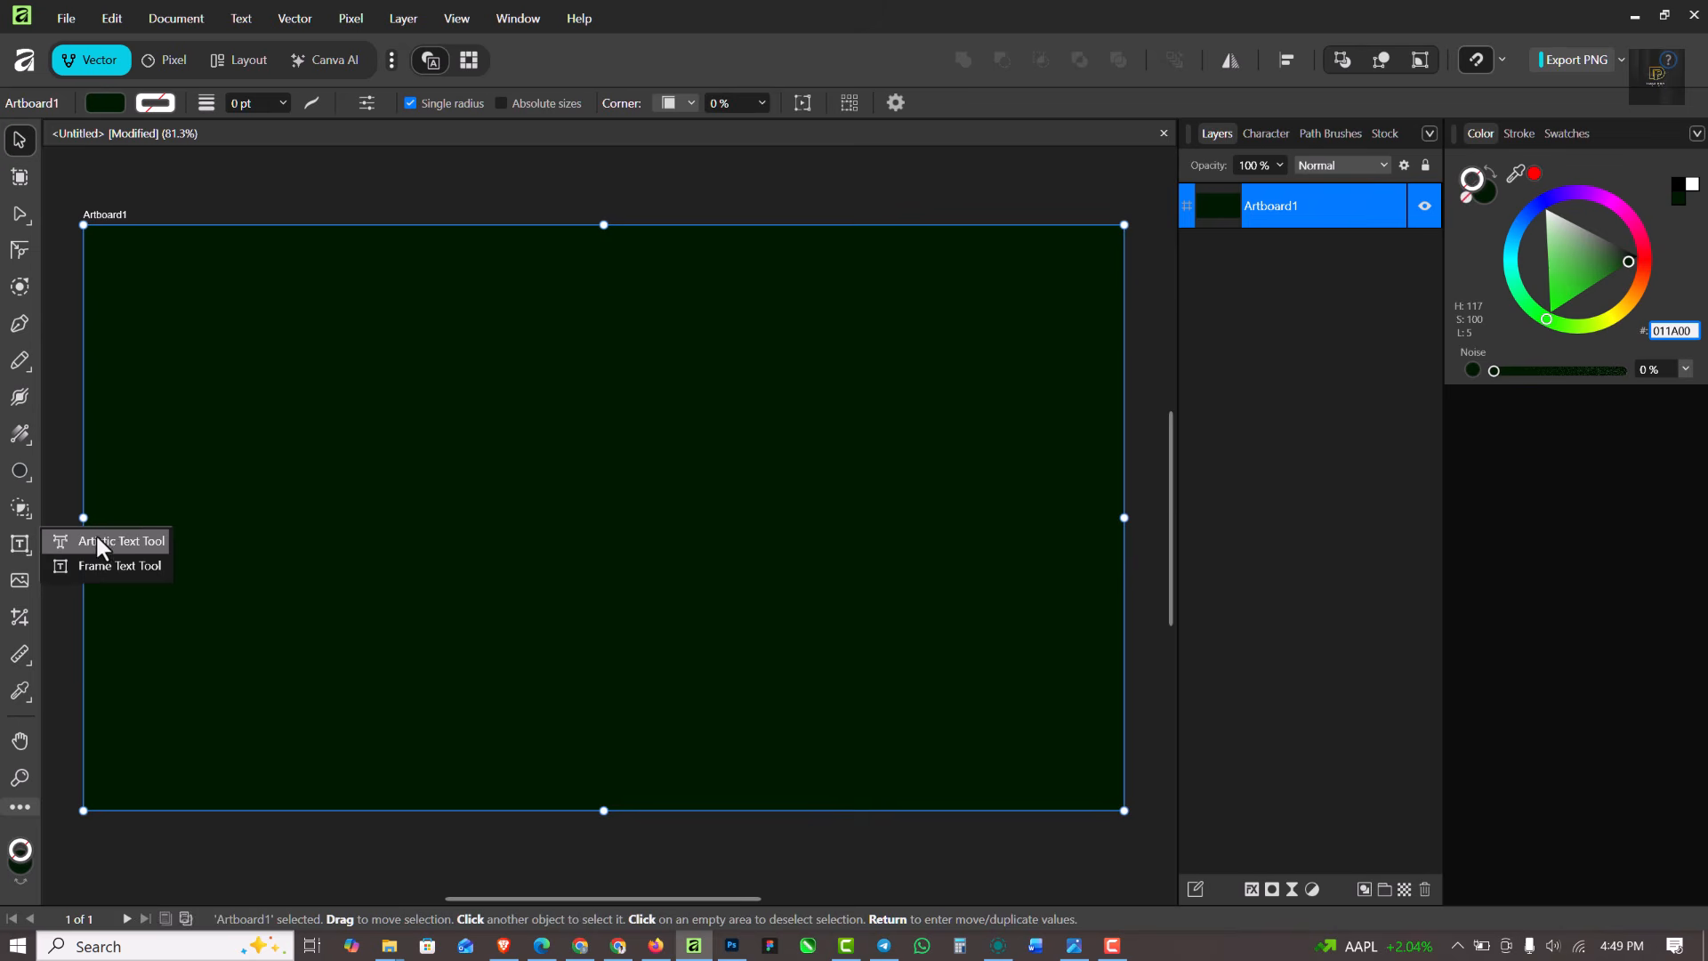
left_click(122, 550)
left_click(388, 492)
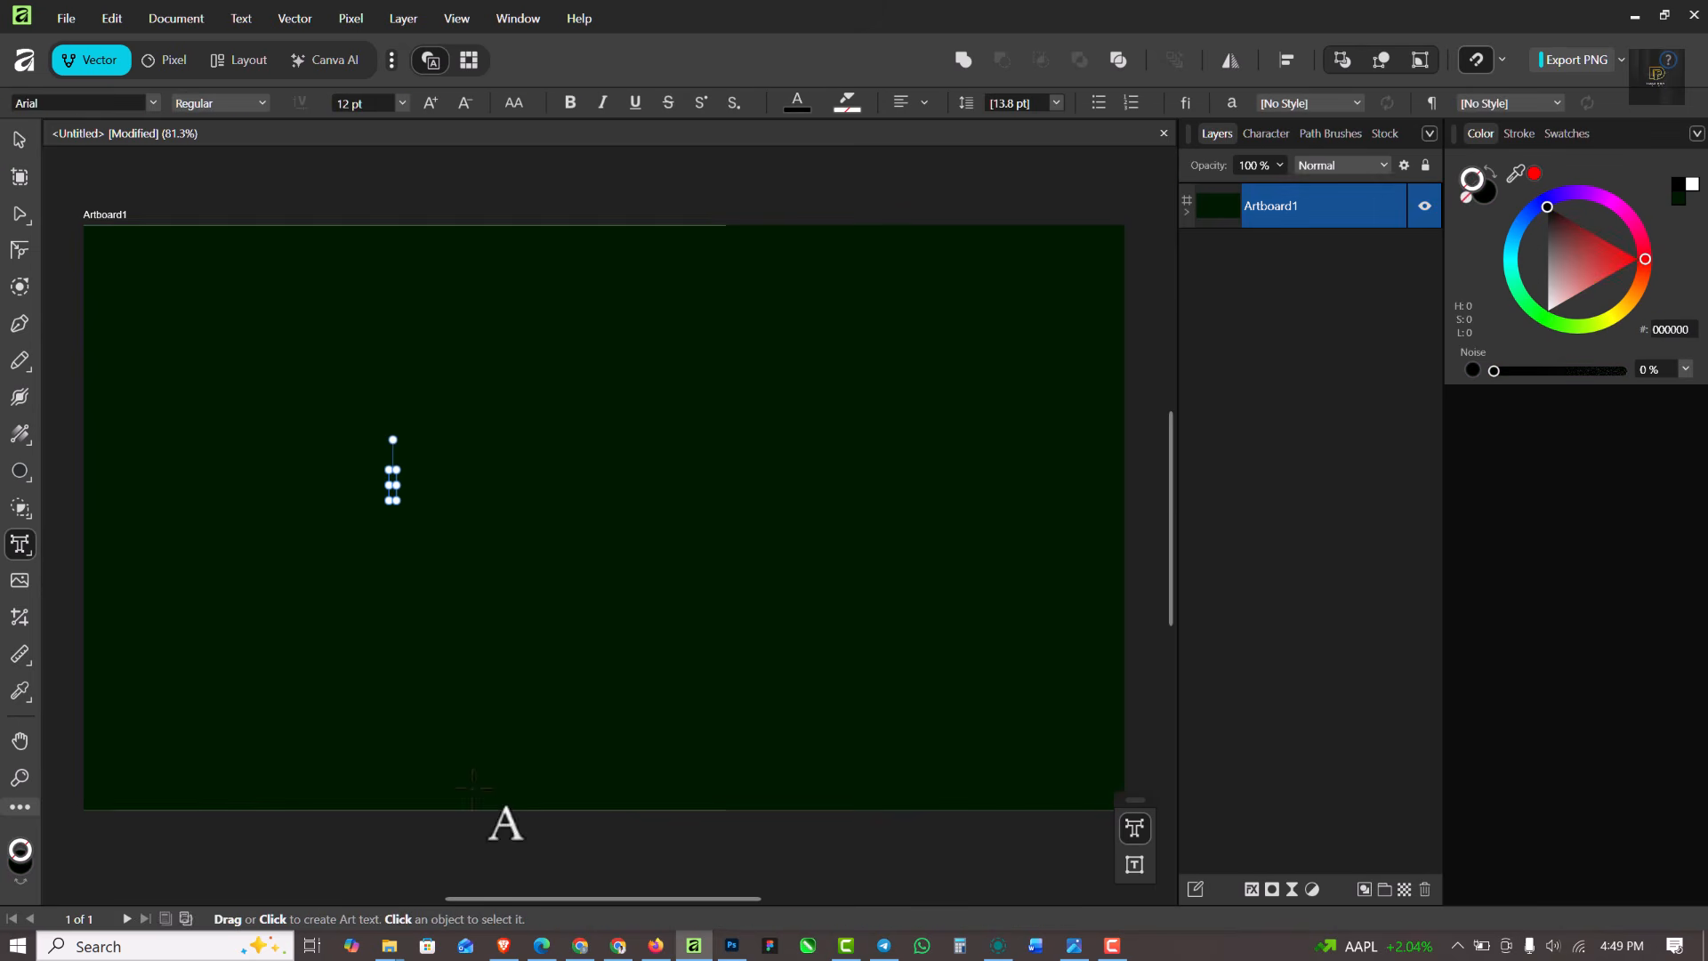
type("TALK")
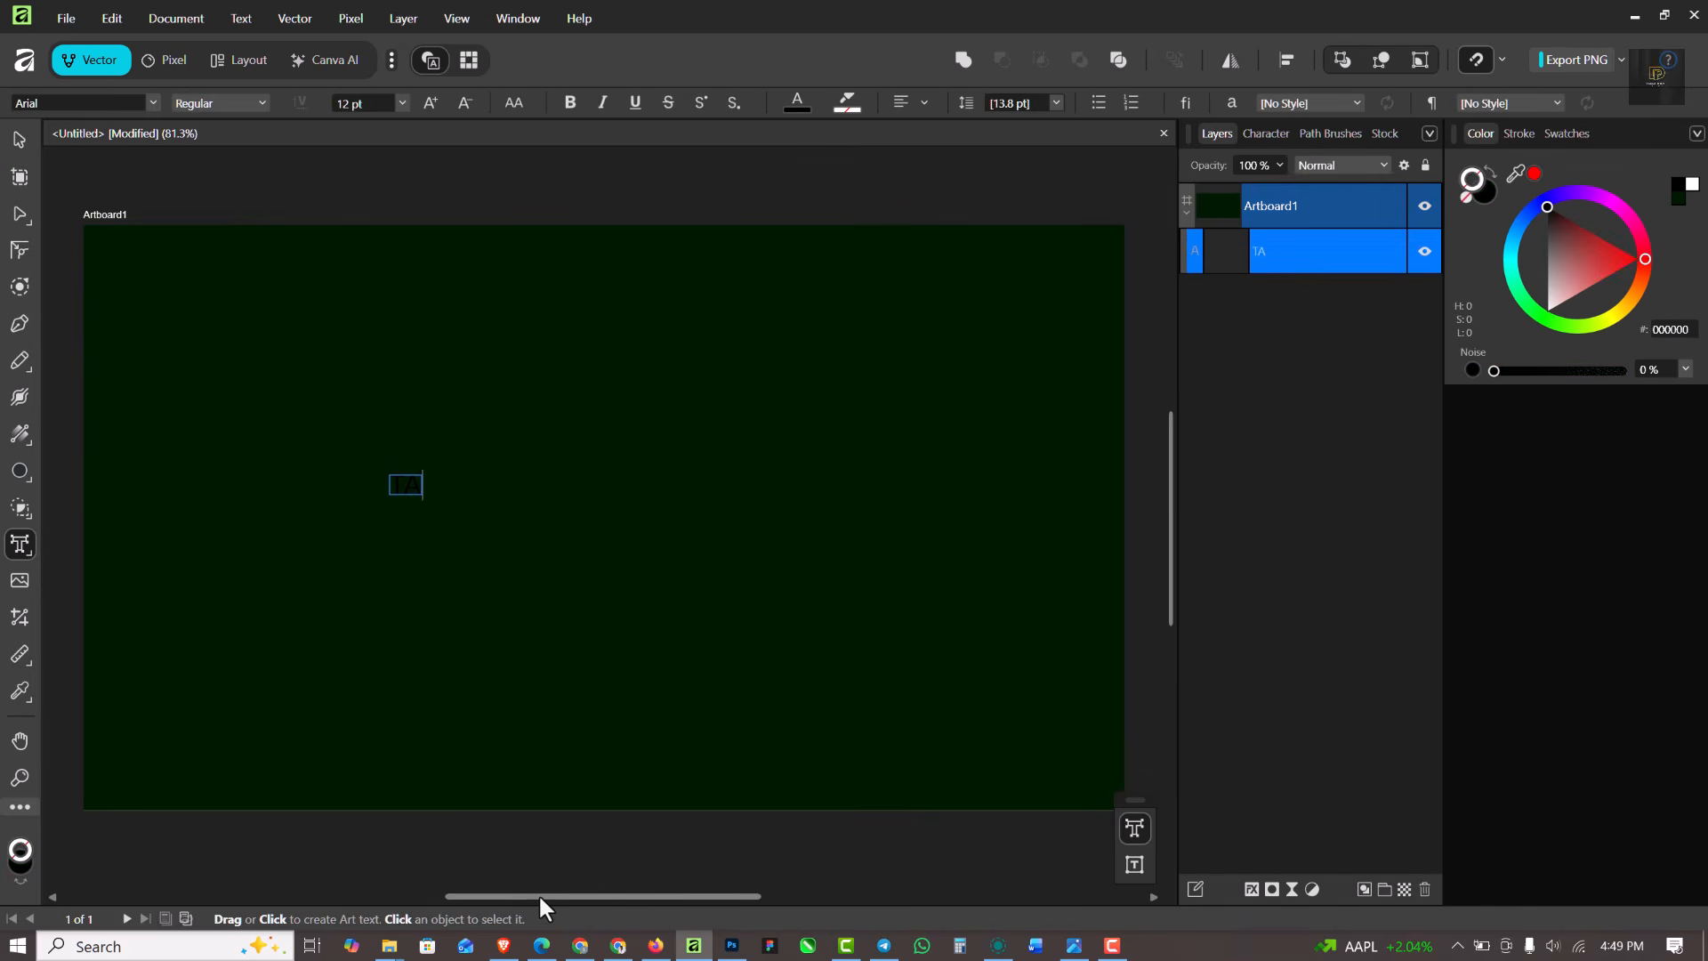
left_click(18, 140)
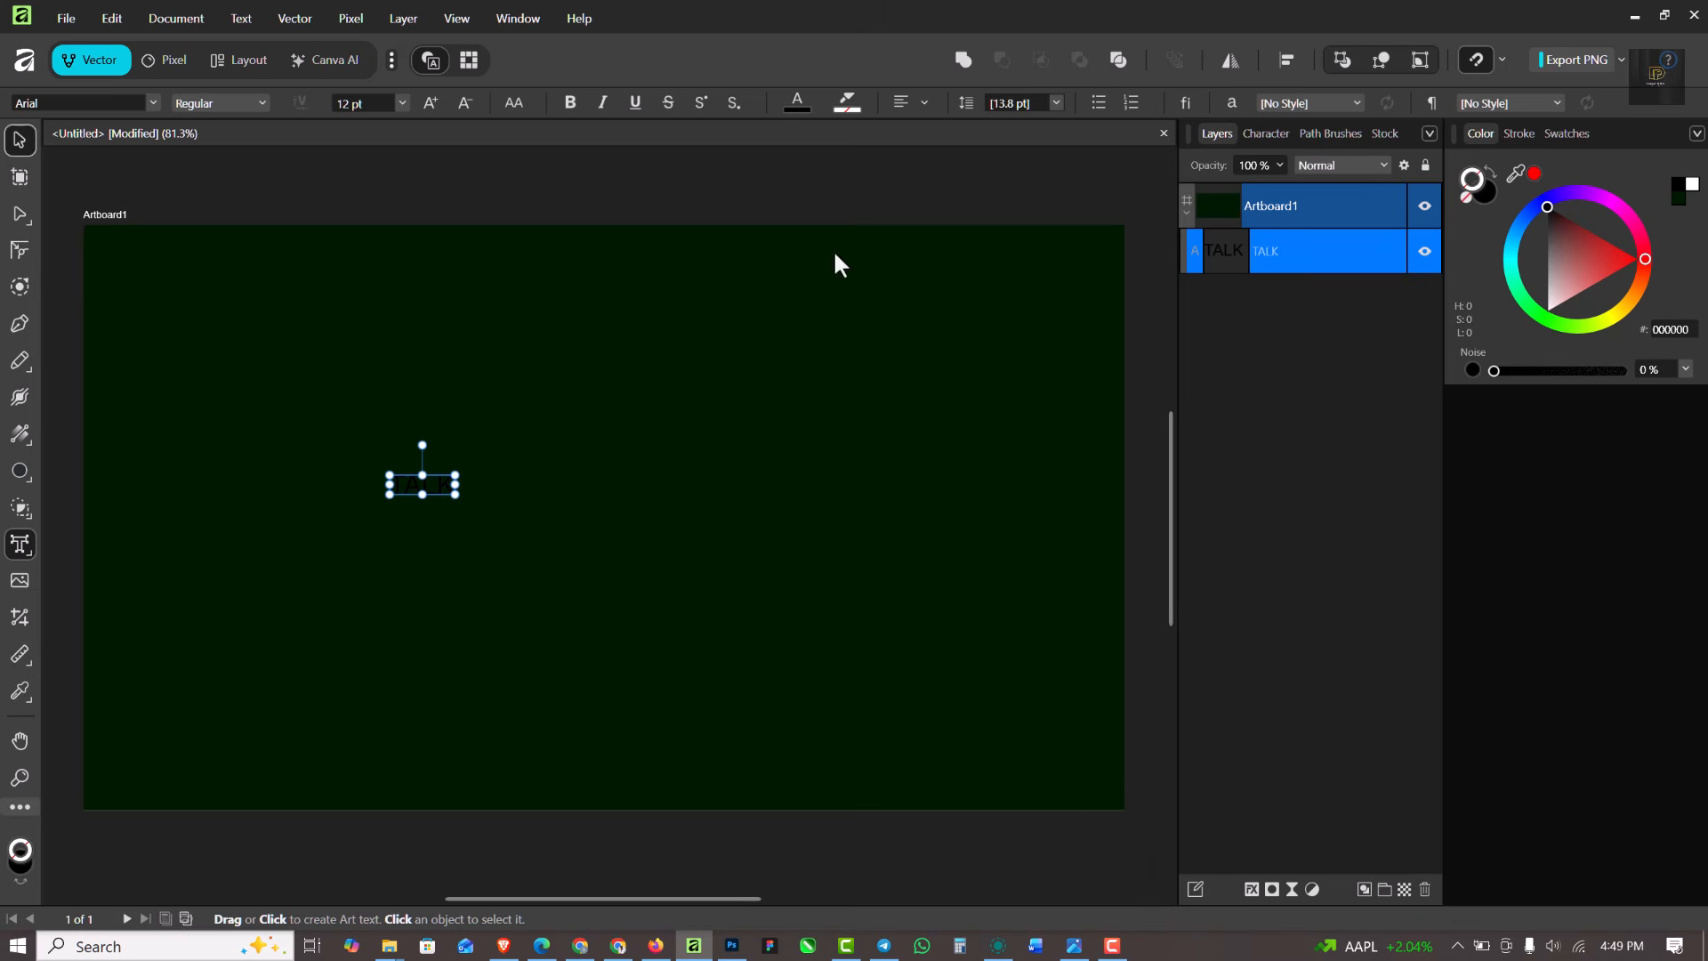
Format TALK as white Akira Expanded Super Bold text, enlarged to about 52 pt on the artboard's left half
left_click(1693, 186)
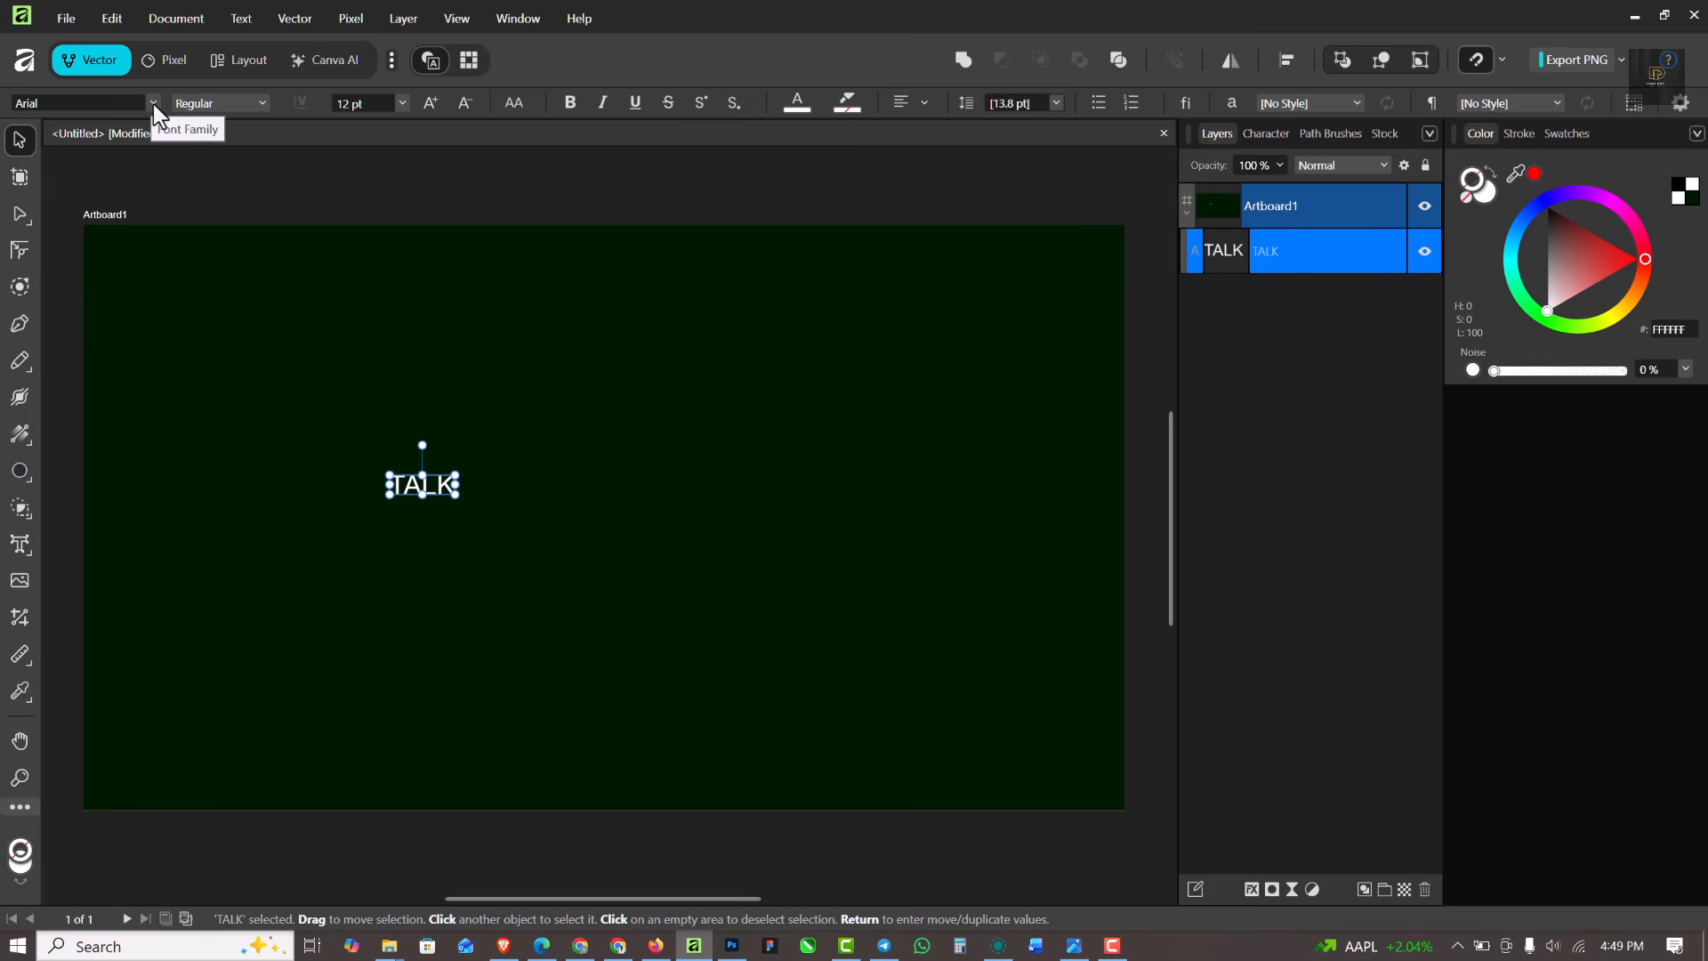
left_click(154, 104)
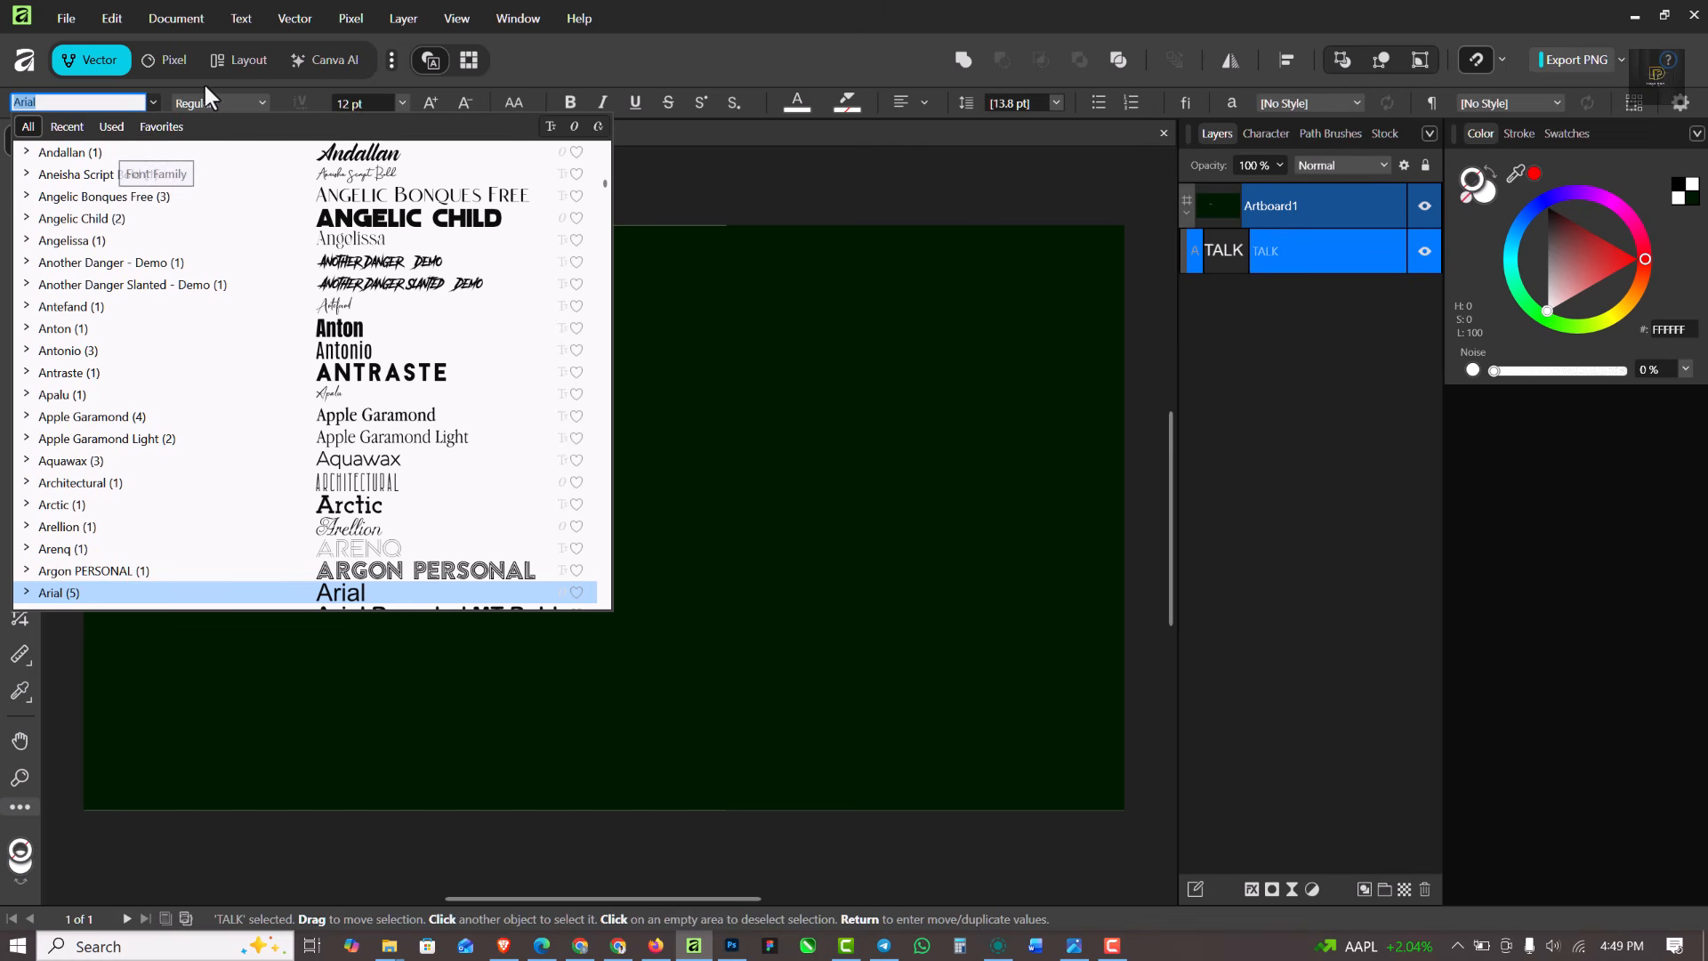
left_click(172, 131)
left_click(383, 370)
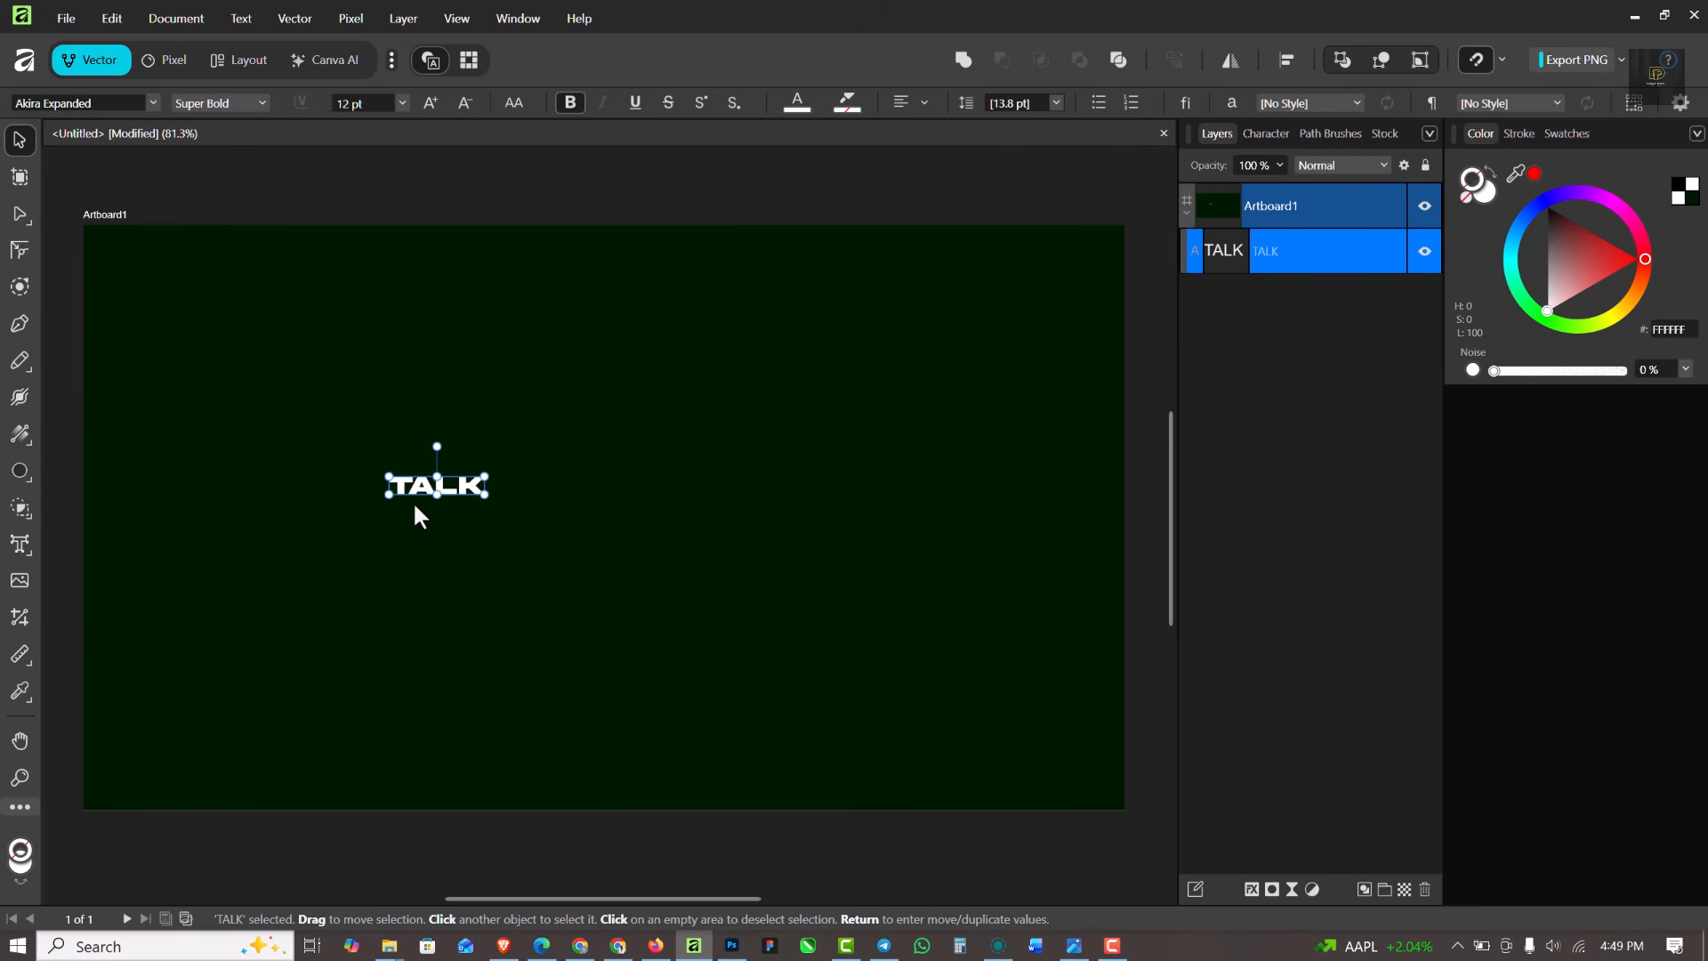
left_click_drag(480, 491, 423, 487)
left_click_drag(605, 454, 559, 451)
Duplicate TALK directly beneath the original as the word SHOW, scaled to about 45 pt with a small gap between the lines
left_click_drag(400, 458, 396, 560)
double_click(398, 569)
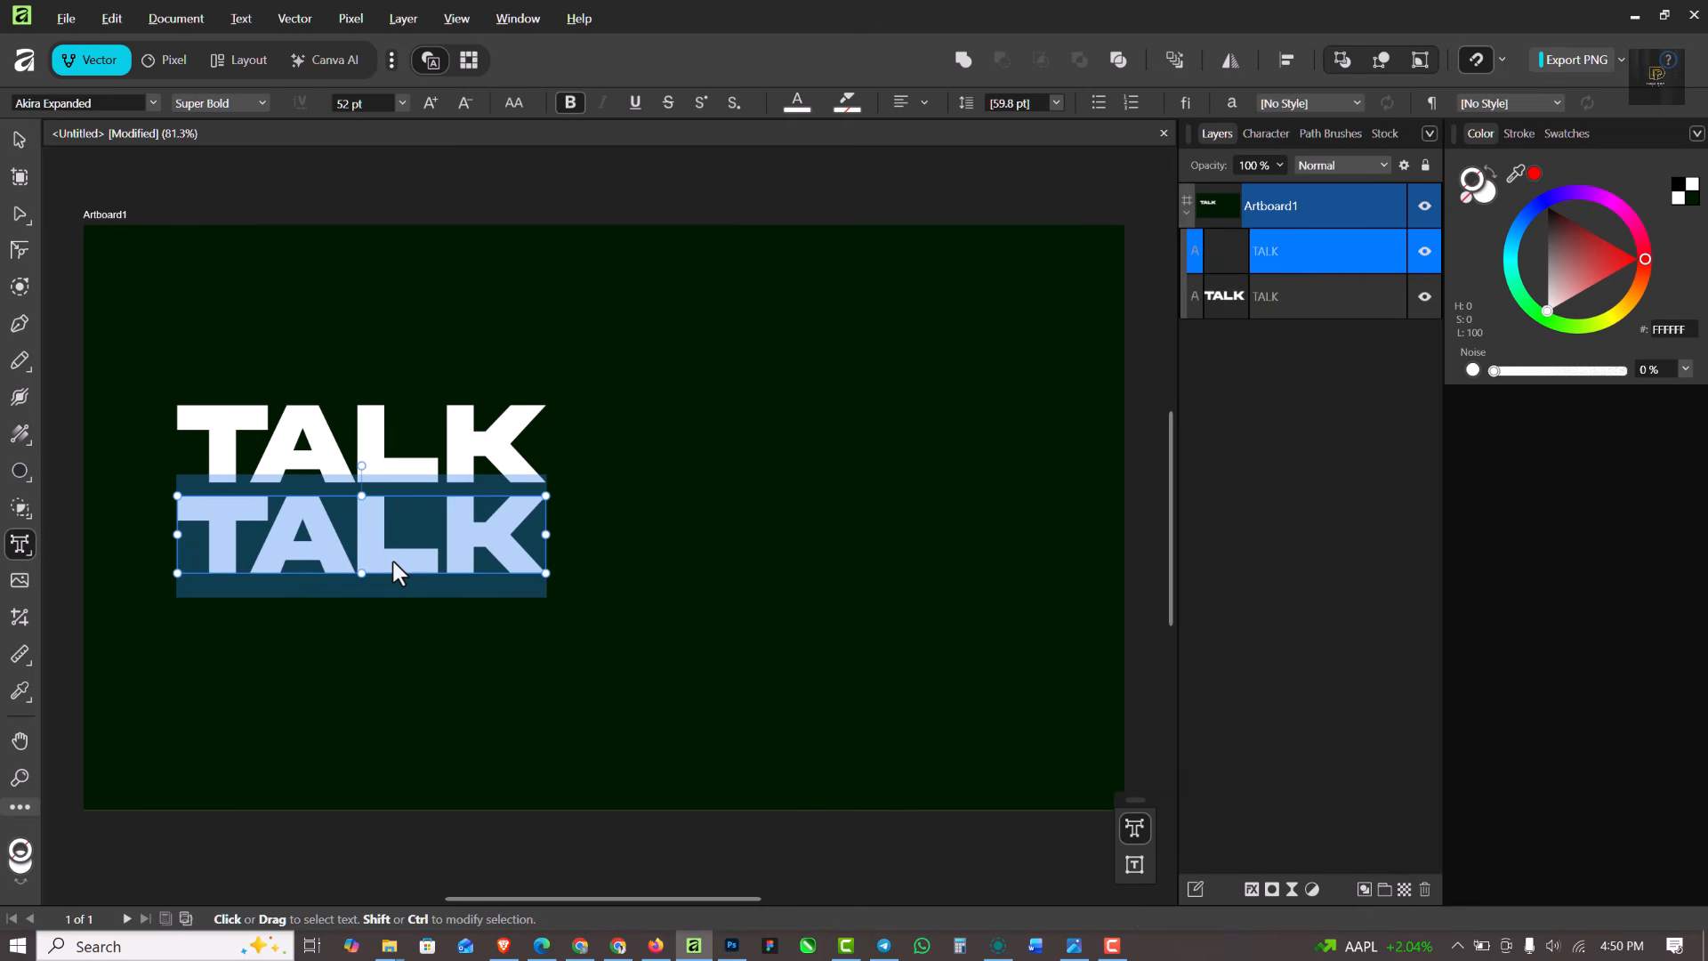
type("SHOW")
key("Escape")
key("v")
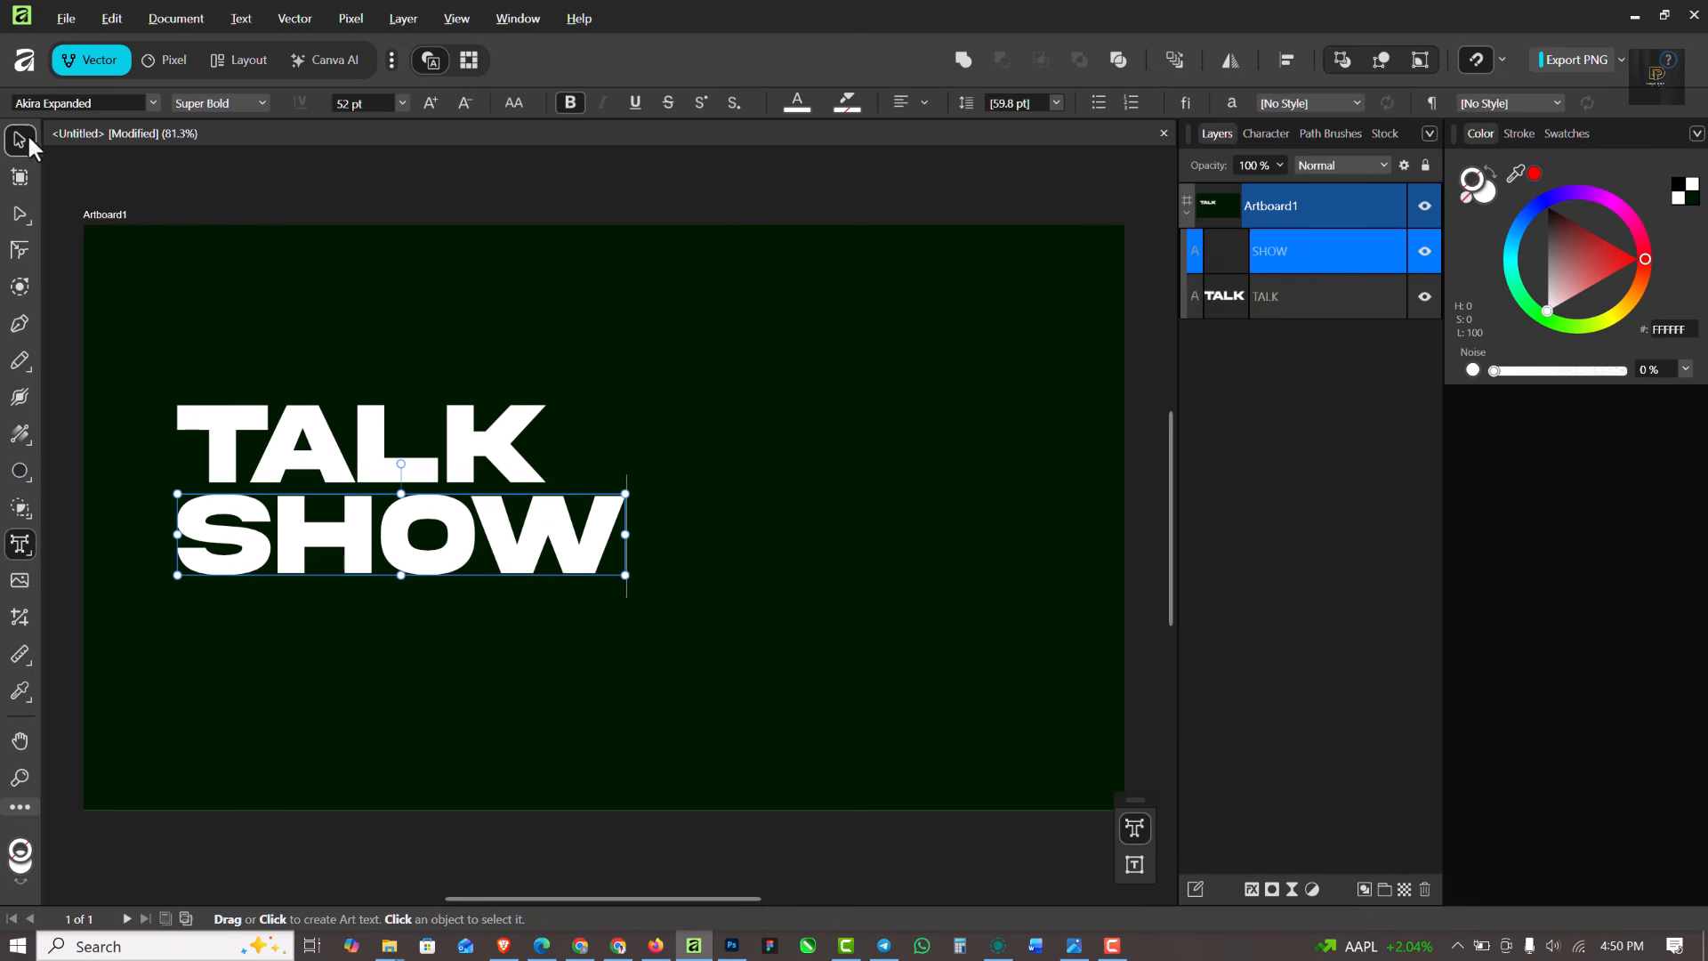
left_click_drag(624, 574, 561, 568)
left_click_drag(377, 545, 378, 574)
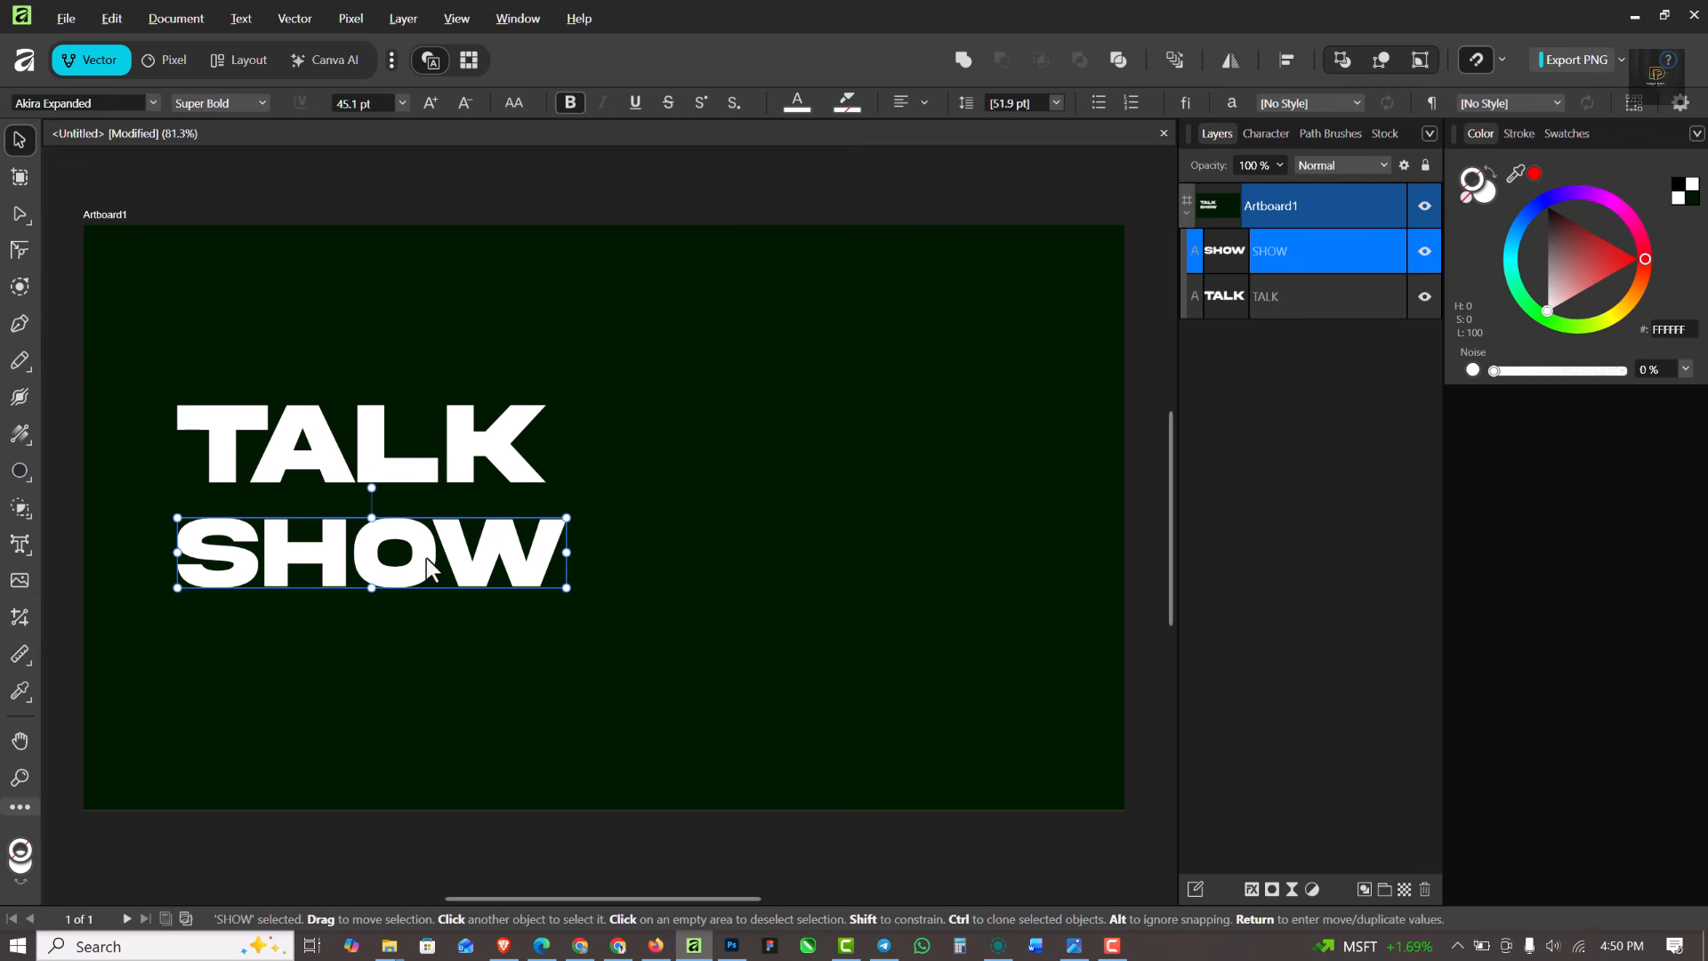
Duplicate SHOW as the word LIVE, scaled to about 21 pt and placed to the right of the two words
left_click_drag(428, 569, 478, 513)
key("t")
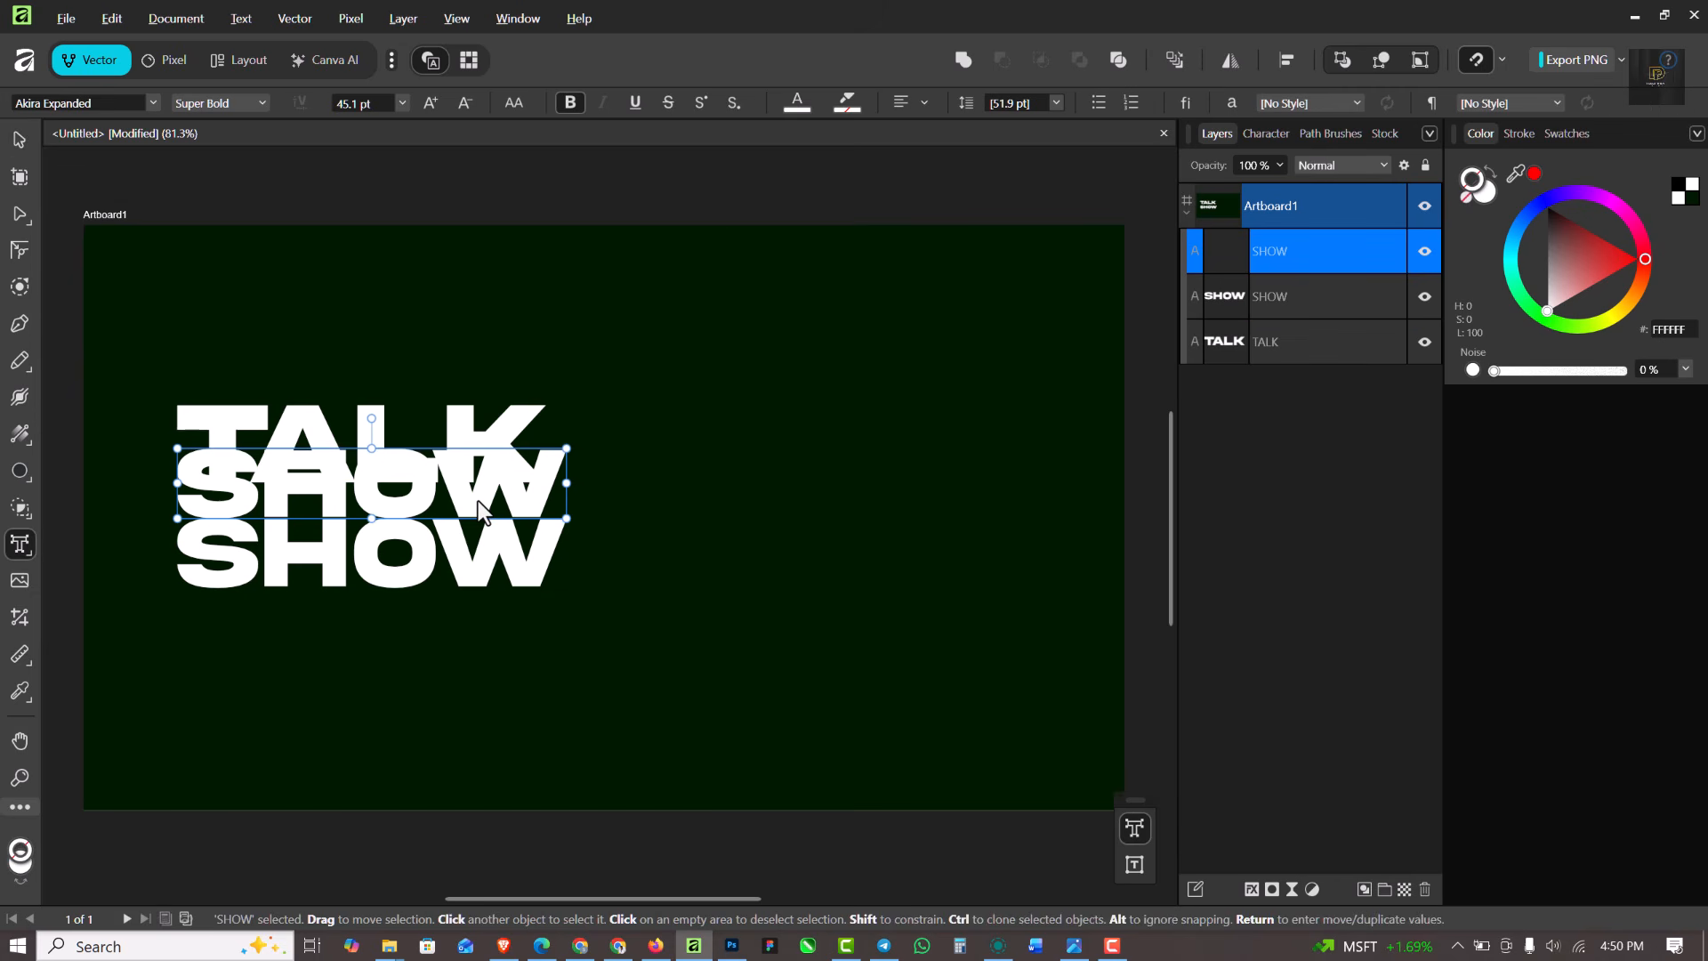
double_click(478, 513)
type("LIVE")
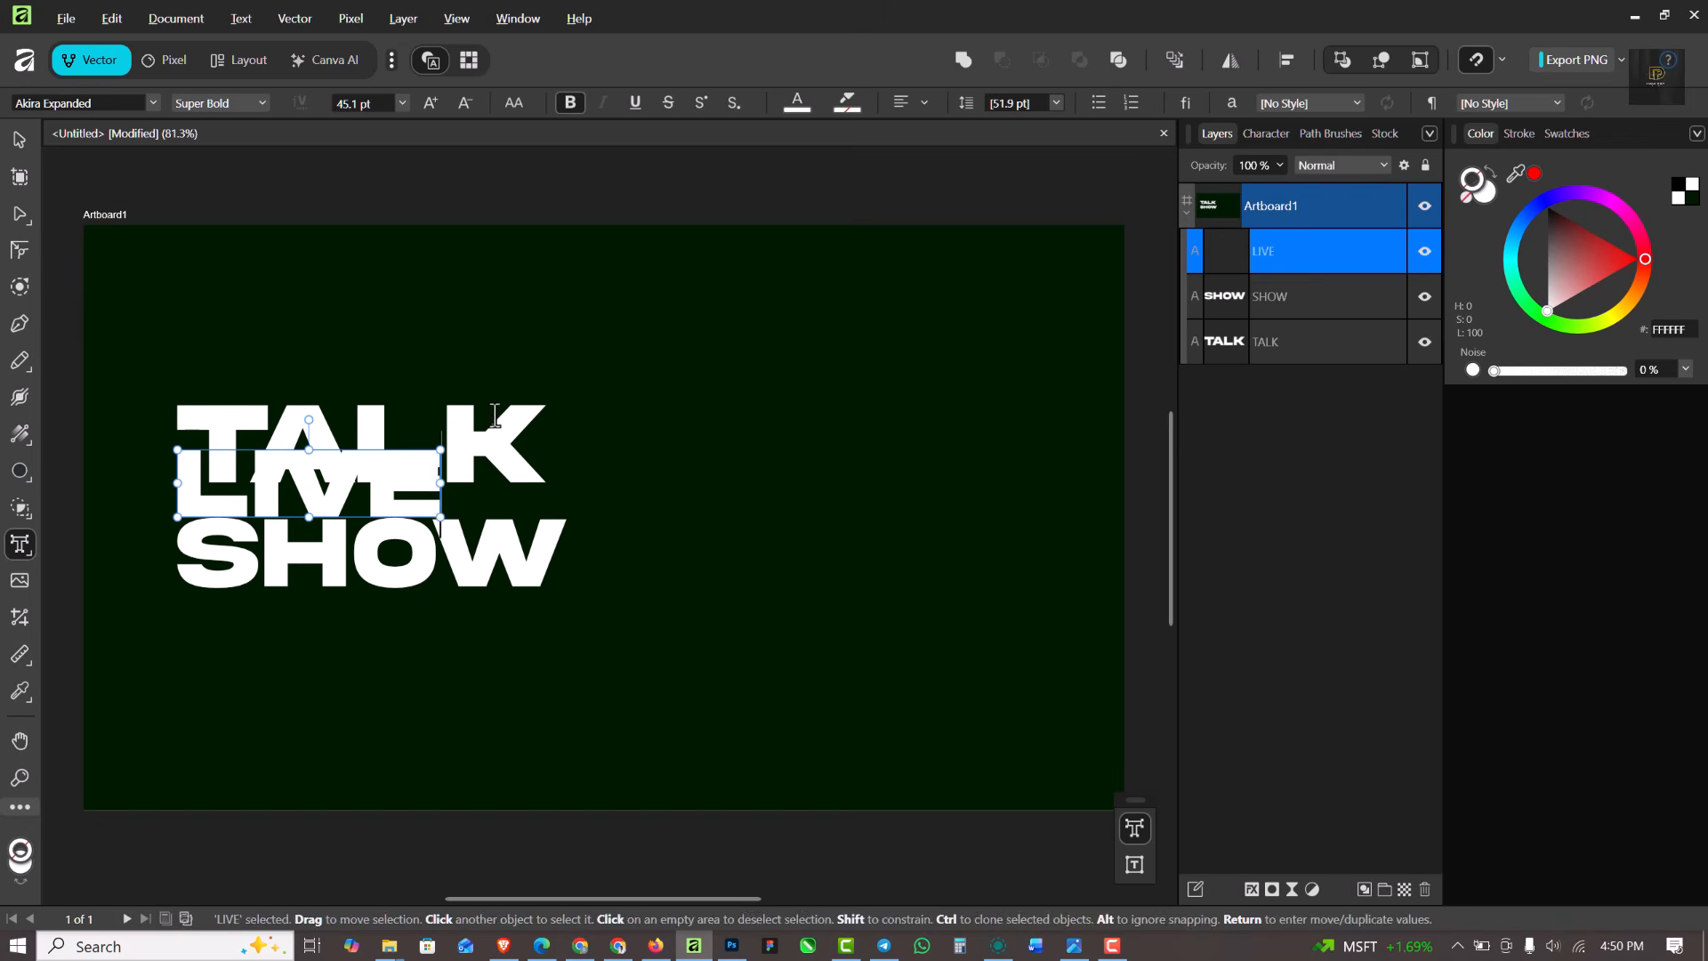
left_click_drag(178, 449, 717, 510)
key("v")
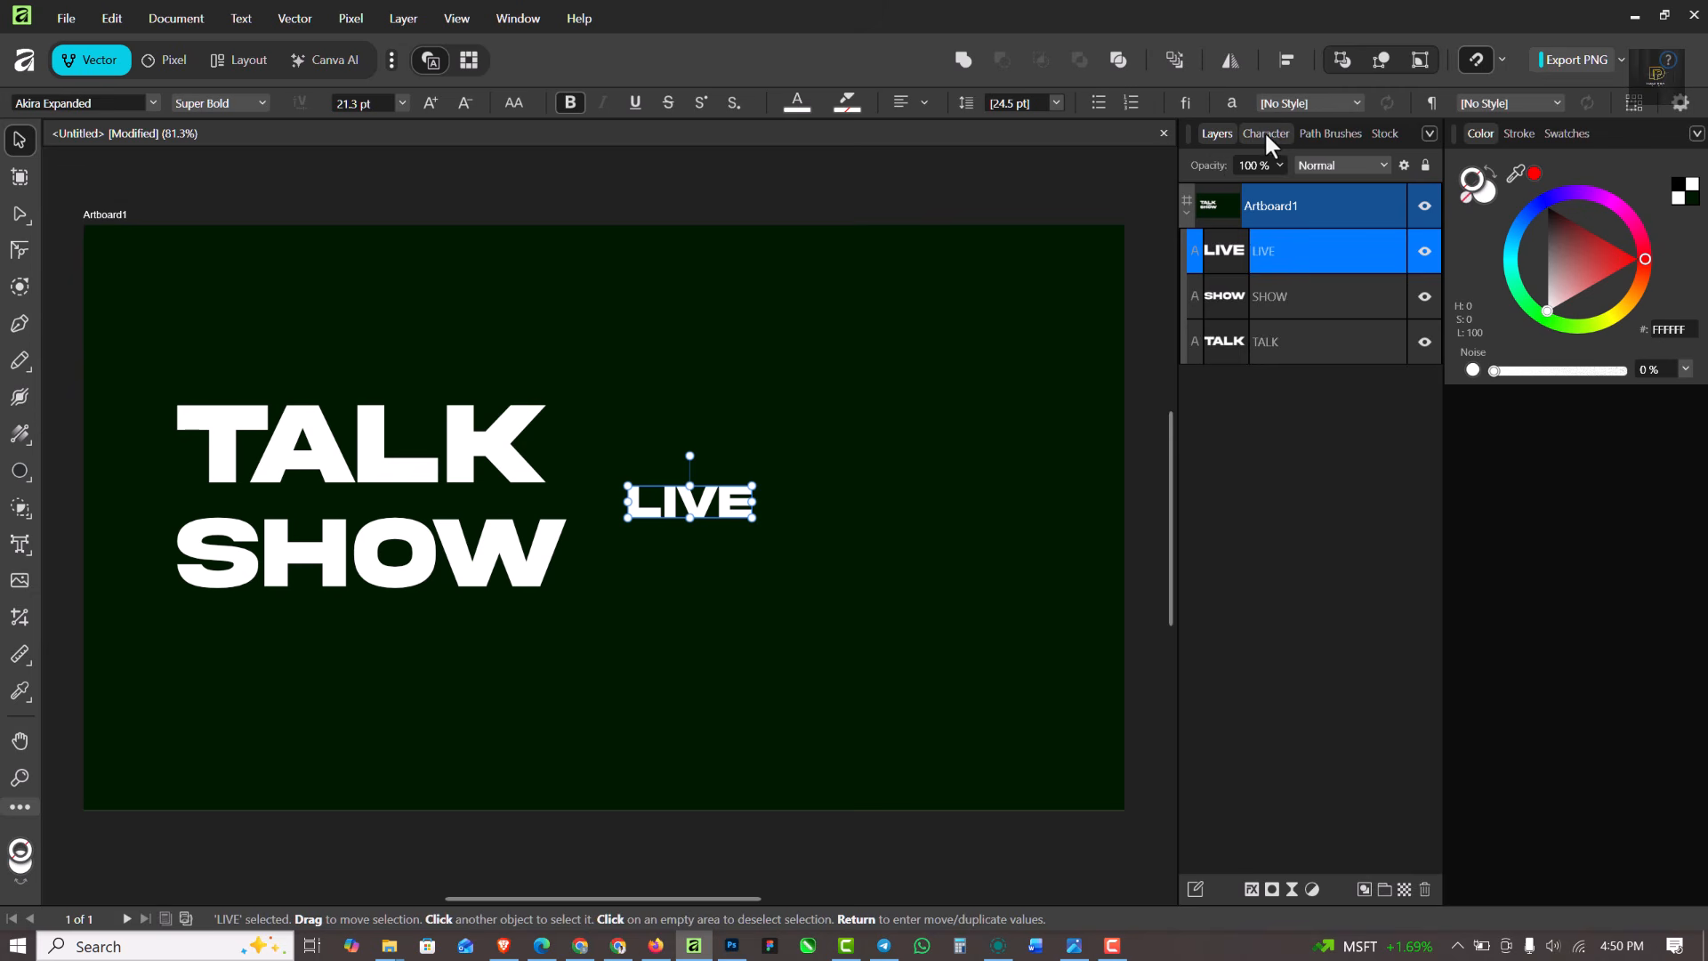
Set the tracking of LIVE to 700 ‰ and scale the spaced-out word down
left_click(1266, 135)
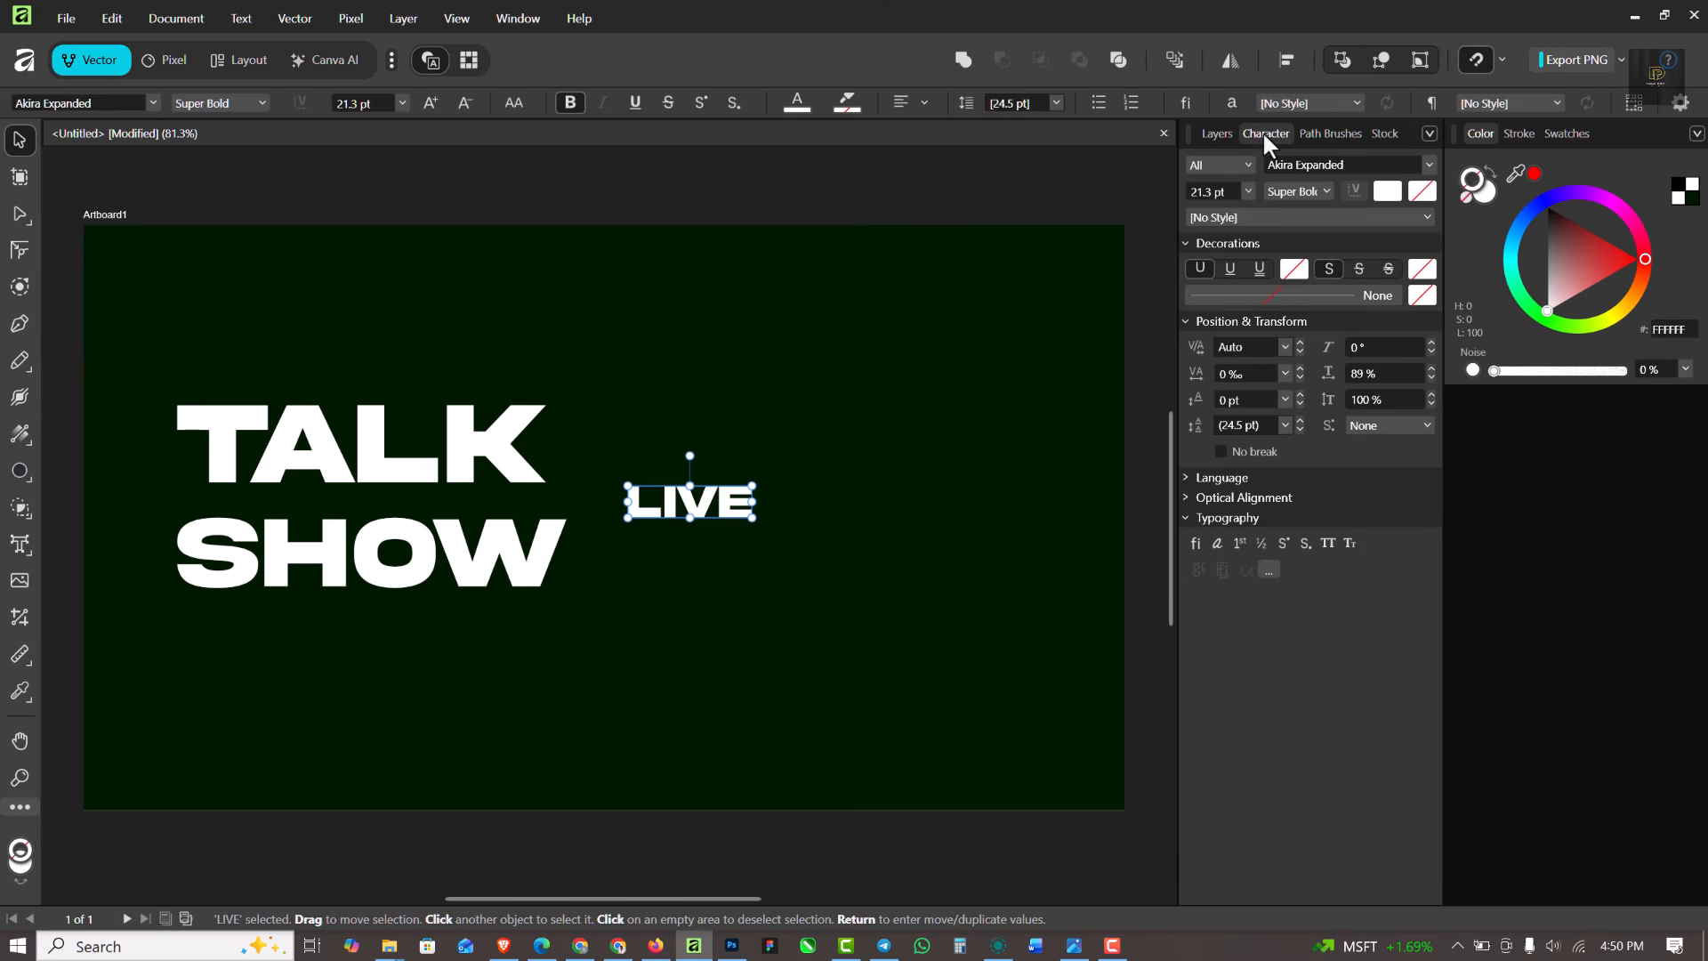
left_click(1245, 375)
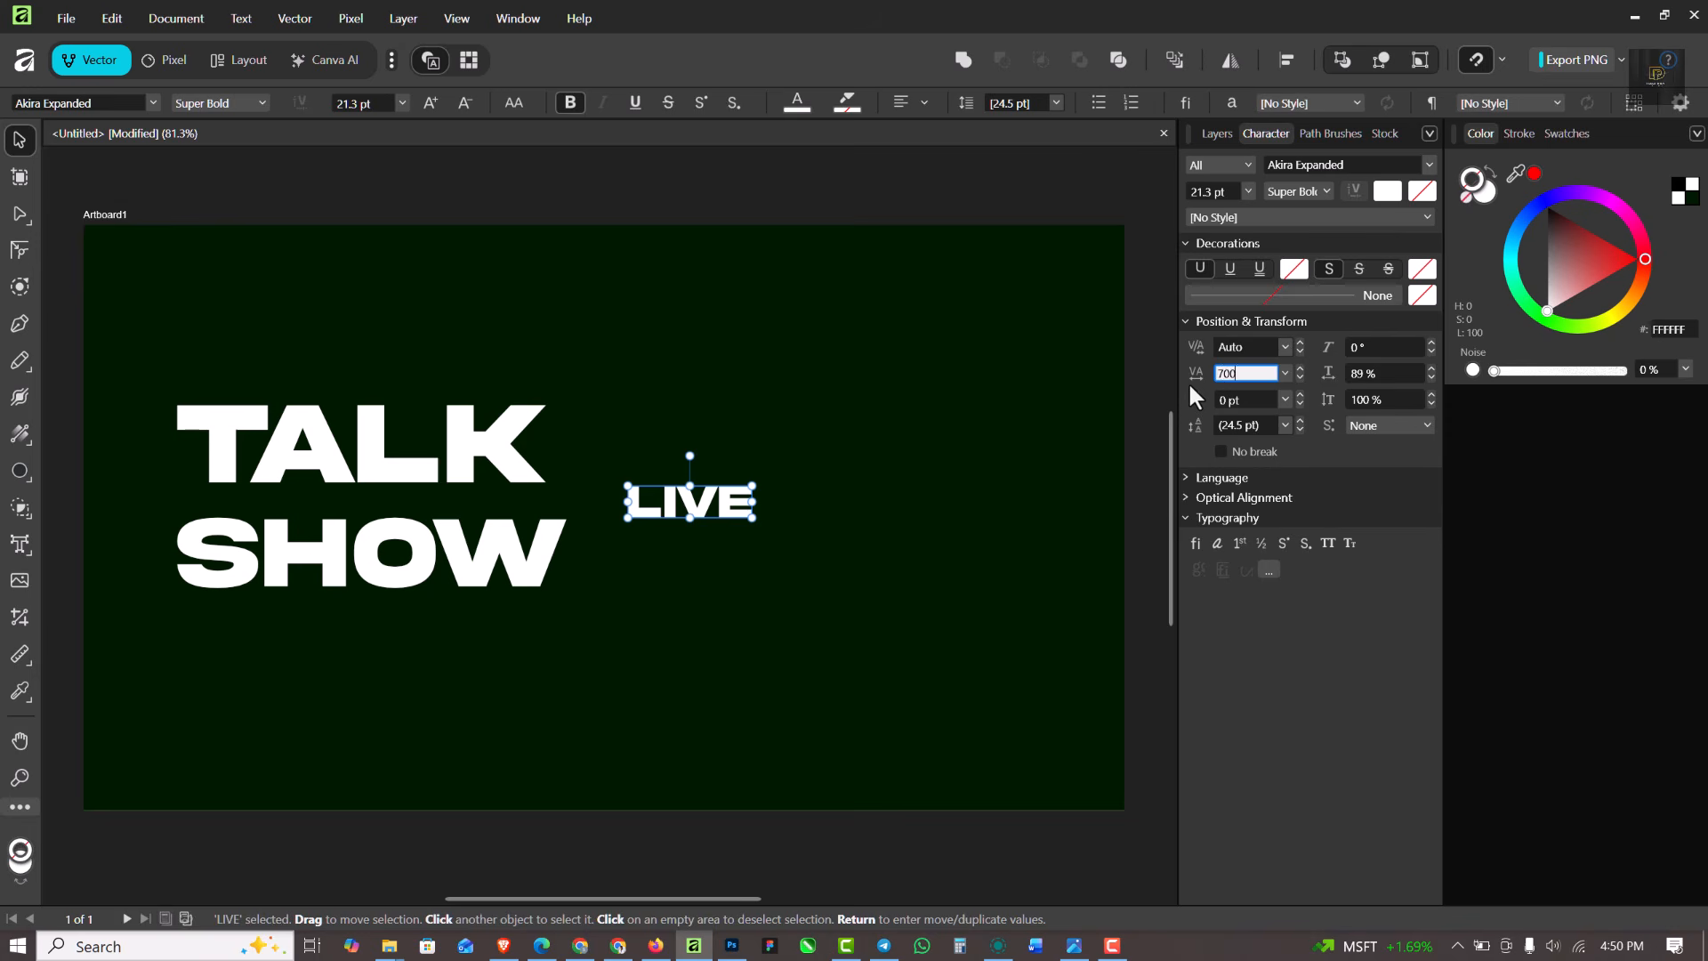
type("700")
key("Return")
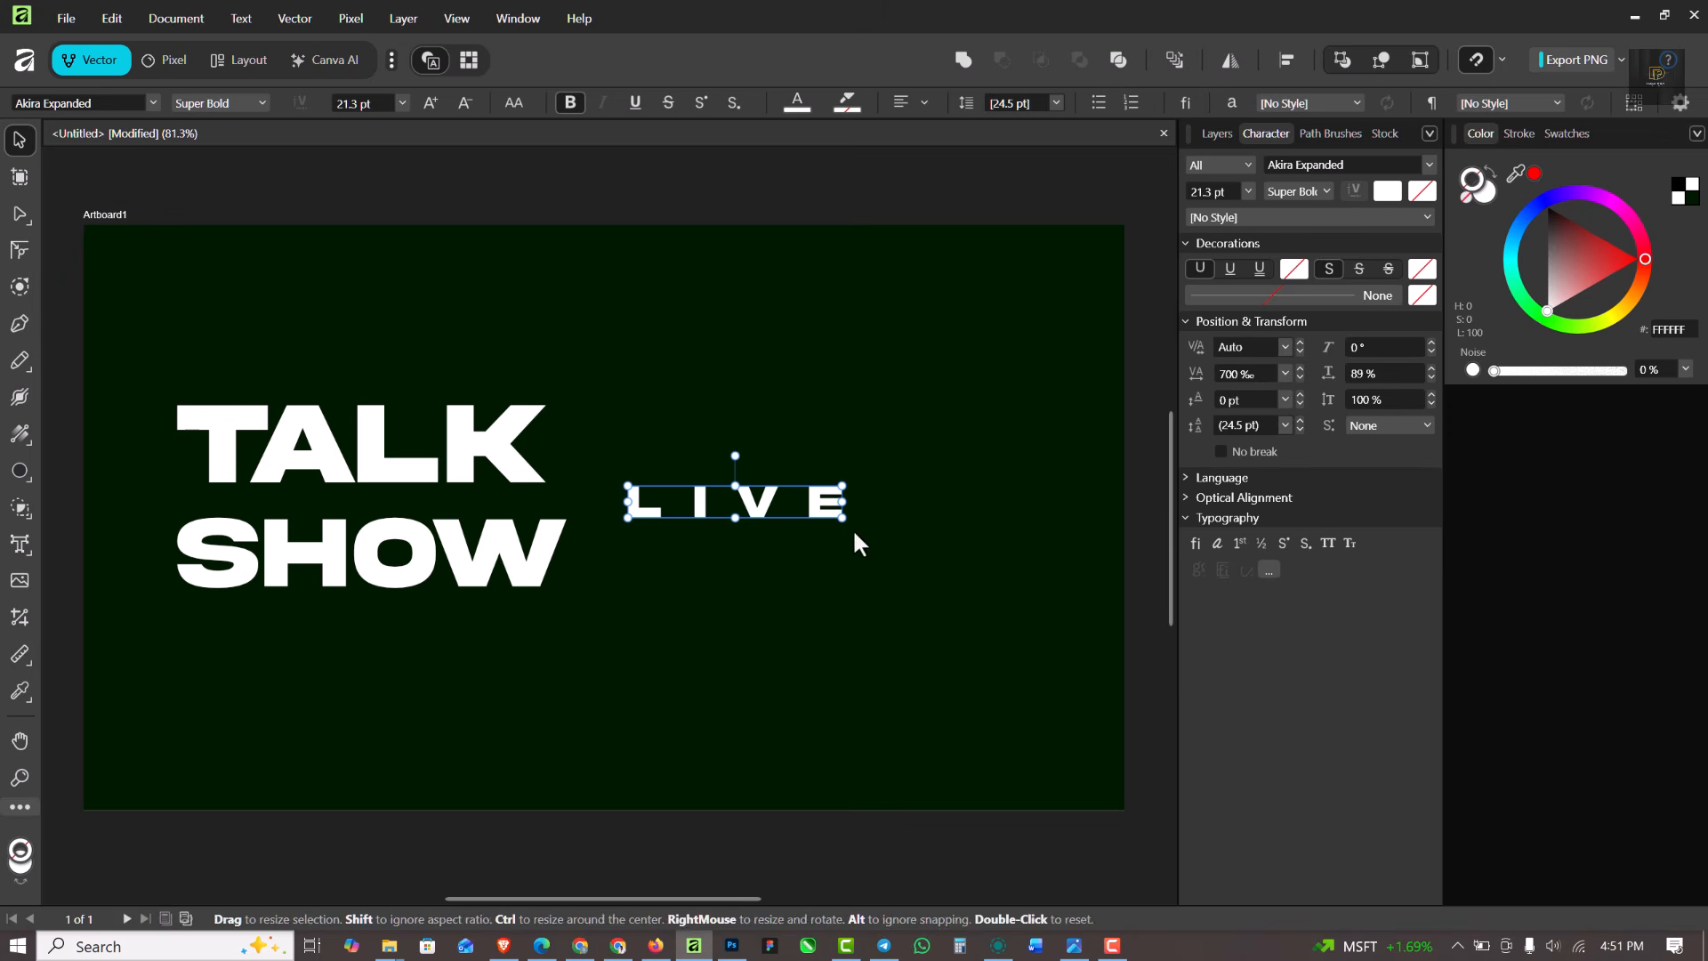
left_click_drag(836, 516, 712, 500)
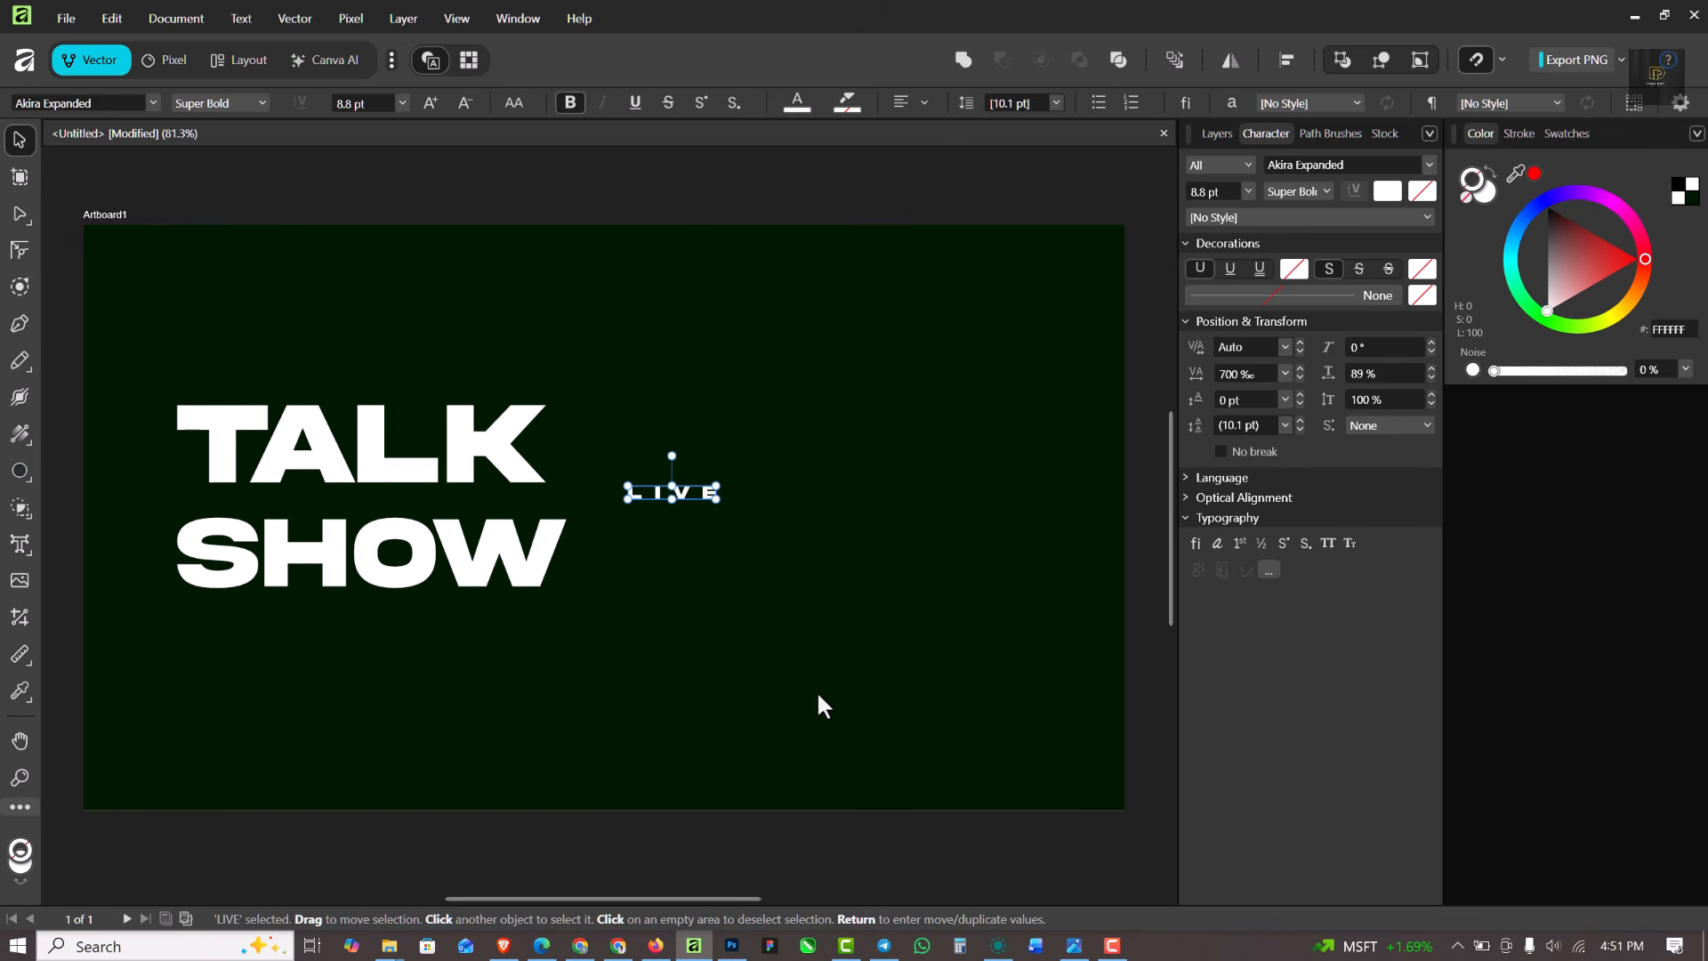
left_click_drag(717, 498, 777, 508)
left_click(171, 342)
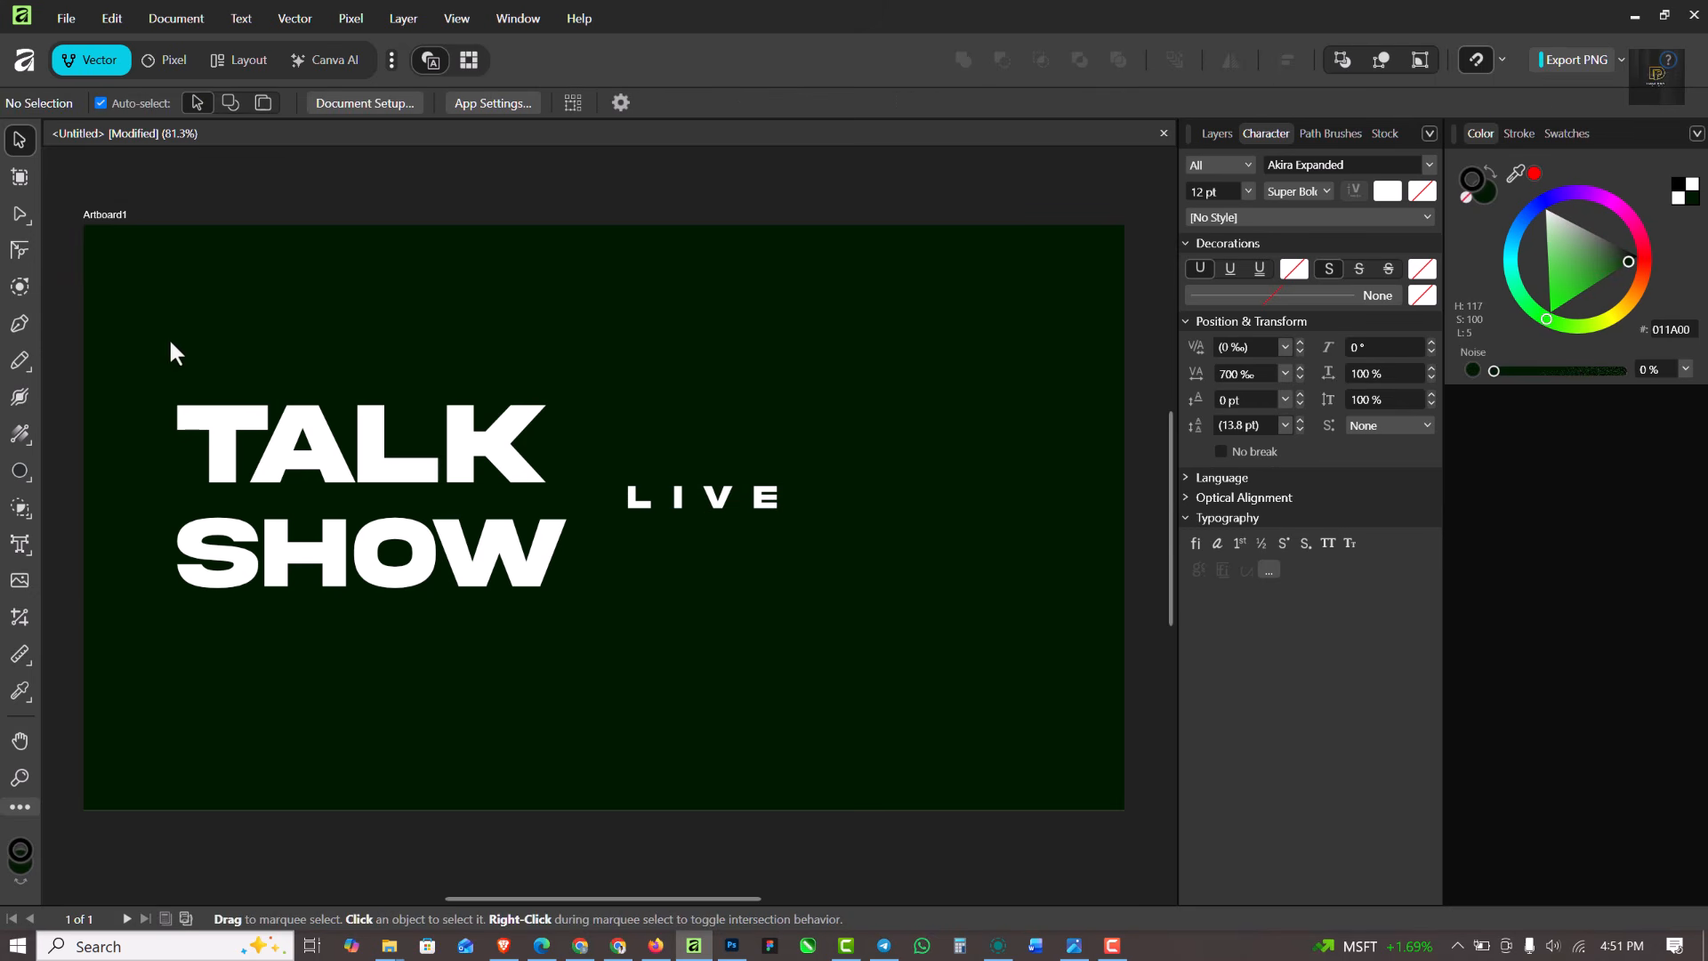
Draw a rectangle slightly larger than the word TALK around it and place it behind all the text layers
right_click(17, 468)
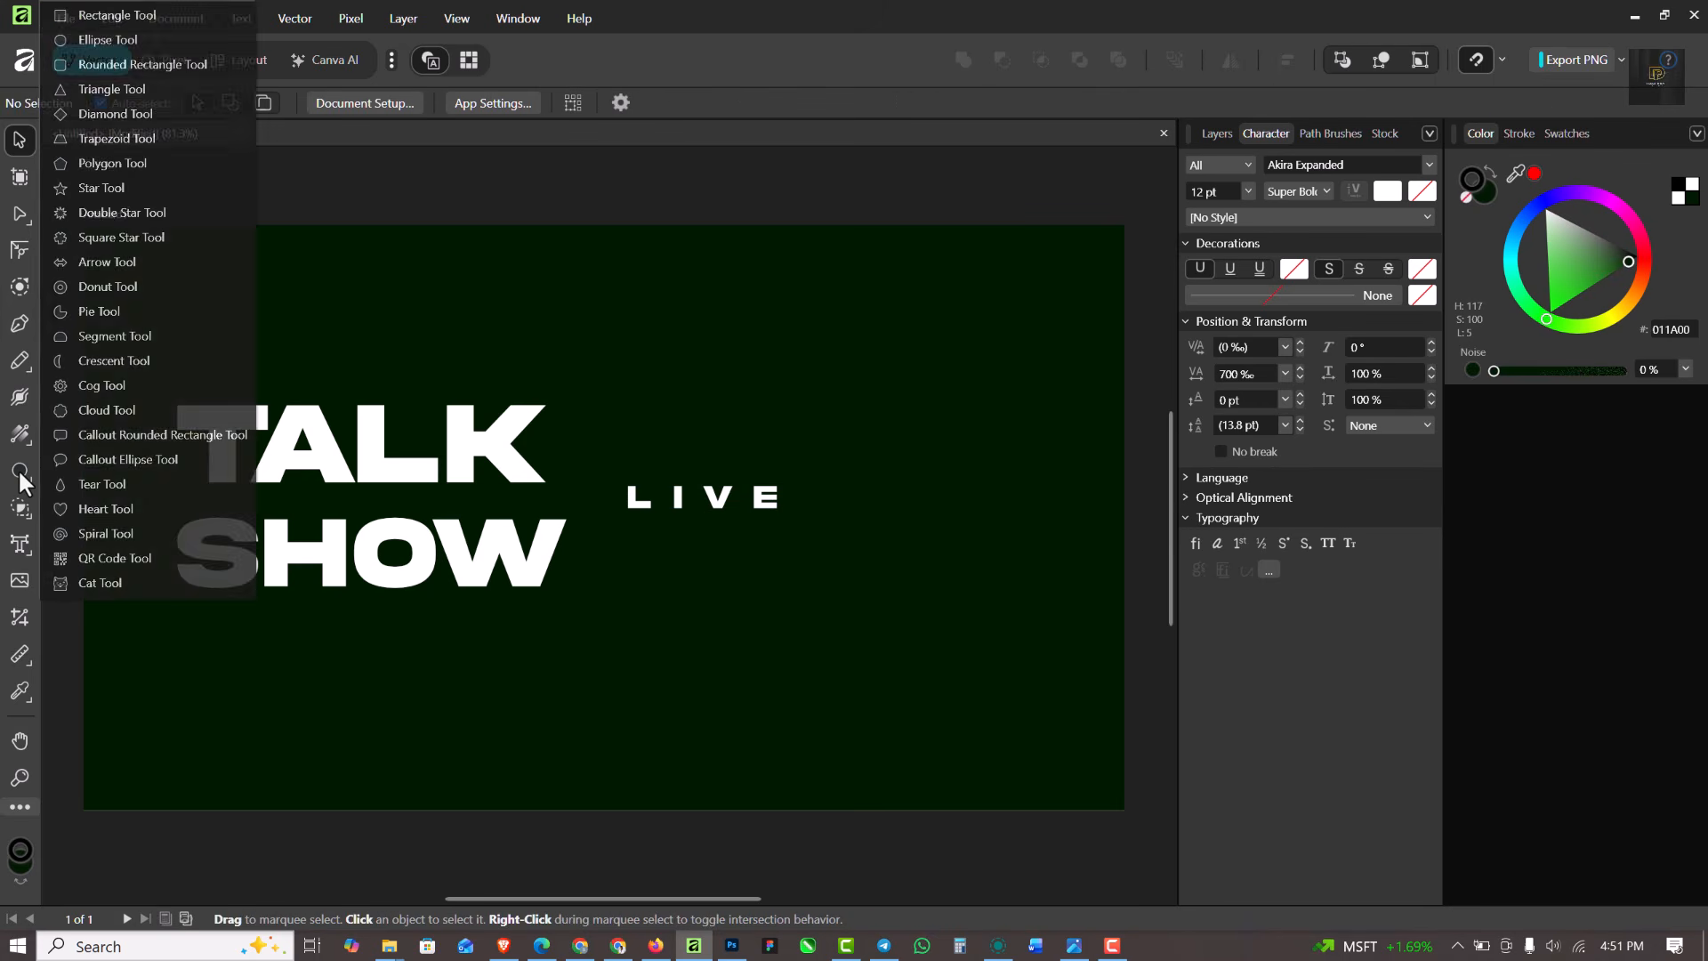
left_click(107, 15)
left_click(1215, 134)
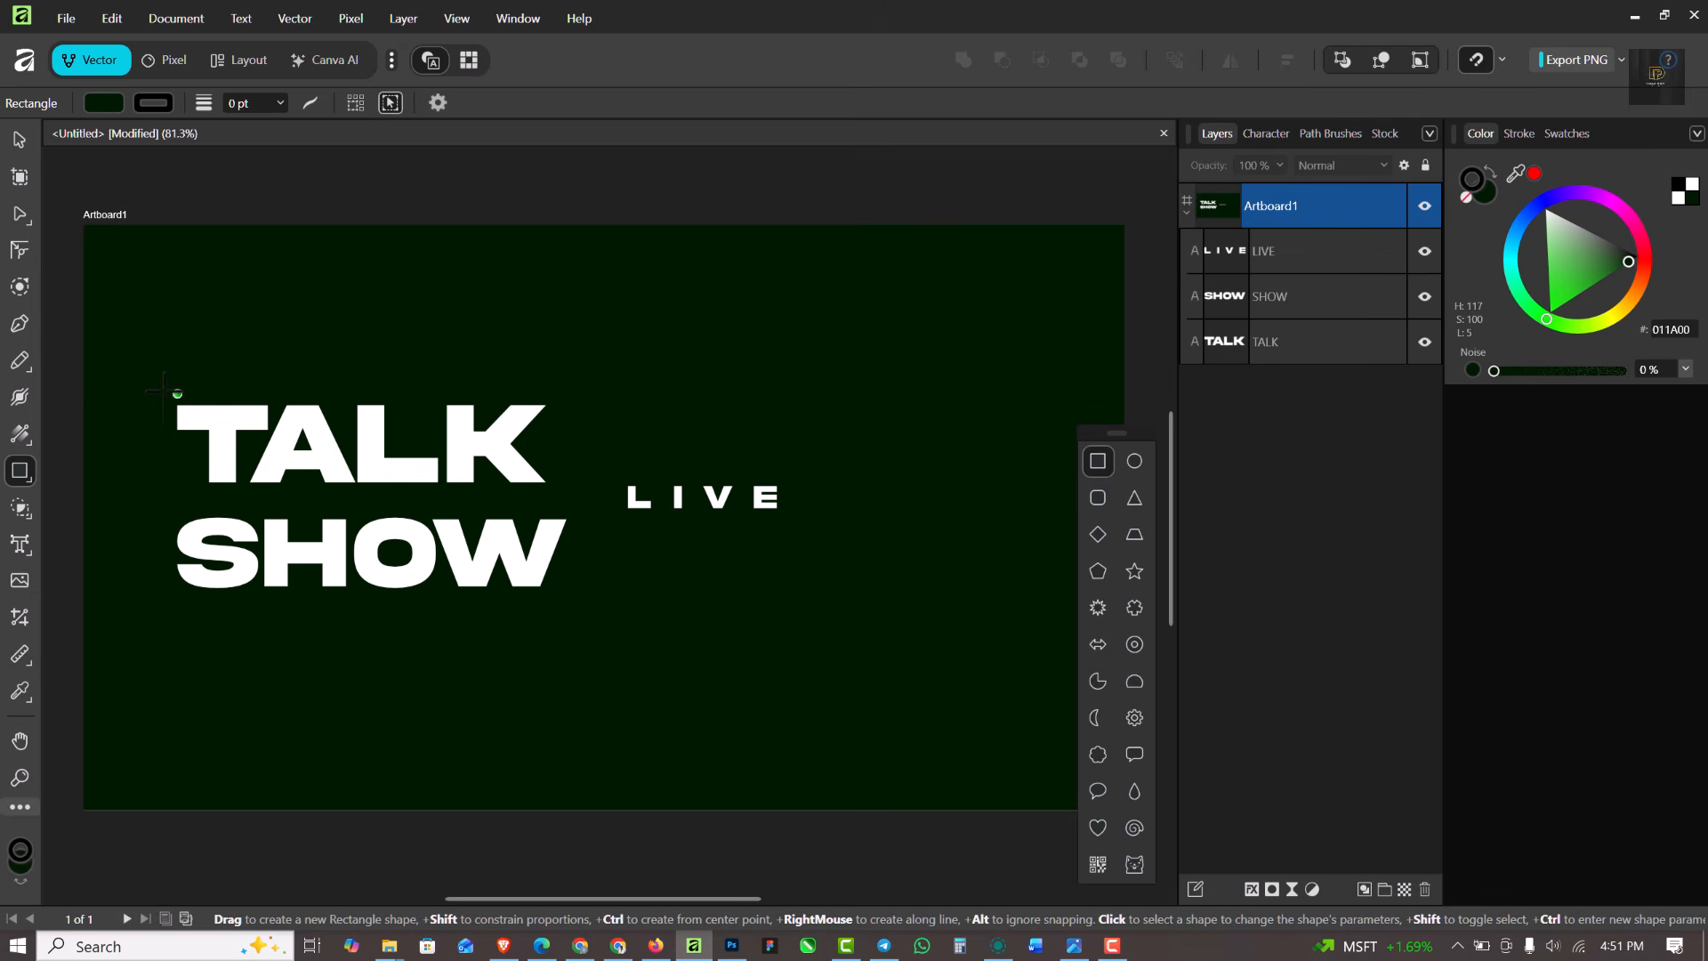
left_click_drag(160, 386, 587, 508)
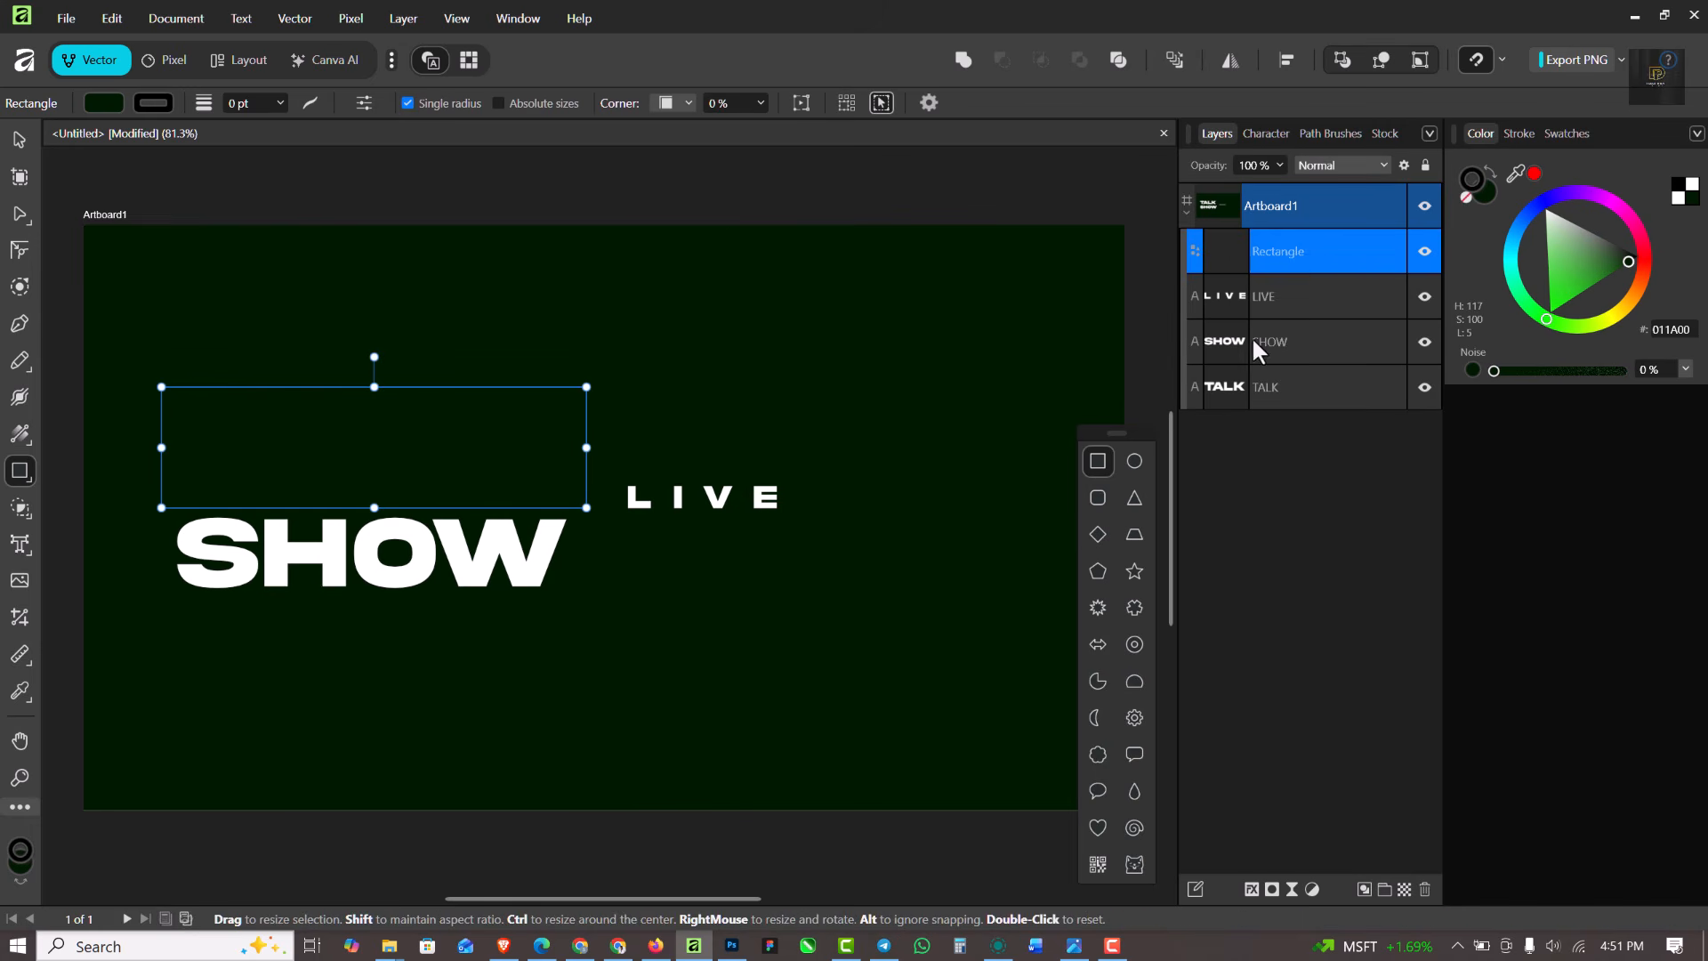
left_click_drag(1333, 261, 1334, 412)
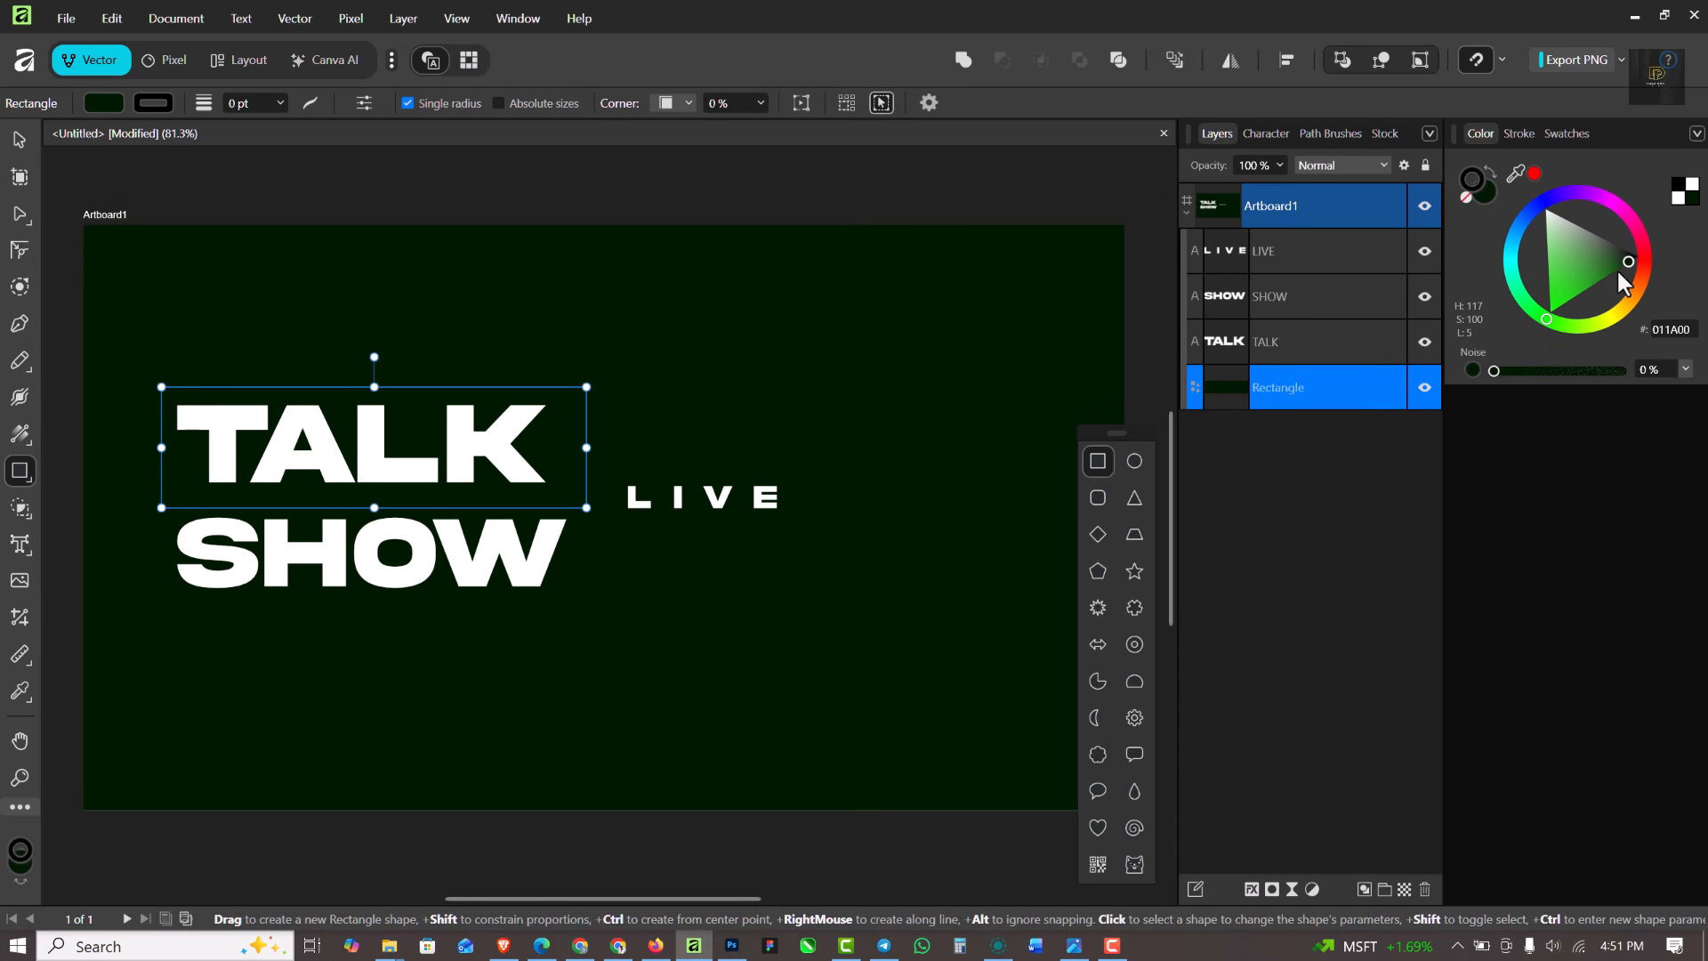
Fill the rectangle with the green 0A4A07 and shift it slightly left to center it behind TALK
left_click_drag(1622, 265, 1612, 269)
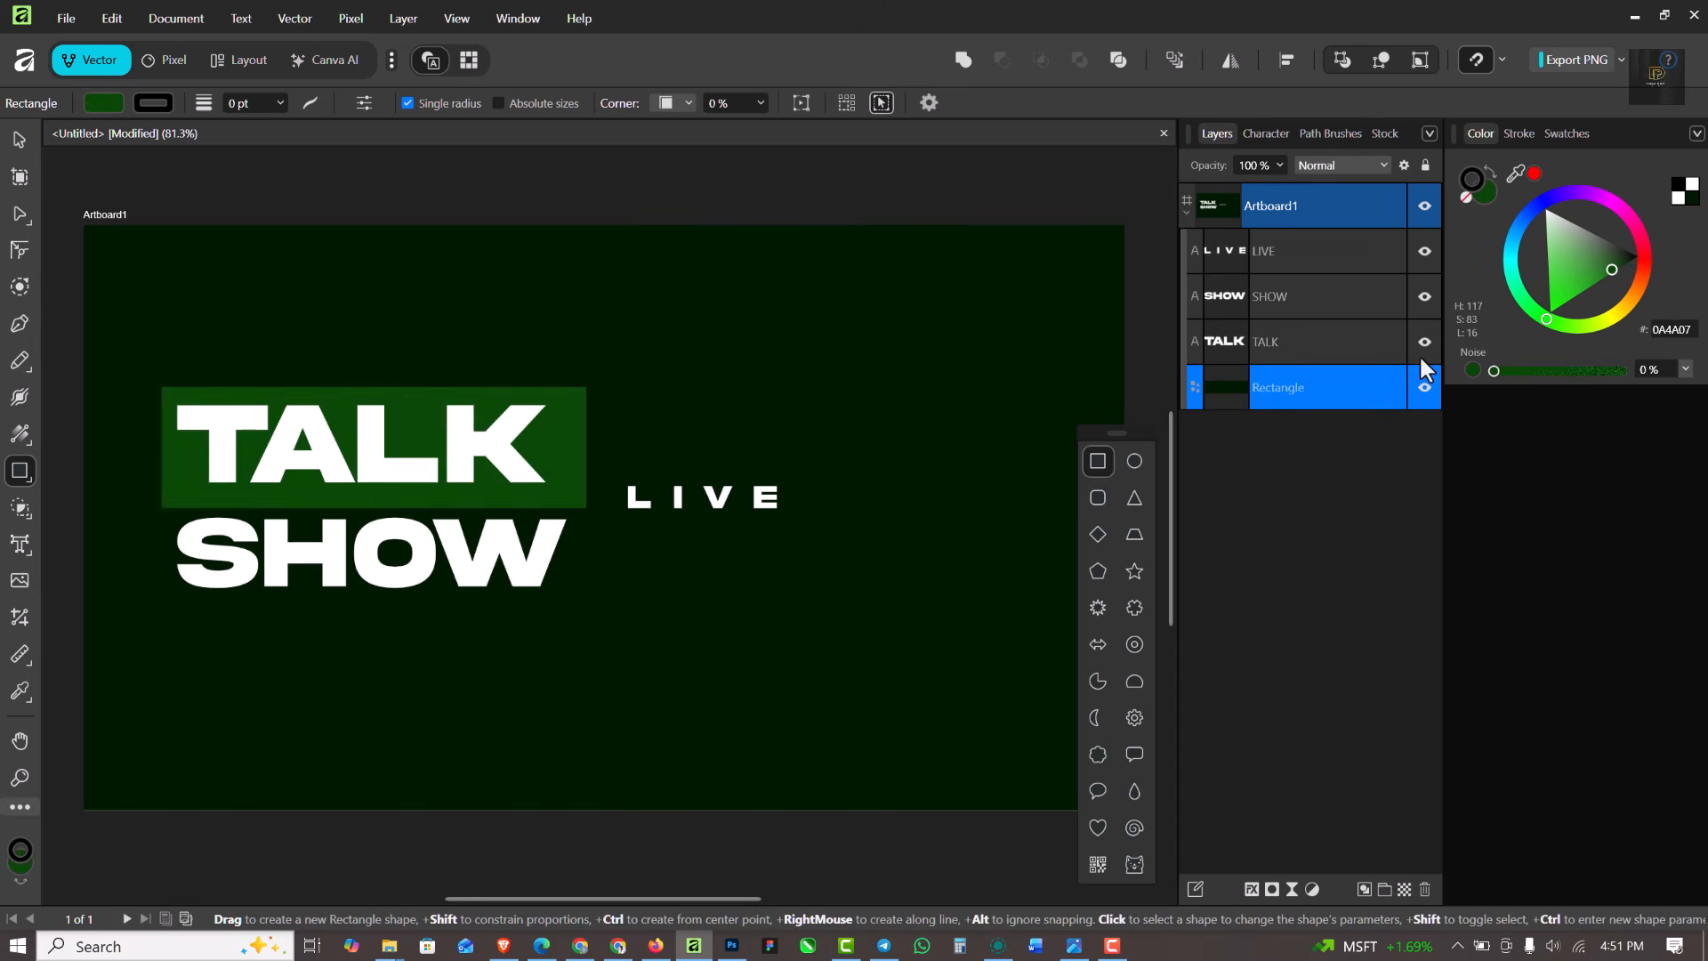
left_click(20, 139)
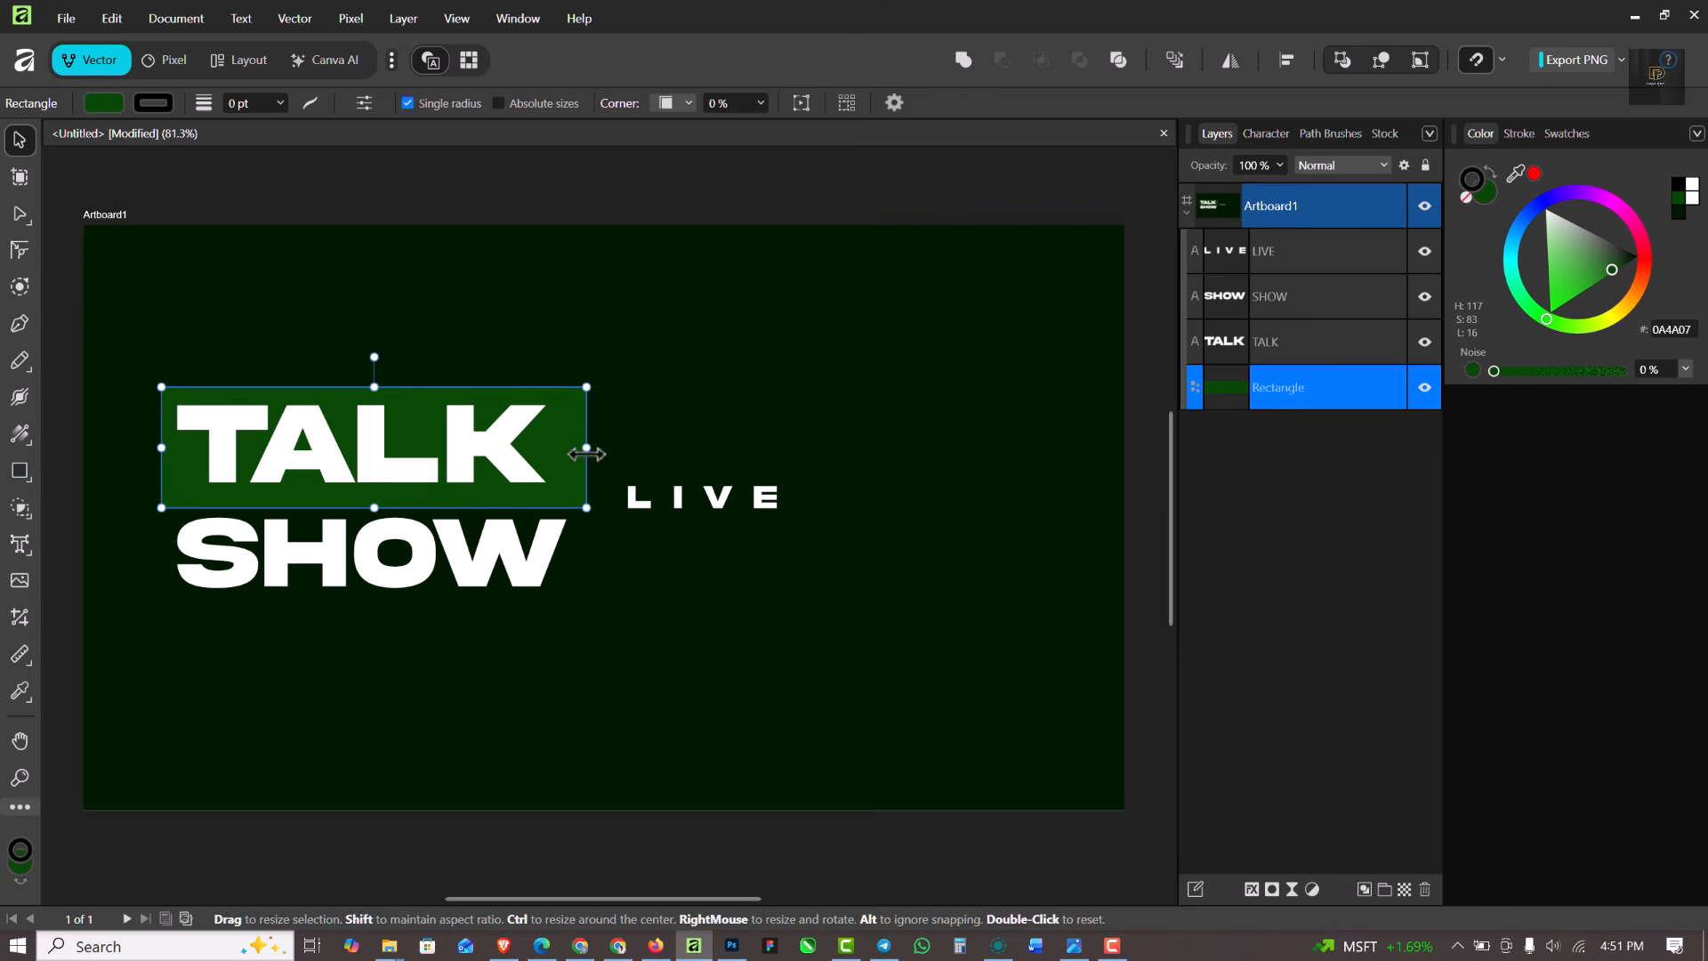
left_click_drag(570, 459, 557, 454)
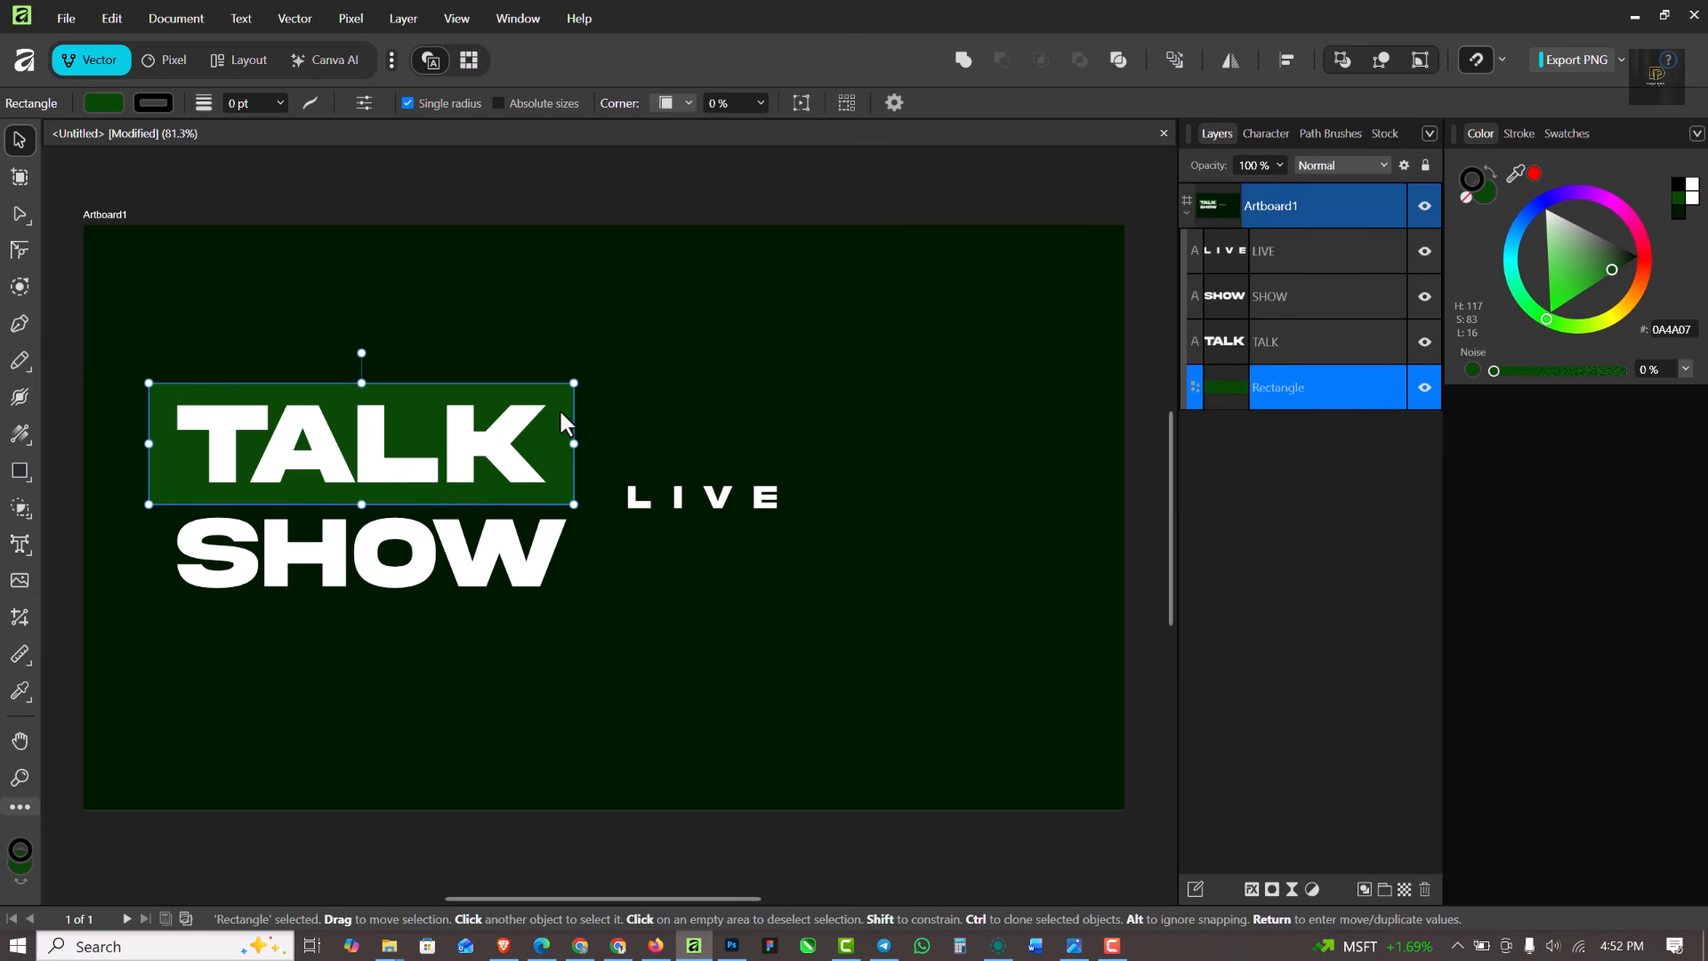
key("ctrl+j")
key("shift+Down")
key("shift+Down")
key("shift+Down")
key("shift+Down")
key("shift+Down")
key("shift+Down")
key("shift+Down")
key("shift+Down")
key("shift+Down")
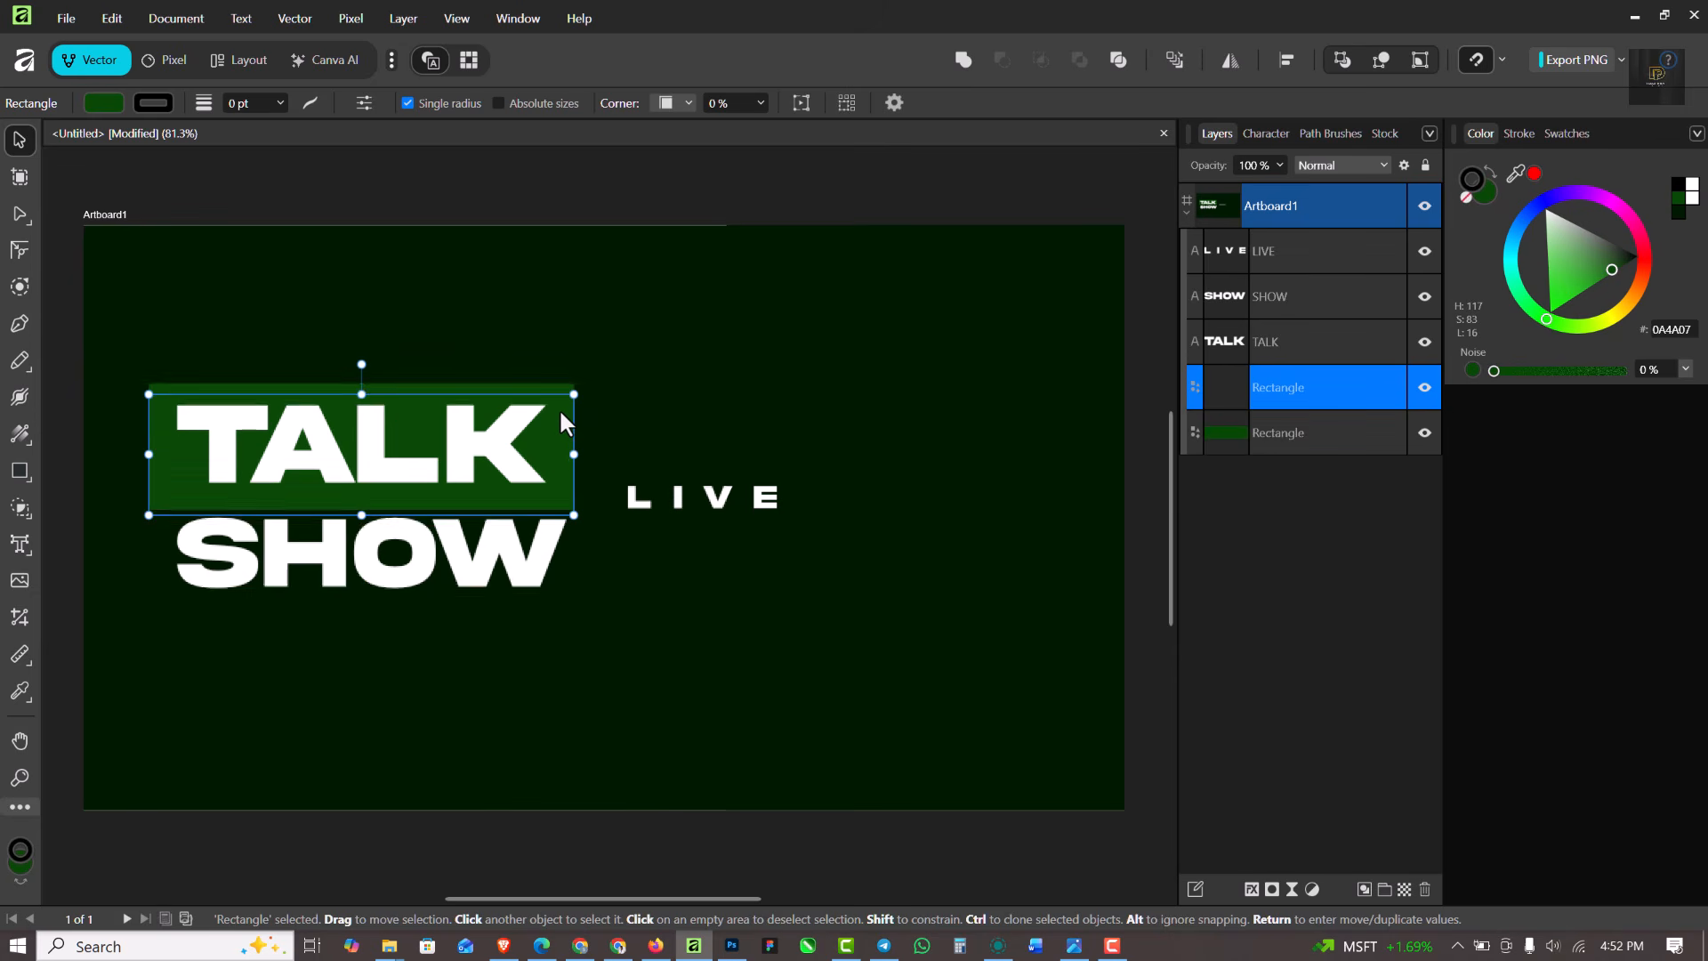
key("shift+Down")
key("shift+Down")
key("shift+Down")
key("shift+Down")
key("shift+Down")
key("shift+Down")
key("shift+Down")
key("shift+Down")
key("shift+Down")
key("shift+Down")
key("shift+Down")
key("shift+Down")
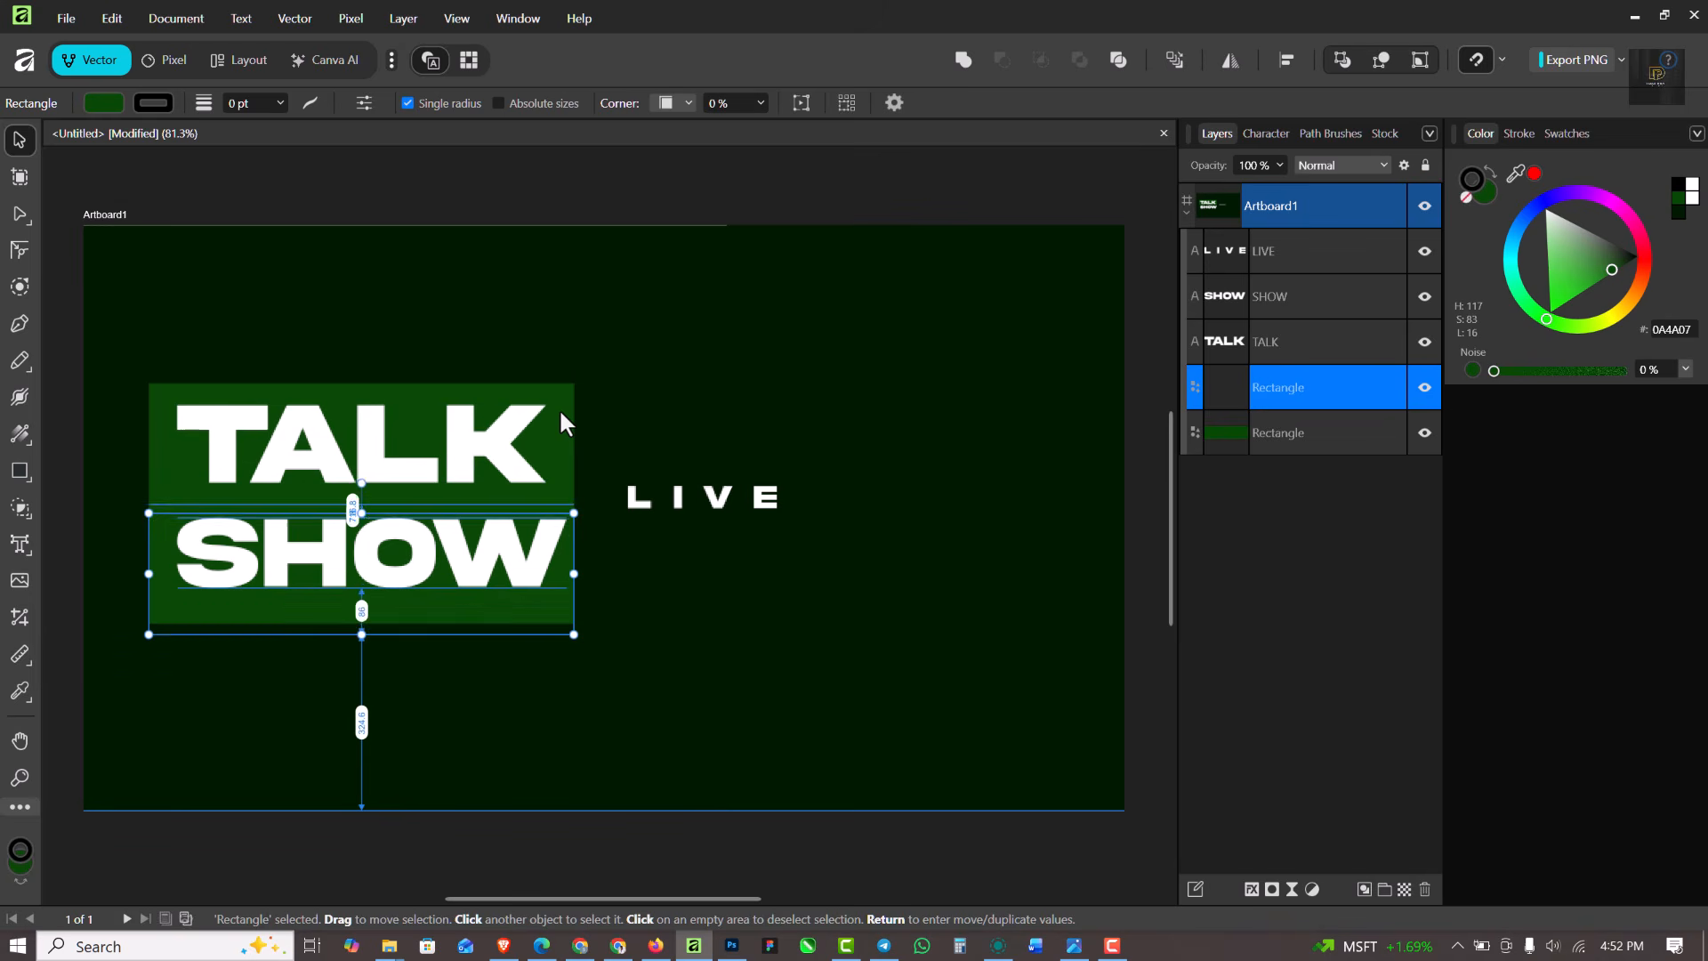
key("Up")
key("Up")
key("Up")
key("Up")
key("Up")
key("Up")
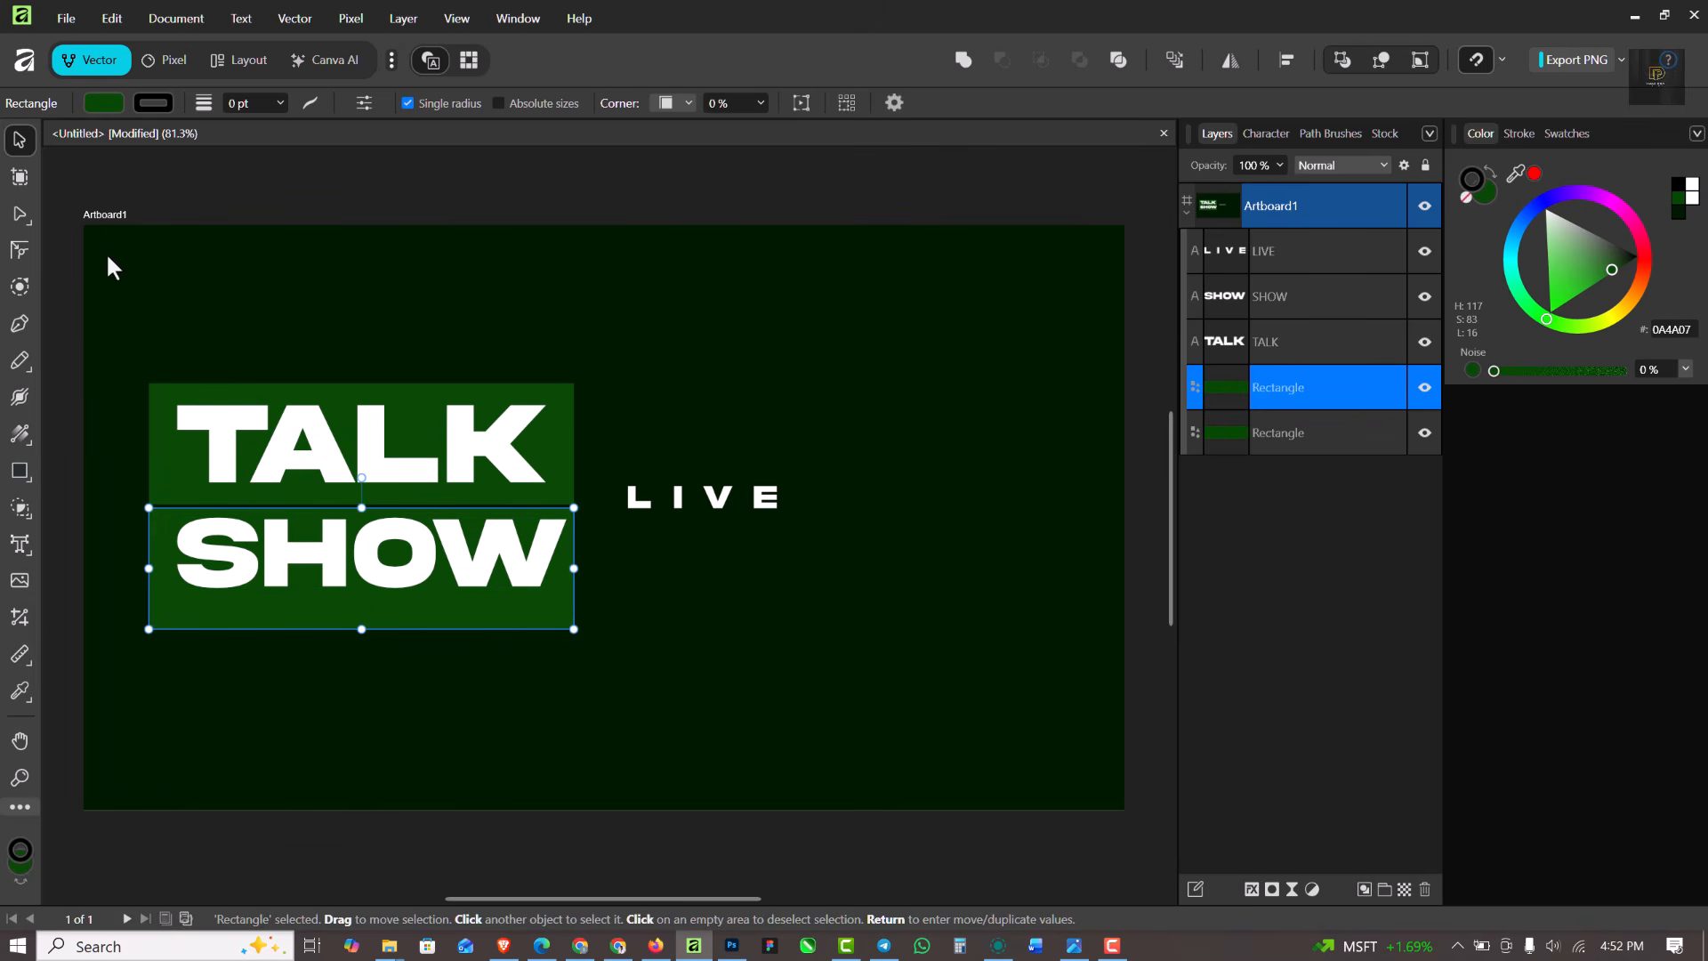
left_click_drag(359, 634, 361, 385)
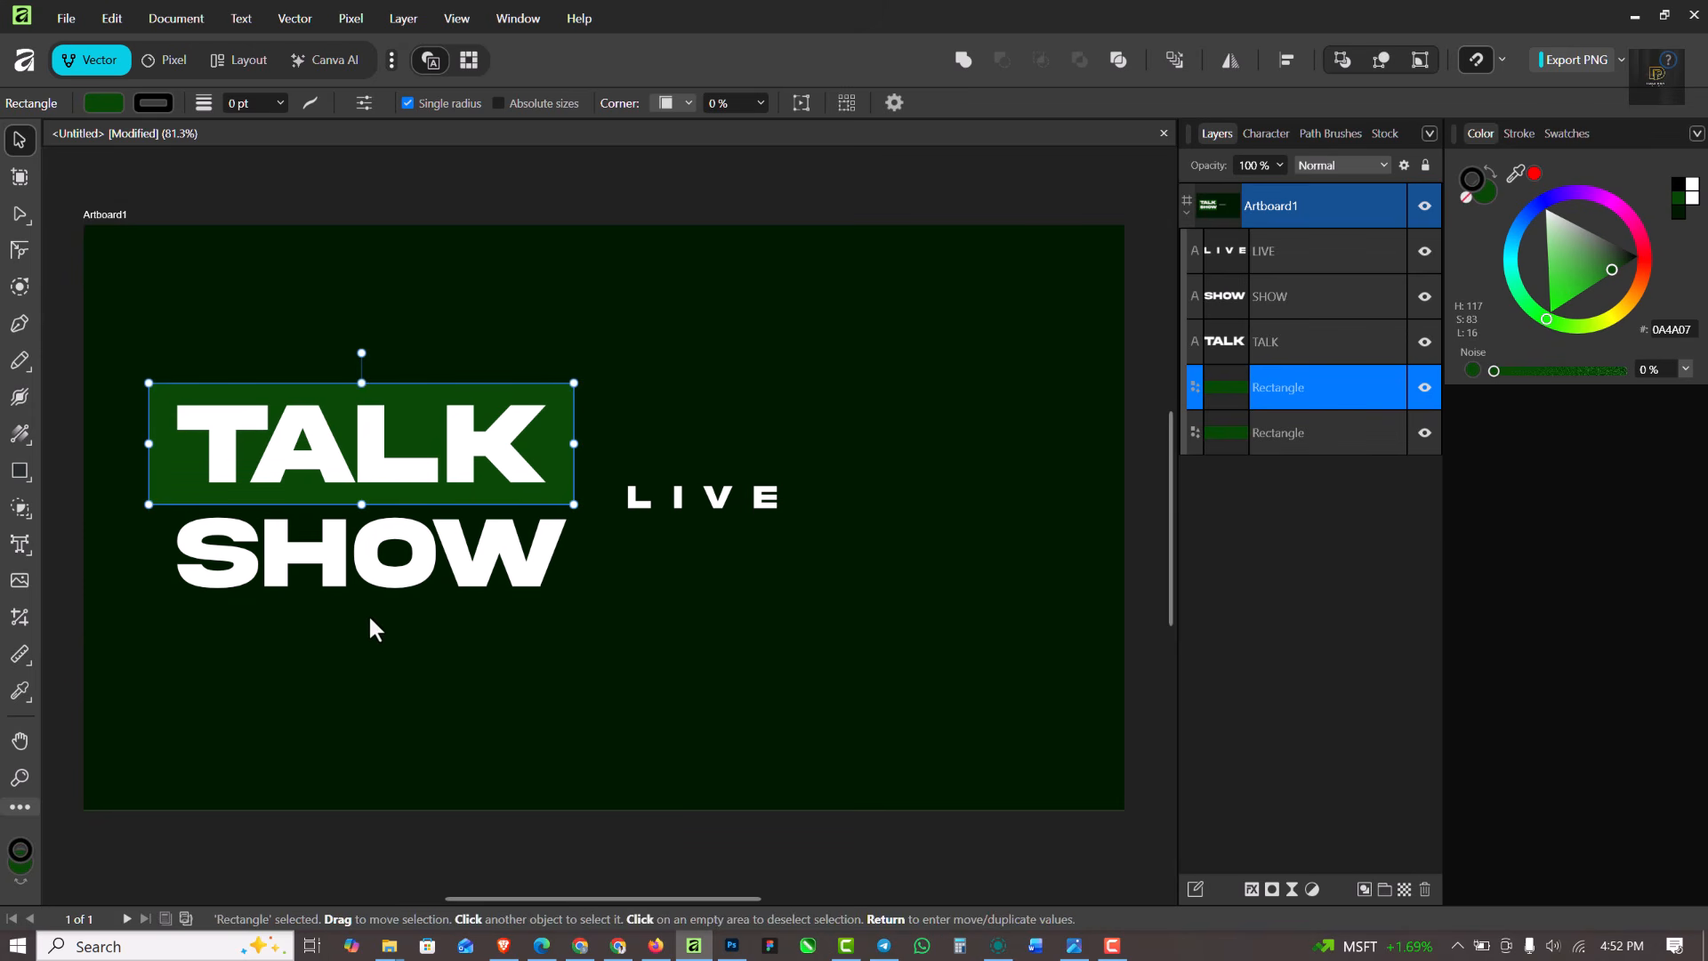
key("Delete")
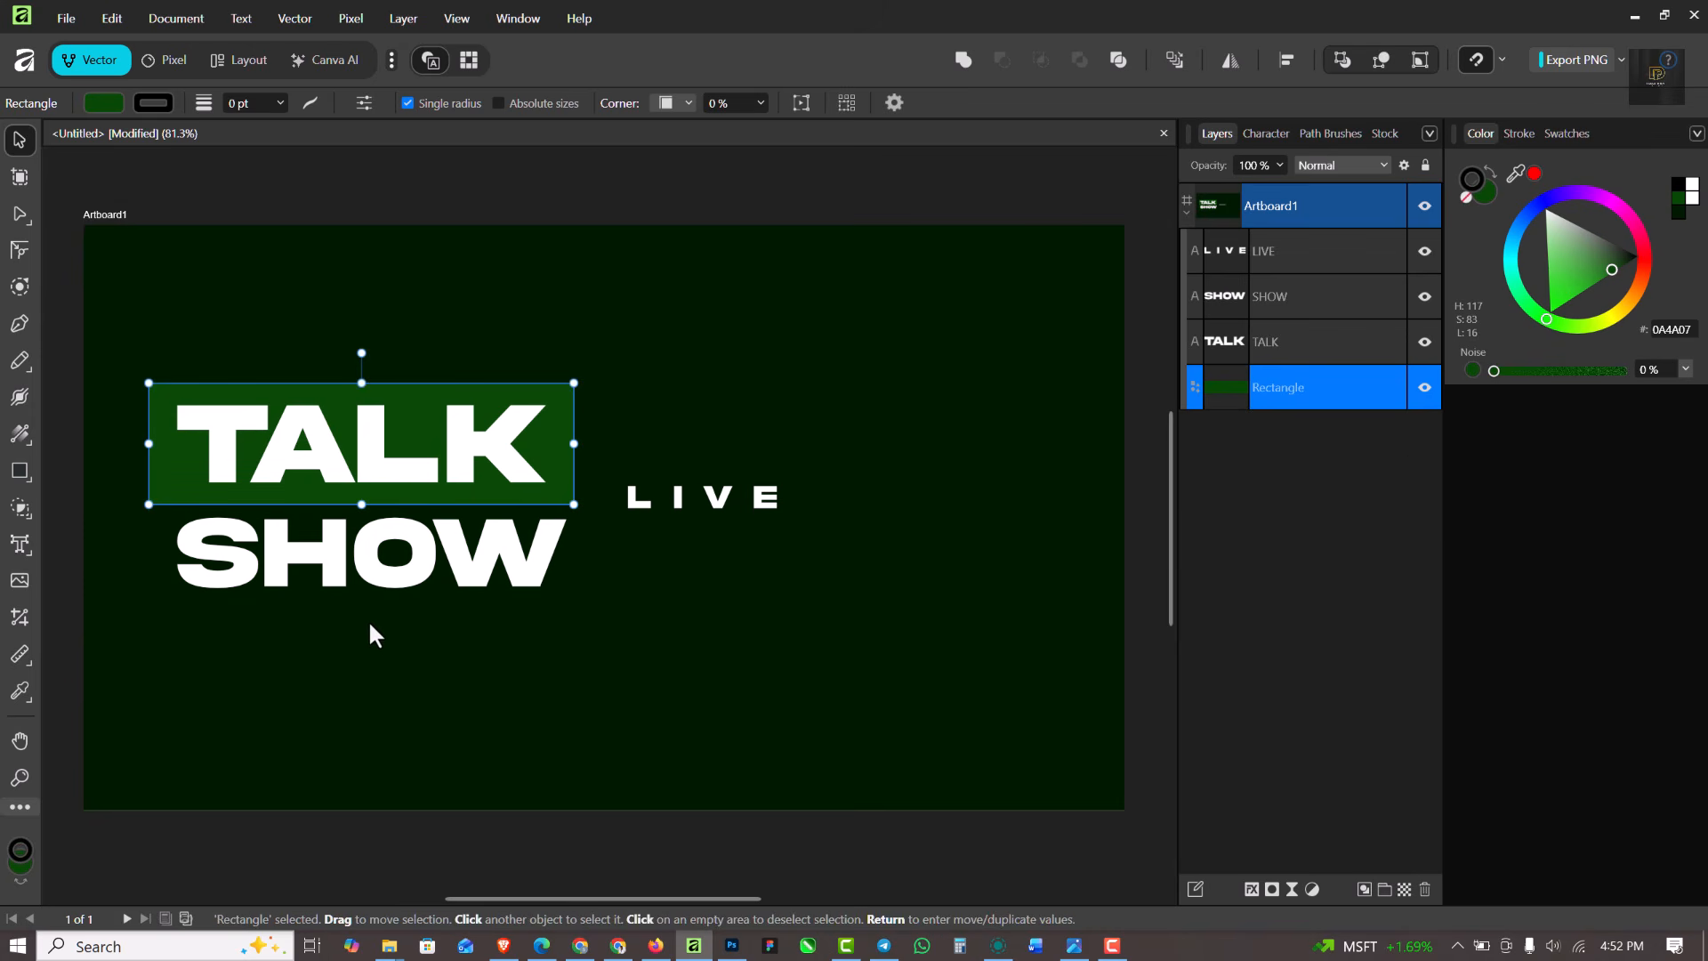
Duplicate the rectangle behind TALK and fit the copy, slightly shorter, behind SHOW with a thin gap between the two
key("ctrl+j")
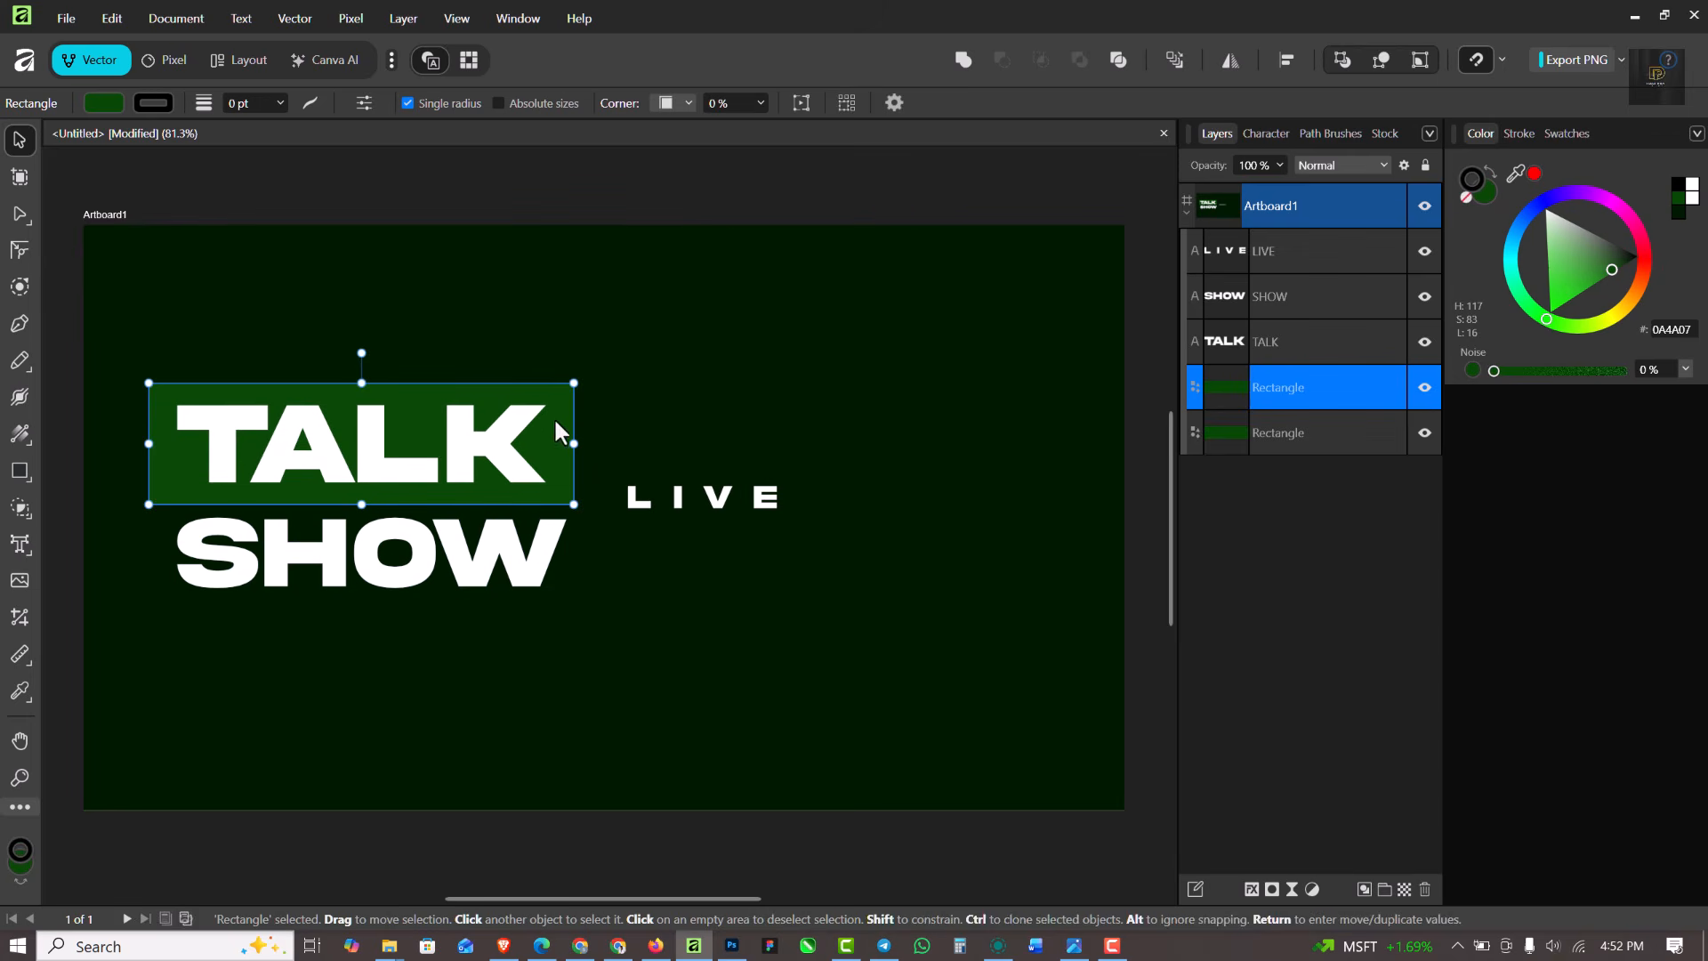
left_click_drag(558, 439, 567, 550)
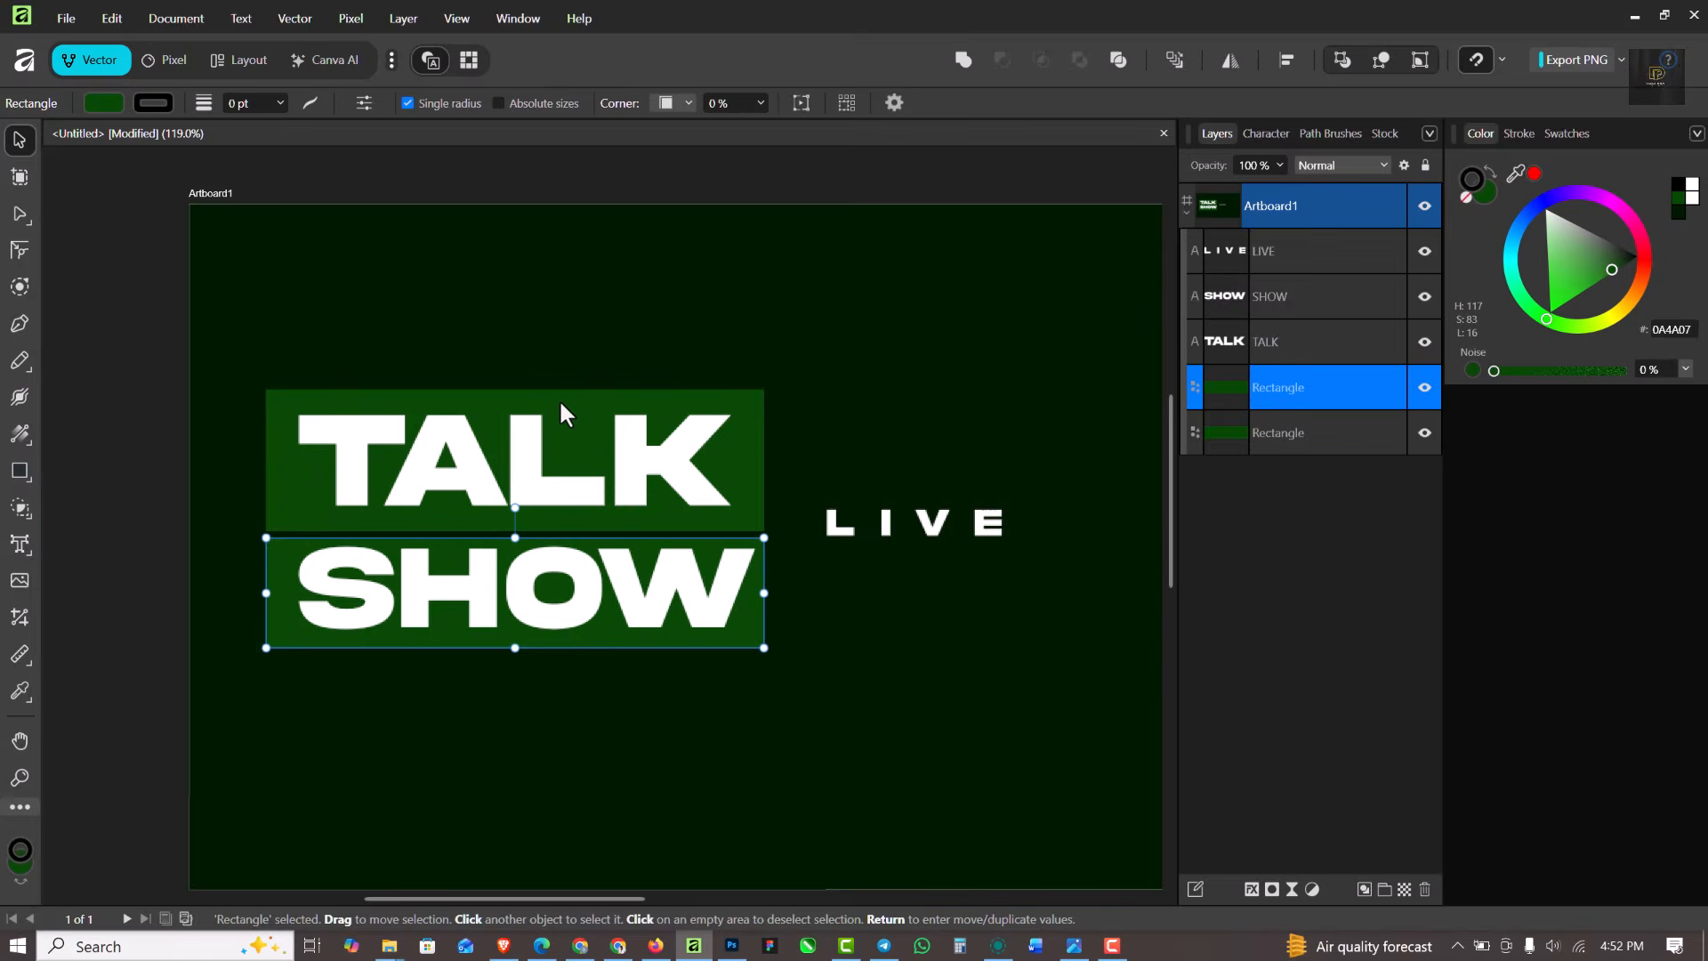
scroll(558, 402, "up", 2)
Duplicate the SHOW rectangle, shrink the copy to a bar about half as wide, and center the word LIVE on it
scroll(459, 435, "down", 3)
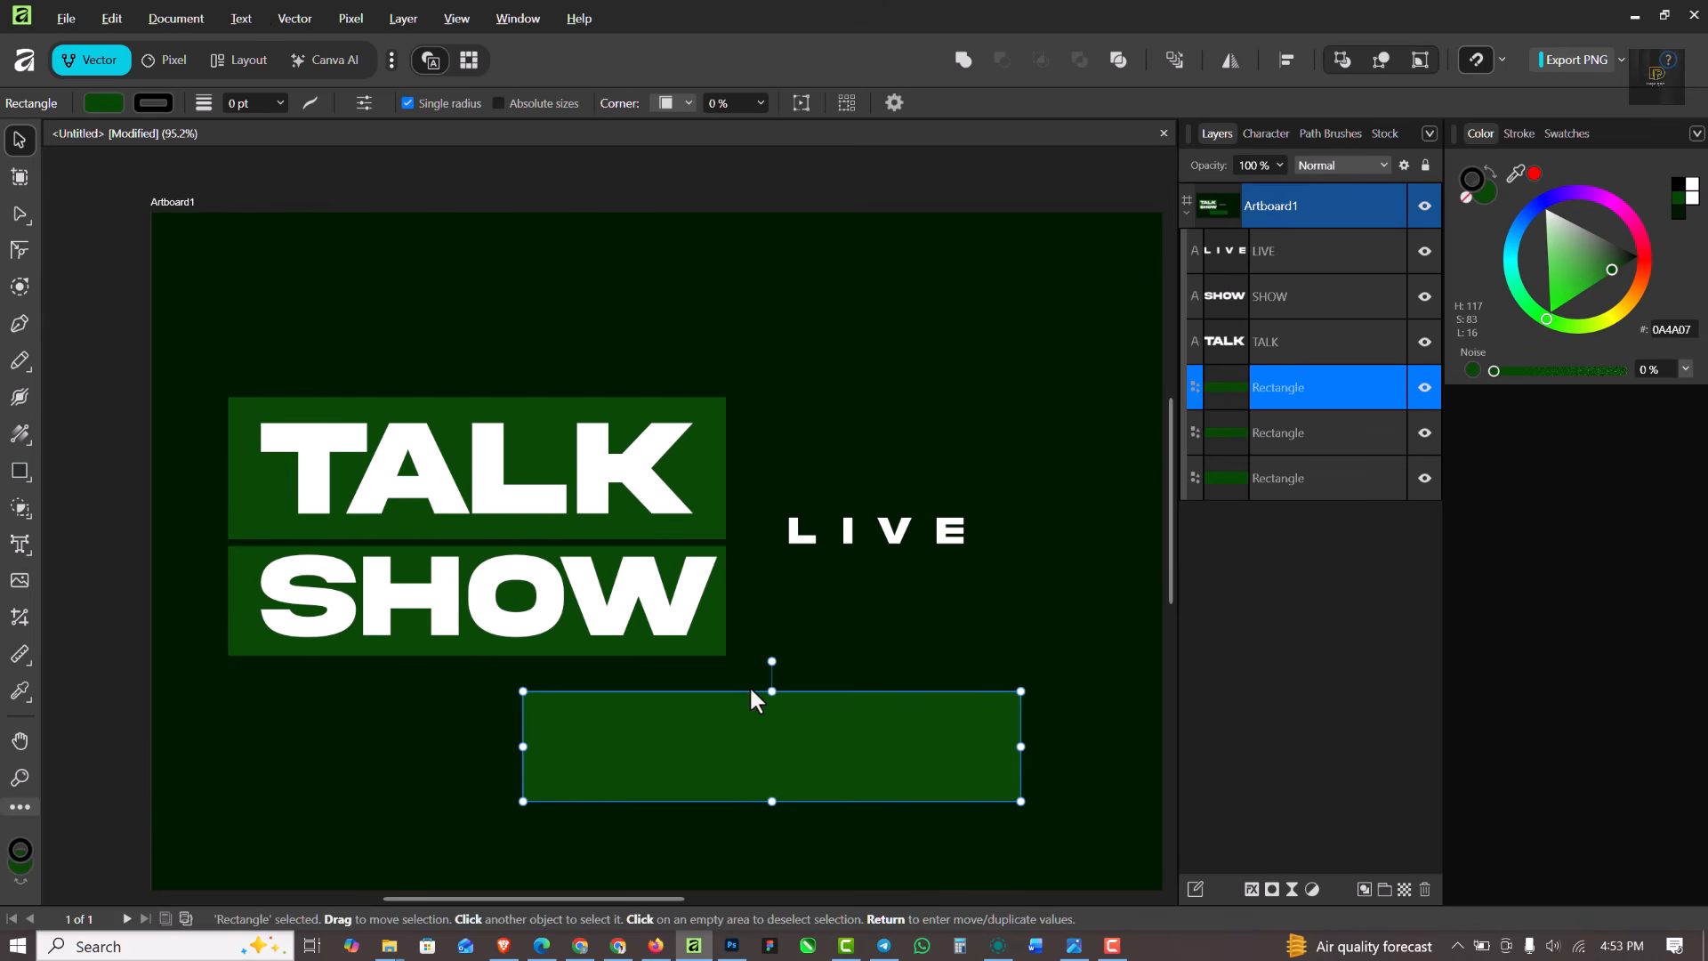
left_click_drag(1015, 797, 761, 748)
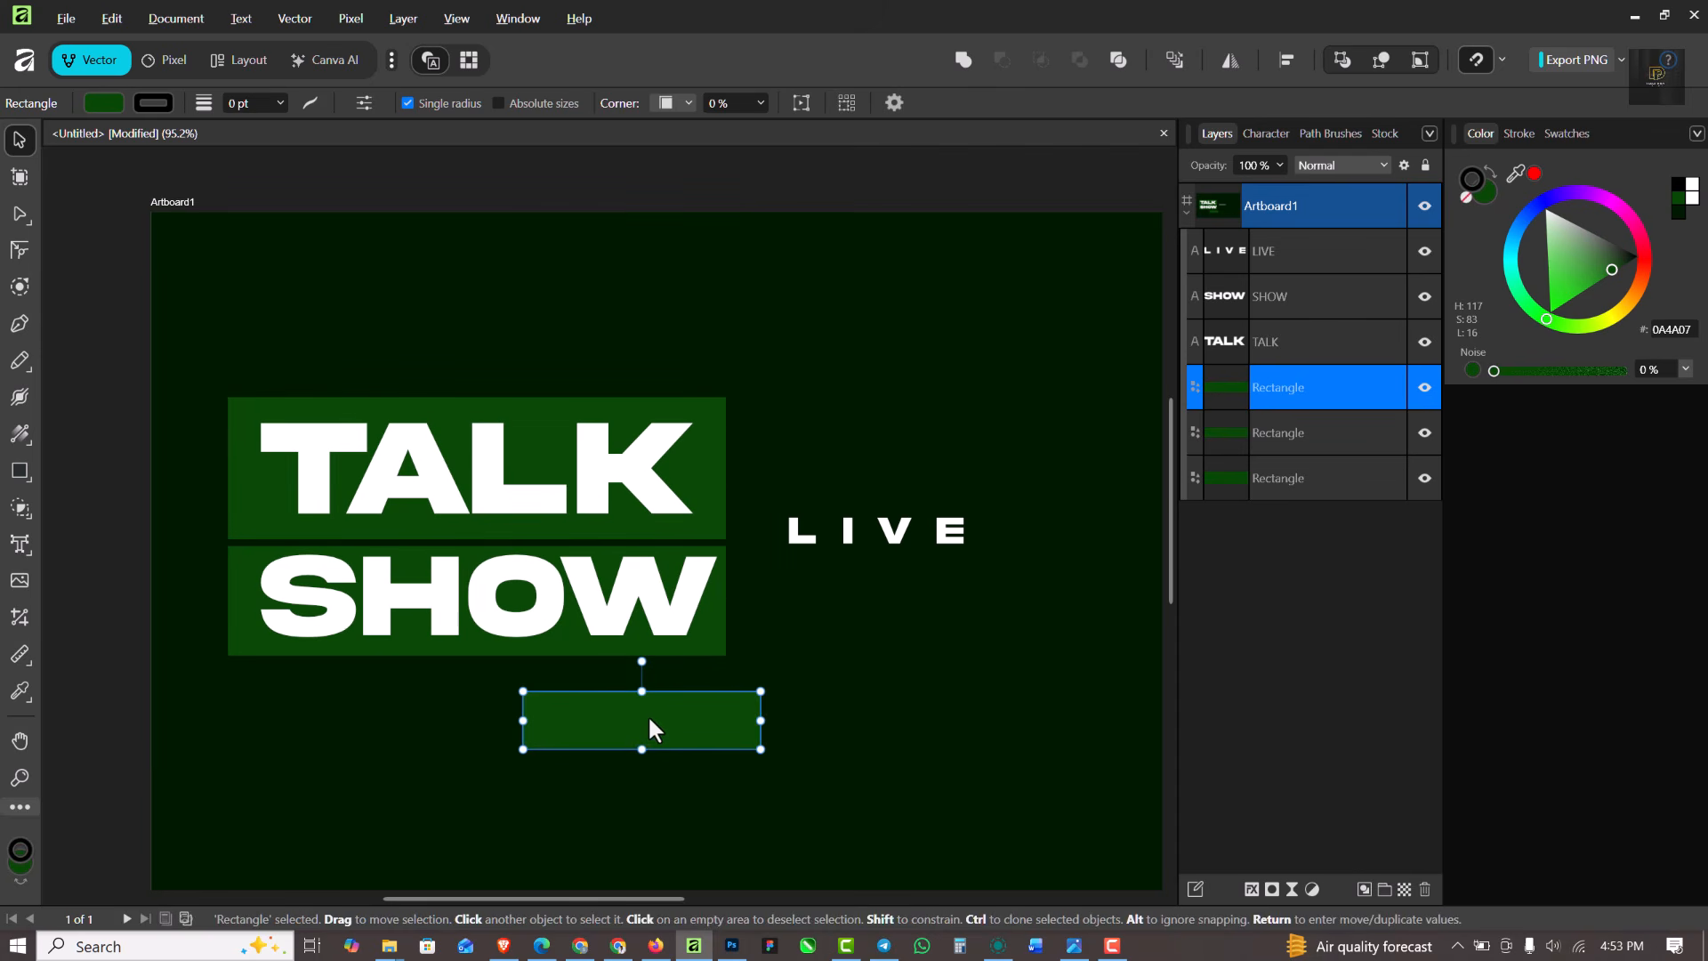
left_click_drag(649, 719, 474, 538)
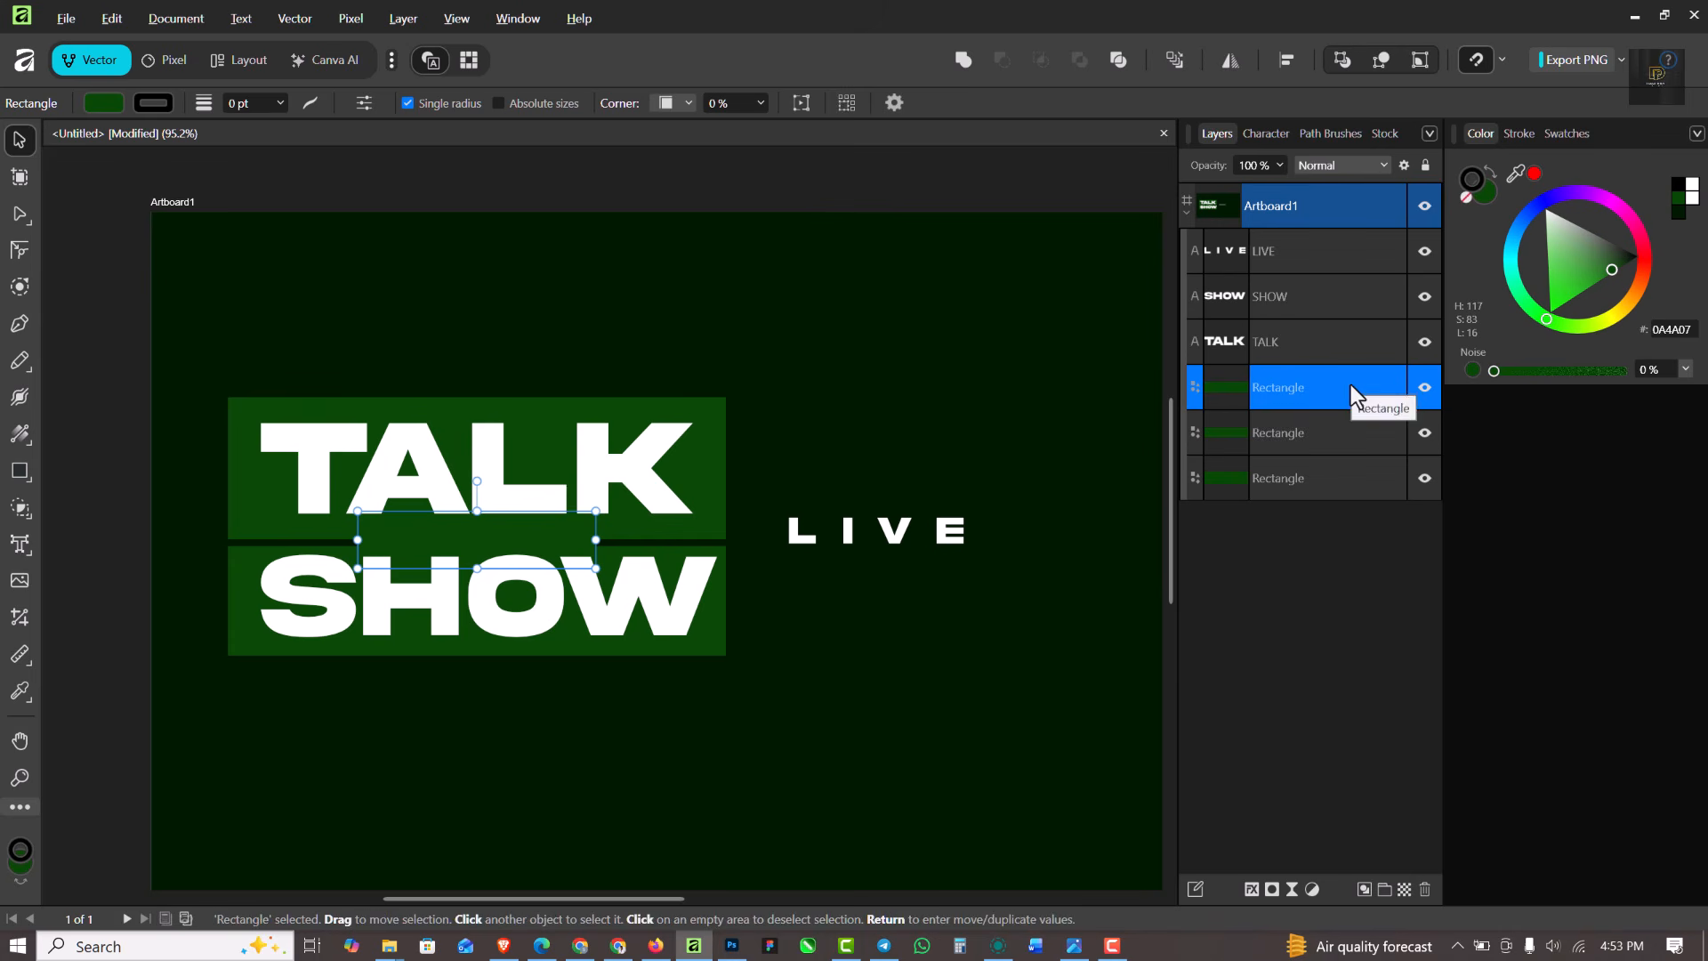
left_click_drag(511, 520, 989, 612)
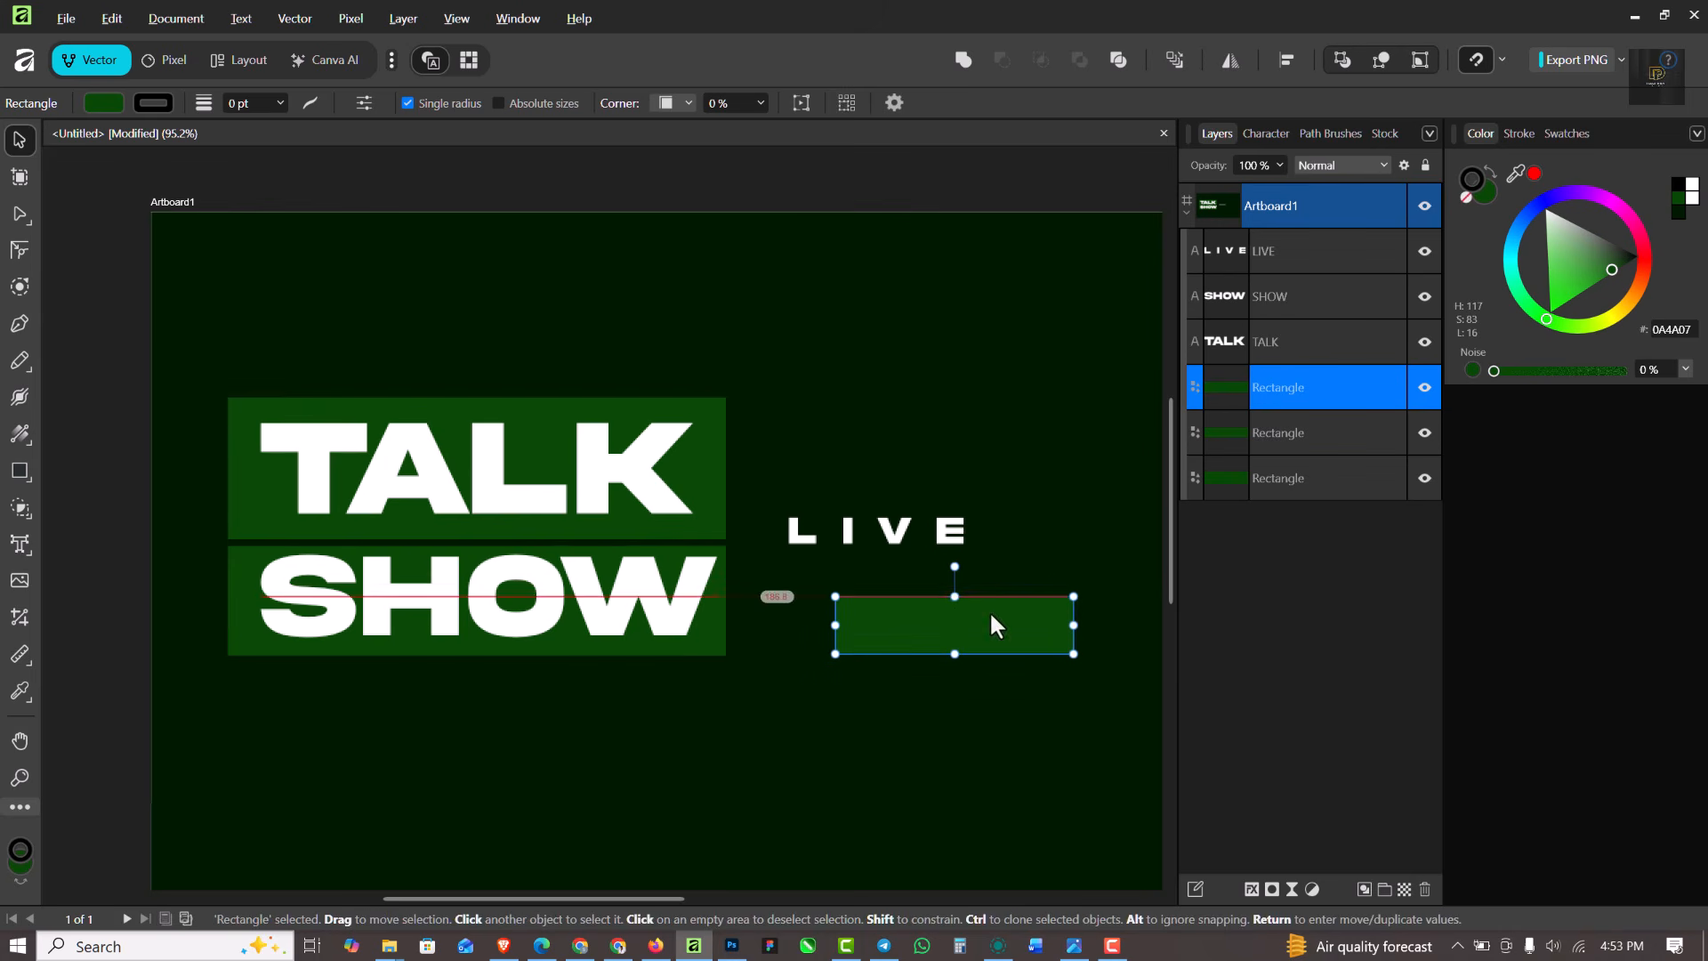
left_click_drag(896, 536, 968, 624)
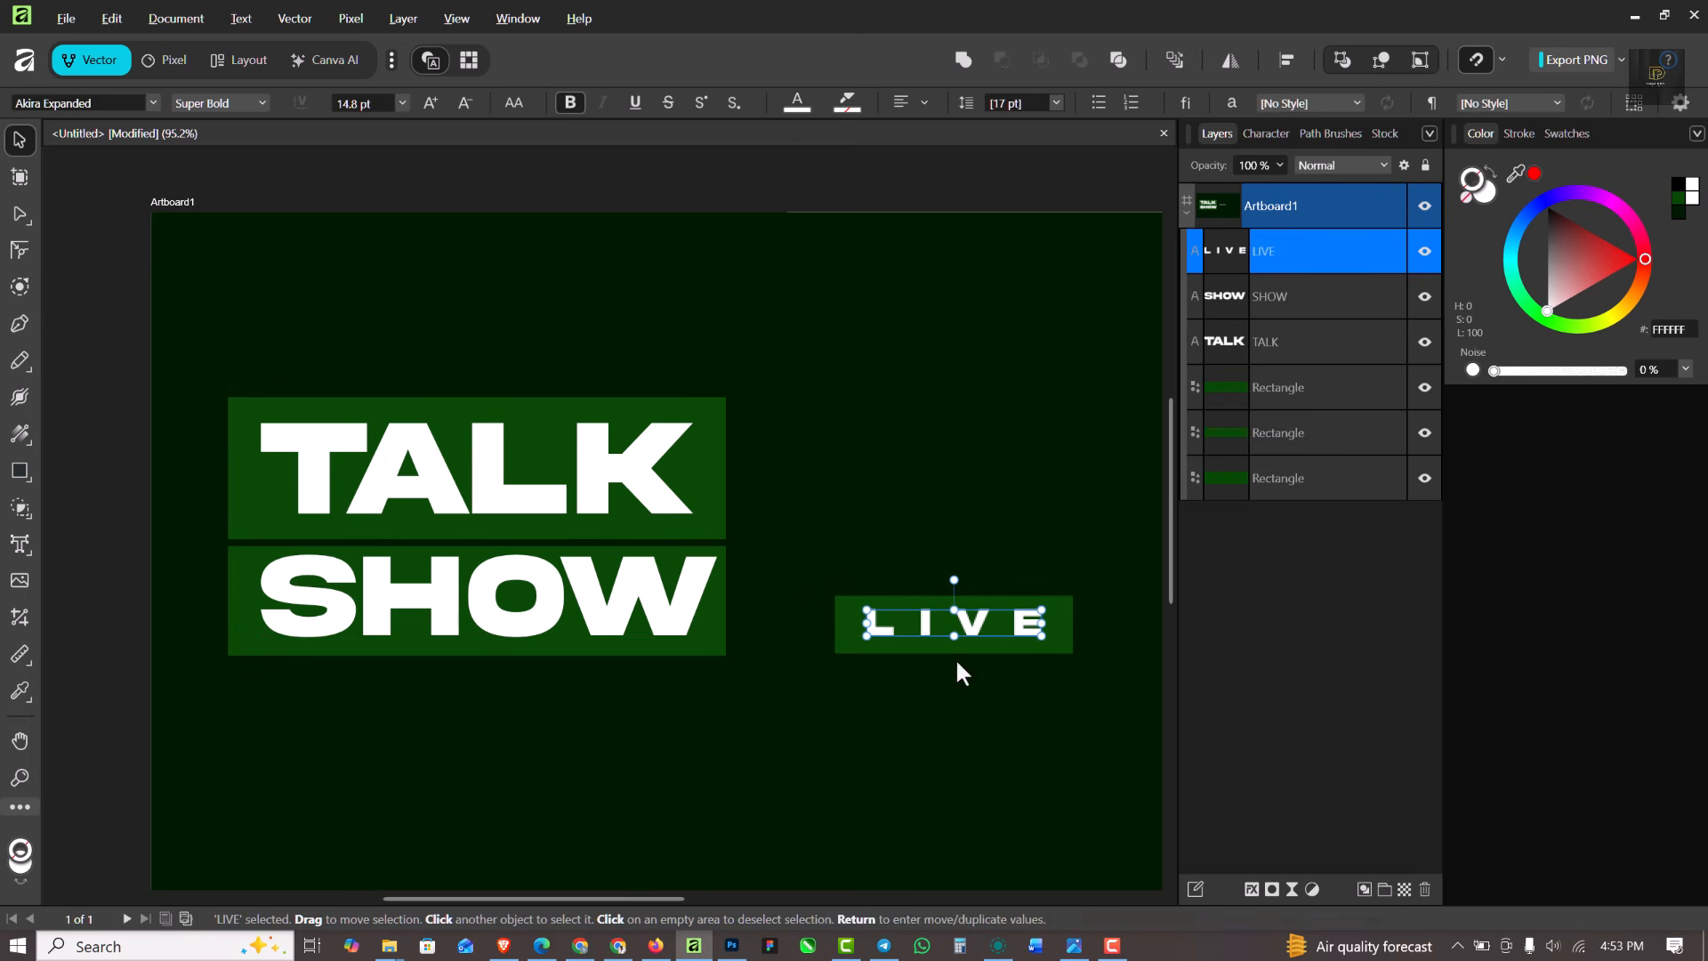
Group LIVE with its small rectangle and bring the group in front of all the other layers
left_click(1065, 613, "shift")
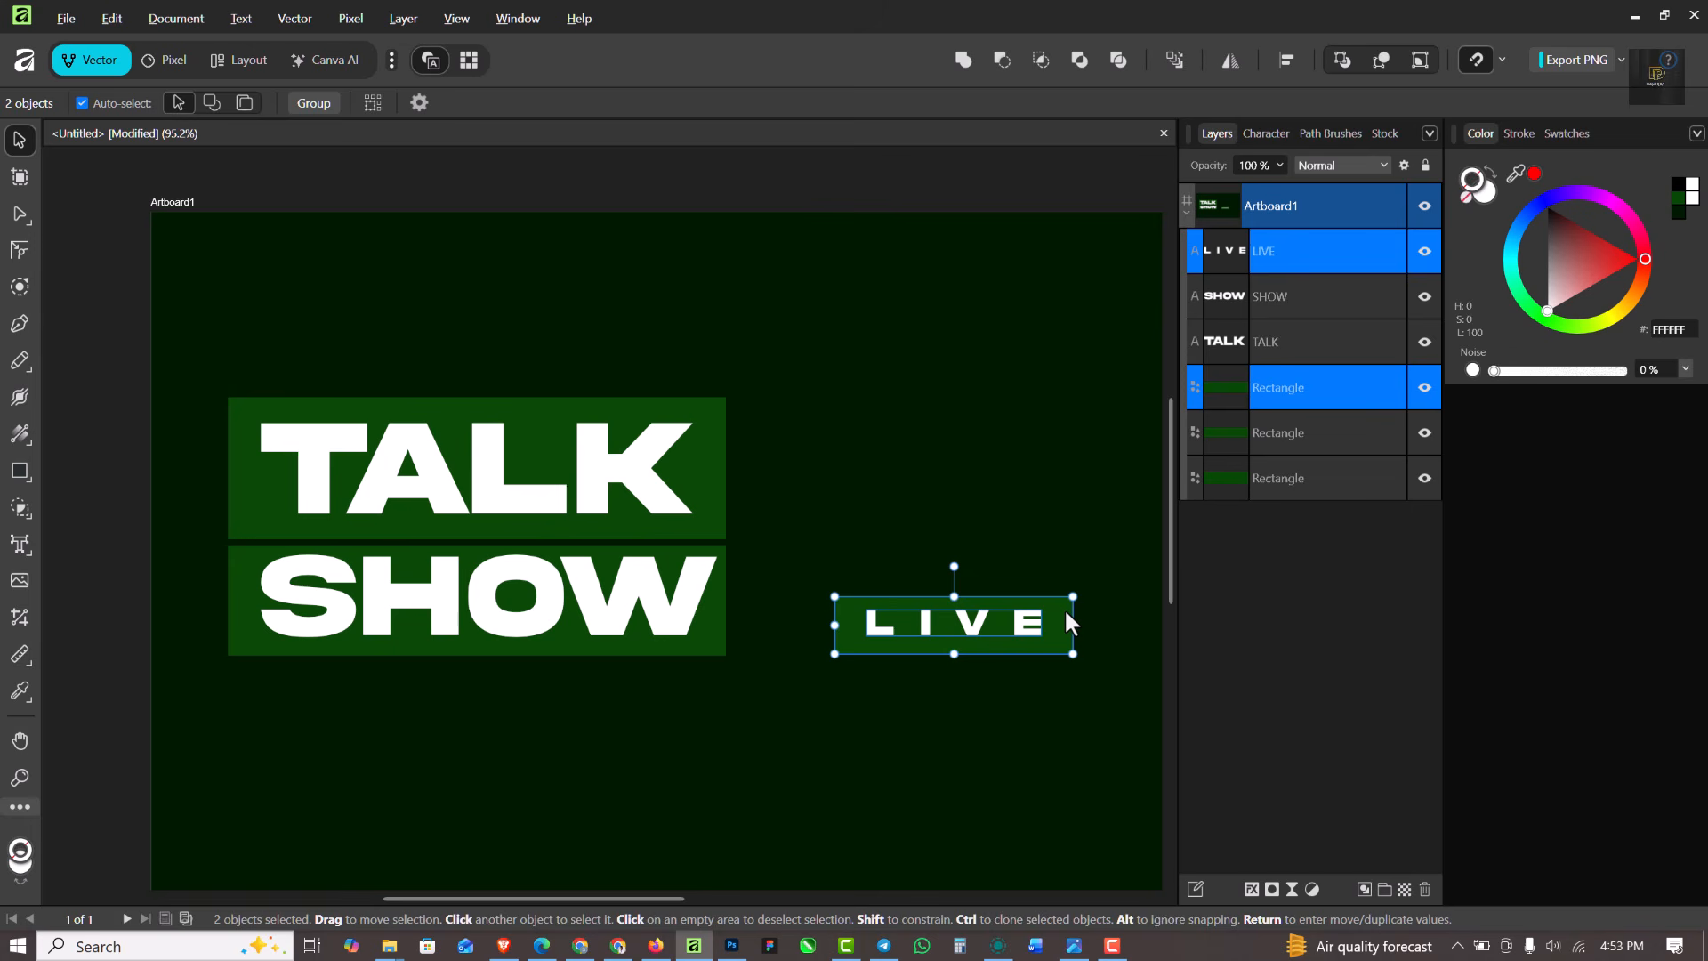
key("ctrl+g")
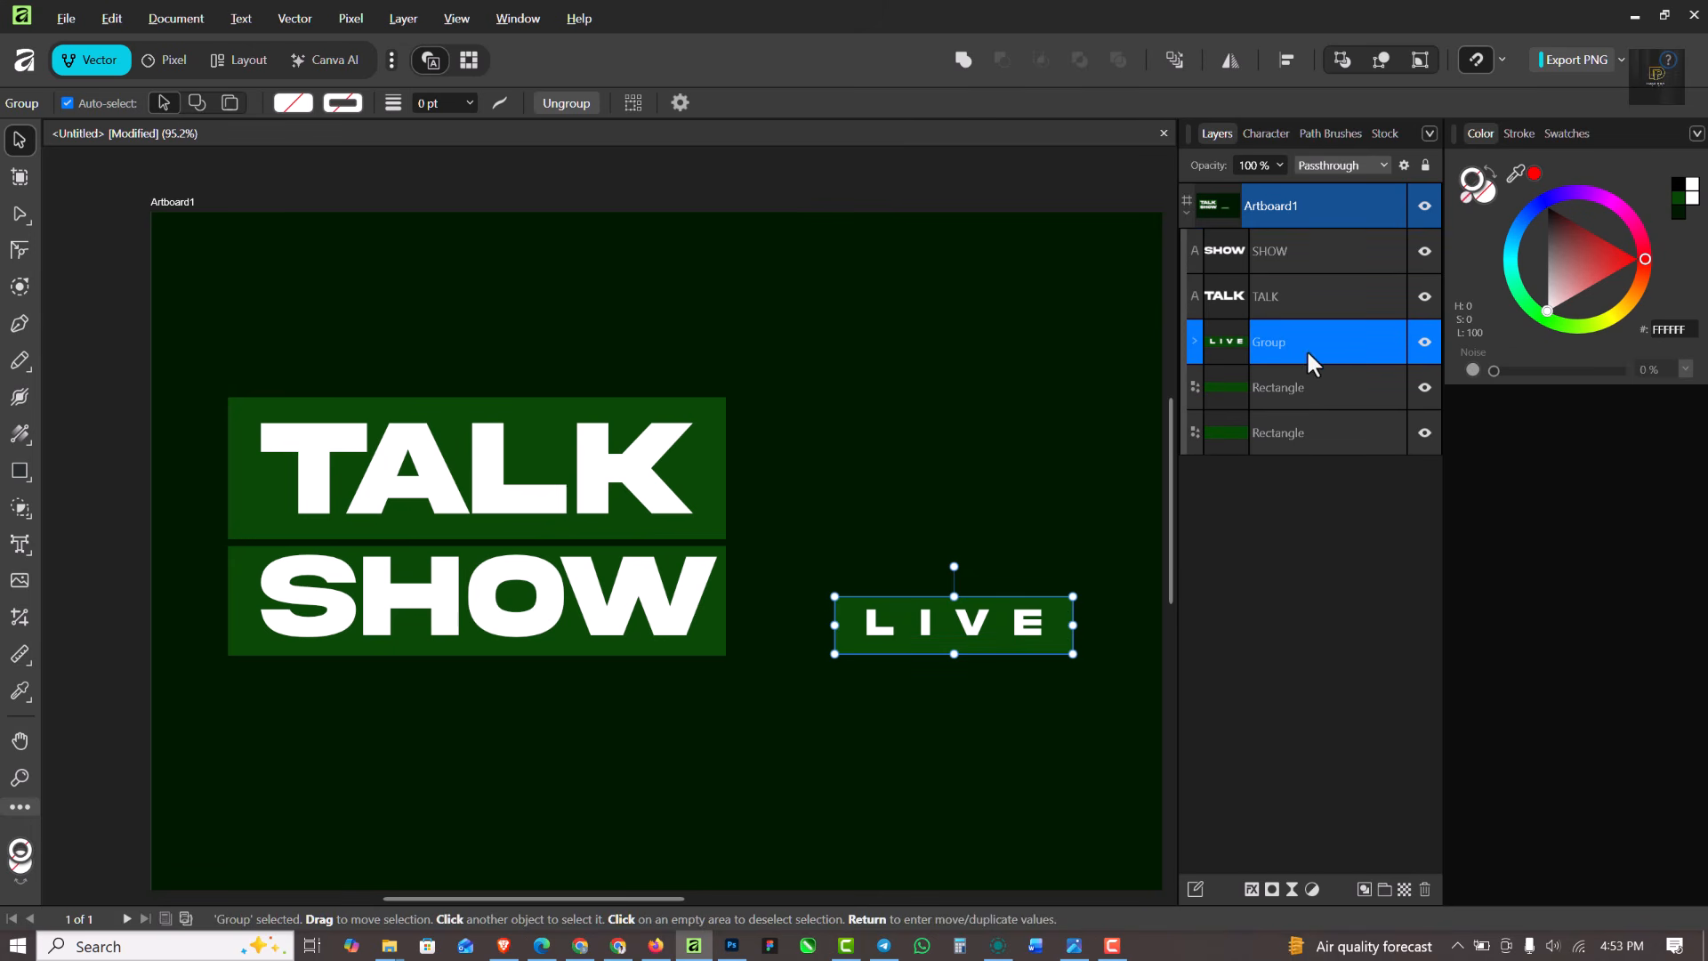
left_click_drag(1306, 349, 1332, 235)
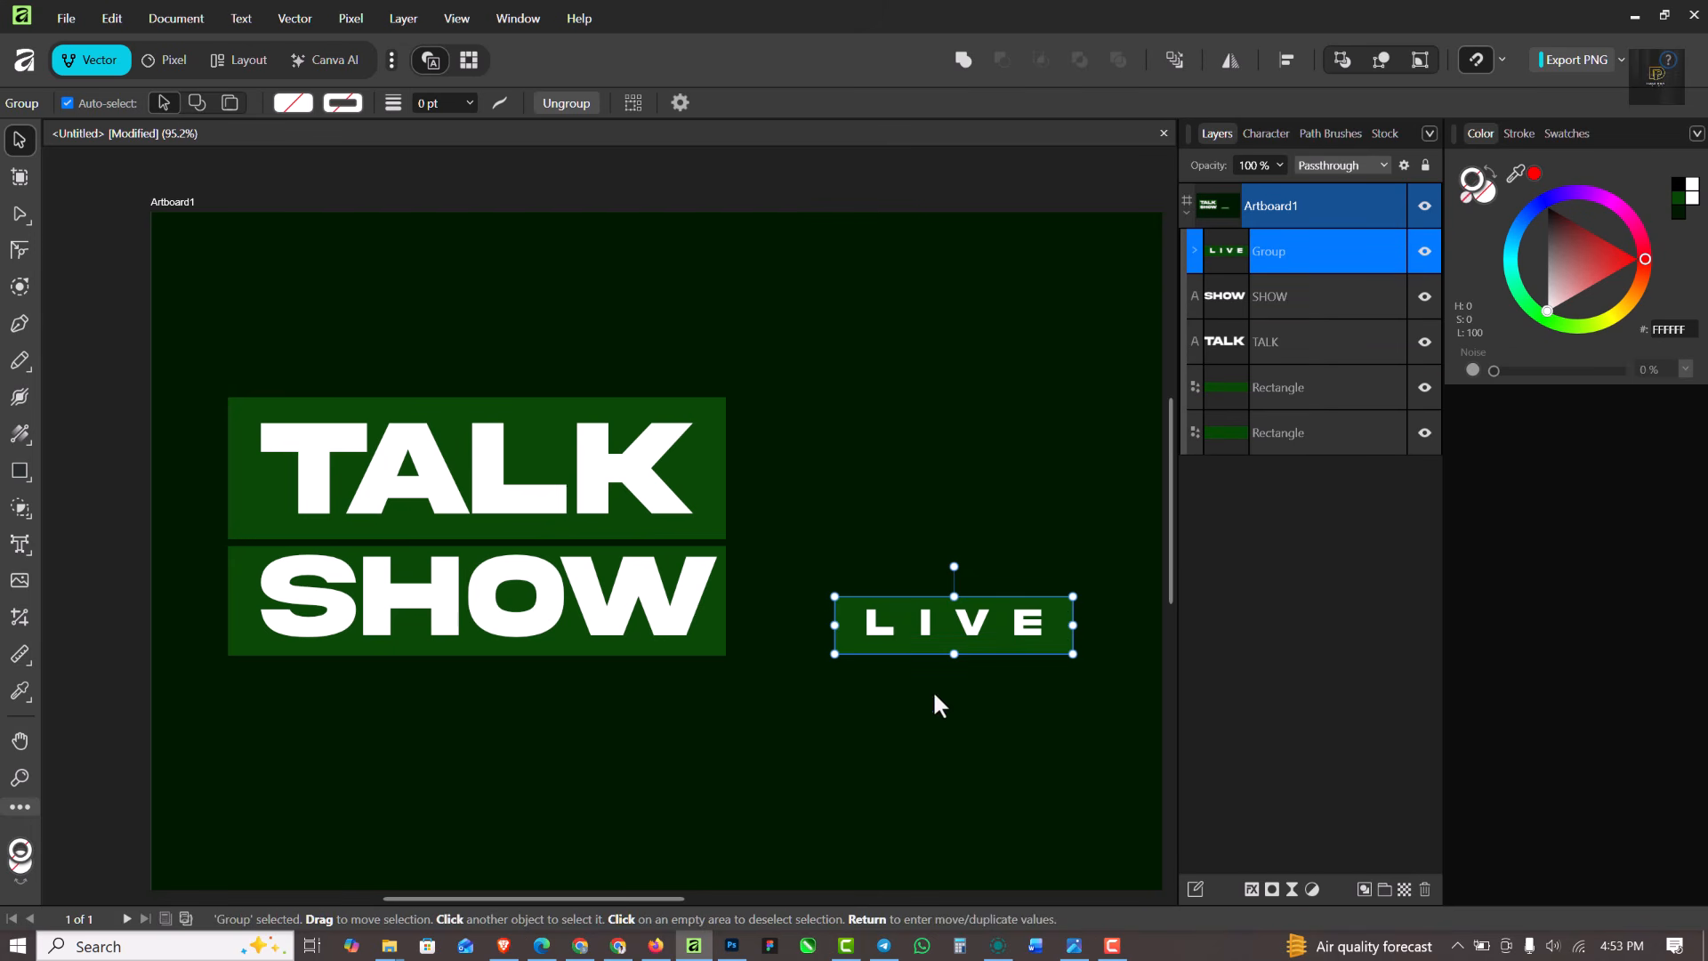
Place the LIVE group over the gap between TALK and SHOW and rotate it about 4° counterclockwise
left_click_drag(989, 632, 503, 554)
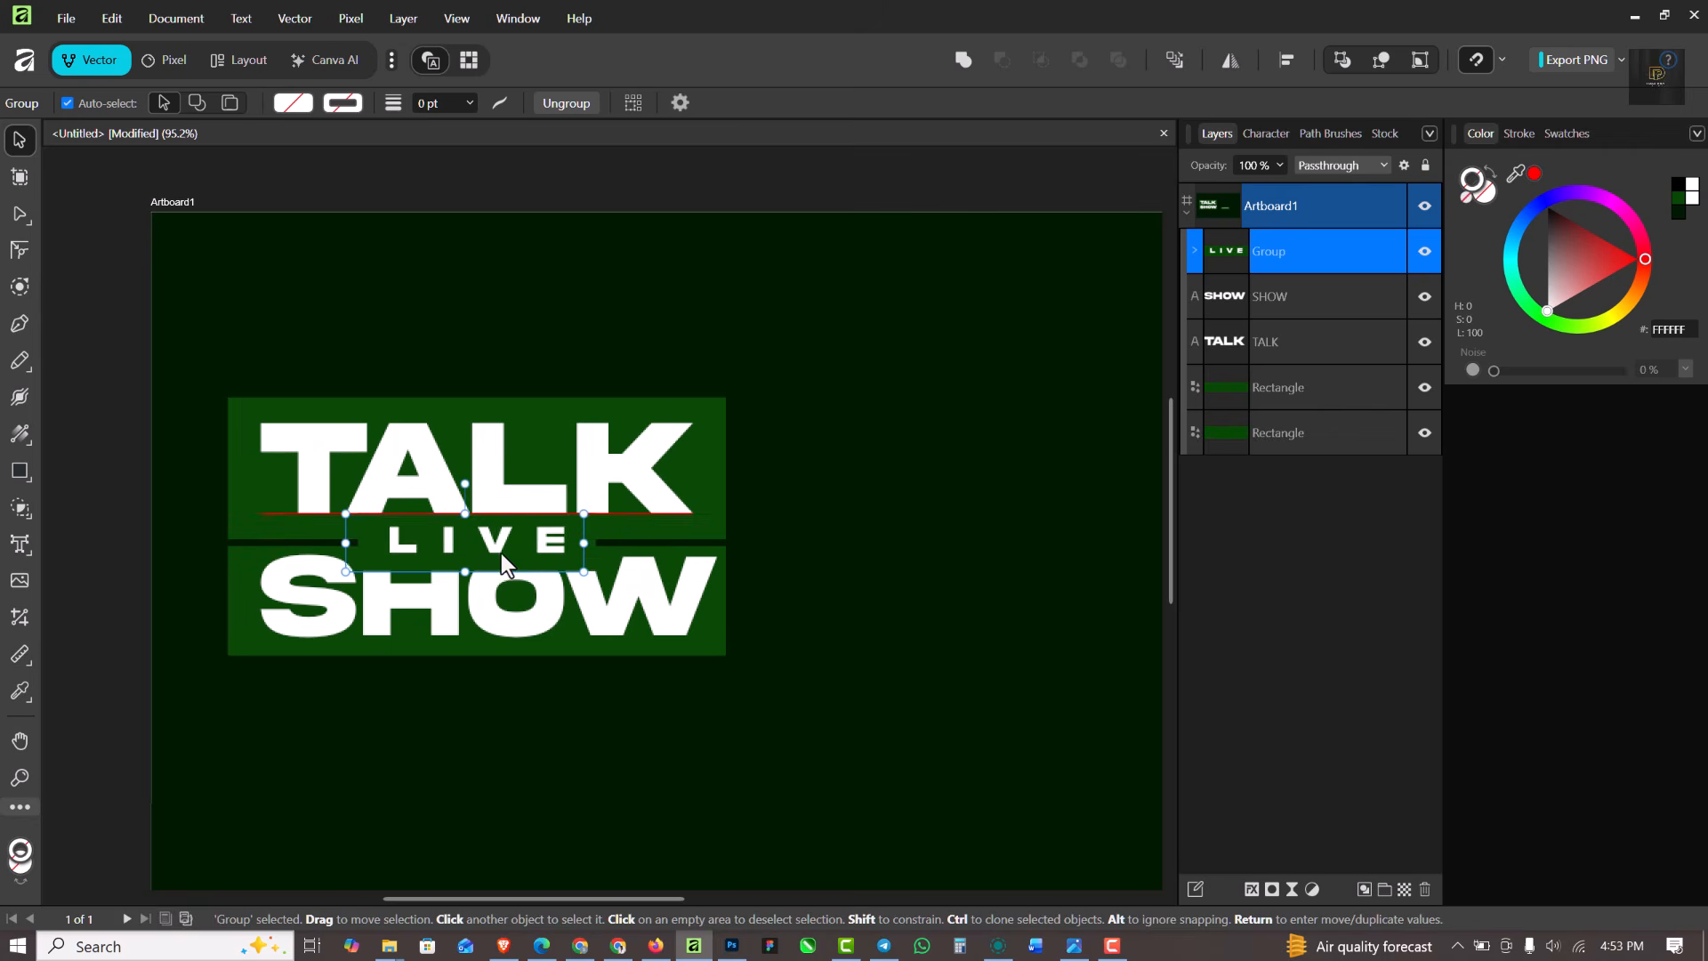
left_click_drag(592, 589, 598, 566)
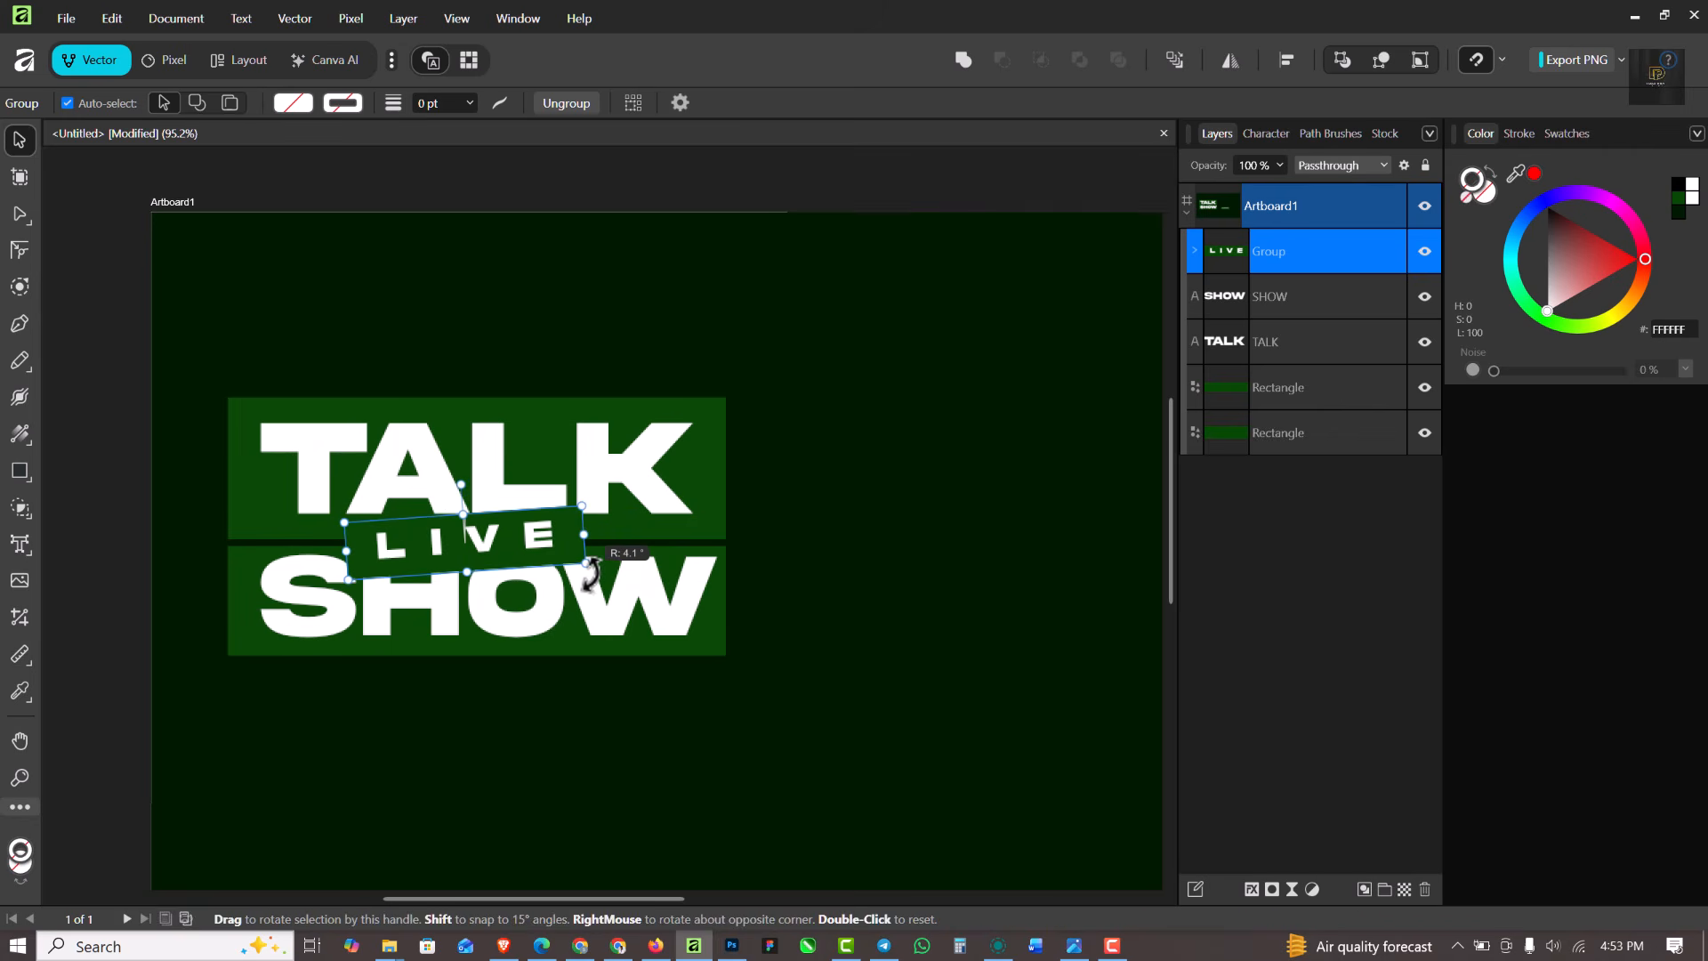
Recolor the rectangle behind SHOW to the darker green 053303 and the one behind LIVE to the brighter green 0F750A
left_click(625, 649)
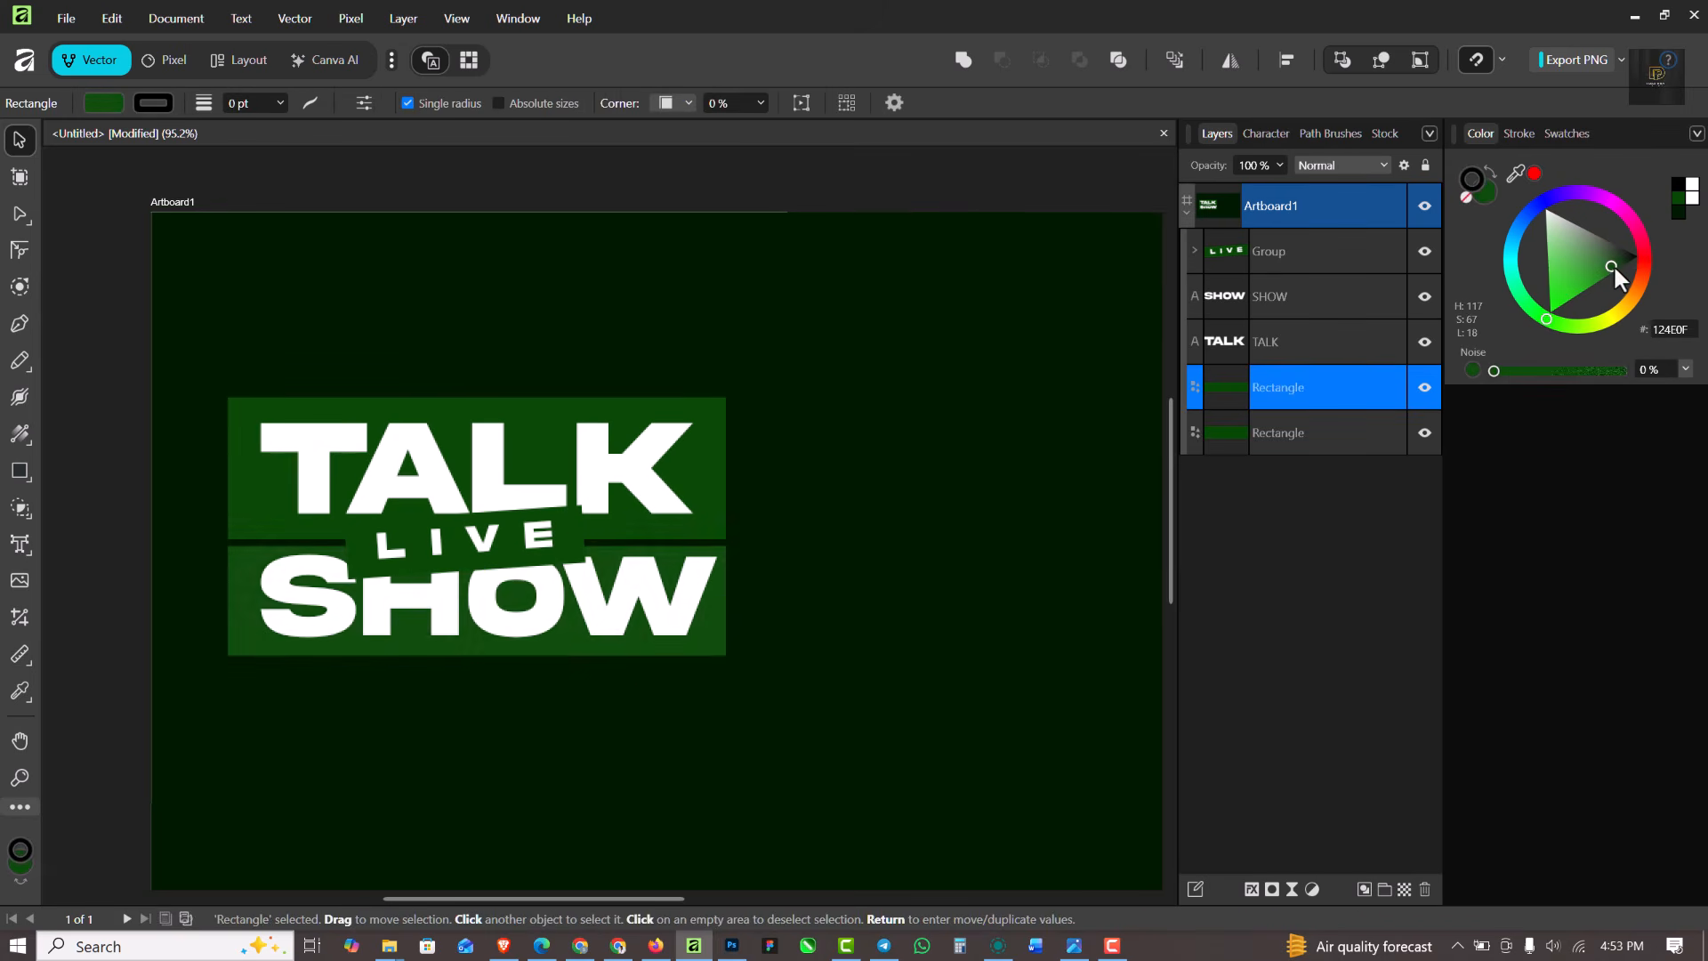
left_click_drag(1613, 263, 1619, 263)
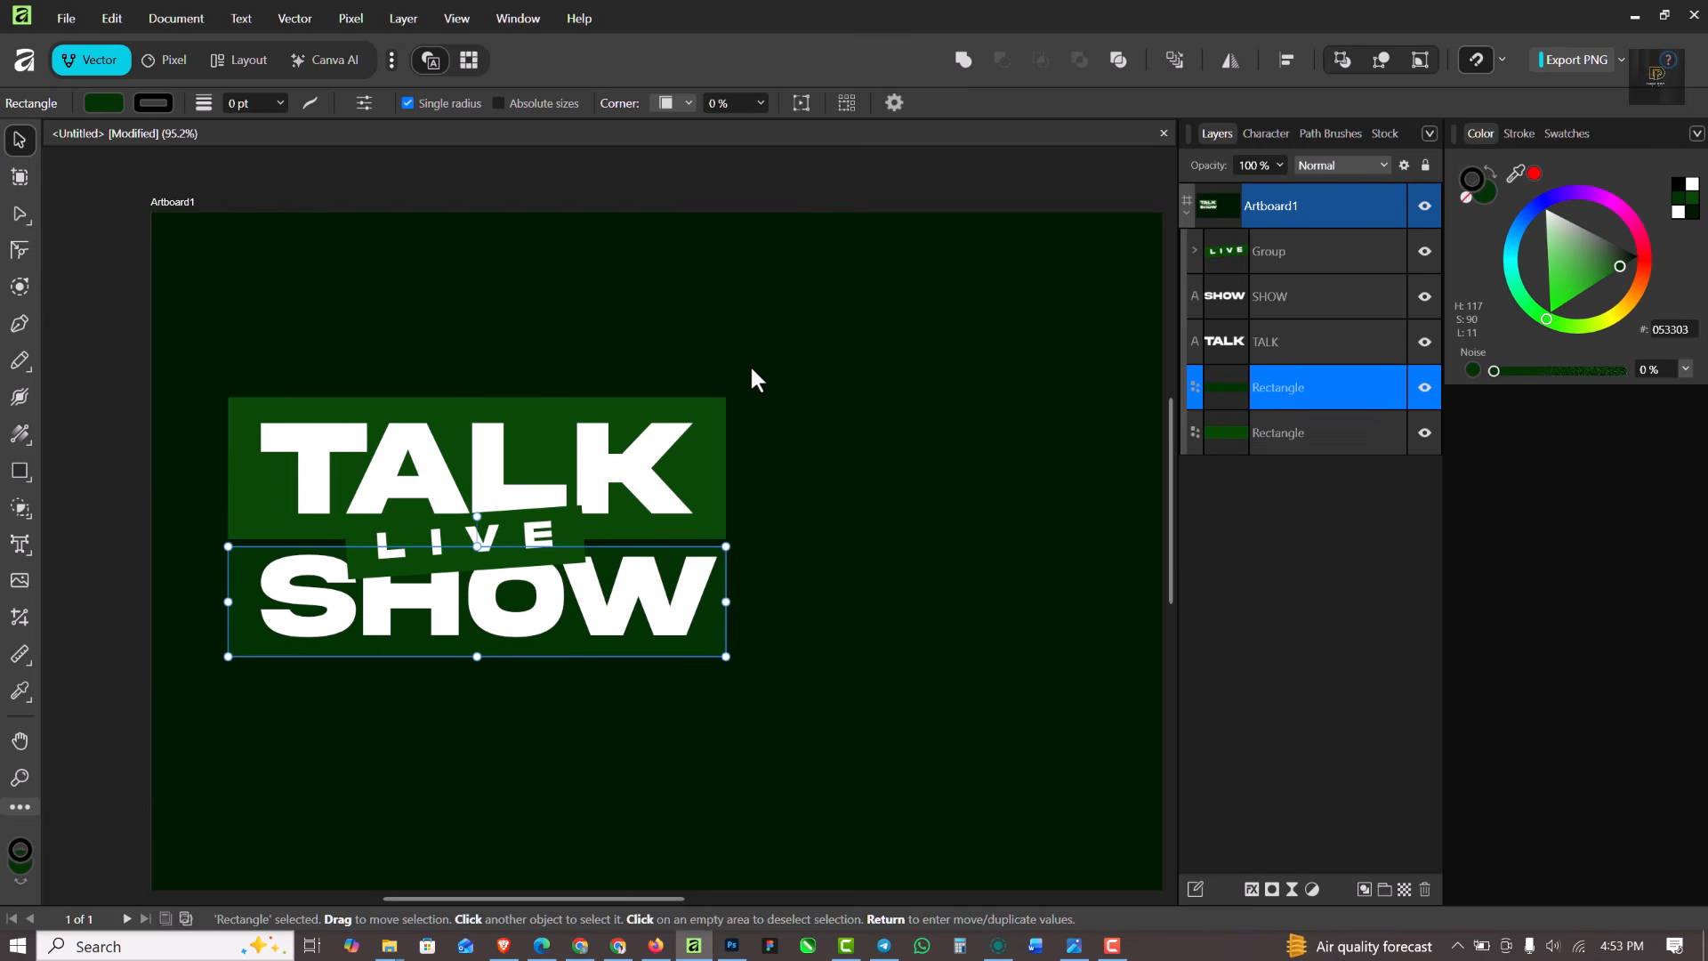
scroll(585, 440, "down", 1)
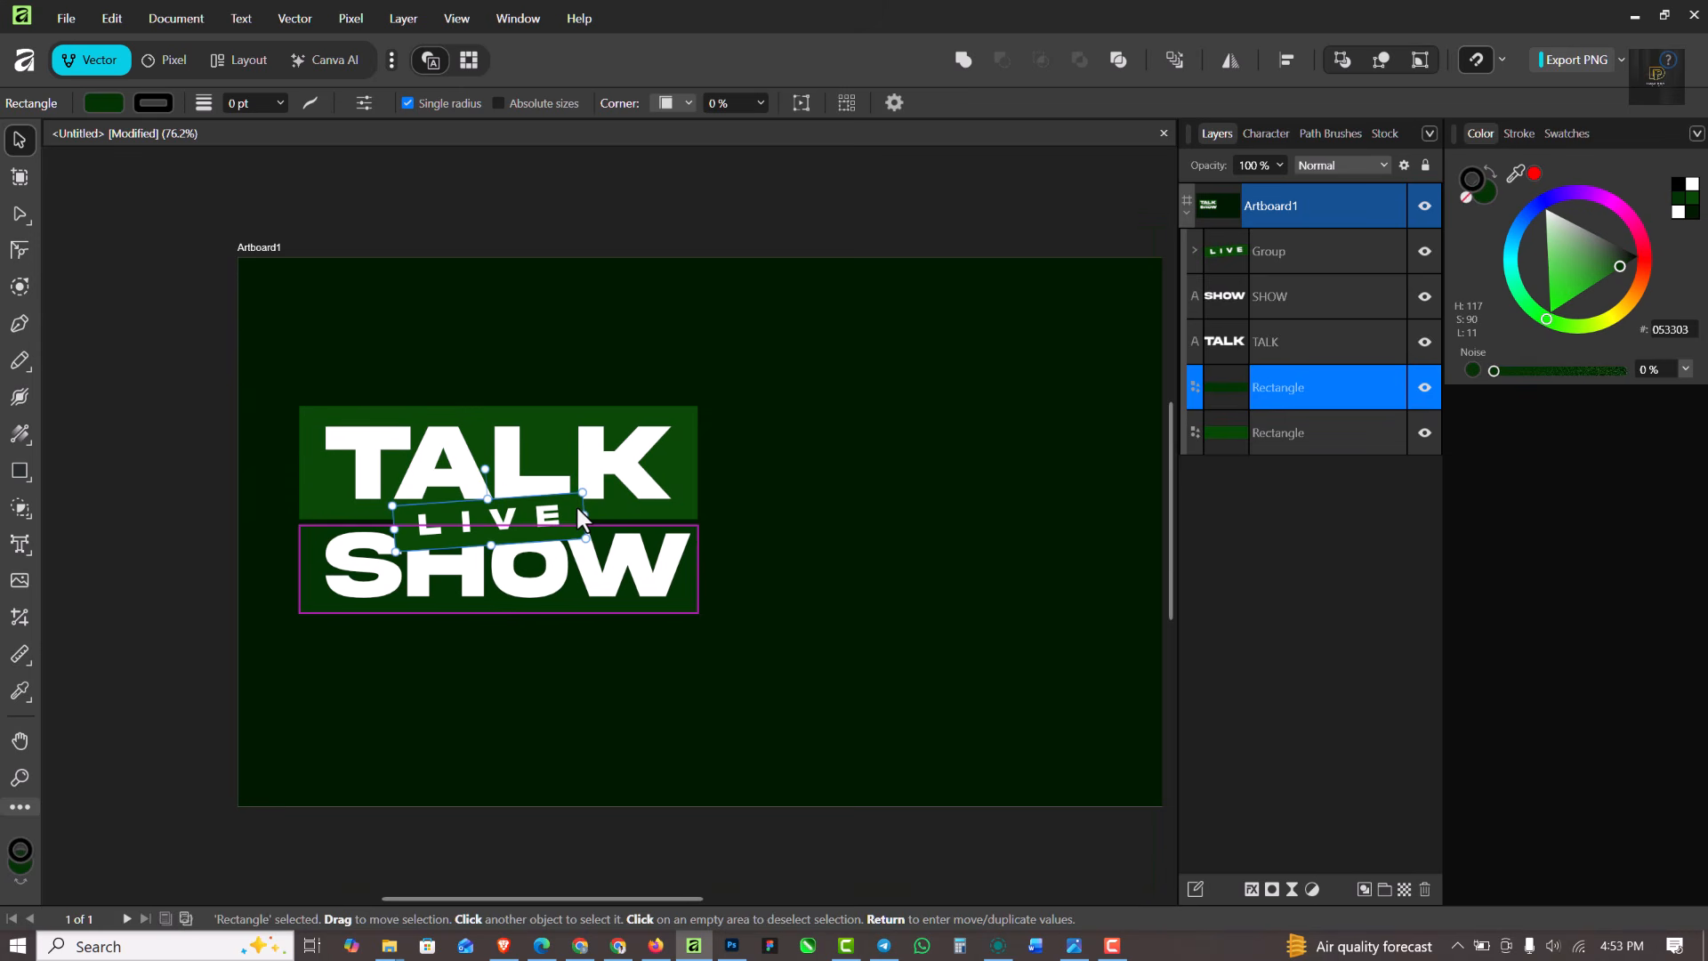
double_click(575, 505)
mouse_move(1611, 269)
left_mouse_down()
mouse_move(1577, 288)
mouse_move(1596, 274)
left_mouse_up()
left_click(934, 538)
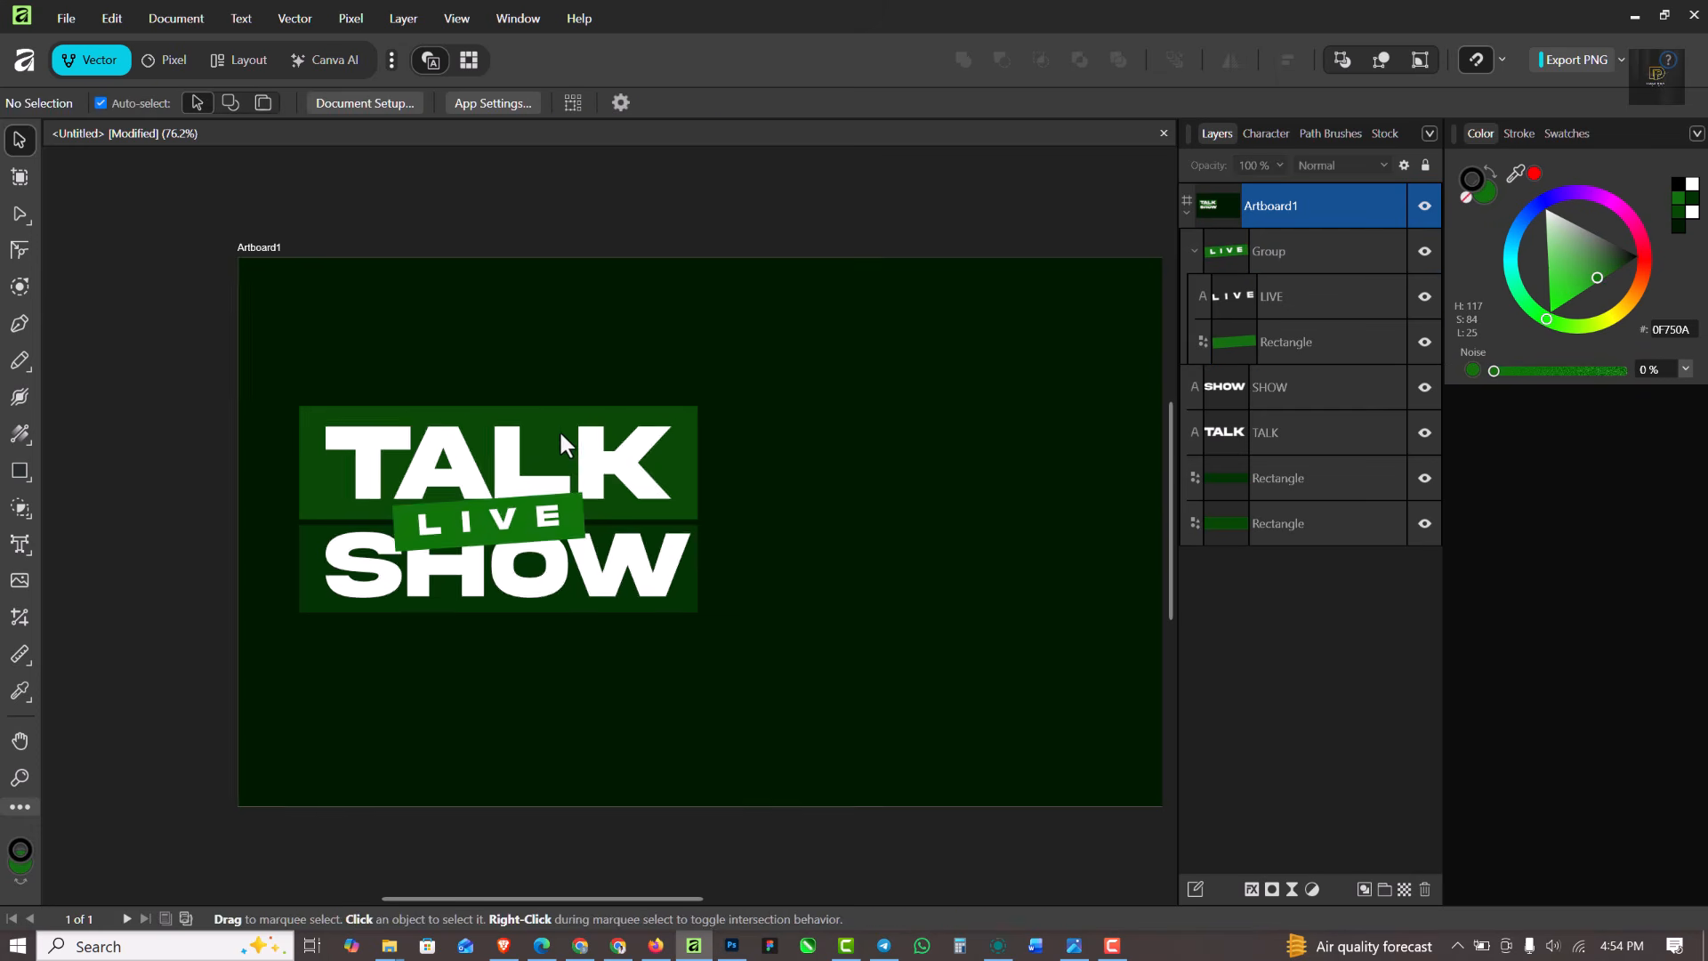
Place FillerText.png from the TALKSHOW folder just below the SHOW rectangle, with its left edge aligned to the words
scroll(547, 425, "down", 2)
scroll(540, 426, "up", 1)
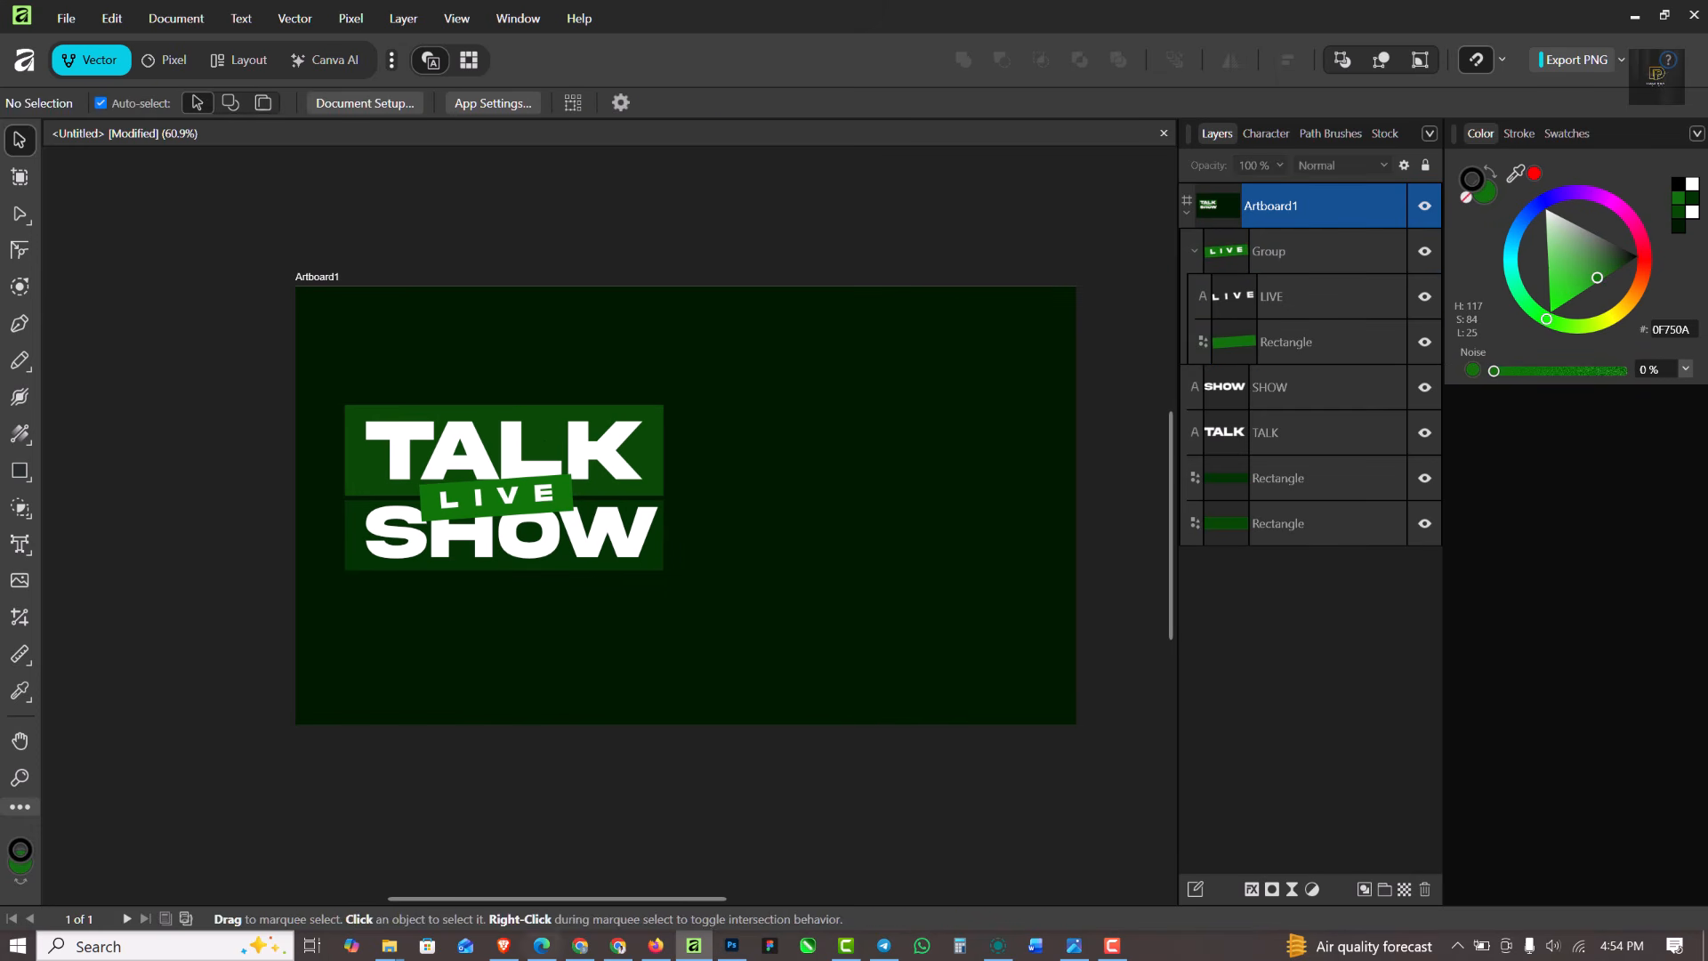
mouse_move(390, 934)
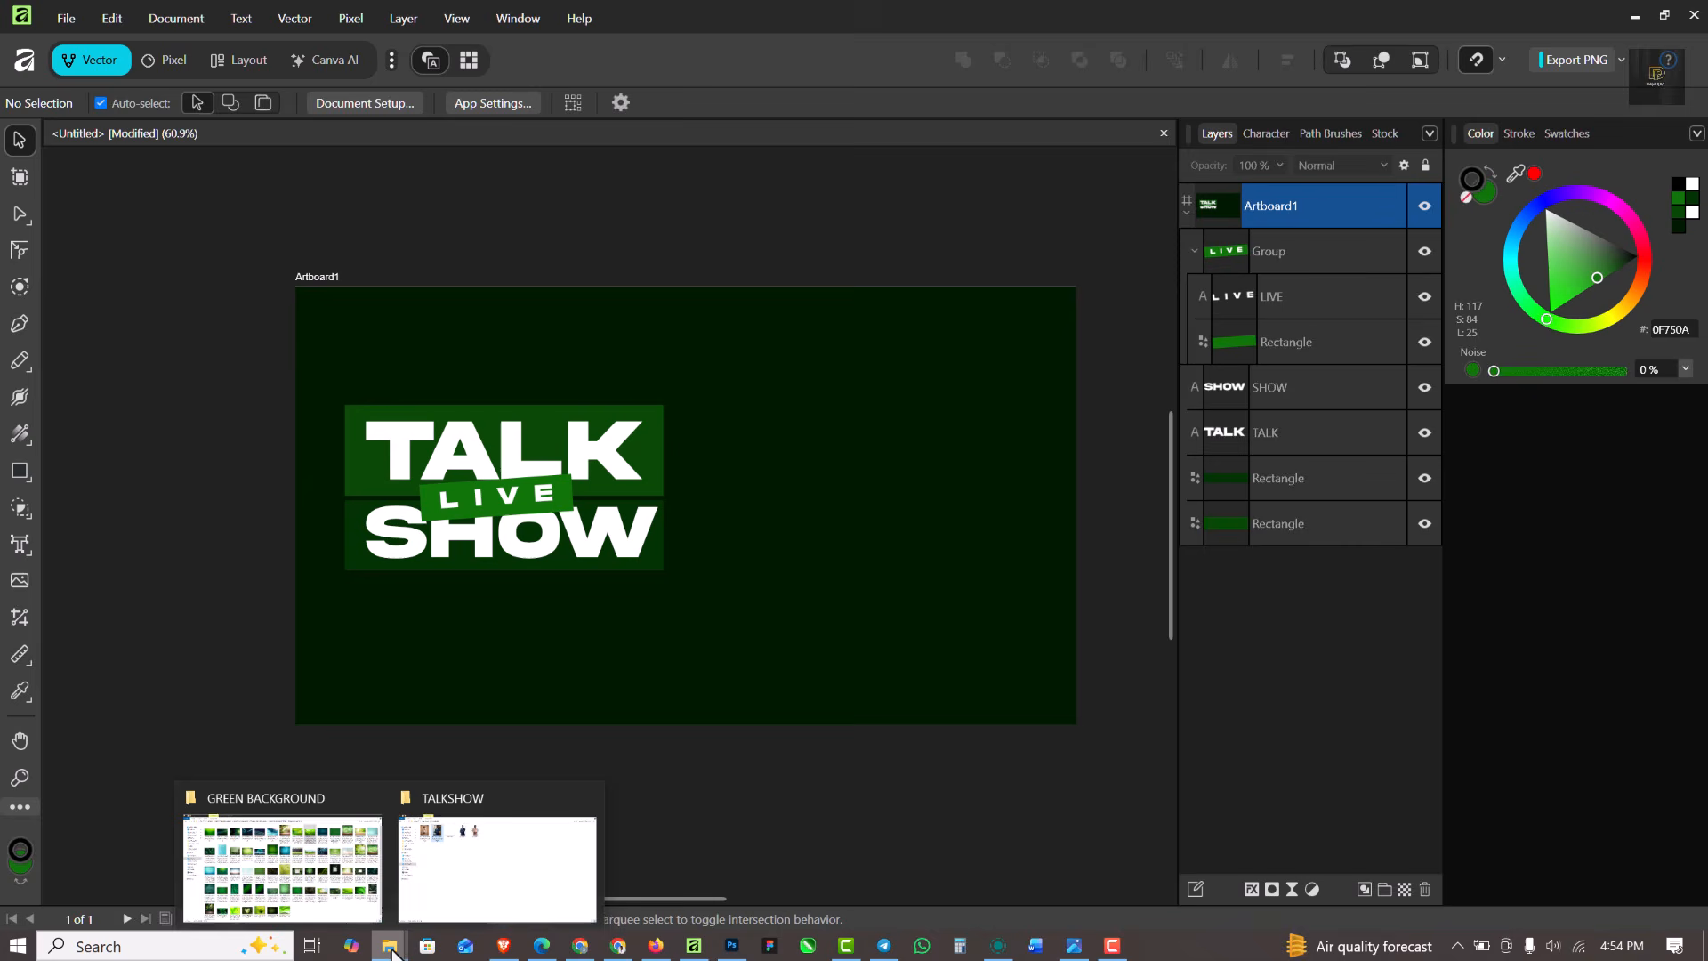
left_click(492, 855)
left_click_drag(445, 170, 534, 630)
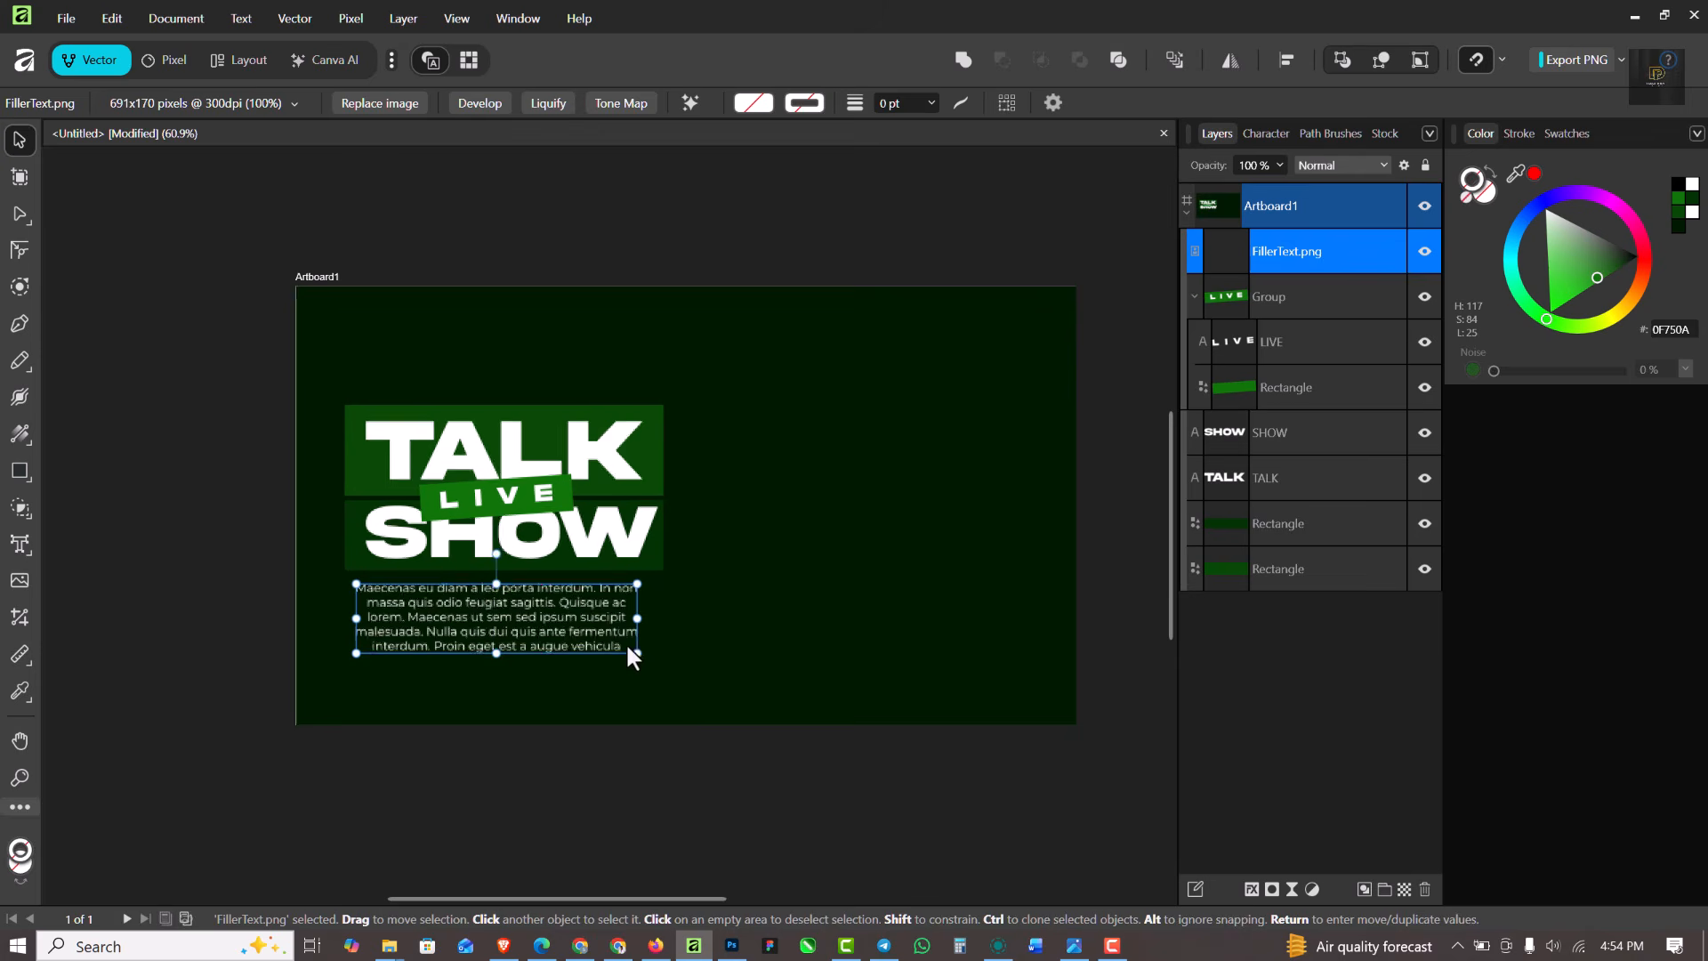
left_click(744, 642)
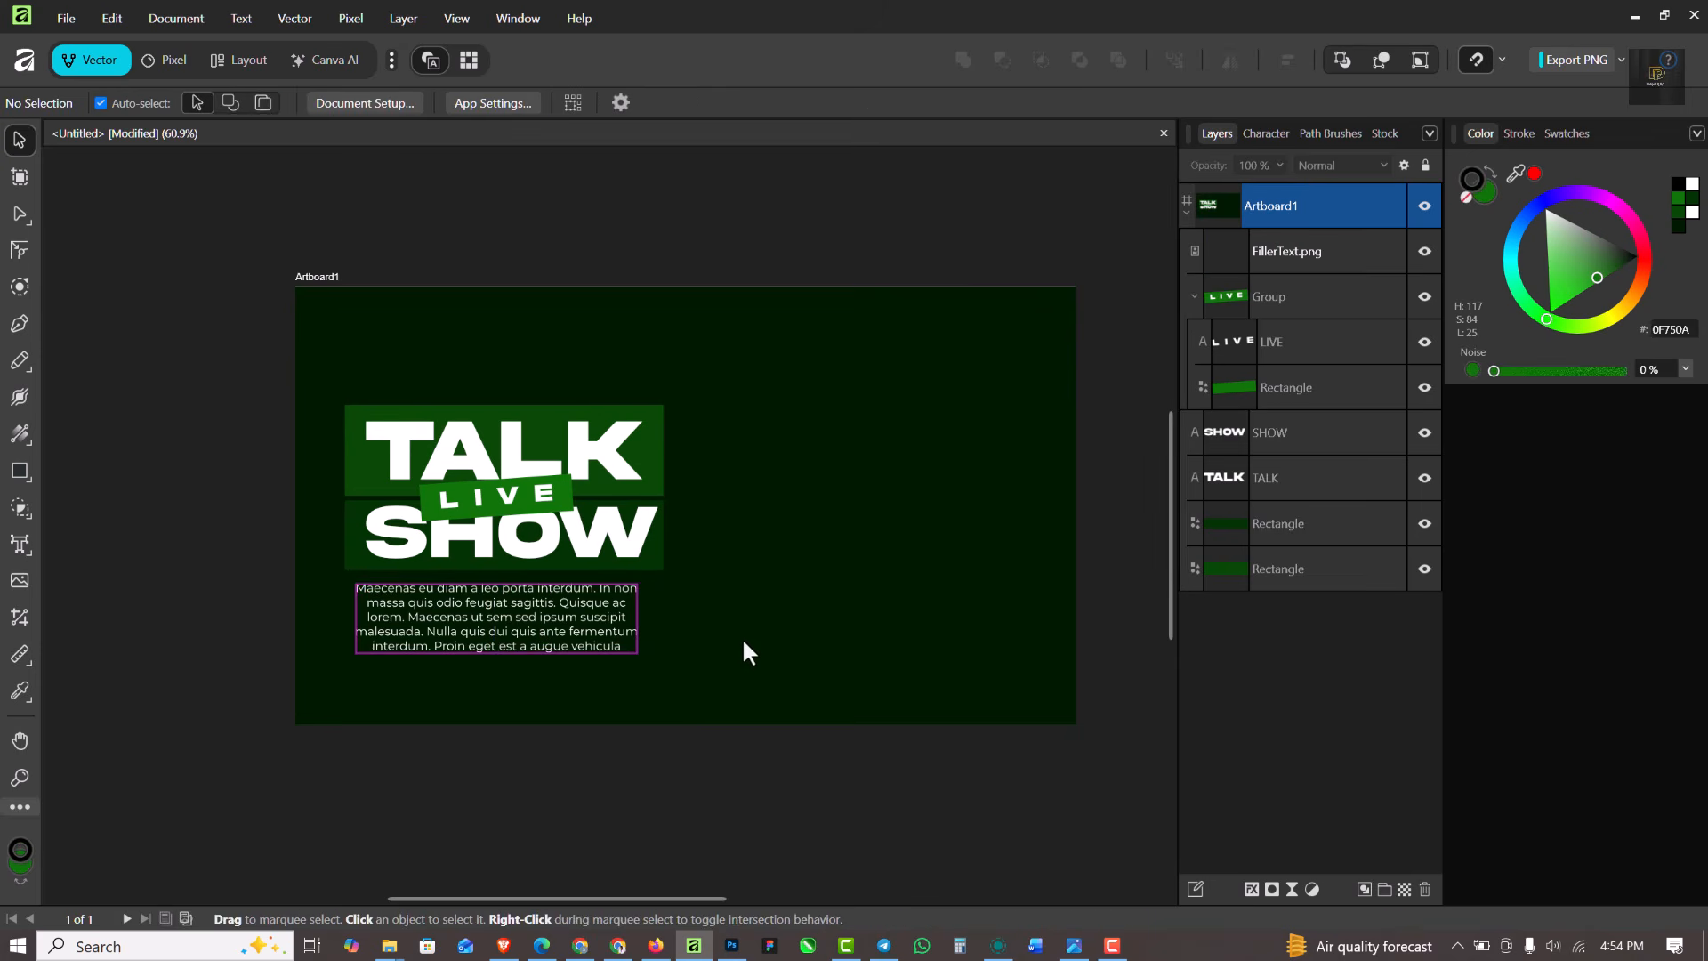
left_click(567, 628)
left_click_drag(557, 615, 569, 616)
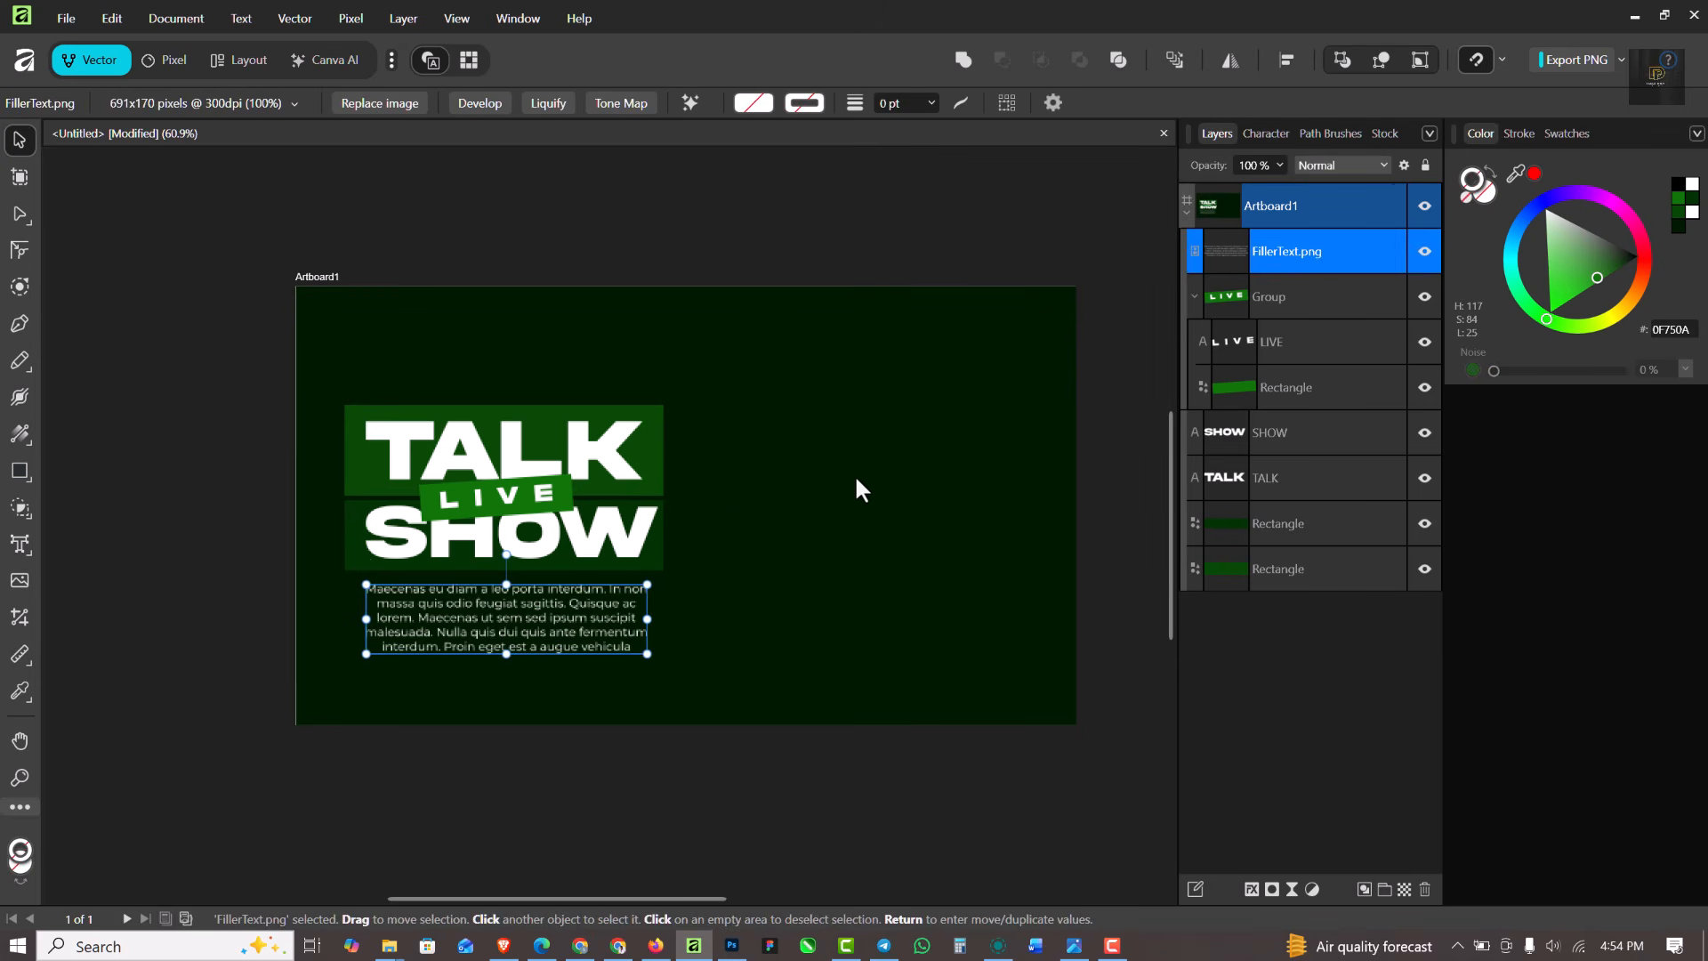
left_click(856, 489)
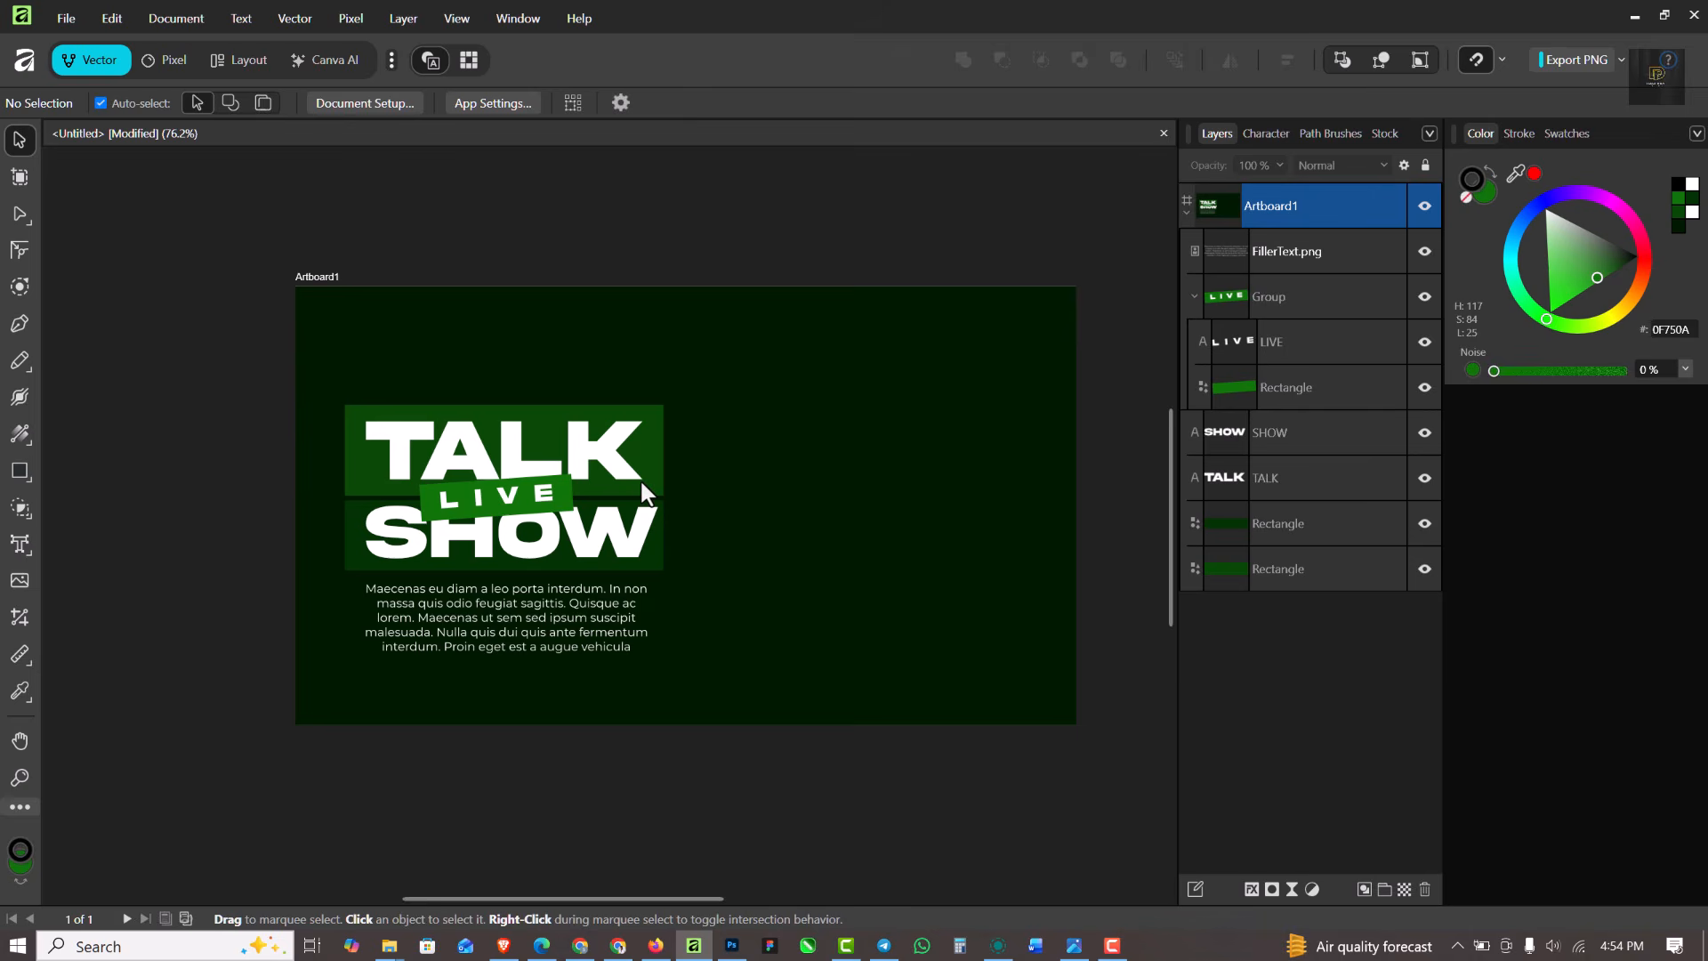
Draw a tall upright green rectangle on the empty half of the artboard, to the right of the title block
scroll(641, 483, "up", 1)
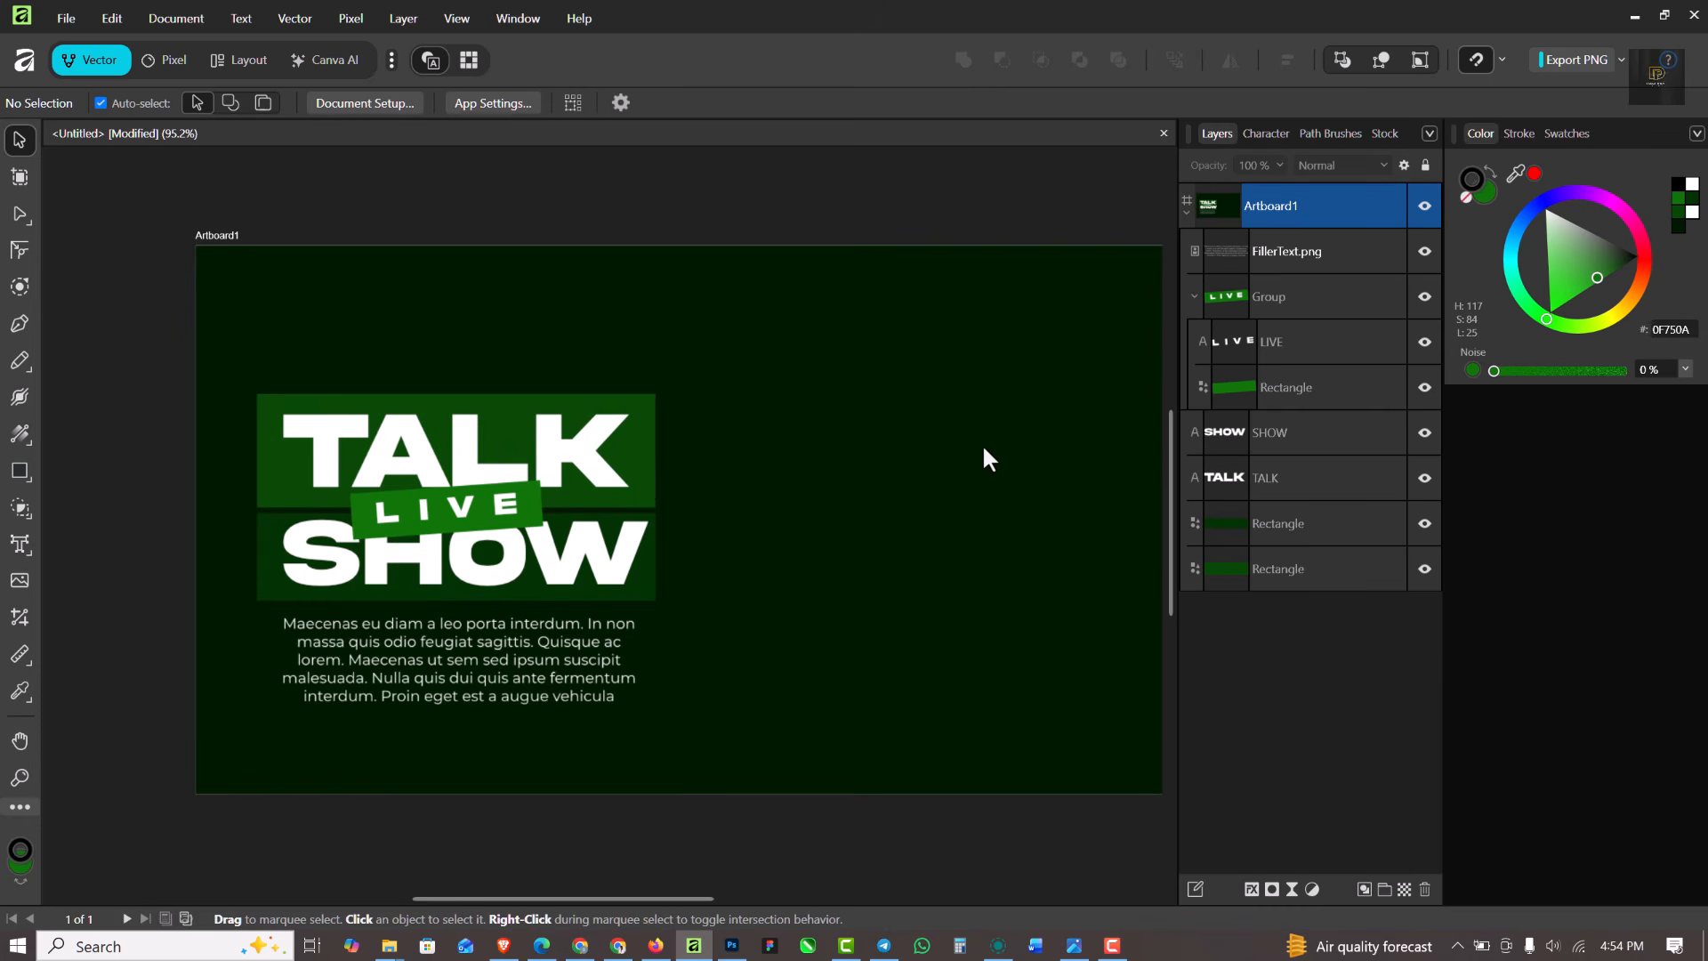
scroll(984, 449, "up", 1)
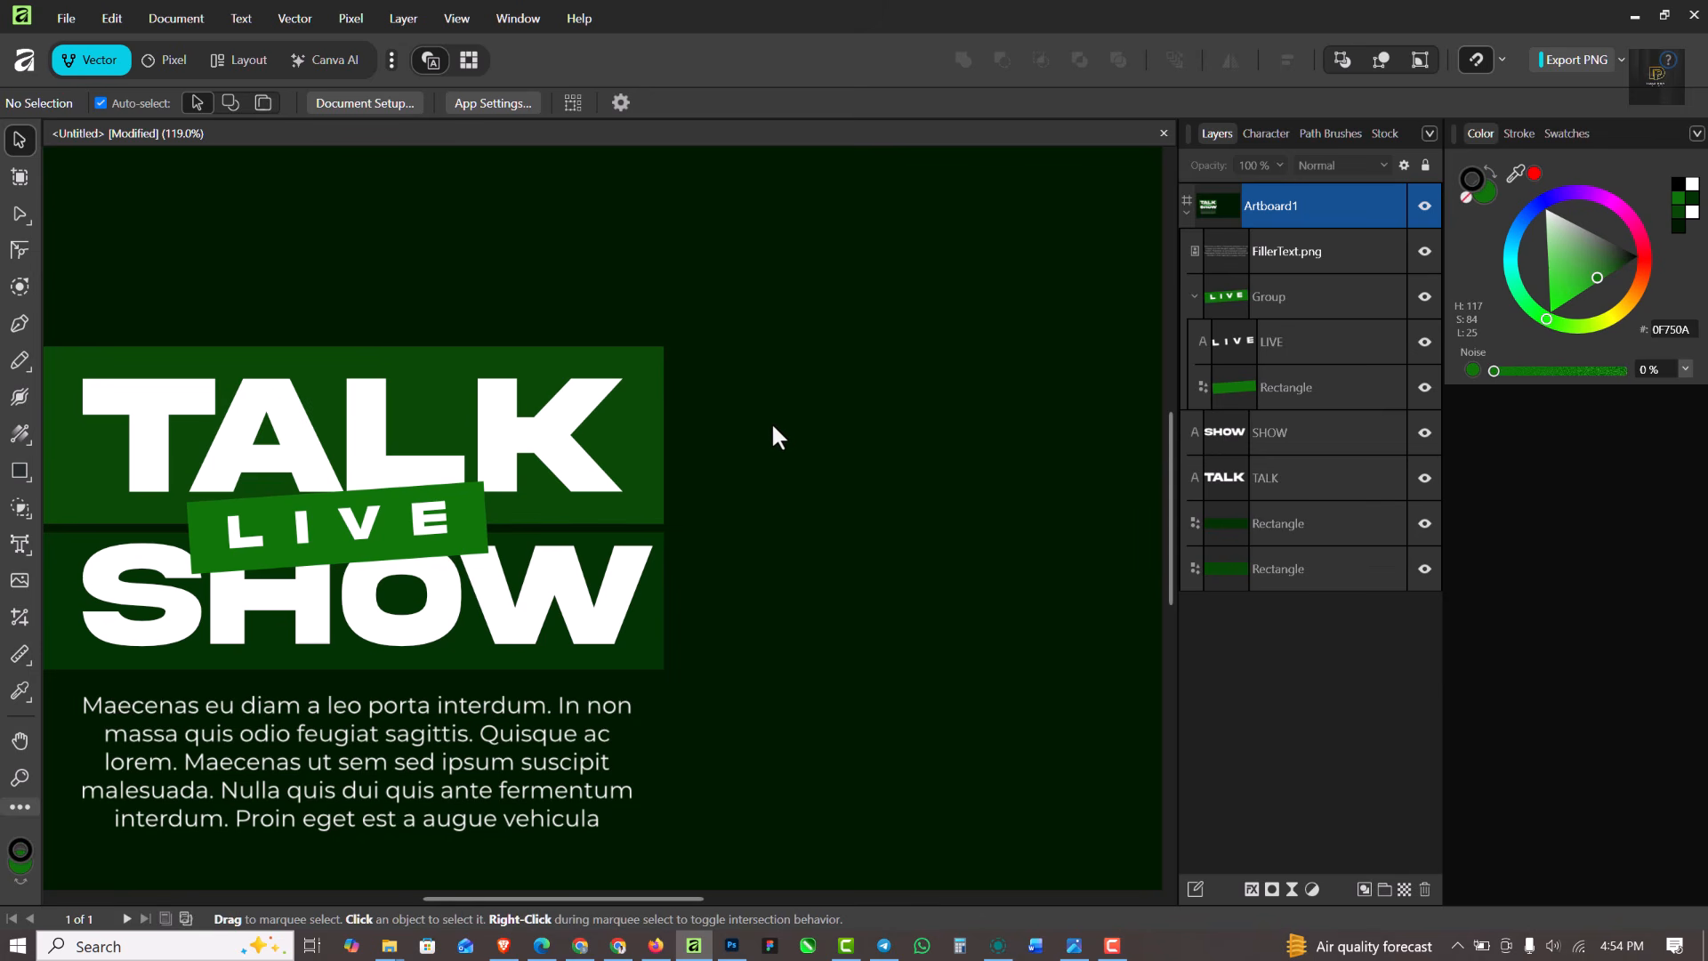
scroll(772, 445, "down", 2)
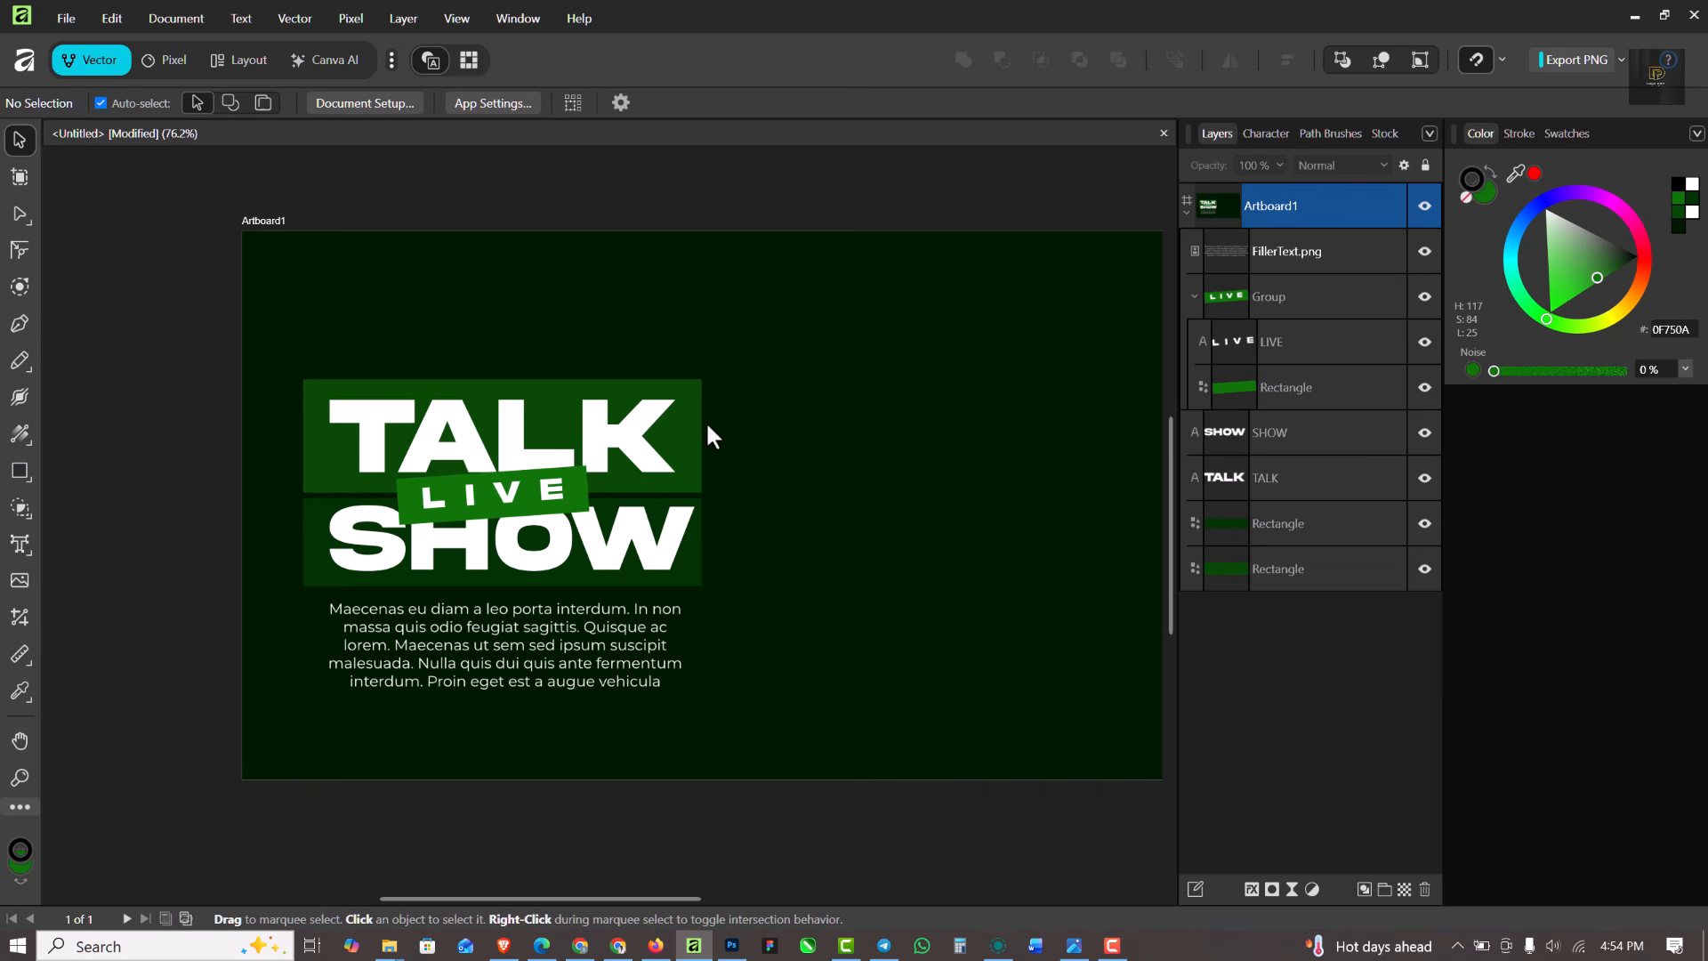
left_click(18, 471)
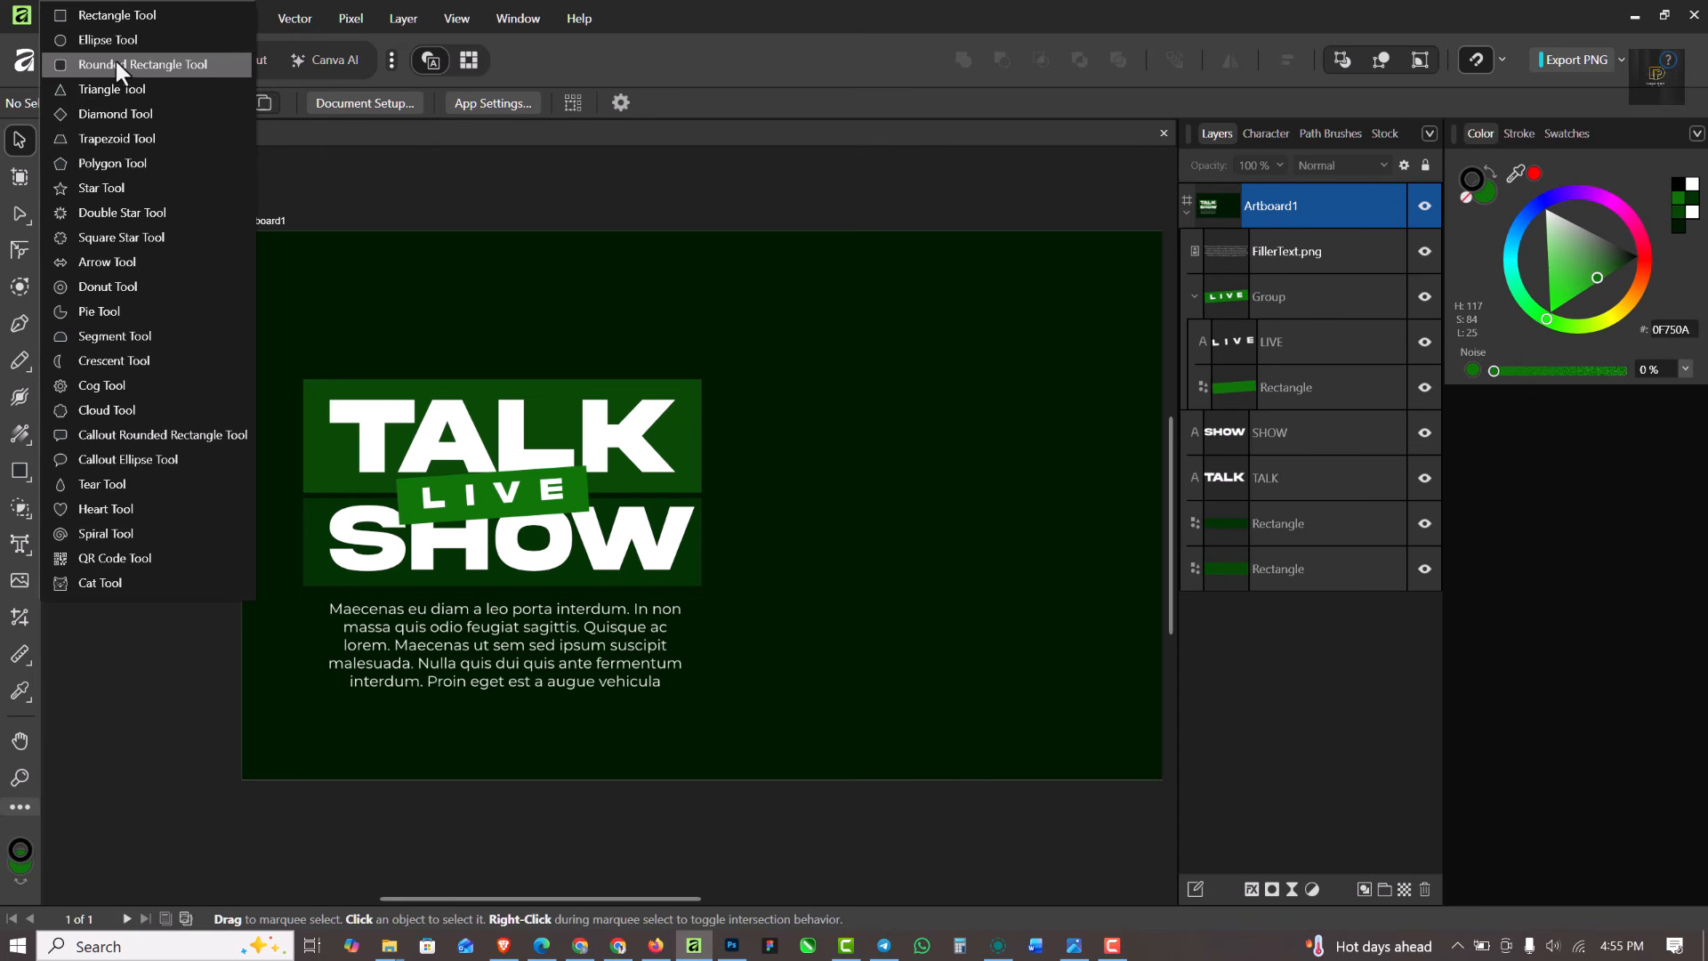
left_click(128, 14)
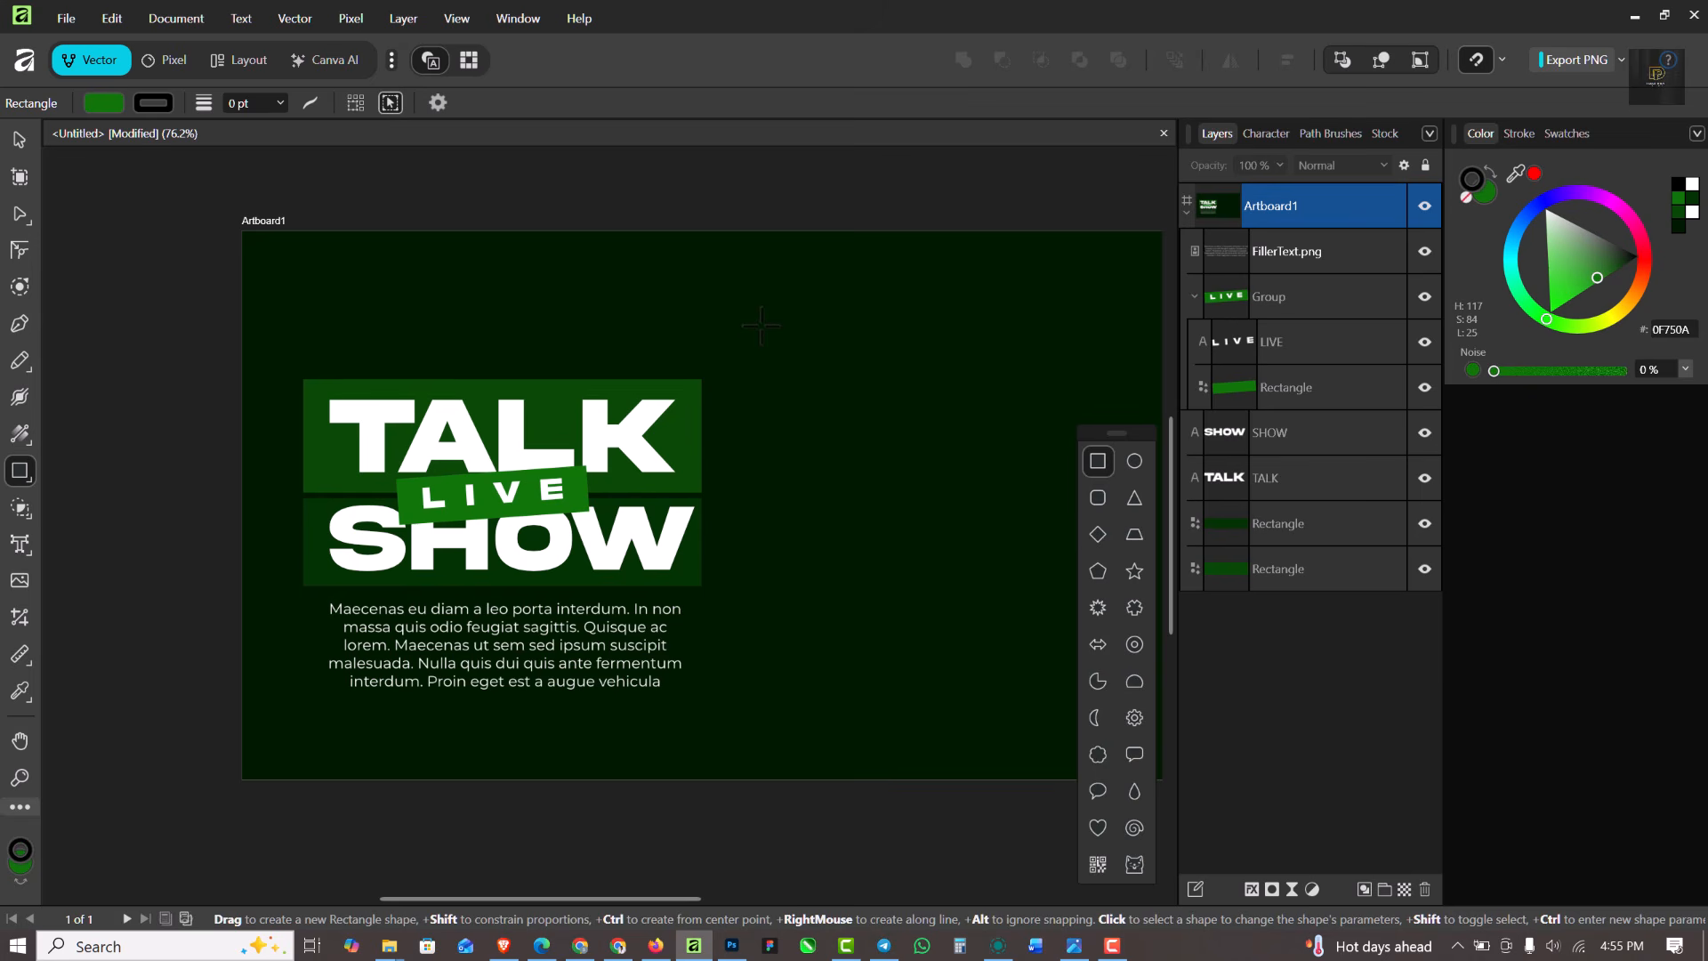
left_click_drag(756, 347, 956, 689)
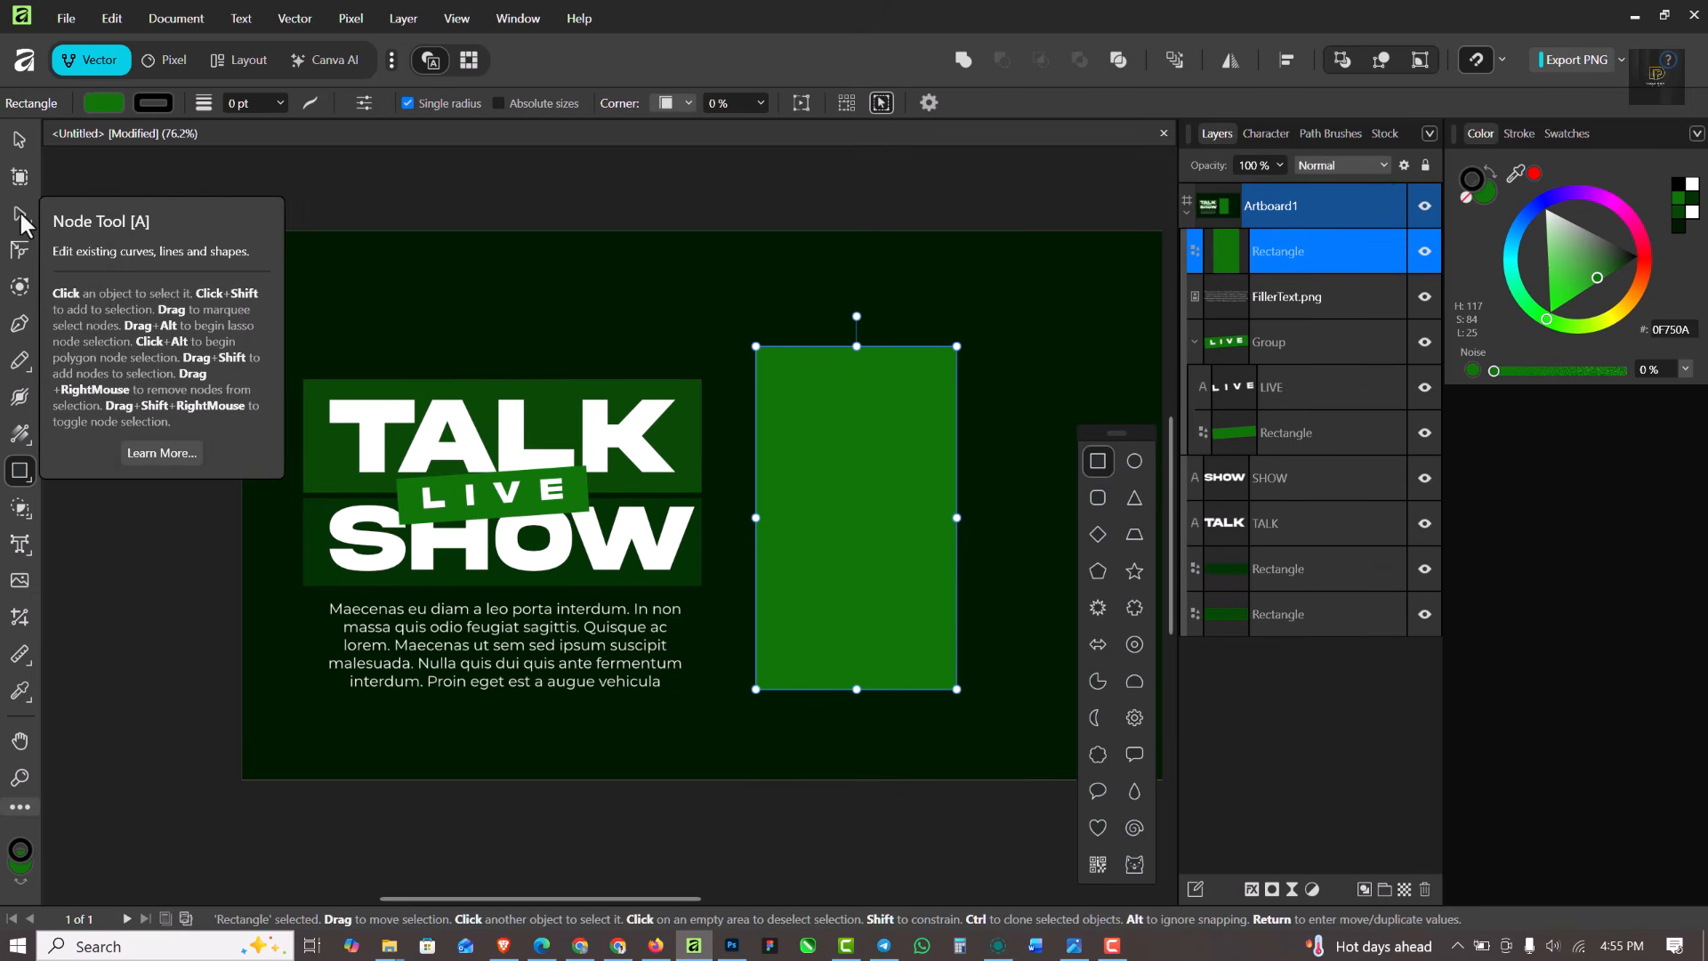
Round all four corners of the tall green rectangle strongly into a capsule-like shape and fill it with white FFFFFF
left_click(19, 252)
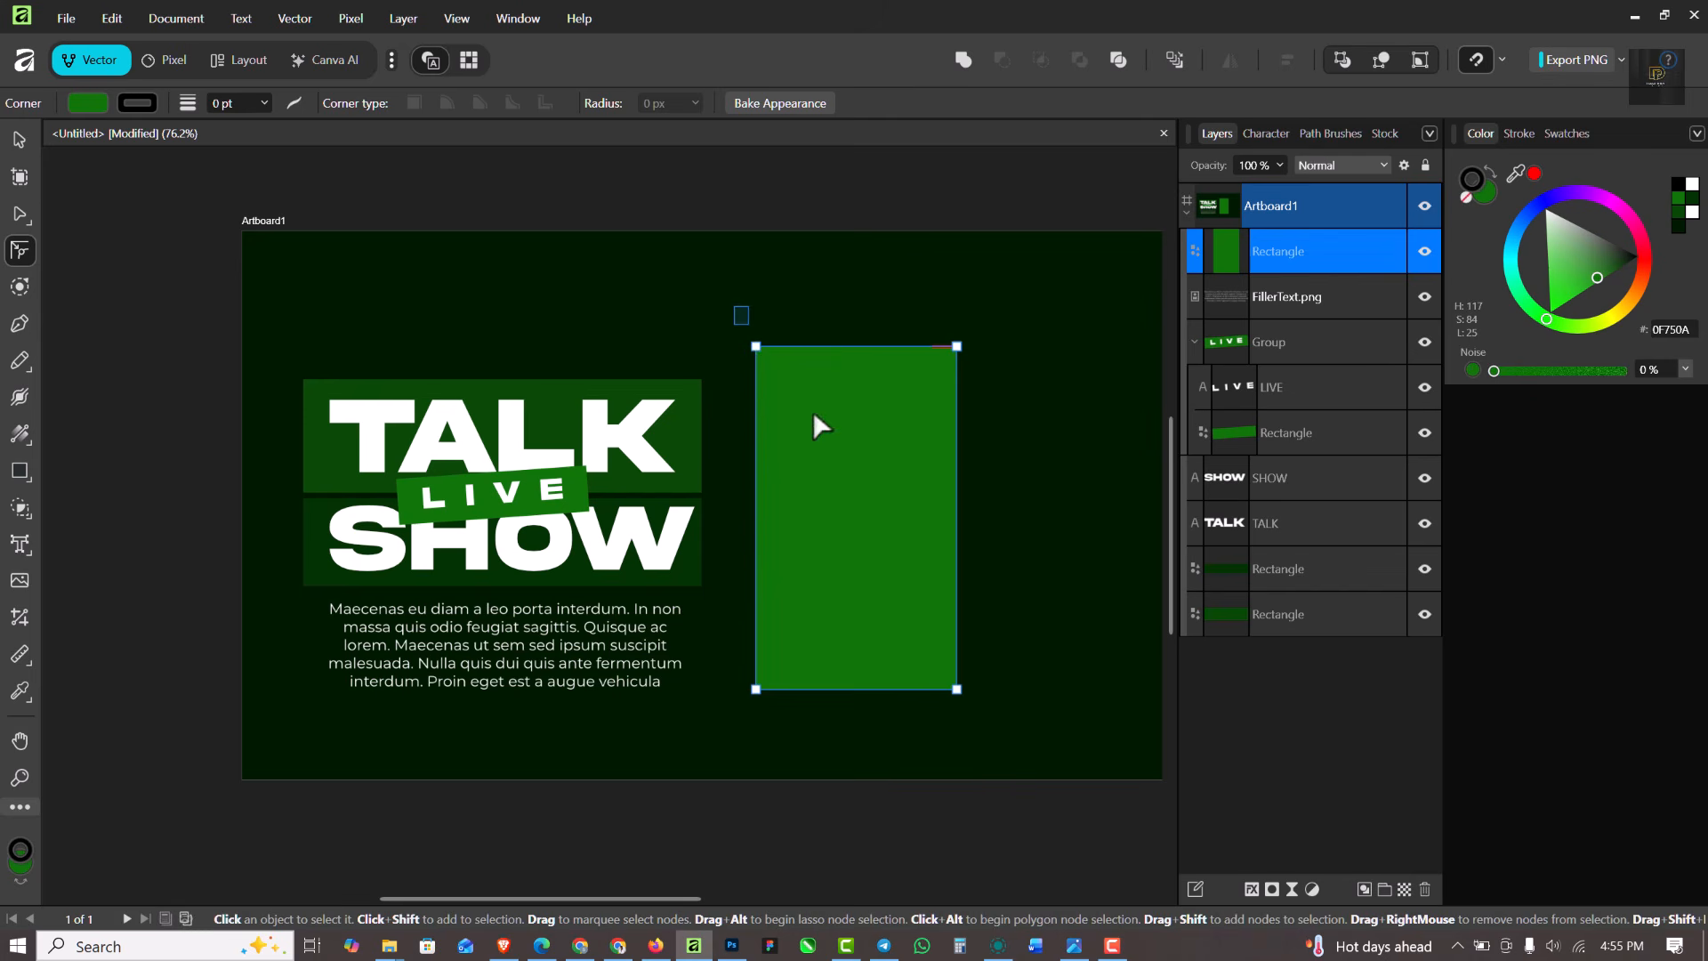
left_click_drag(813, 416, 1012, 735)
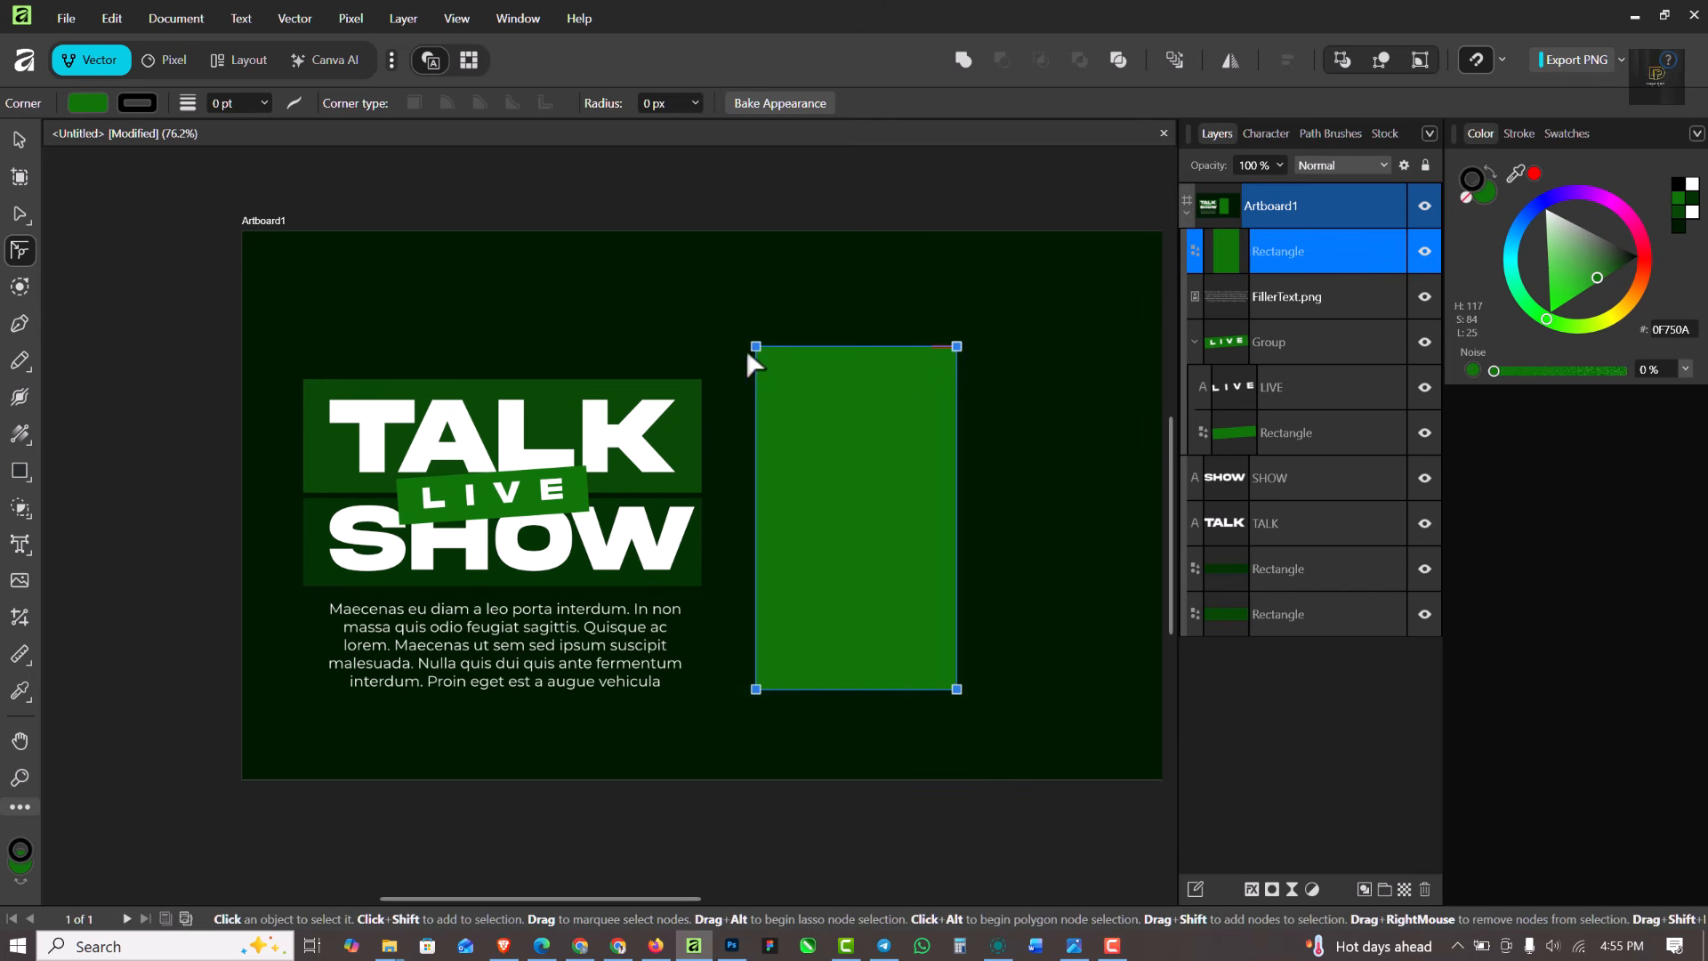
left_click_drag(763, 349, 861, 462)
left_click(20, 140)
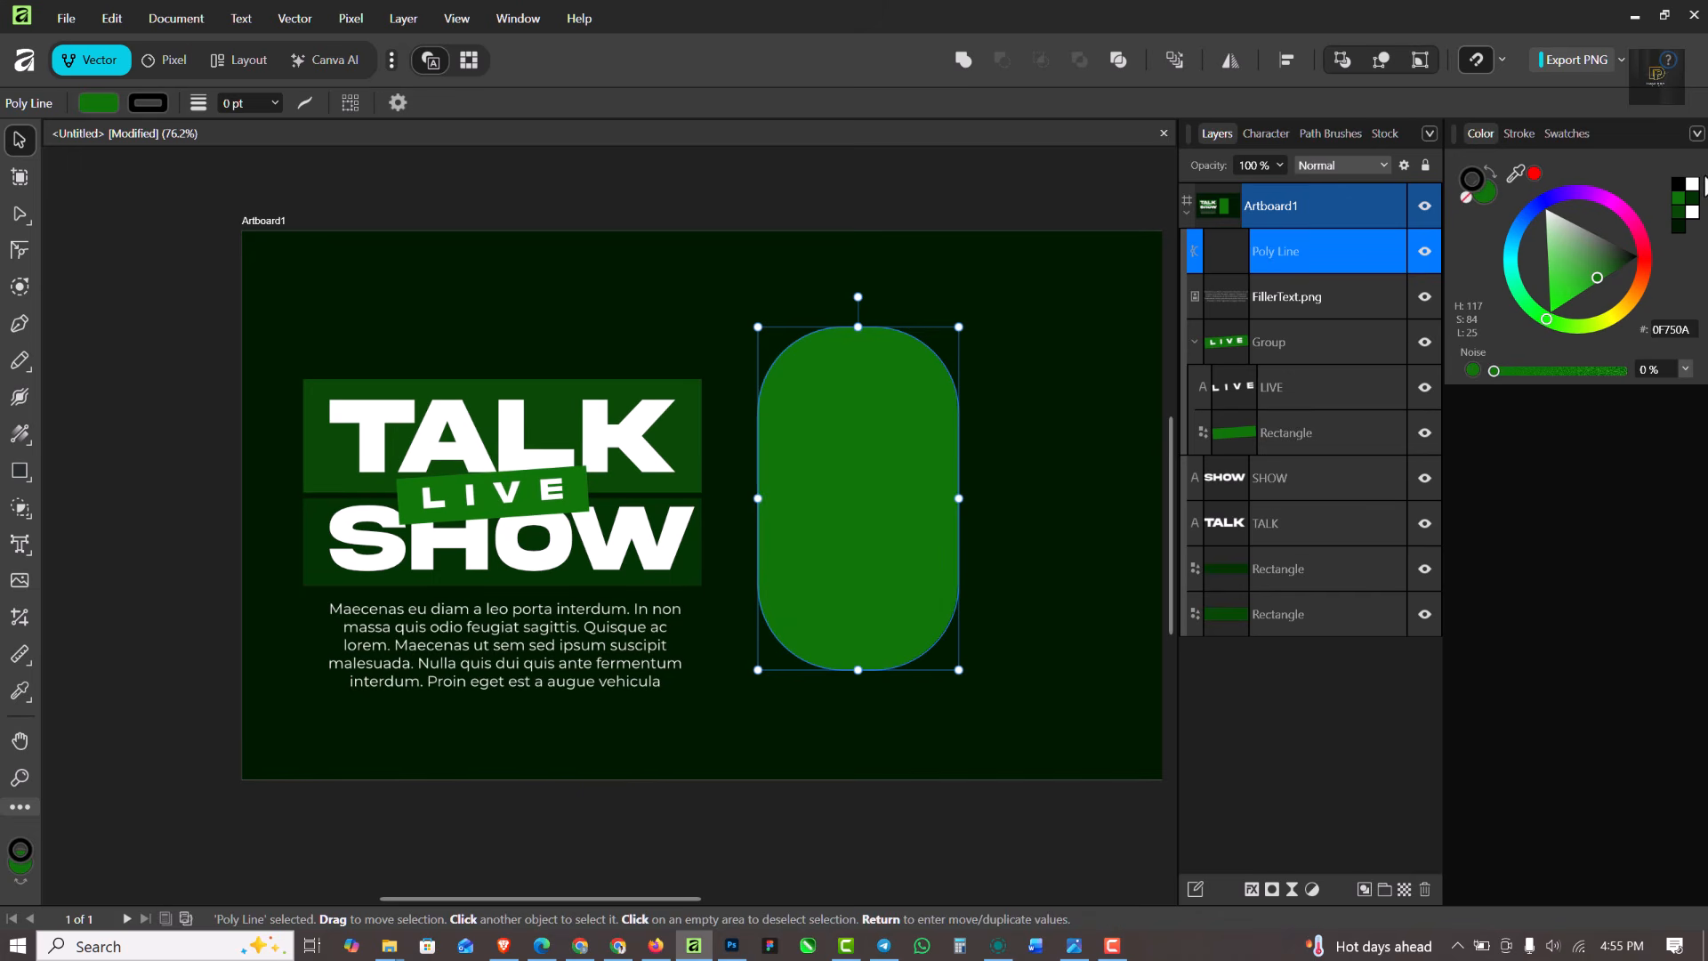
left_click(1693, 184)
Duplicate the white rounded shape horizontally to its right, leaving a narrow gap between the two shapes
scroll(749, 382, "down", 3)
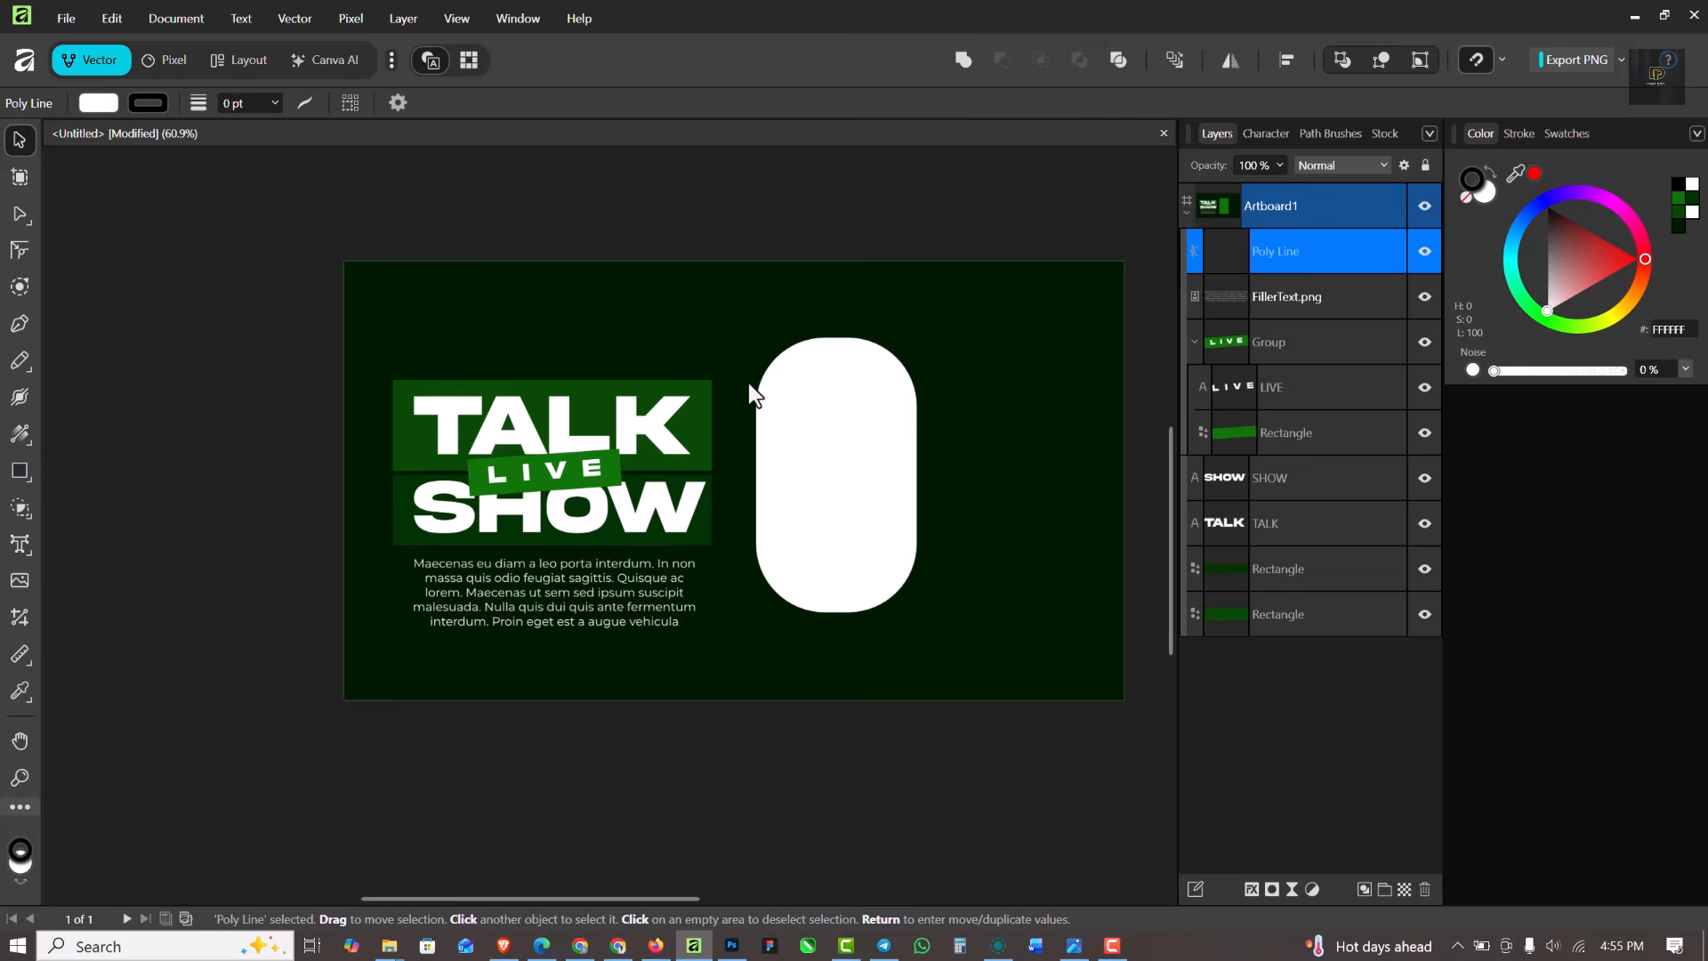
scroll(872, 439, "up", 3)
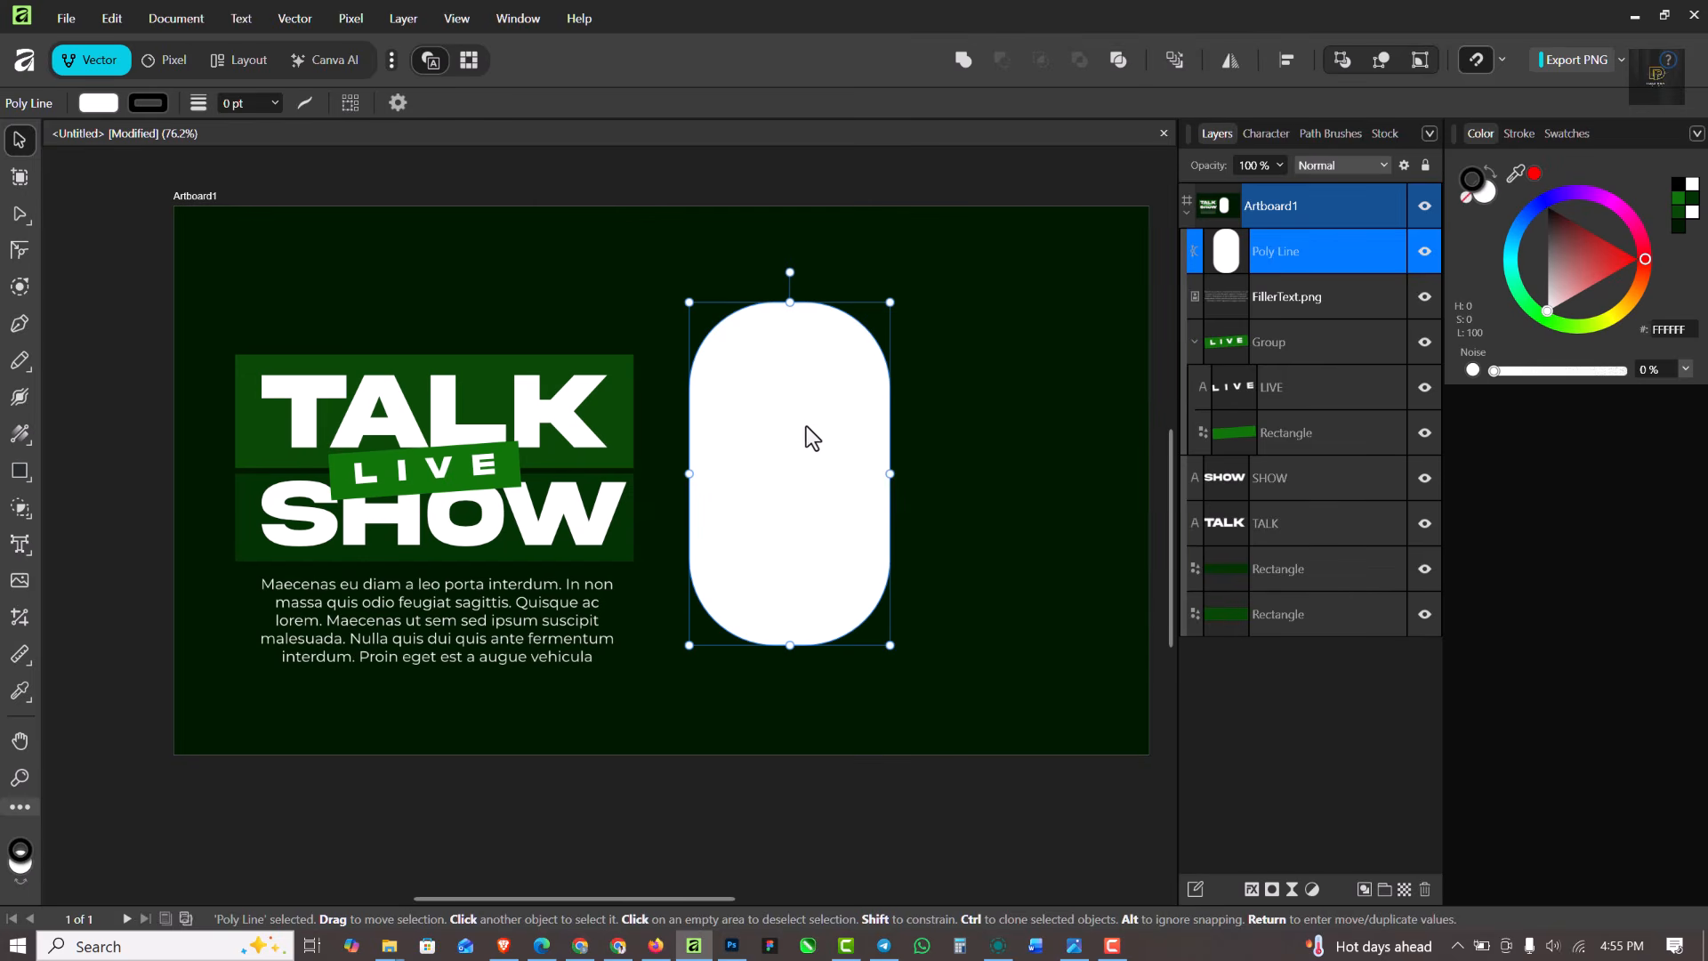
left_click_drag(805, 427, 1026, 429)
scroll(717, 386, "down", 2)
scroll(888, 432, "up", 1)
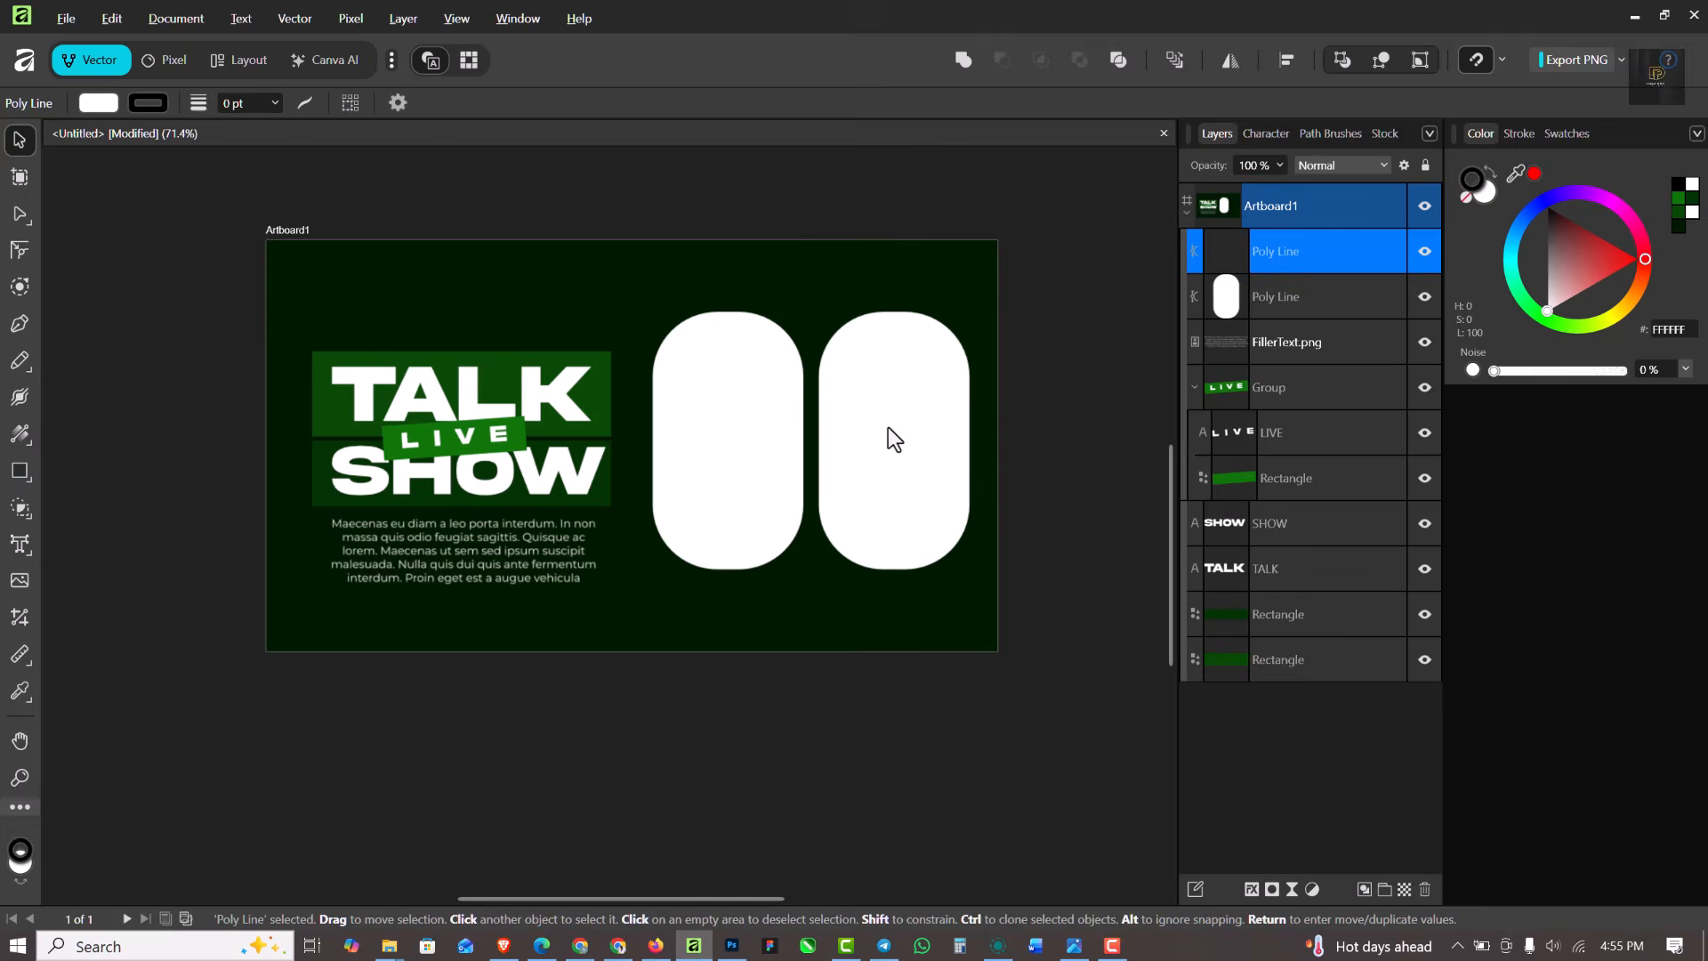
Nudge both white rounded shapes together slightly to the left, toward the title block
scroll(888, 427, "up", 1)
left_click(750, 428, "shift")
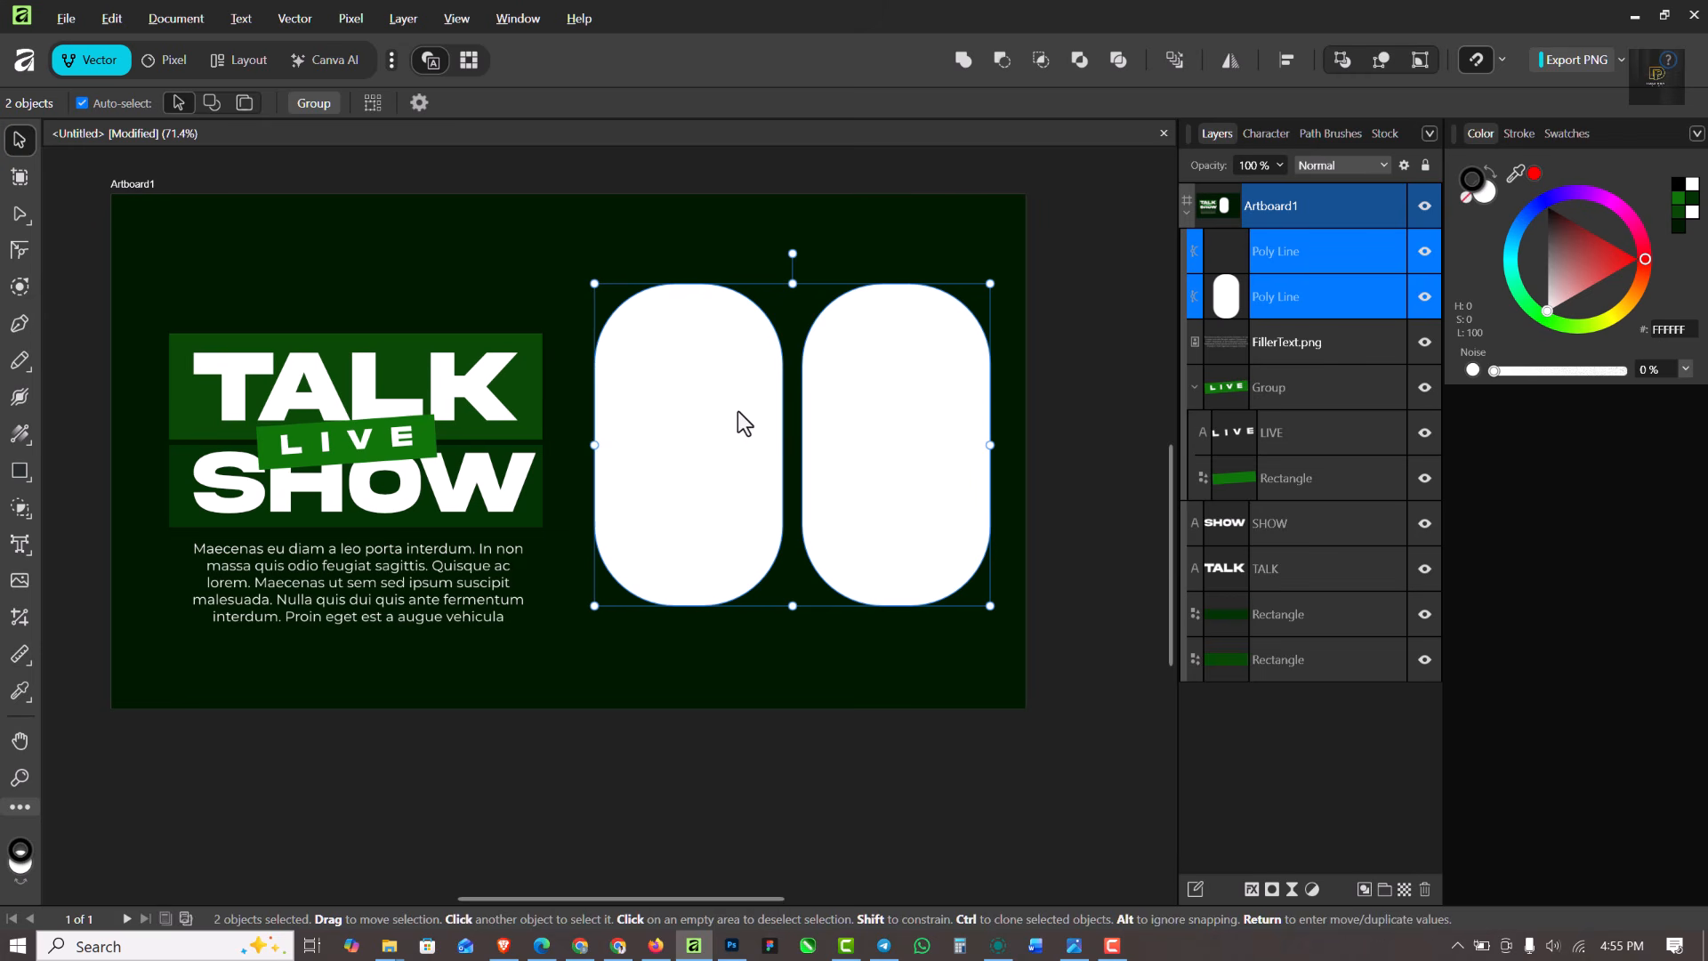
key("shift+Left")
key("shift+Left")
left_click(676, 220)
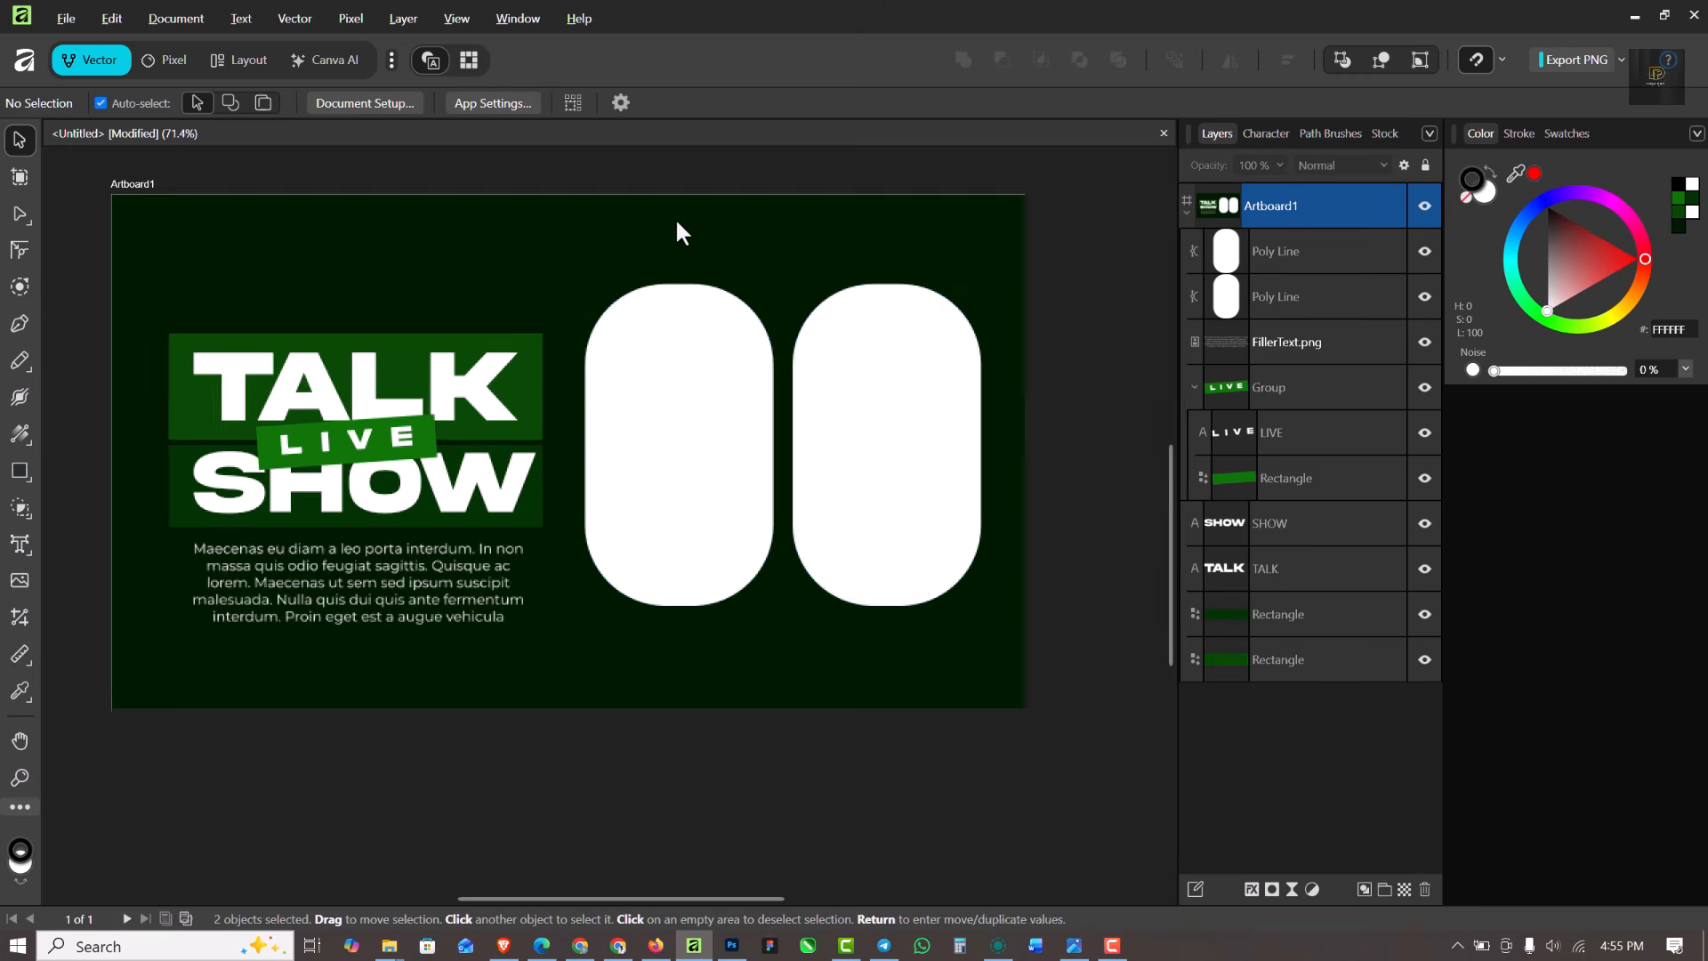
scroll(729, 395, "down", 2)
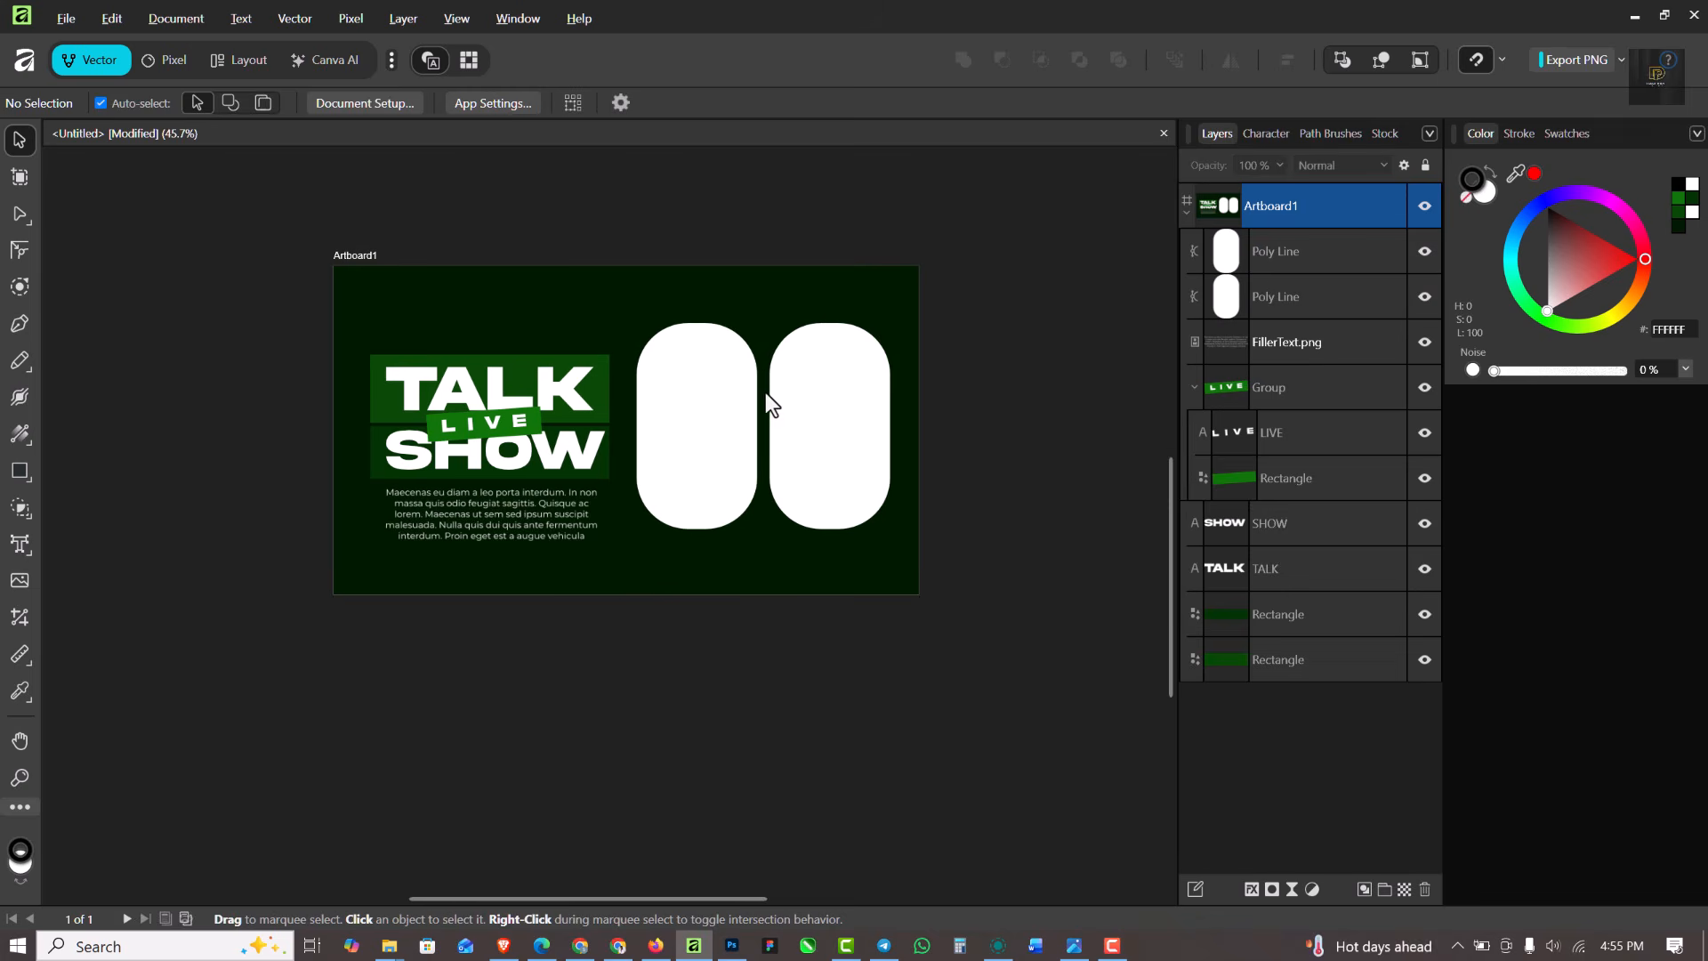
Place IMAGE 1.png from the TALKSHOW folder directly above the left white shape's layer, with the man's head inside the shape's upper end
scroll(731, 371, "up", 2)
left_click(756, 425)
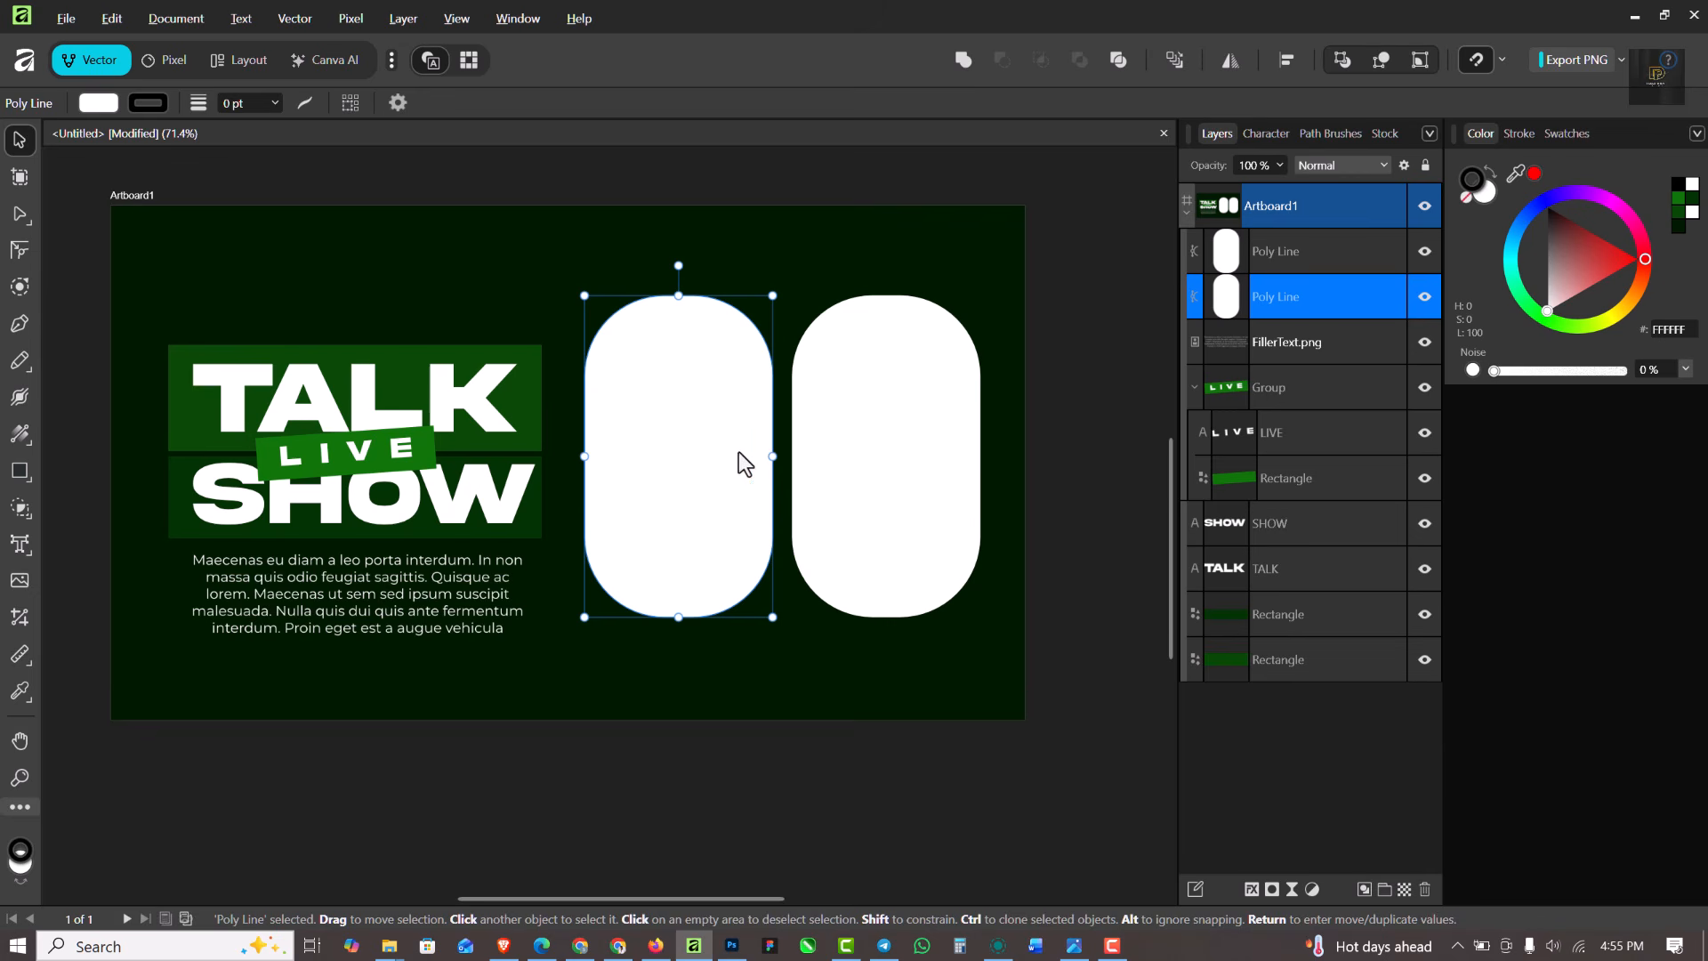
mouse_move(388, 945)
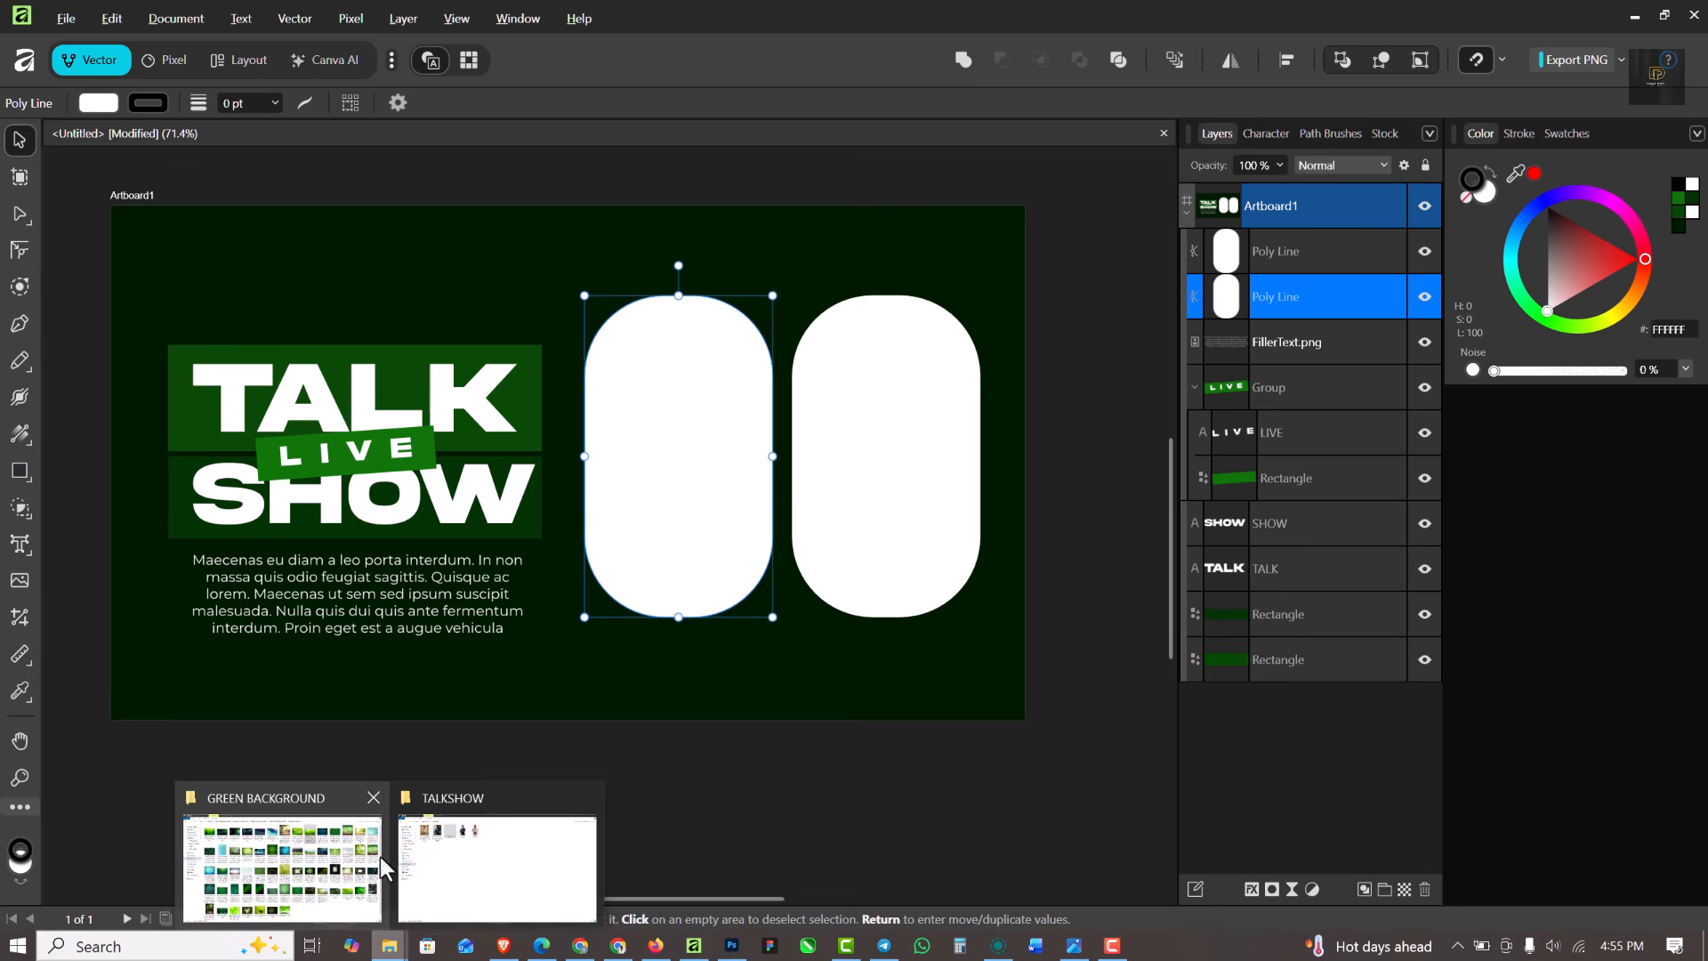
left_click(477, 831)
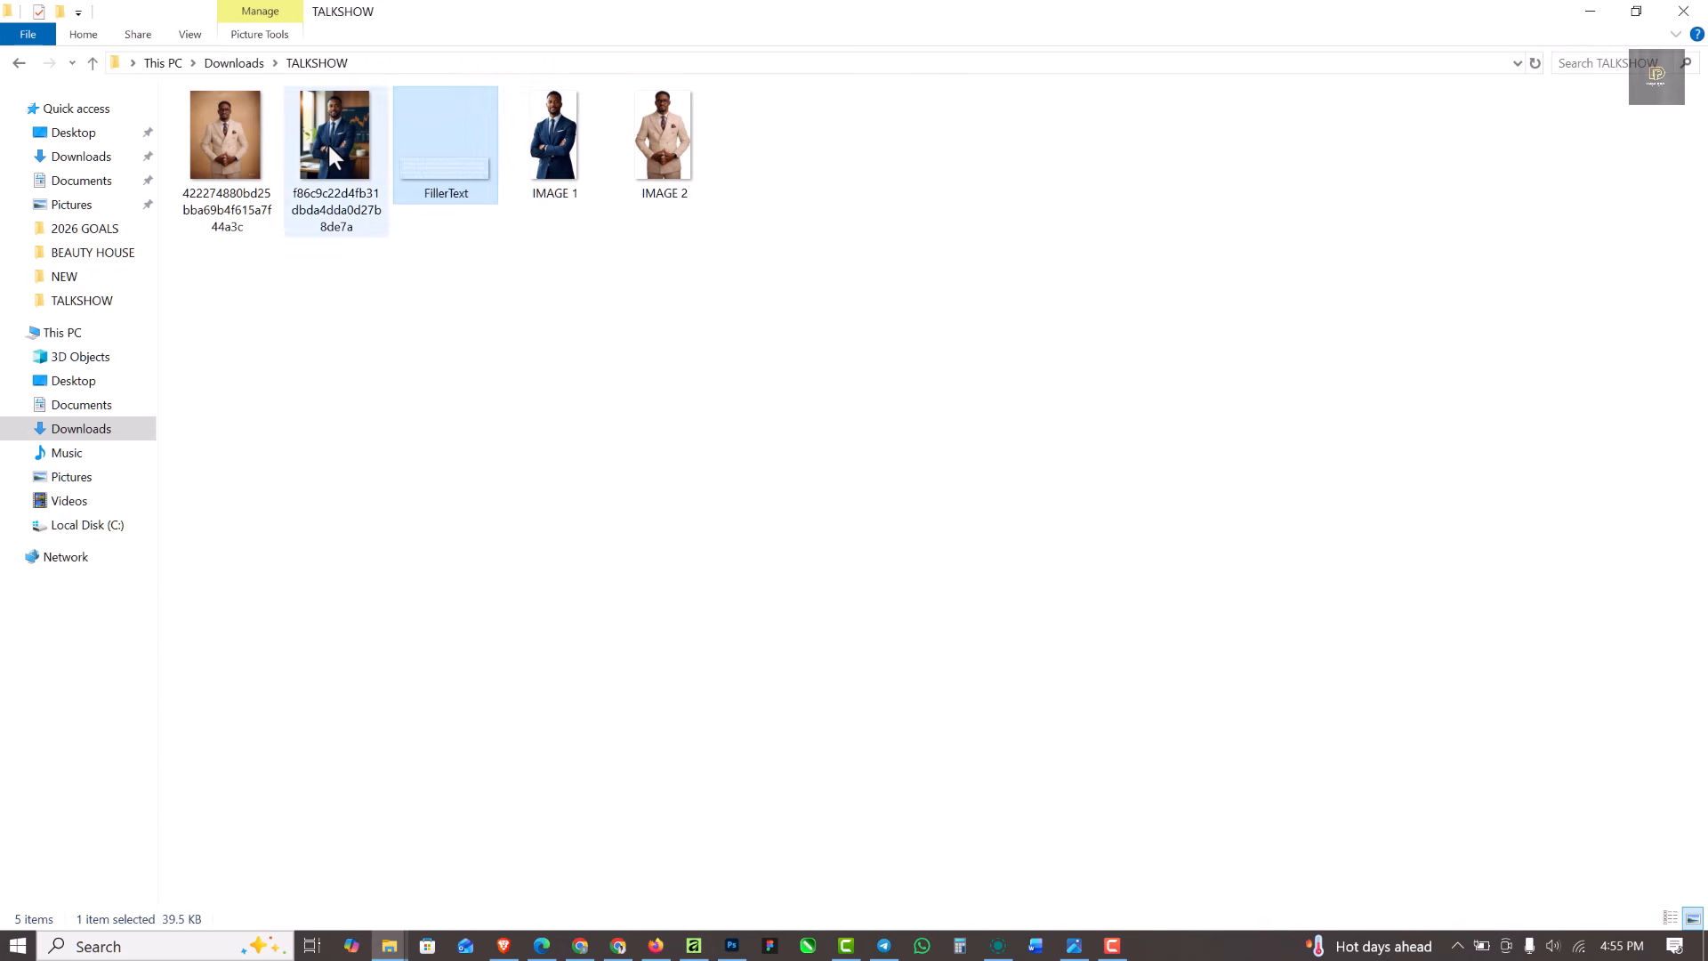
left_click(568, 169)
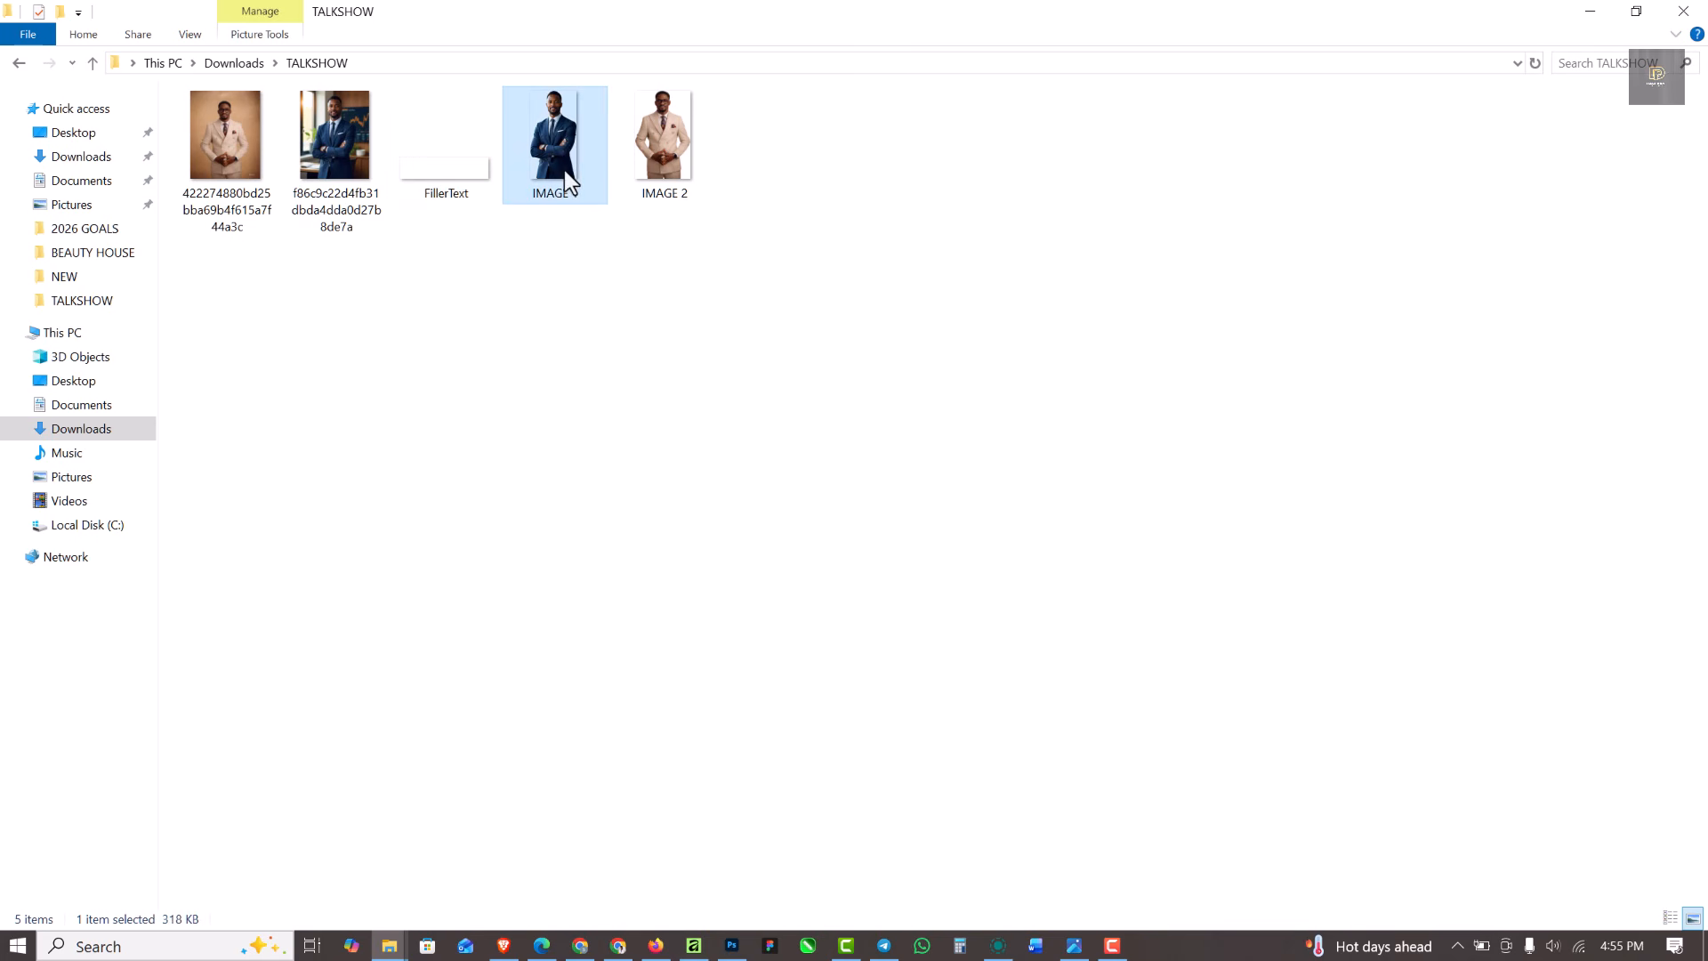
left_click_drag(563, 140, 768, 258)
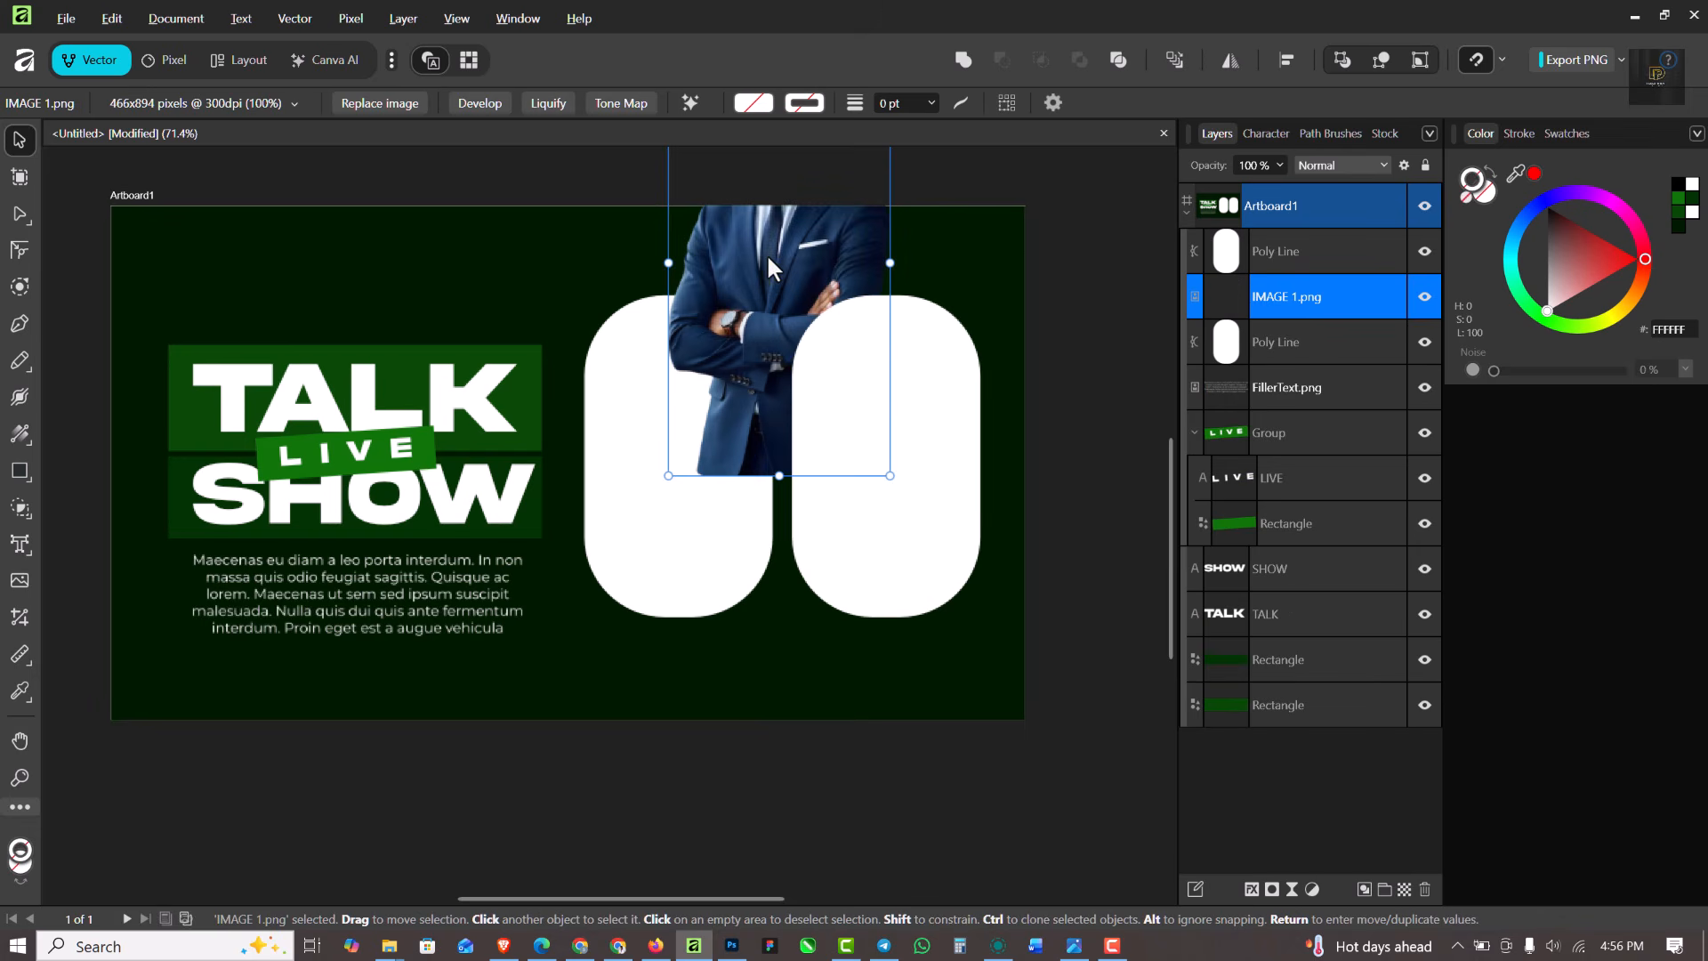
left_click_drag(680, 465, 694, 462)
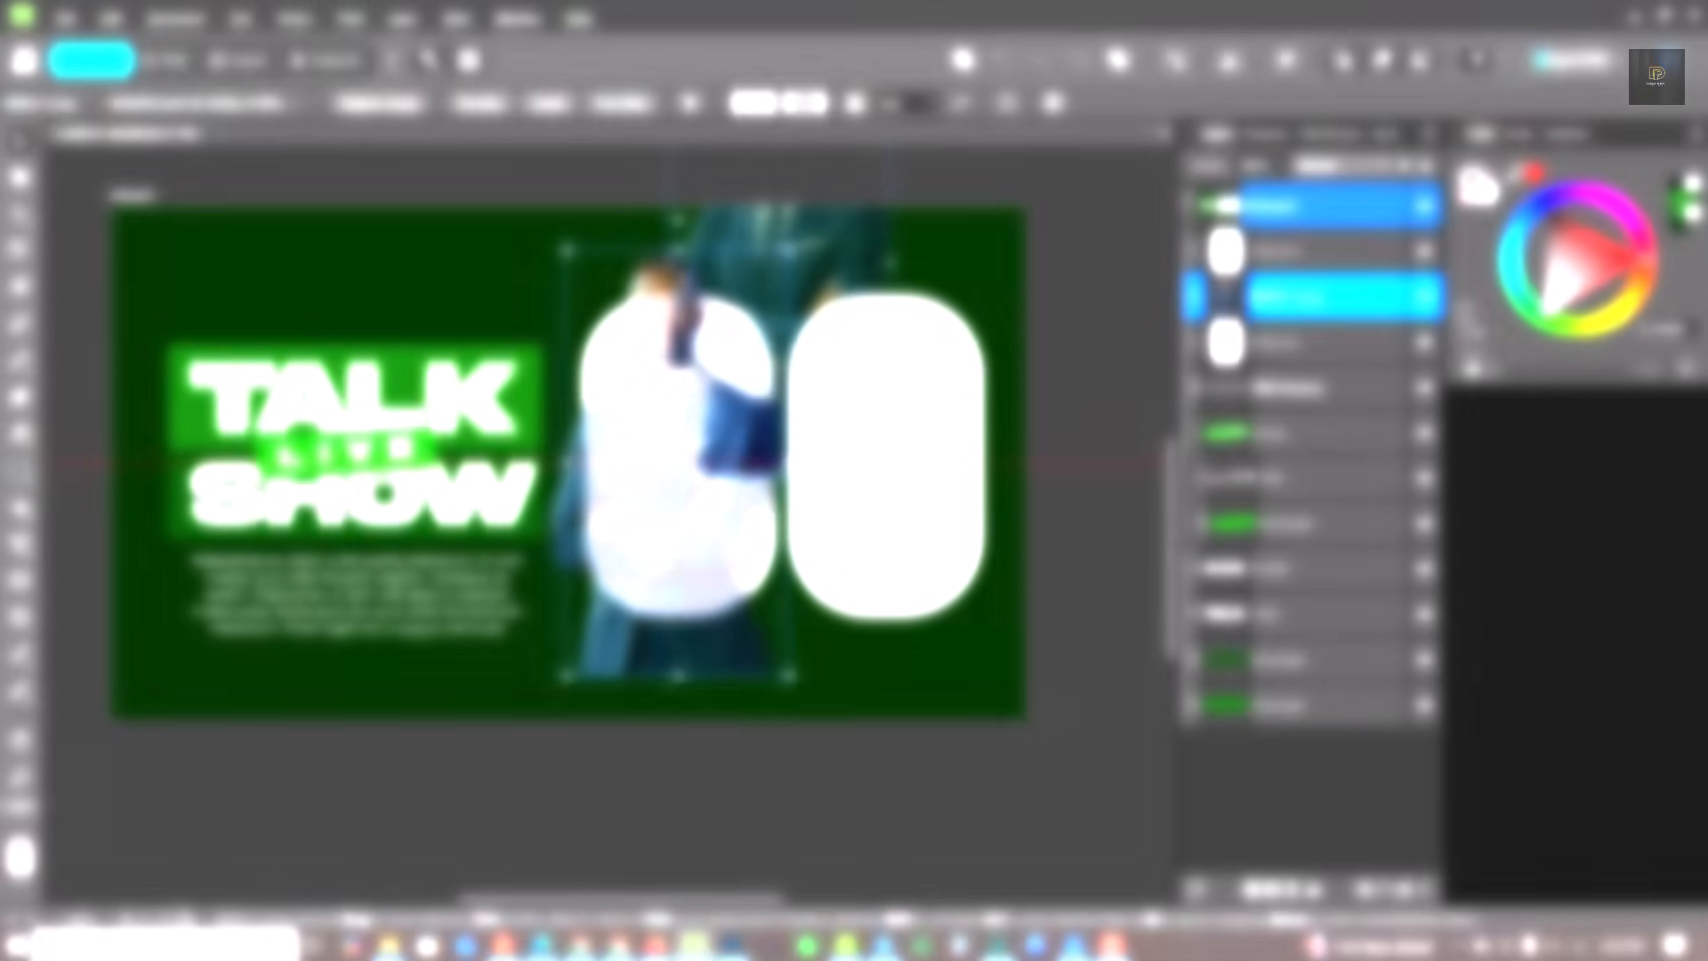
left_click_drag(694, 463, 696, 462)
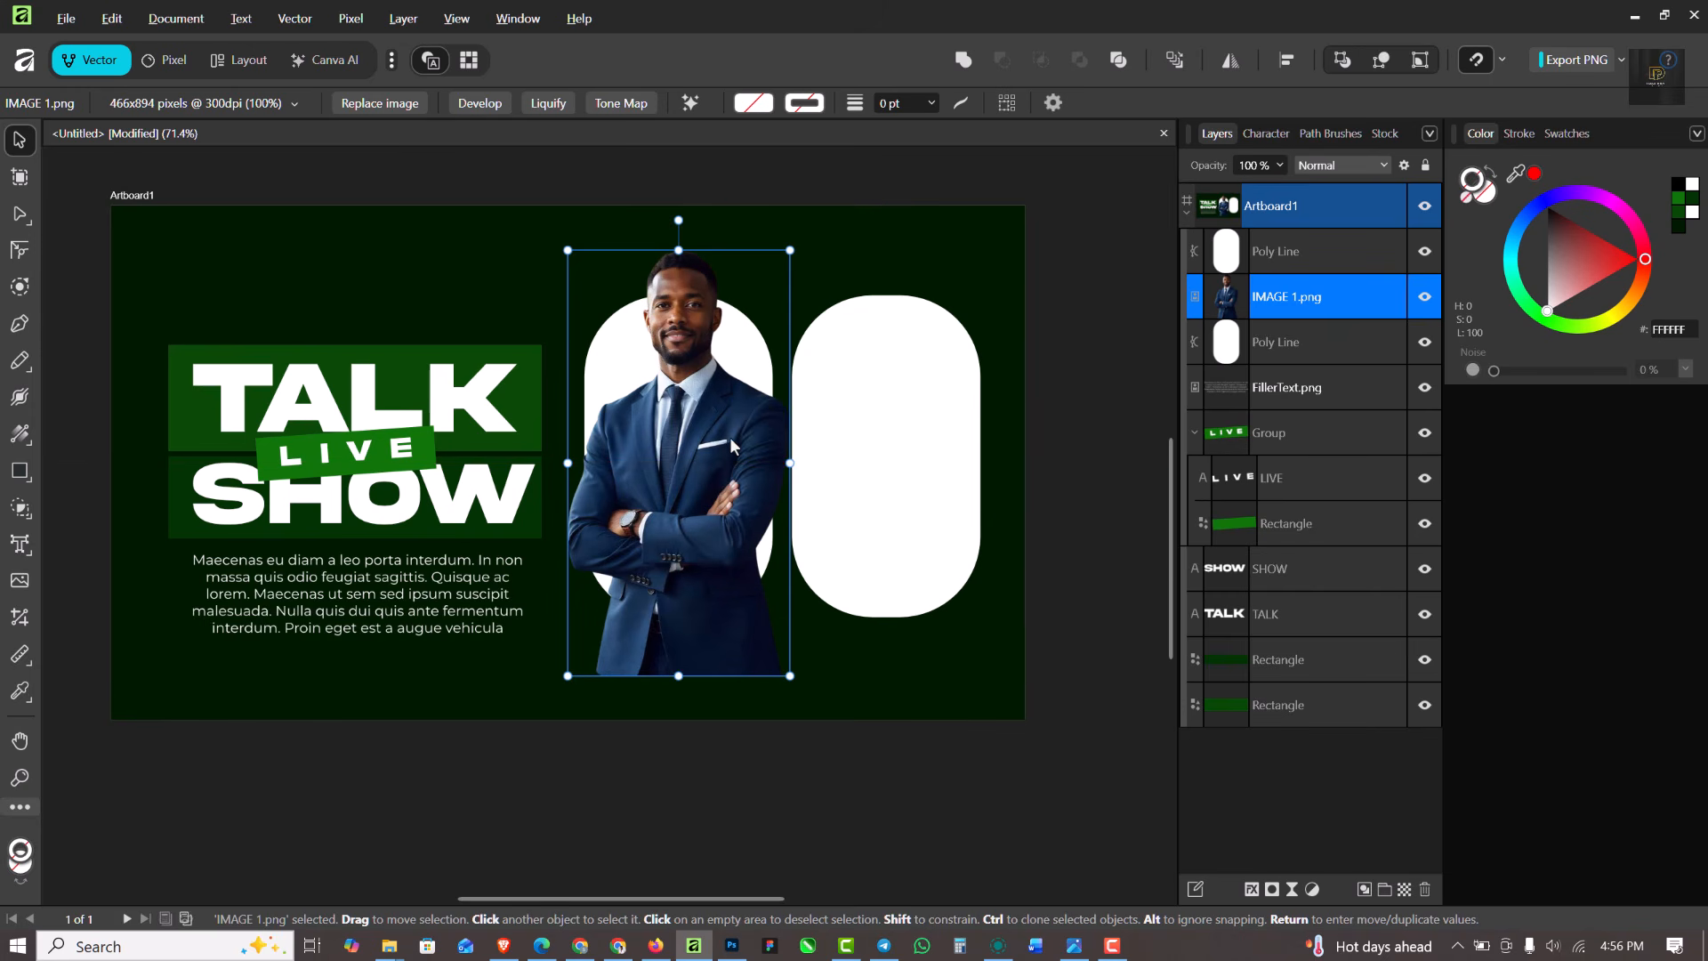
left_click_drag(730, 435, 721, 494)
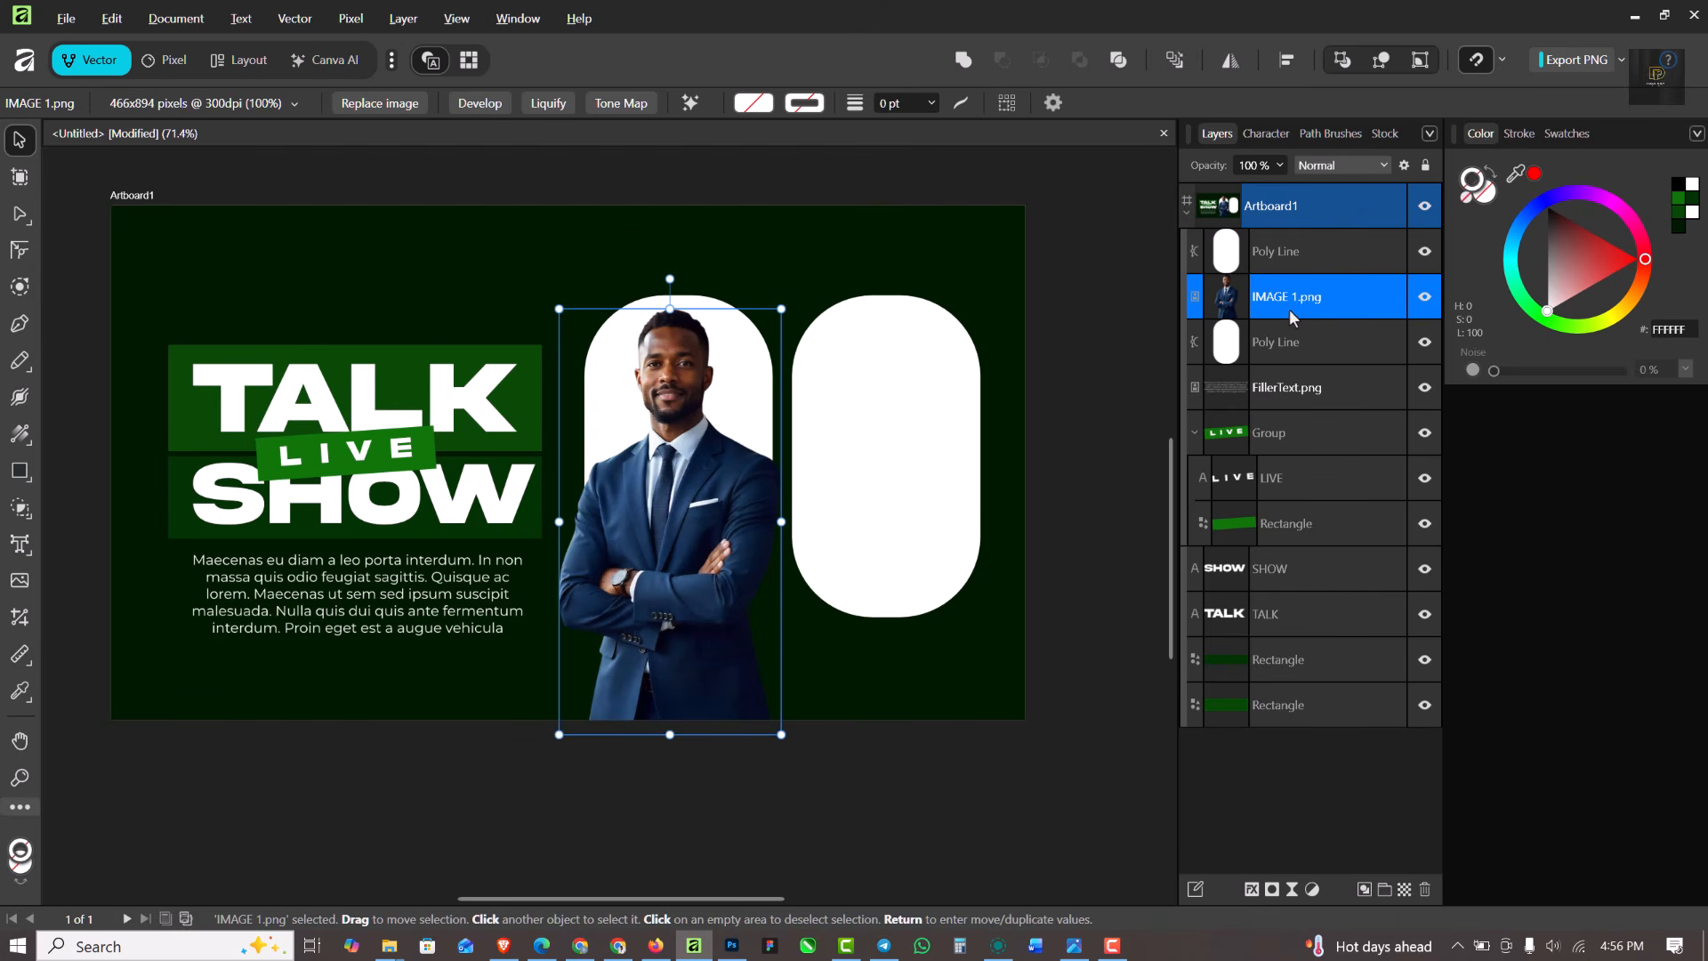
Identify the left white shape's layer by toggling its visibility and clip IMAGE 1.png inside that shape
left_click(1425, 342)
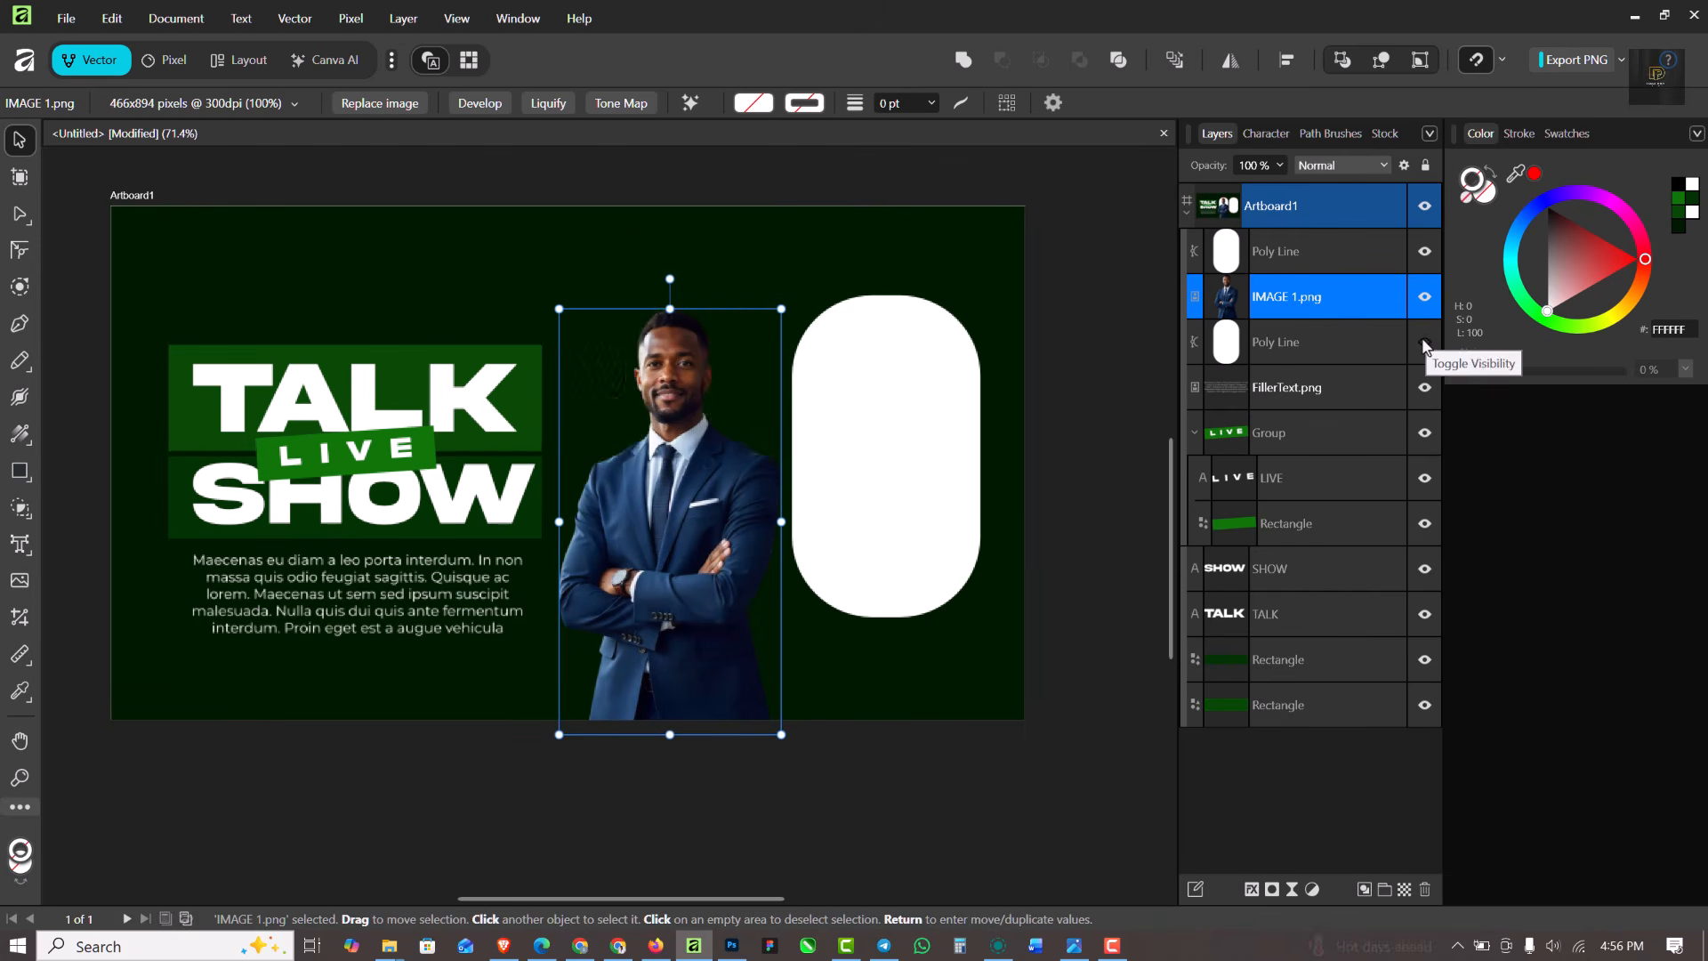
left_click(1423, 341)
left_click_drag(1348, 302, 1339, 345)
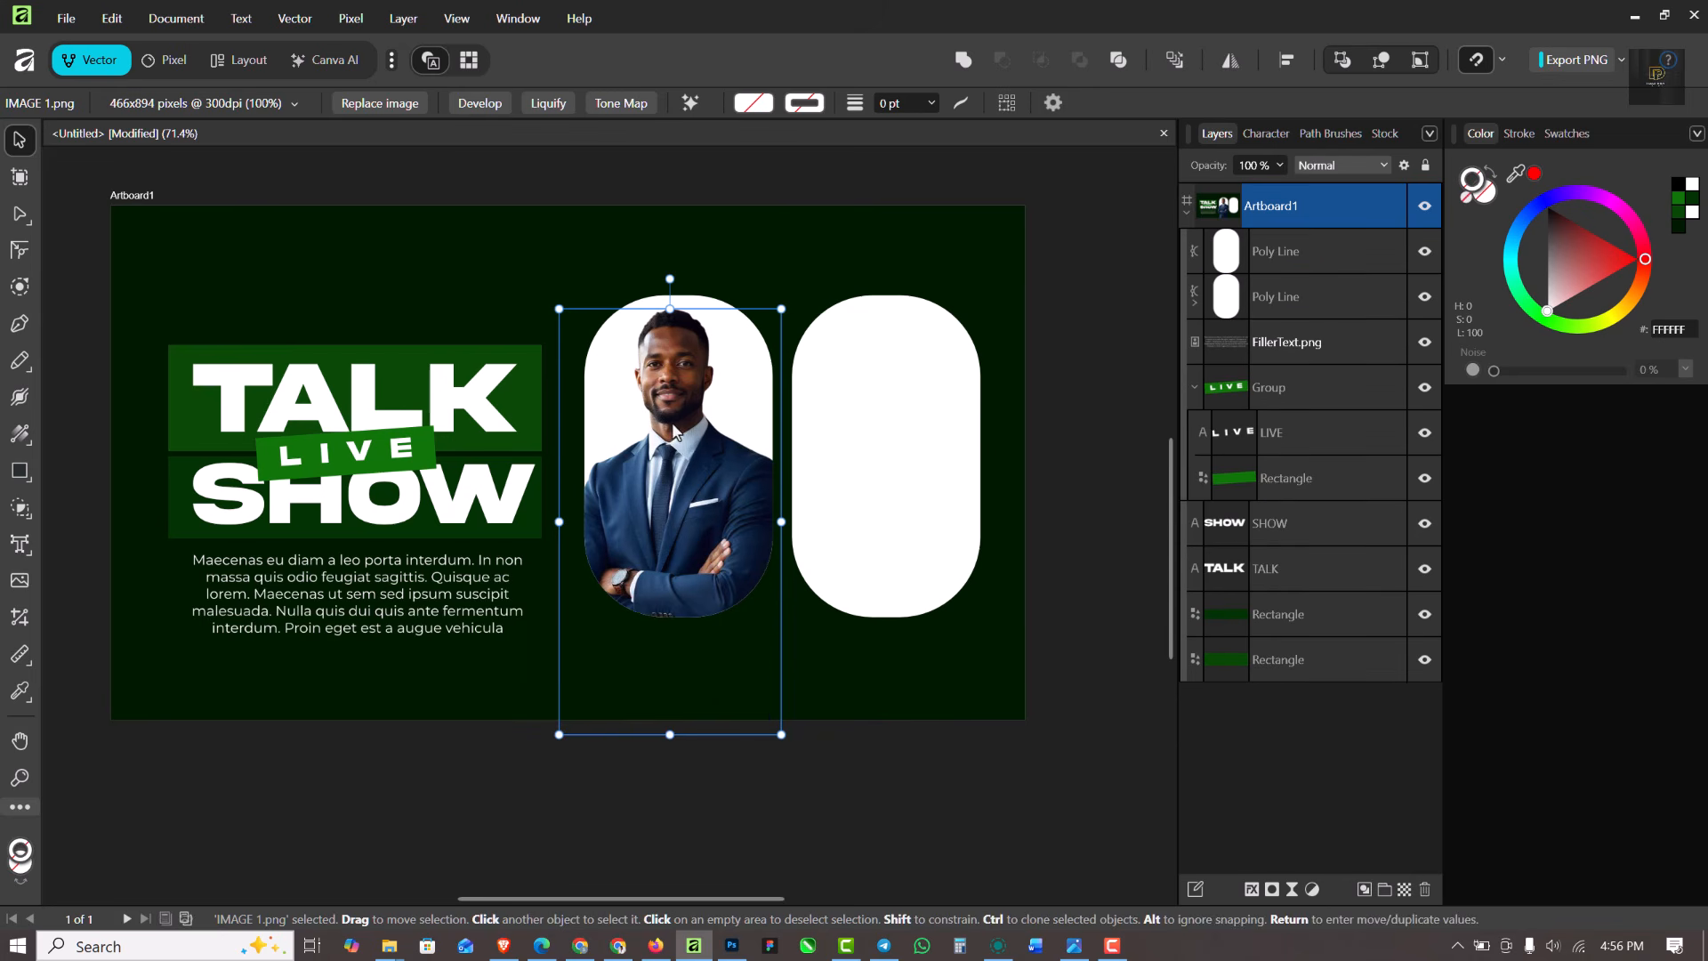
Reposition the clipped IMAGE 1.png so the man sits horizontally centred within the left rounded shape
left_click_drag(673, 432, 691, 425)
key("Left")
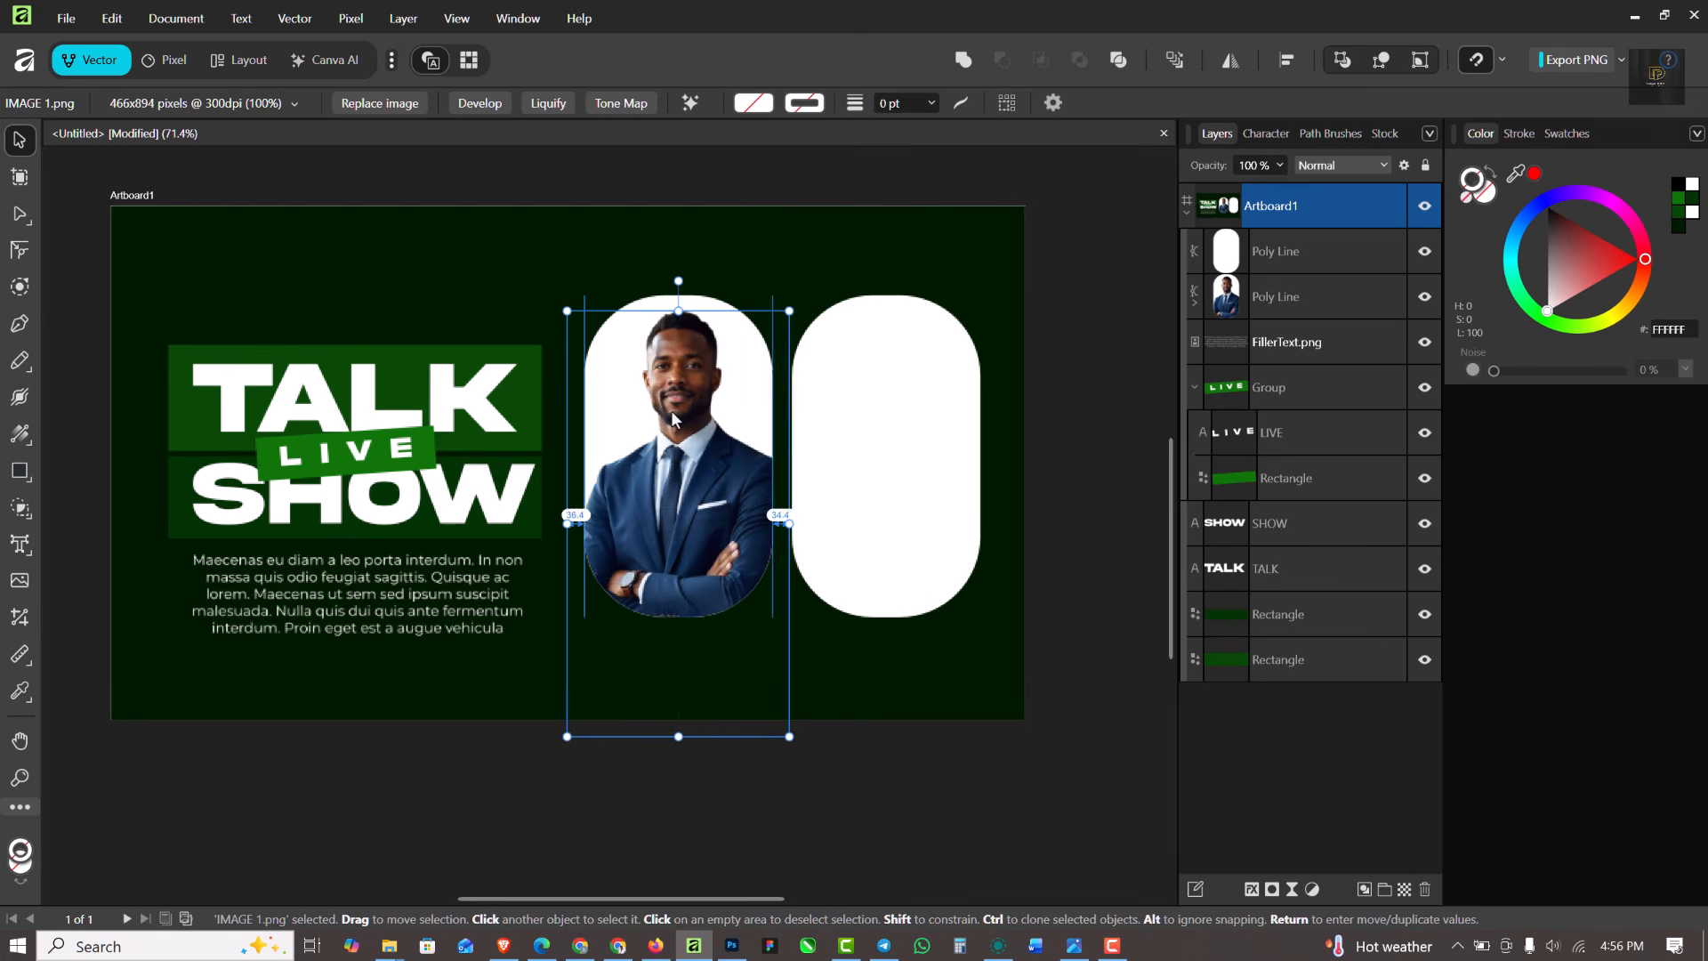
key("Left")
key("Left")
key("Left")
key("Left")
key("Left")
key("Left")
key("Left")
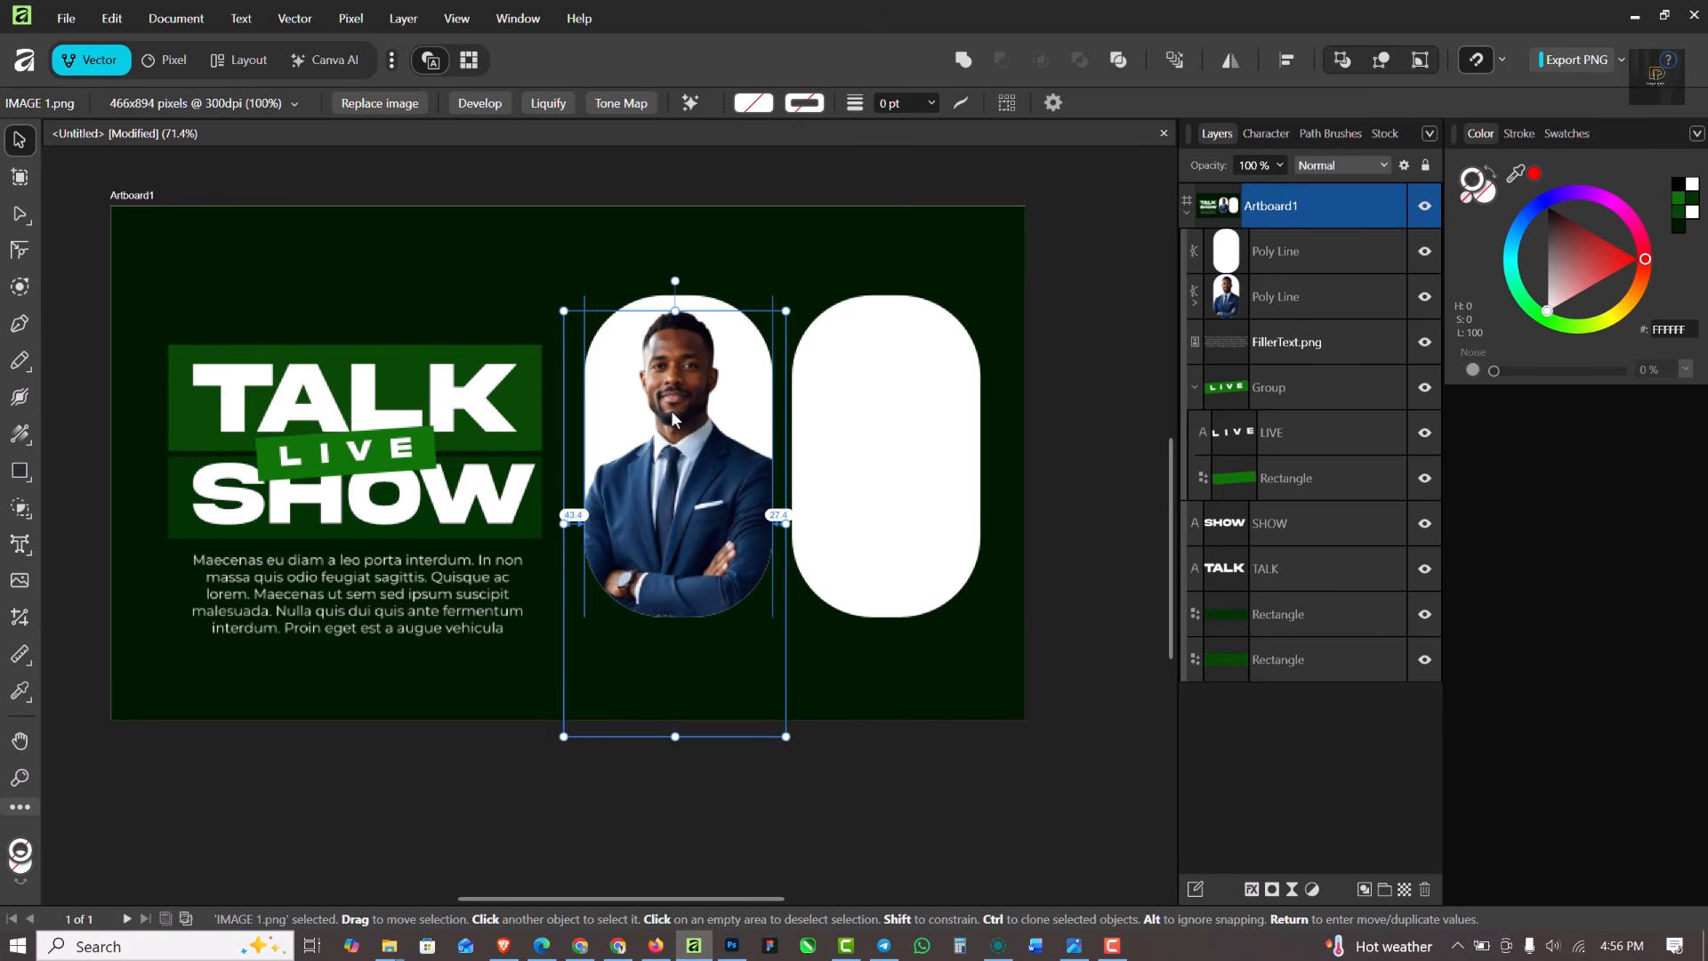
left_click(818, 228)
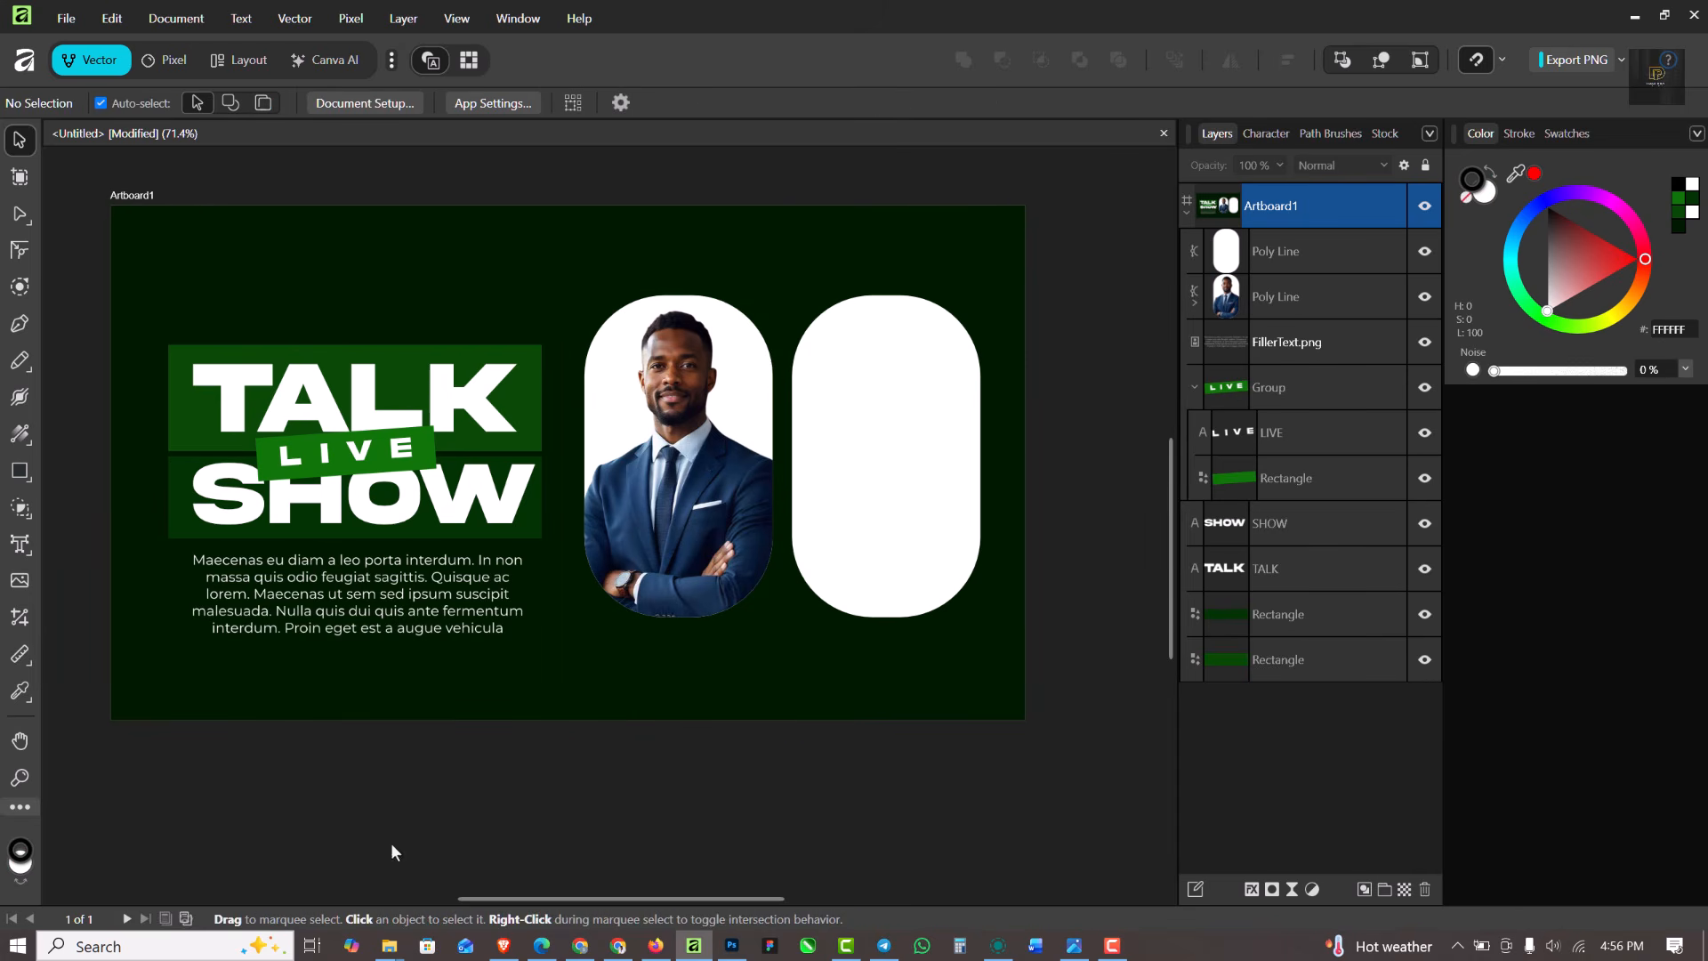
Place IMAGE 2.png from the TALKSHOW folder, scale it to about 70%, and position it over the right white shape
mouse_move(388, 950)
left_click(429, 857)
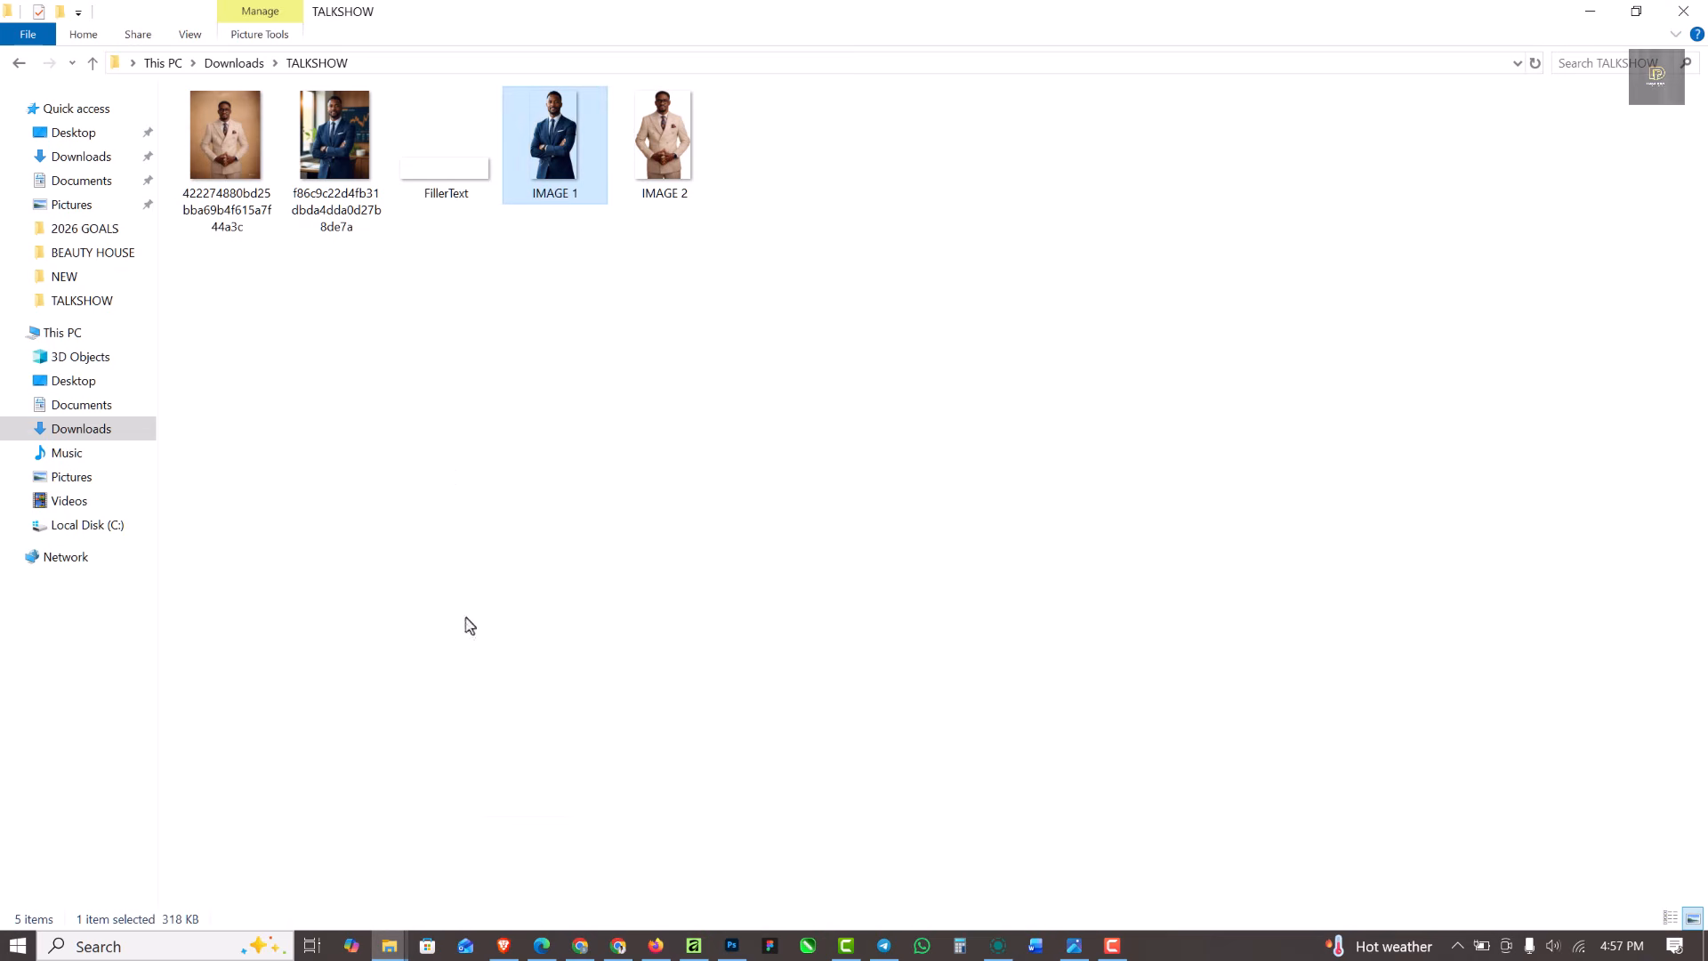
left_click(673, 125)
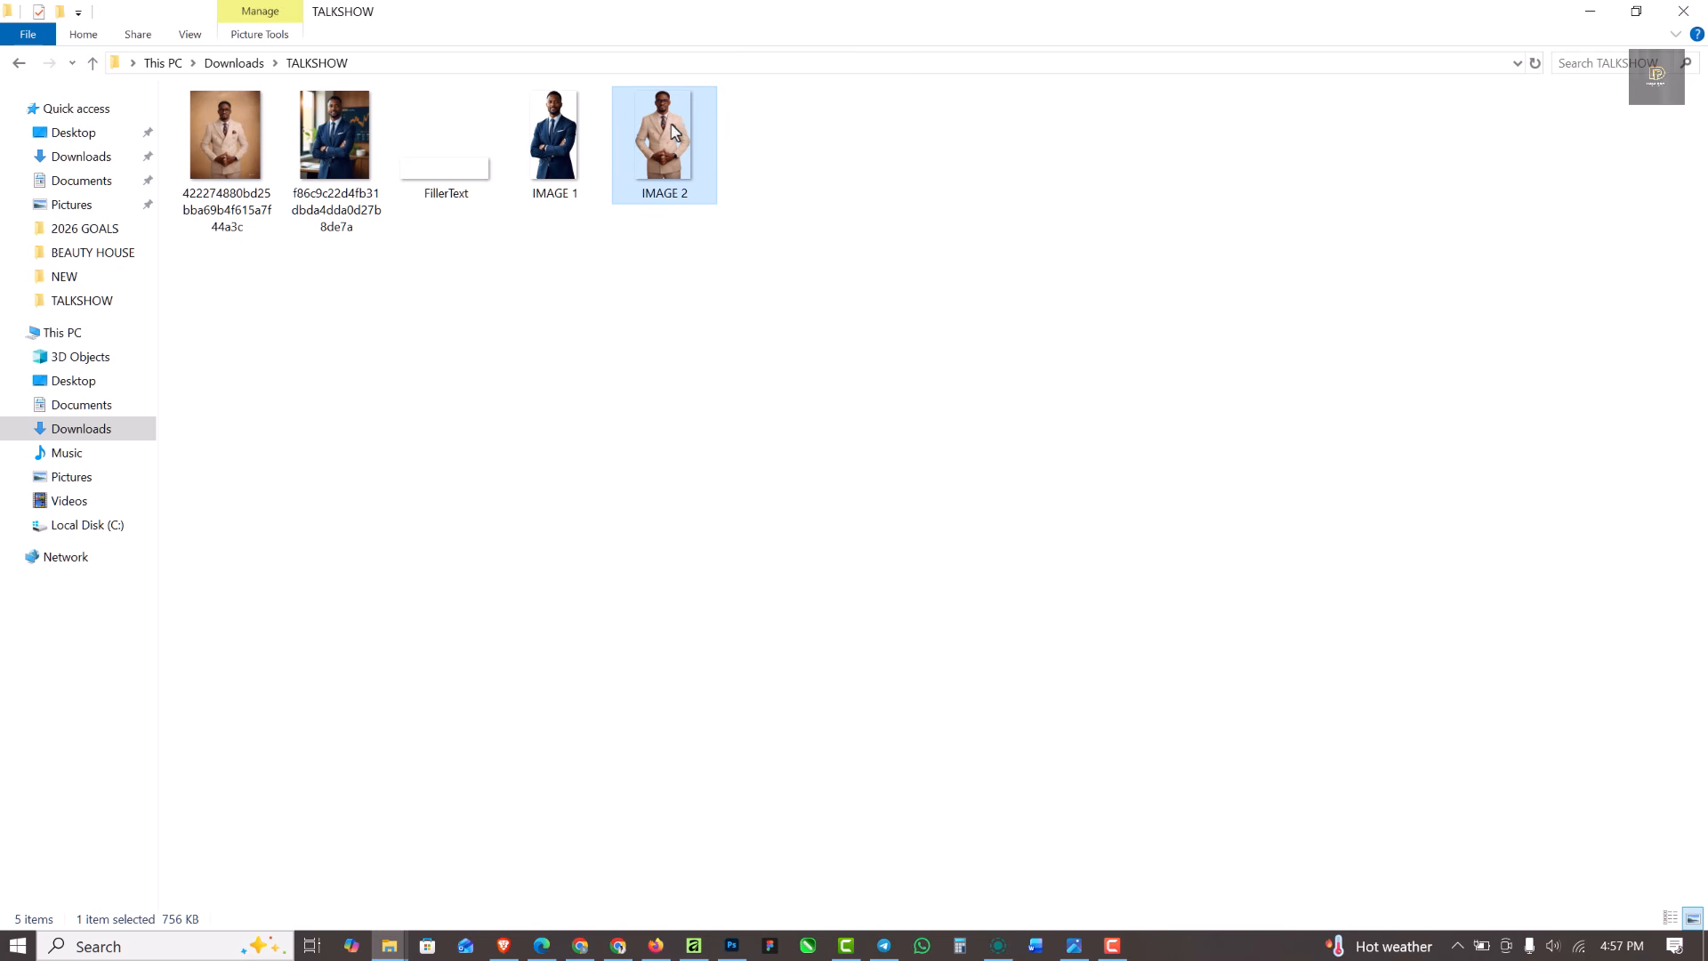
left_click_drag(673, 130, 917, 156)
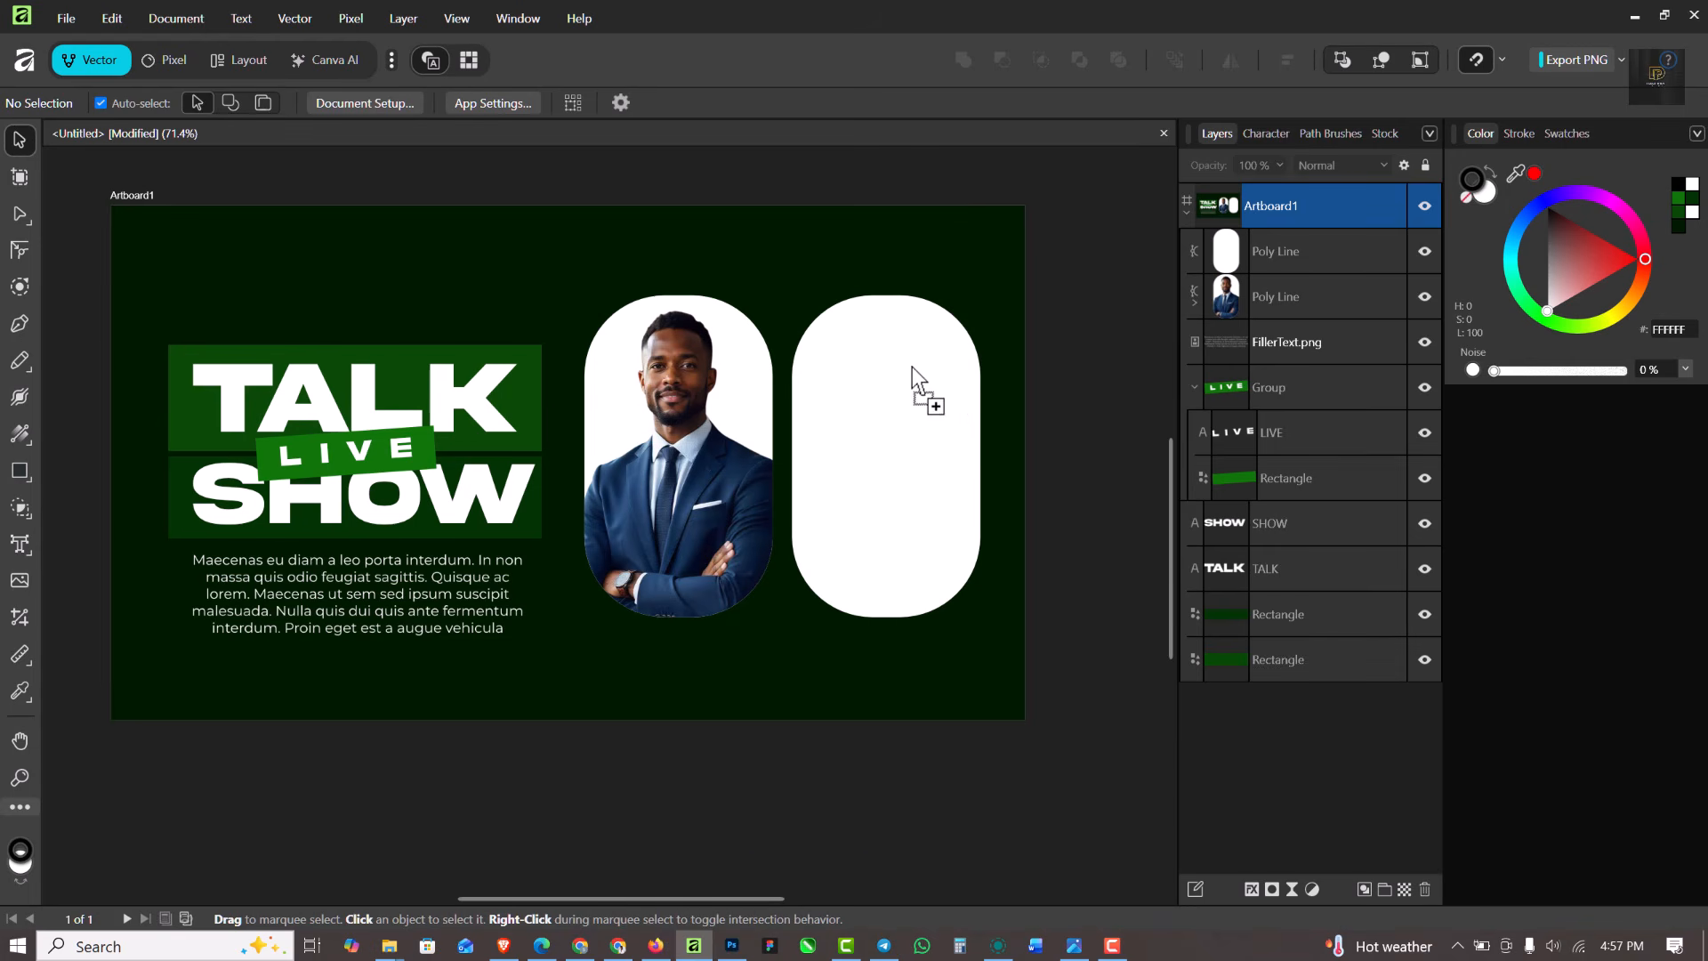
left_click_drag(911, 366, 910, 366)
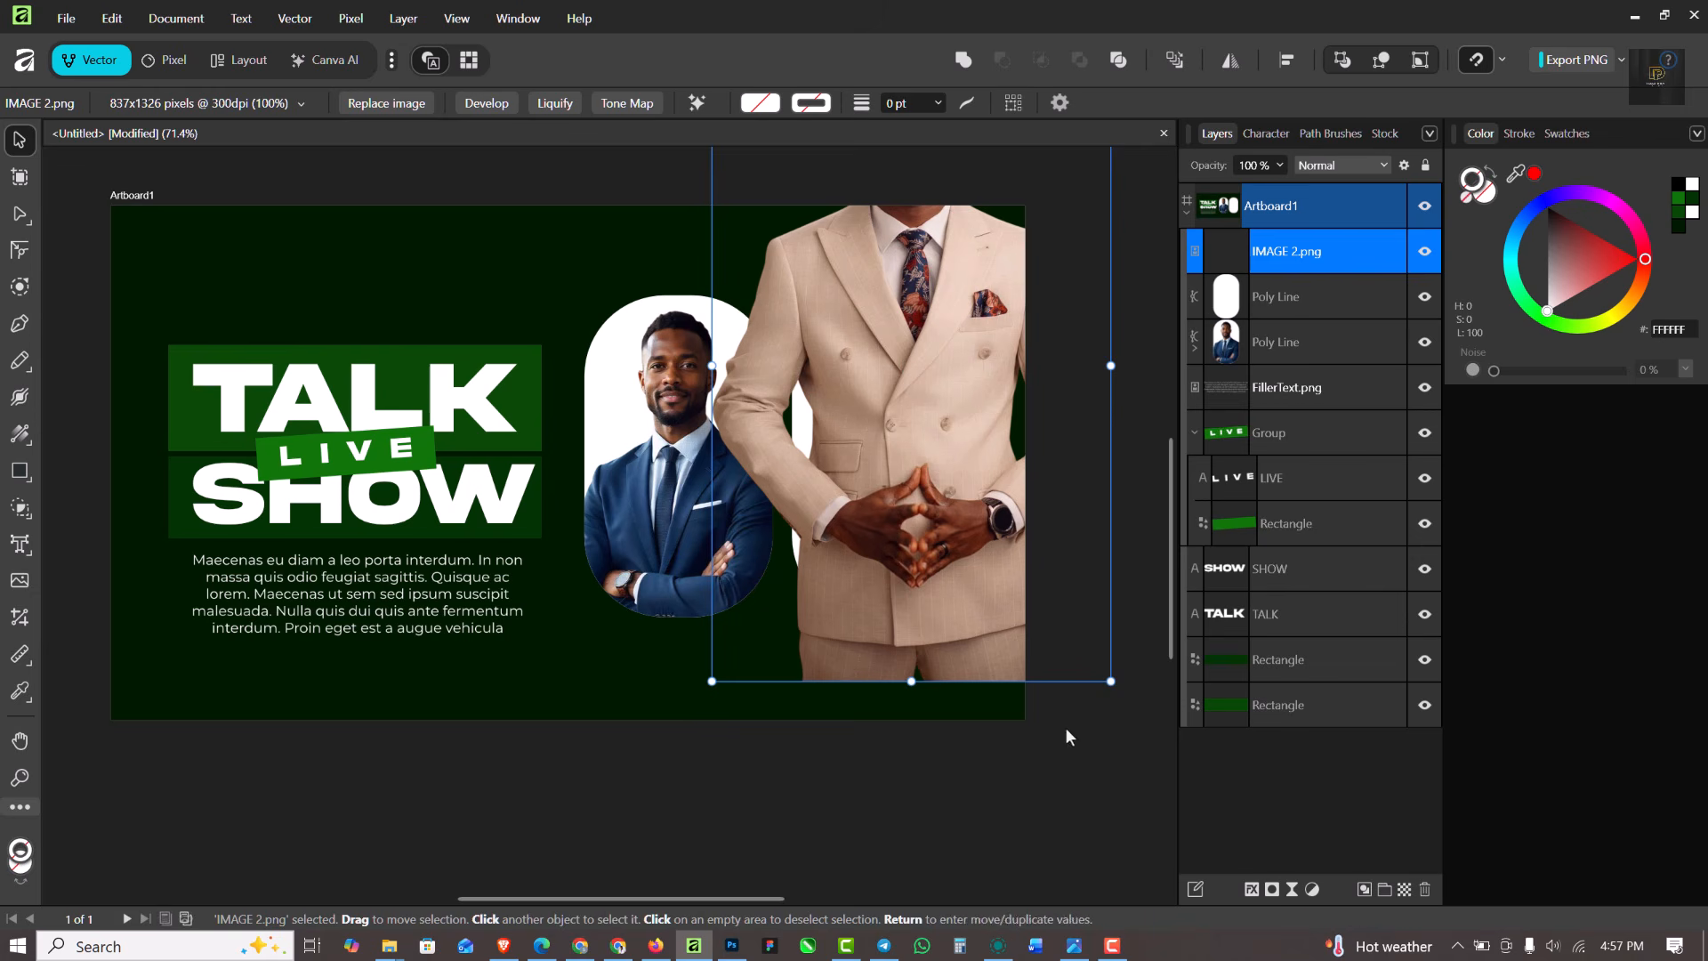
left_click_drag(1108, 681, 1051, 587)
left_click_drag(888, 353, 864, 520)
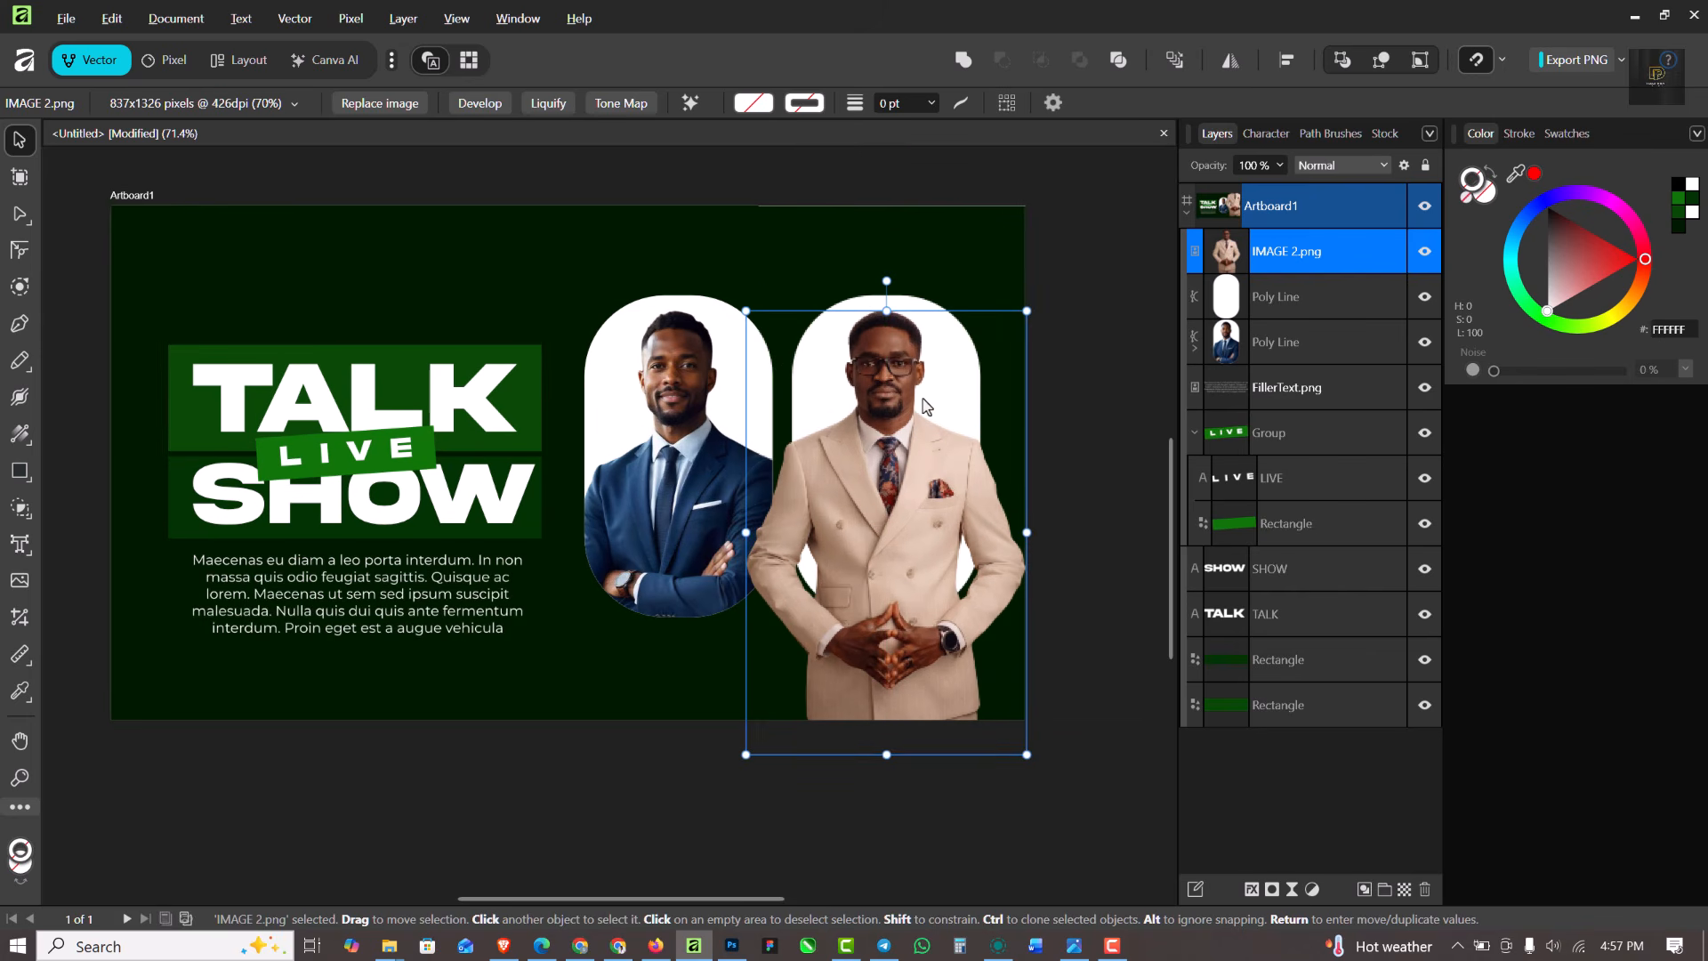
Identify the right white shape's layer by toggling its visibility and clip IMAGE 2.png inside that shape
left_click(1423, 297)
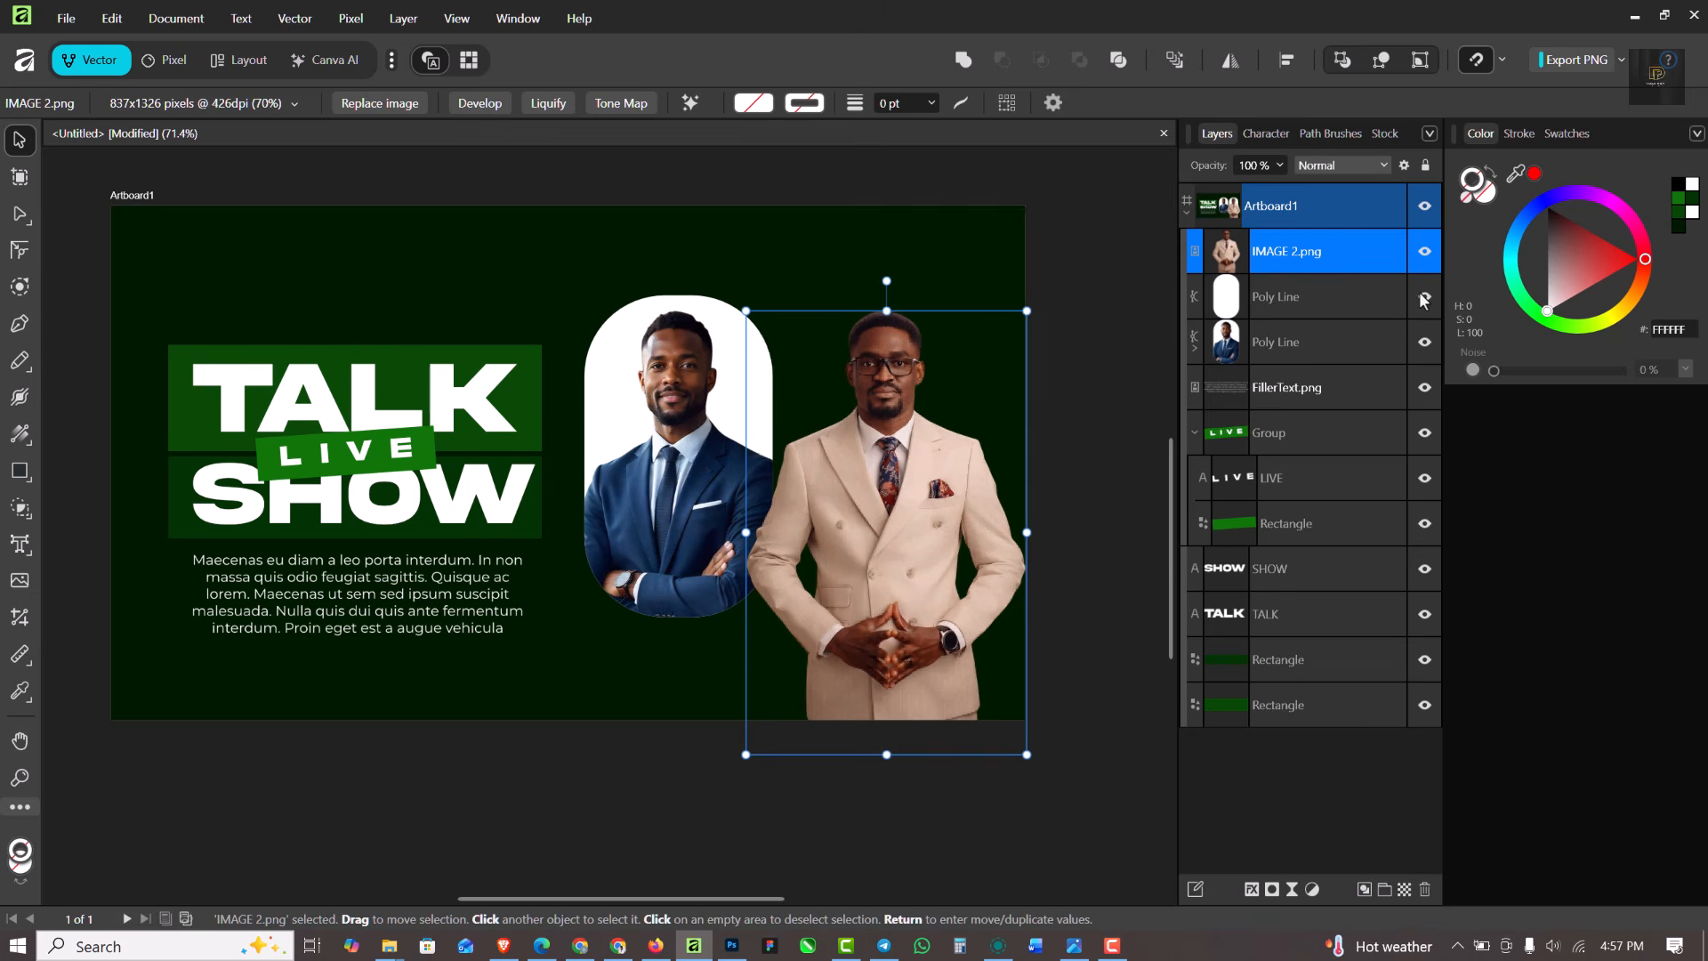
left_click(1423, 297)
left_click_drag(1388, 276, 1365, 307)
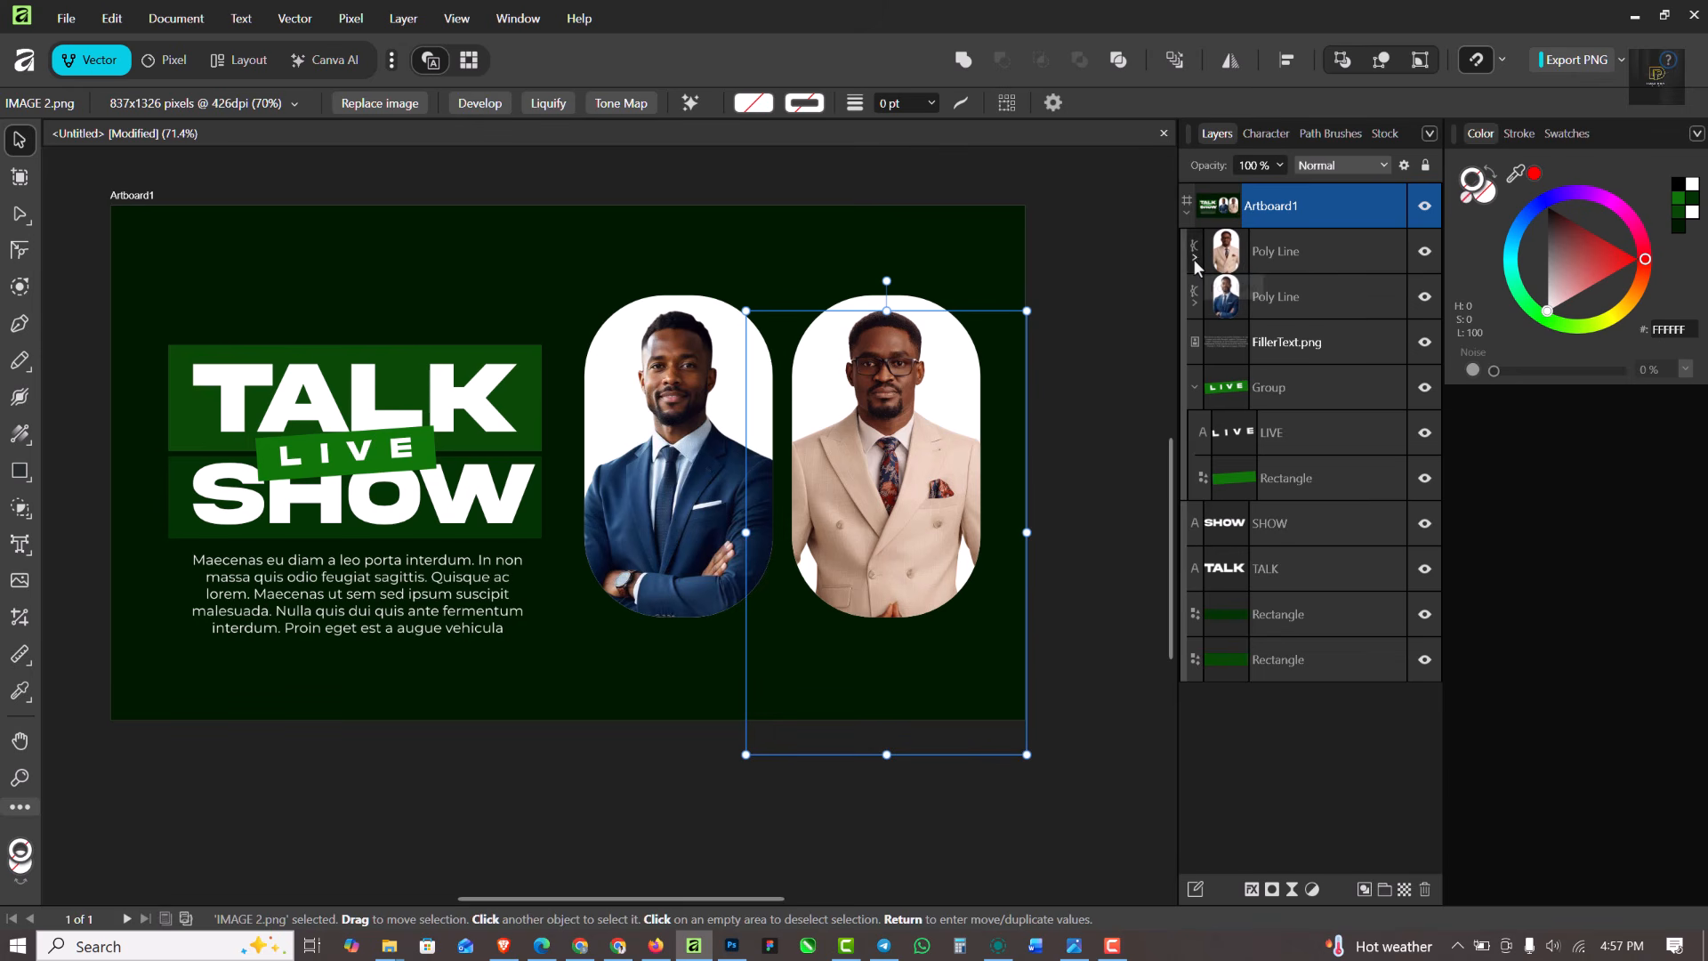
Add an HSL adjustment to IMAGE 2.png inside the right shape with its Saturation Shift set to -100%
left_click(1196, 262)
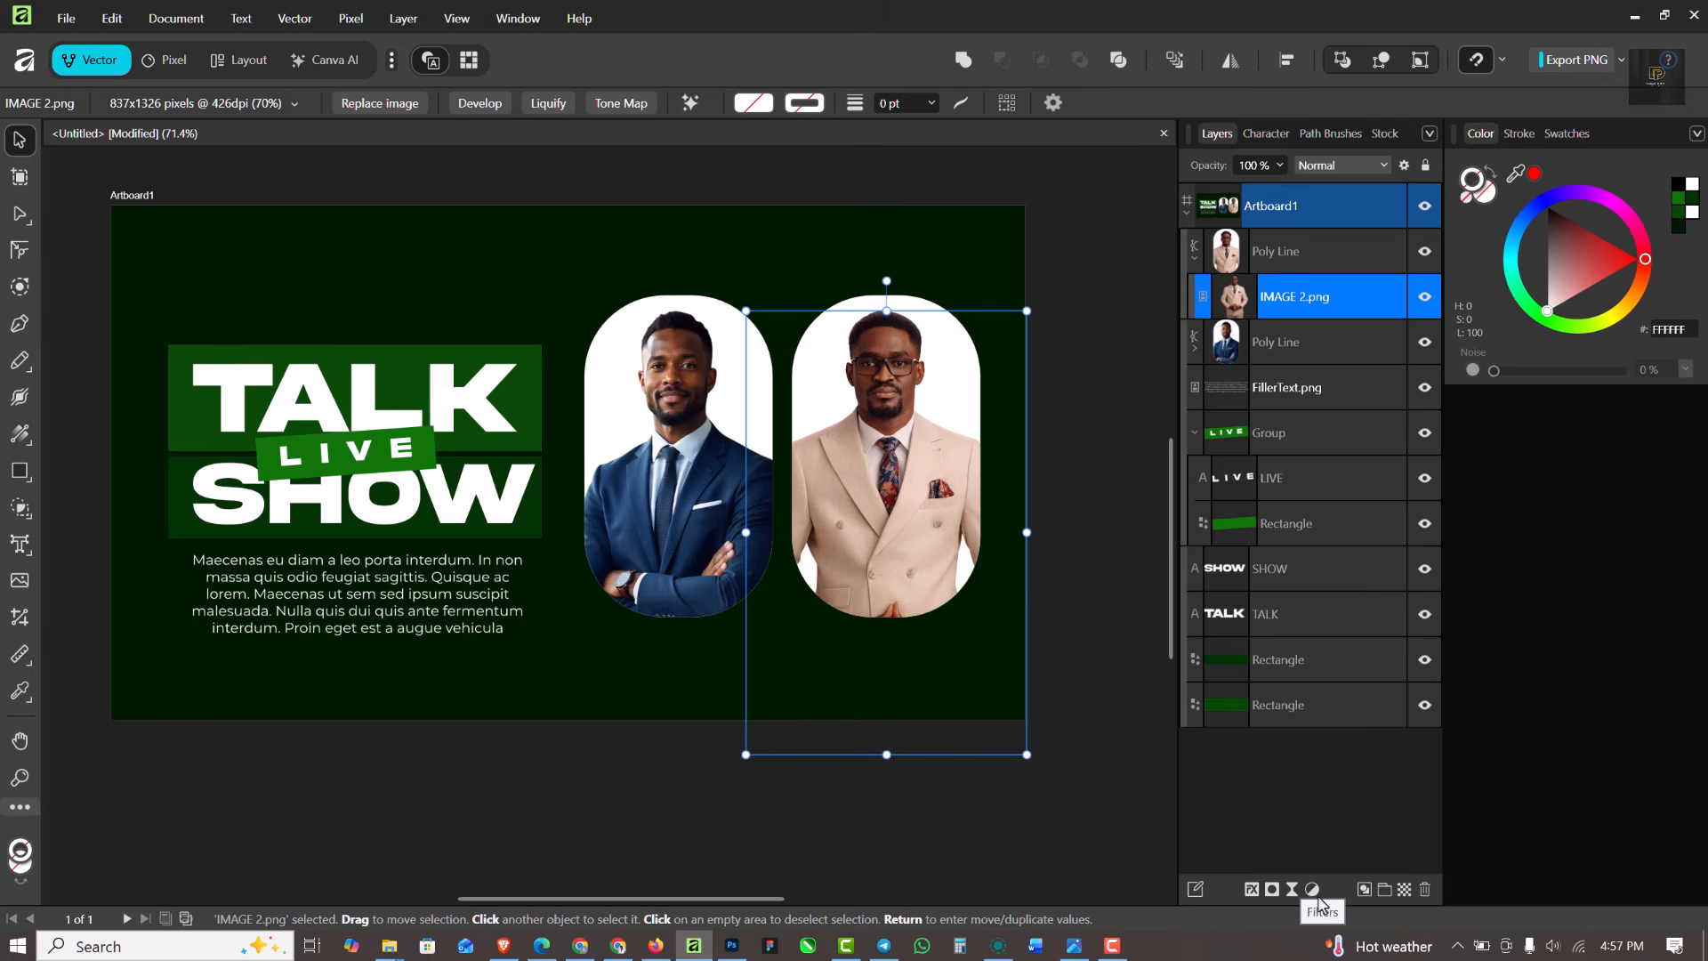
left_click(1319, 899)
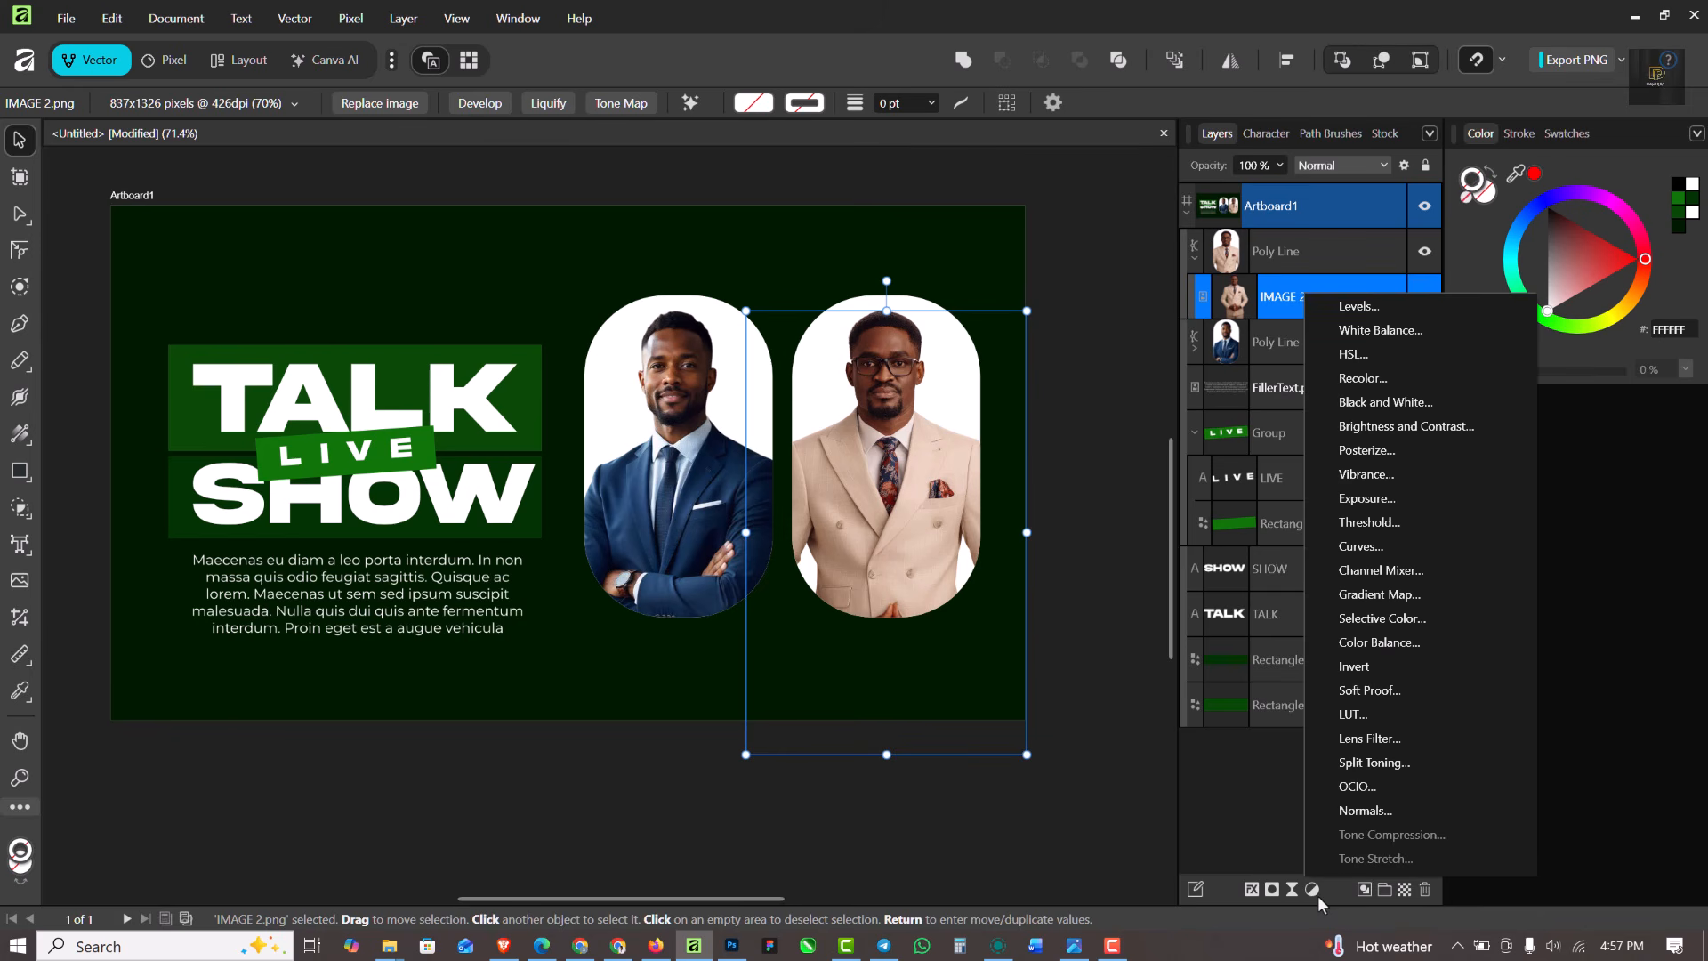
left_click(1353, 360)
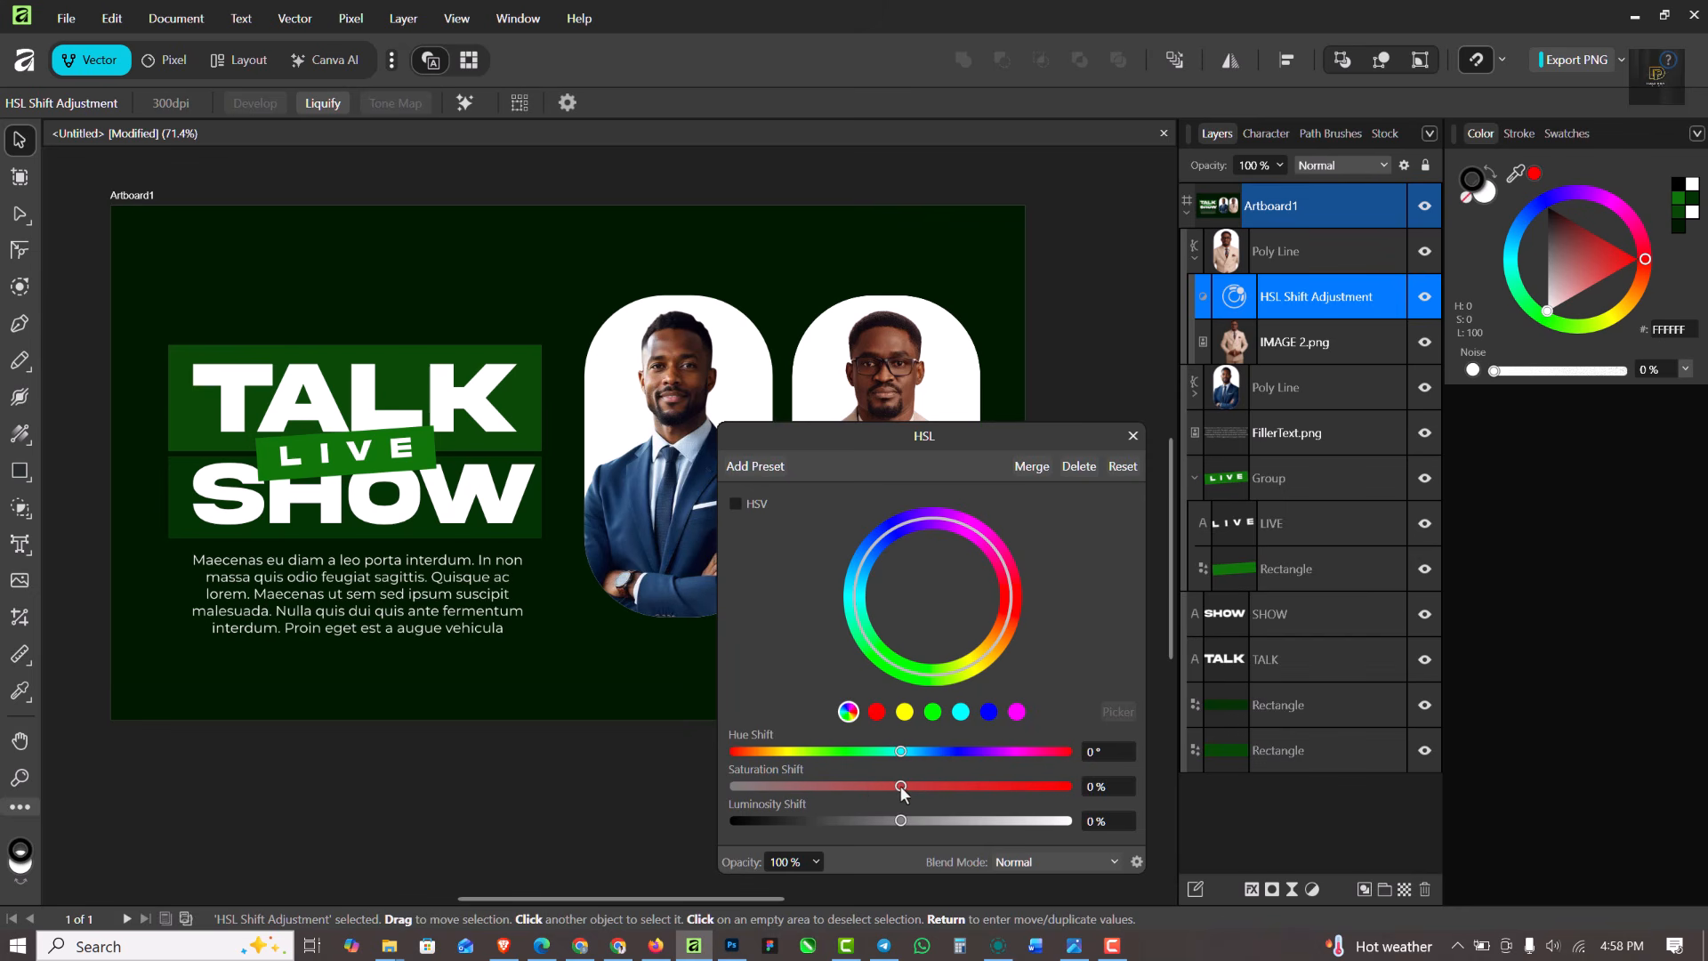
left_click_drag(901, 787, 727, 787)
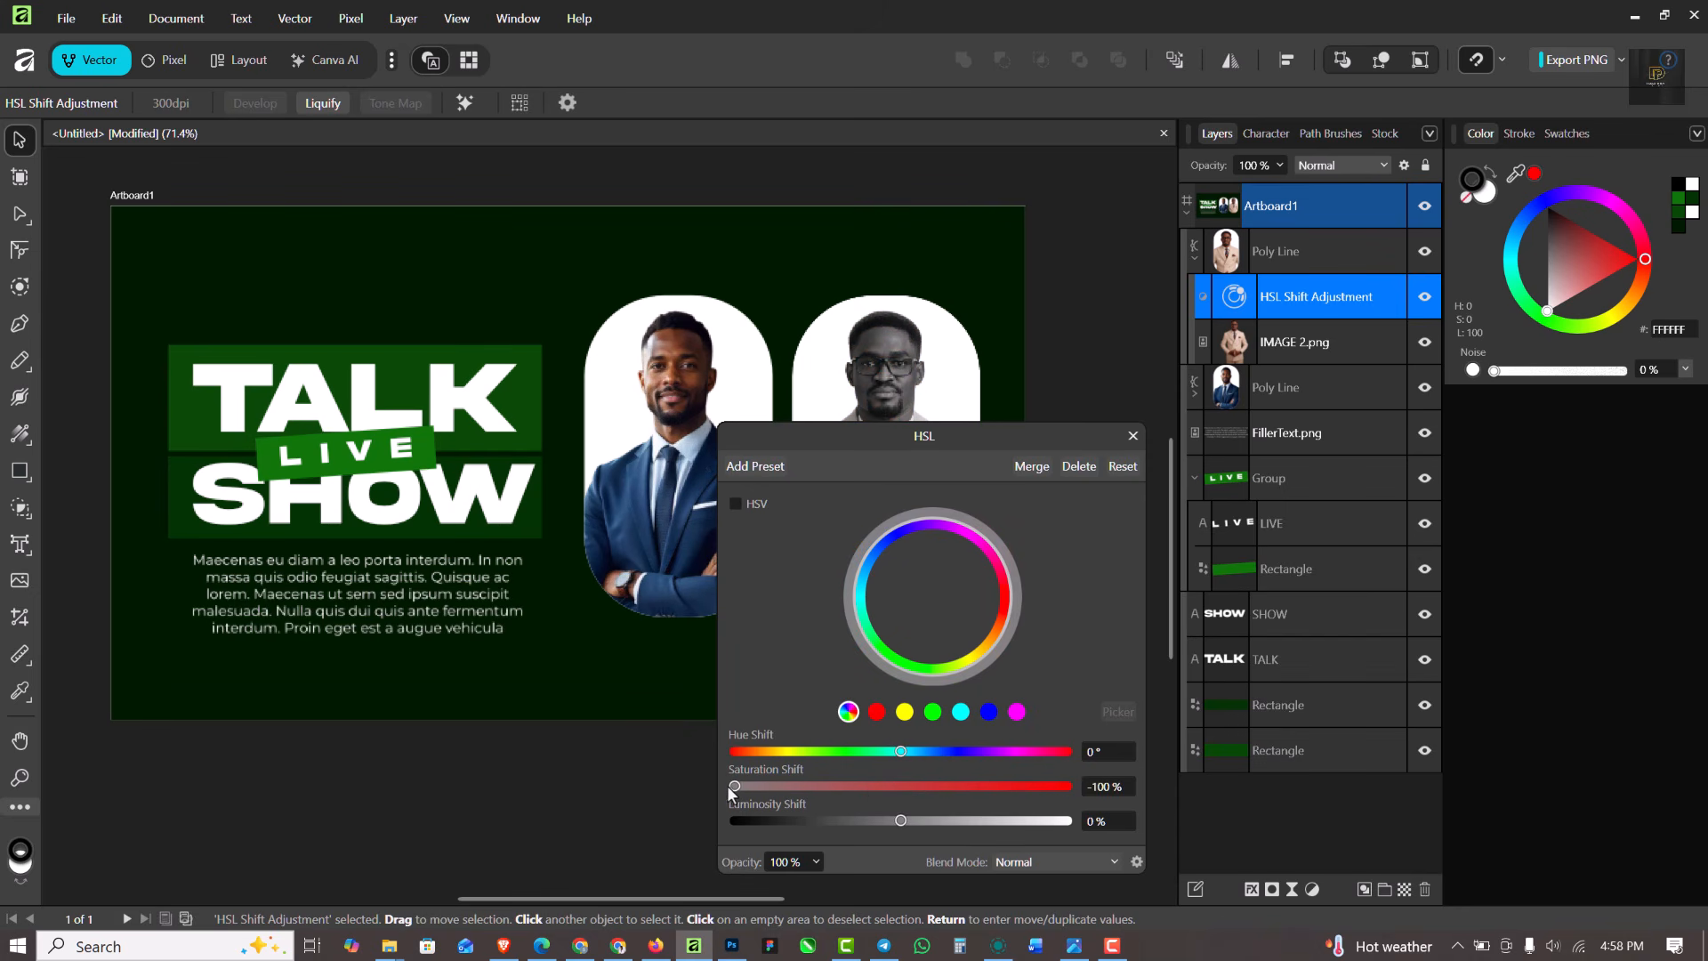
left_click(1131, 437)
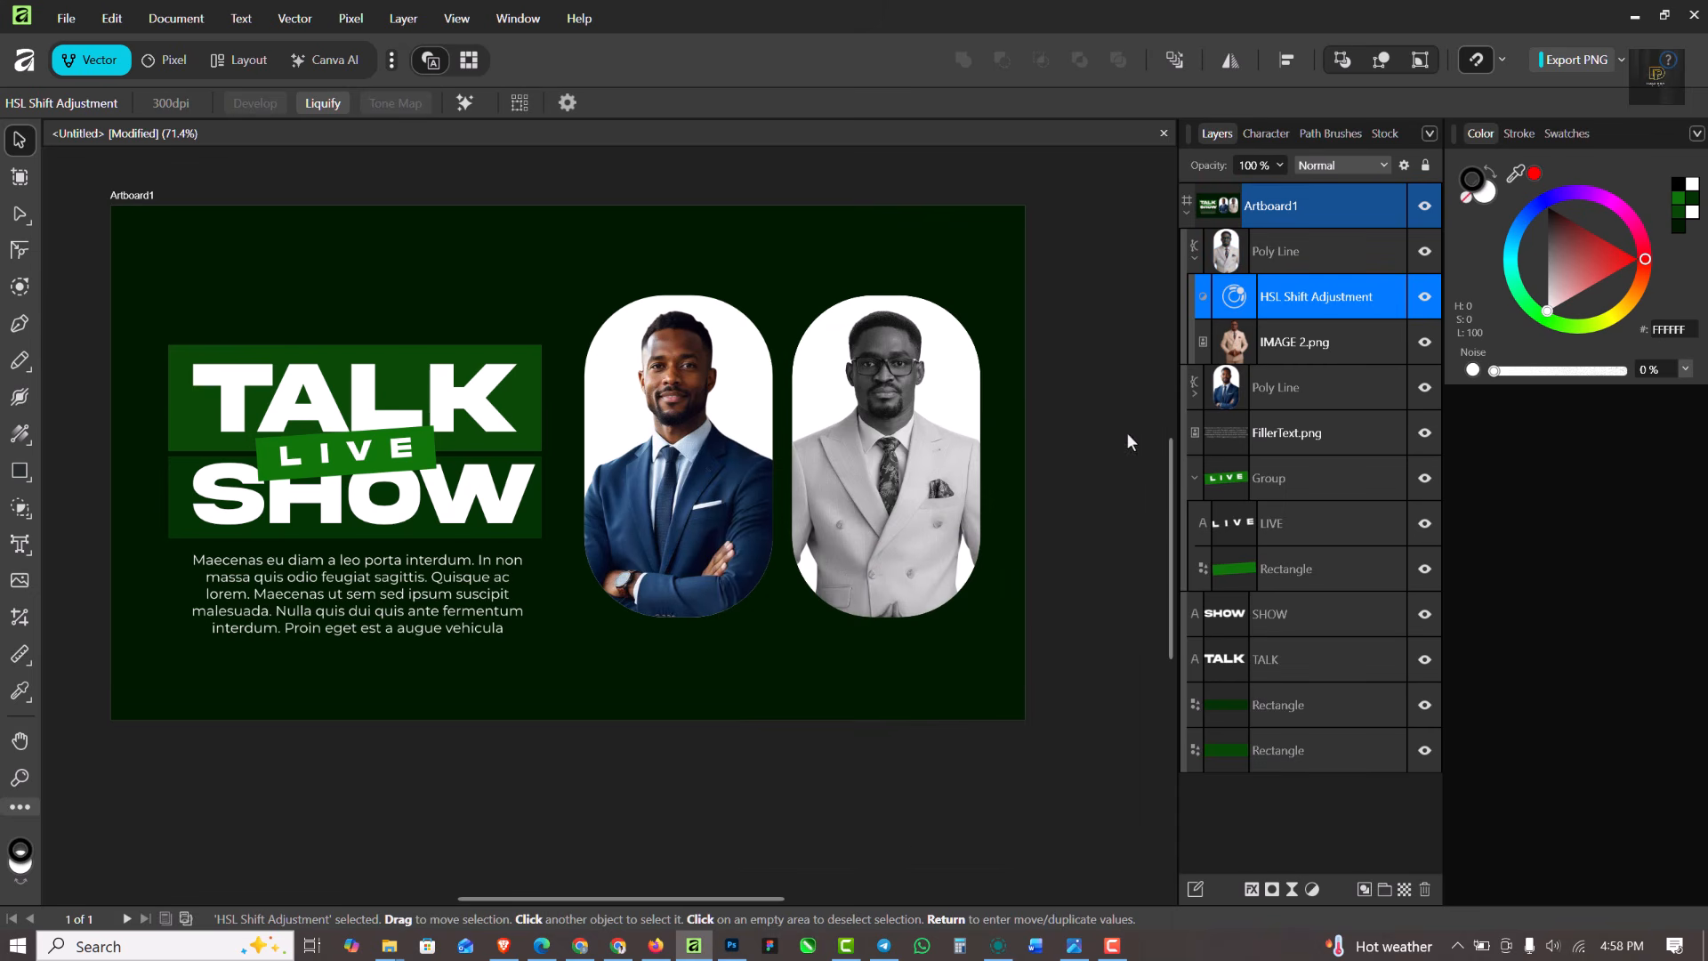
Copy the HSL adjustment from IMAGE 2.png onto IMAGE 1.png so the left portrait is desaturated too
left_click(1195, 394)
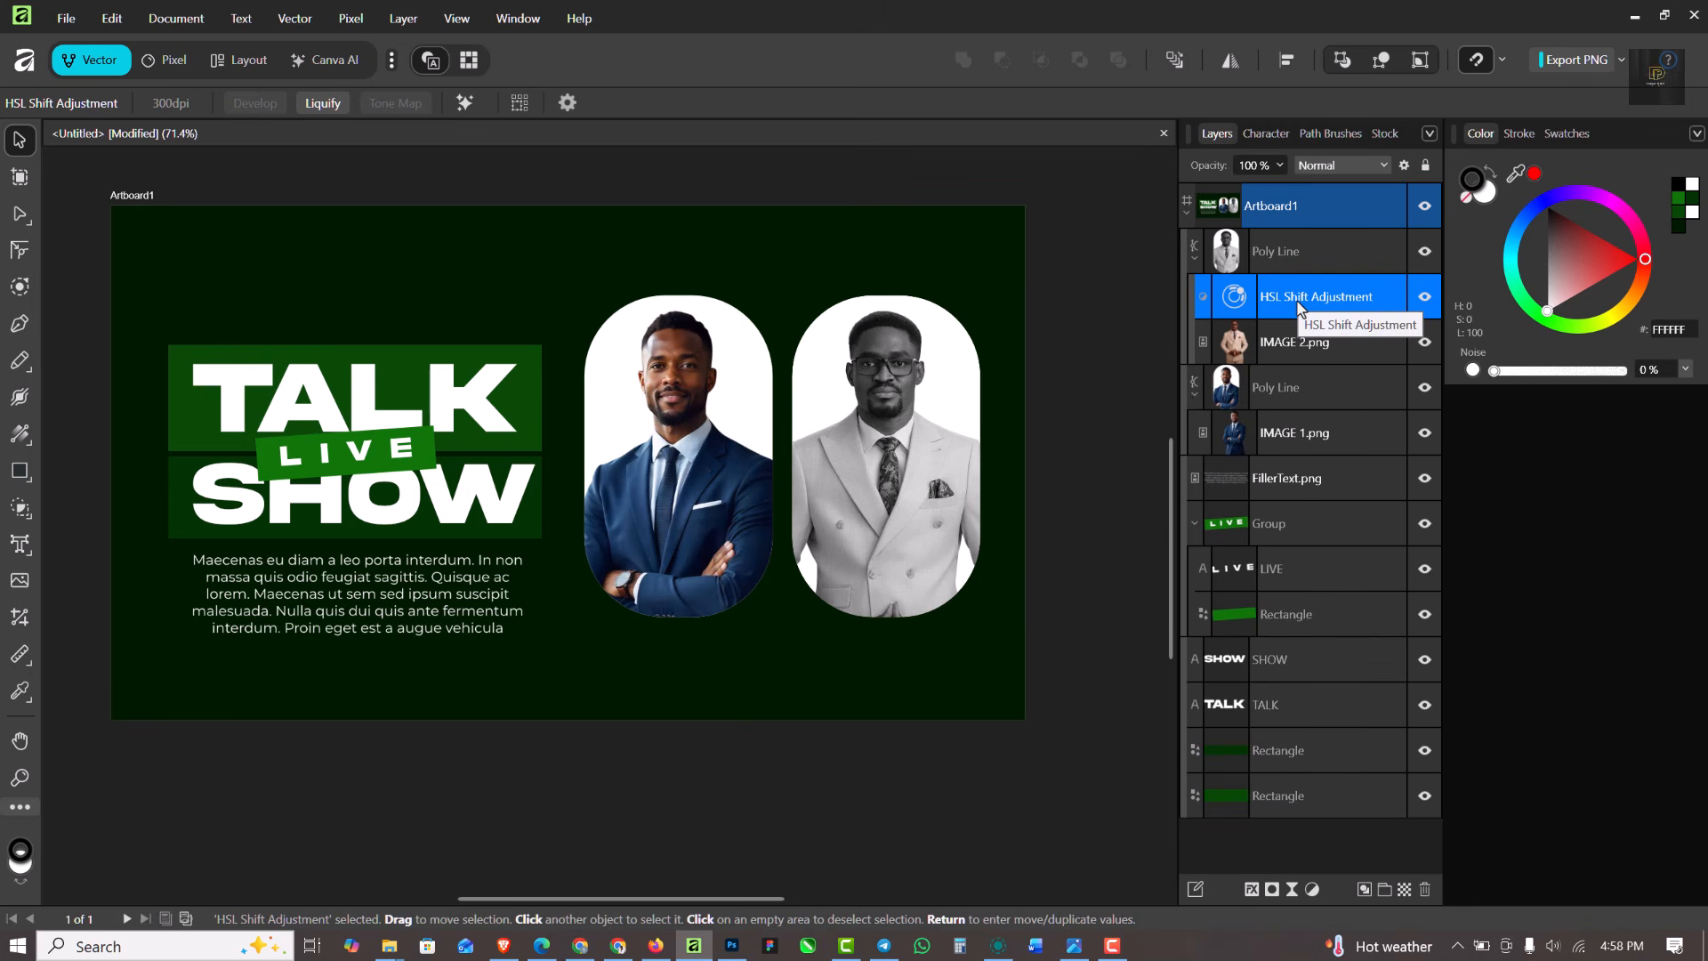
left_click_drag(1306, 305, 1304, 433)
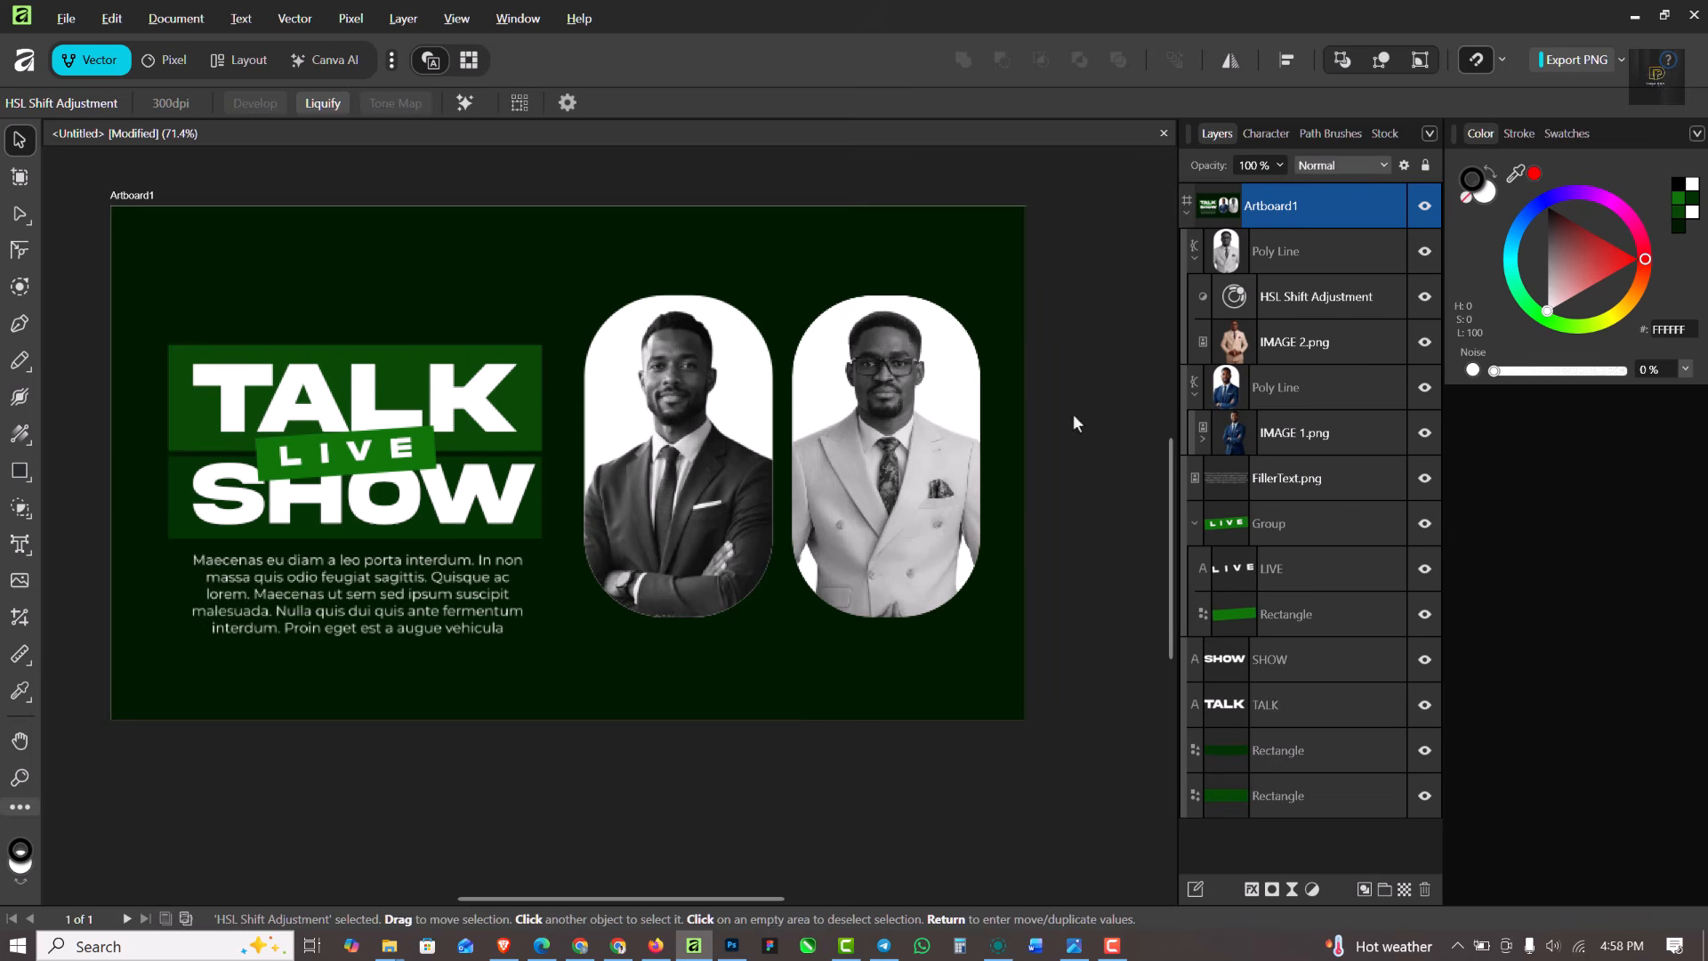
scroll(754, 388, "down", 2)
scroll(683, 425, "up", 2)
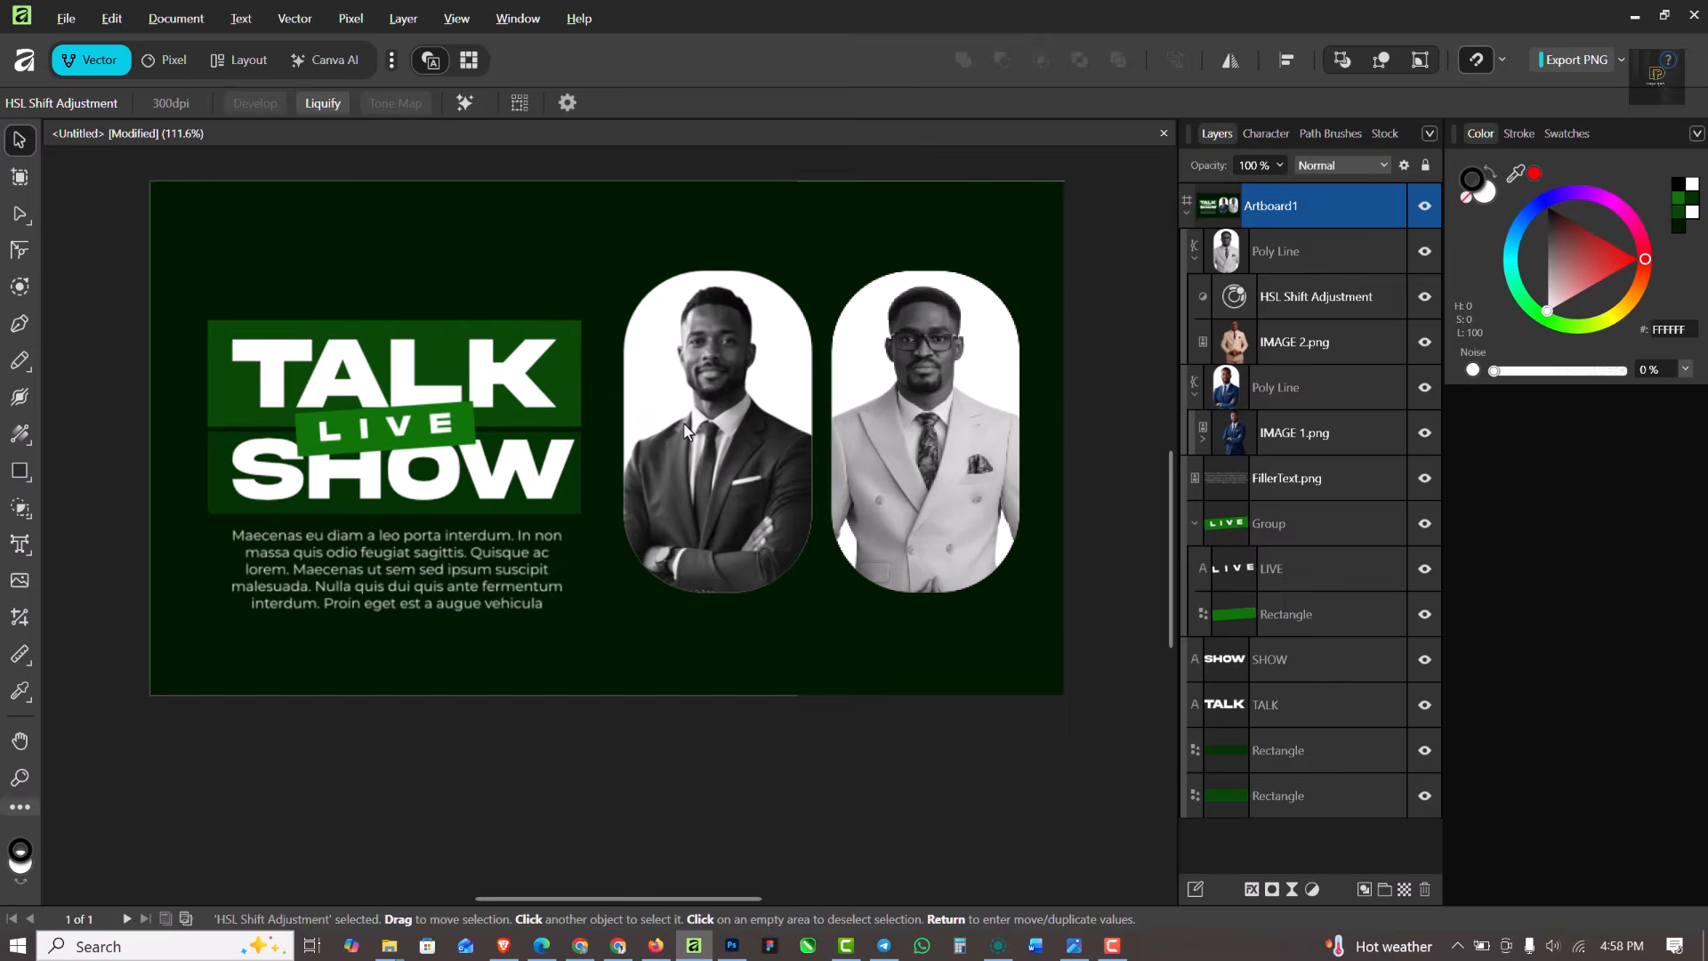
scroll(683, 423, "up", 2)
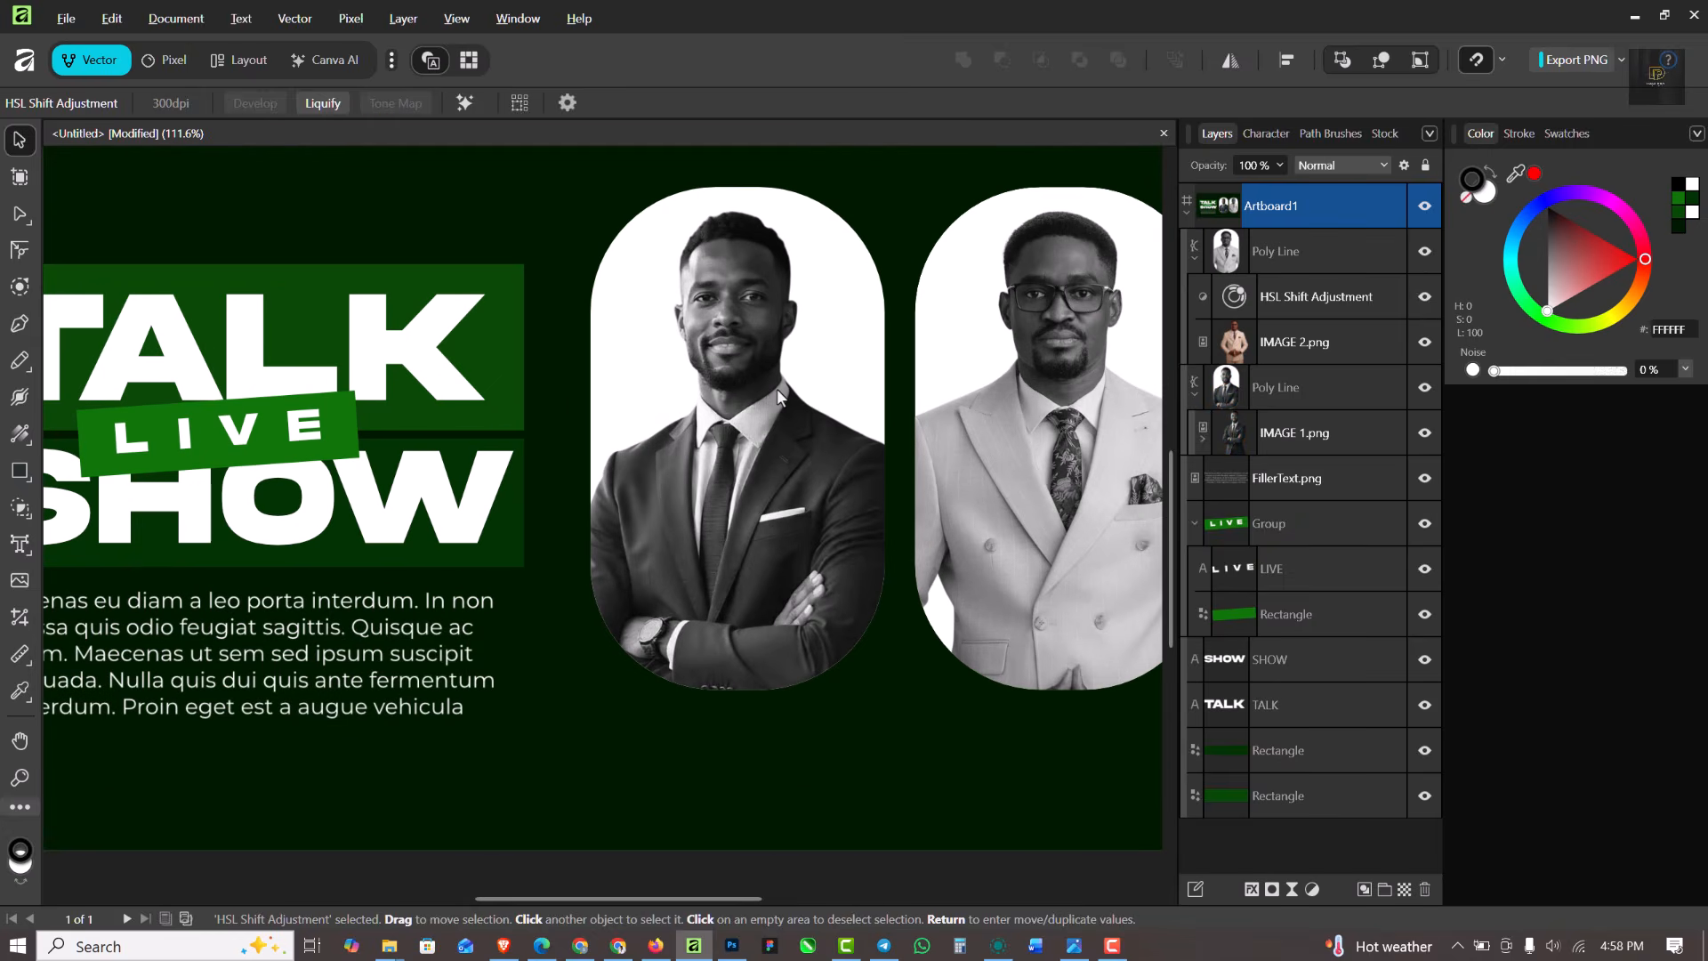
scroll(775, 386, "down", 3)
scroll(690, 333, "up", 2)
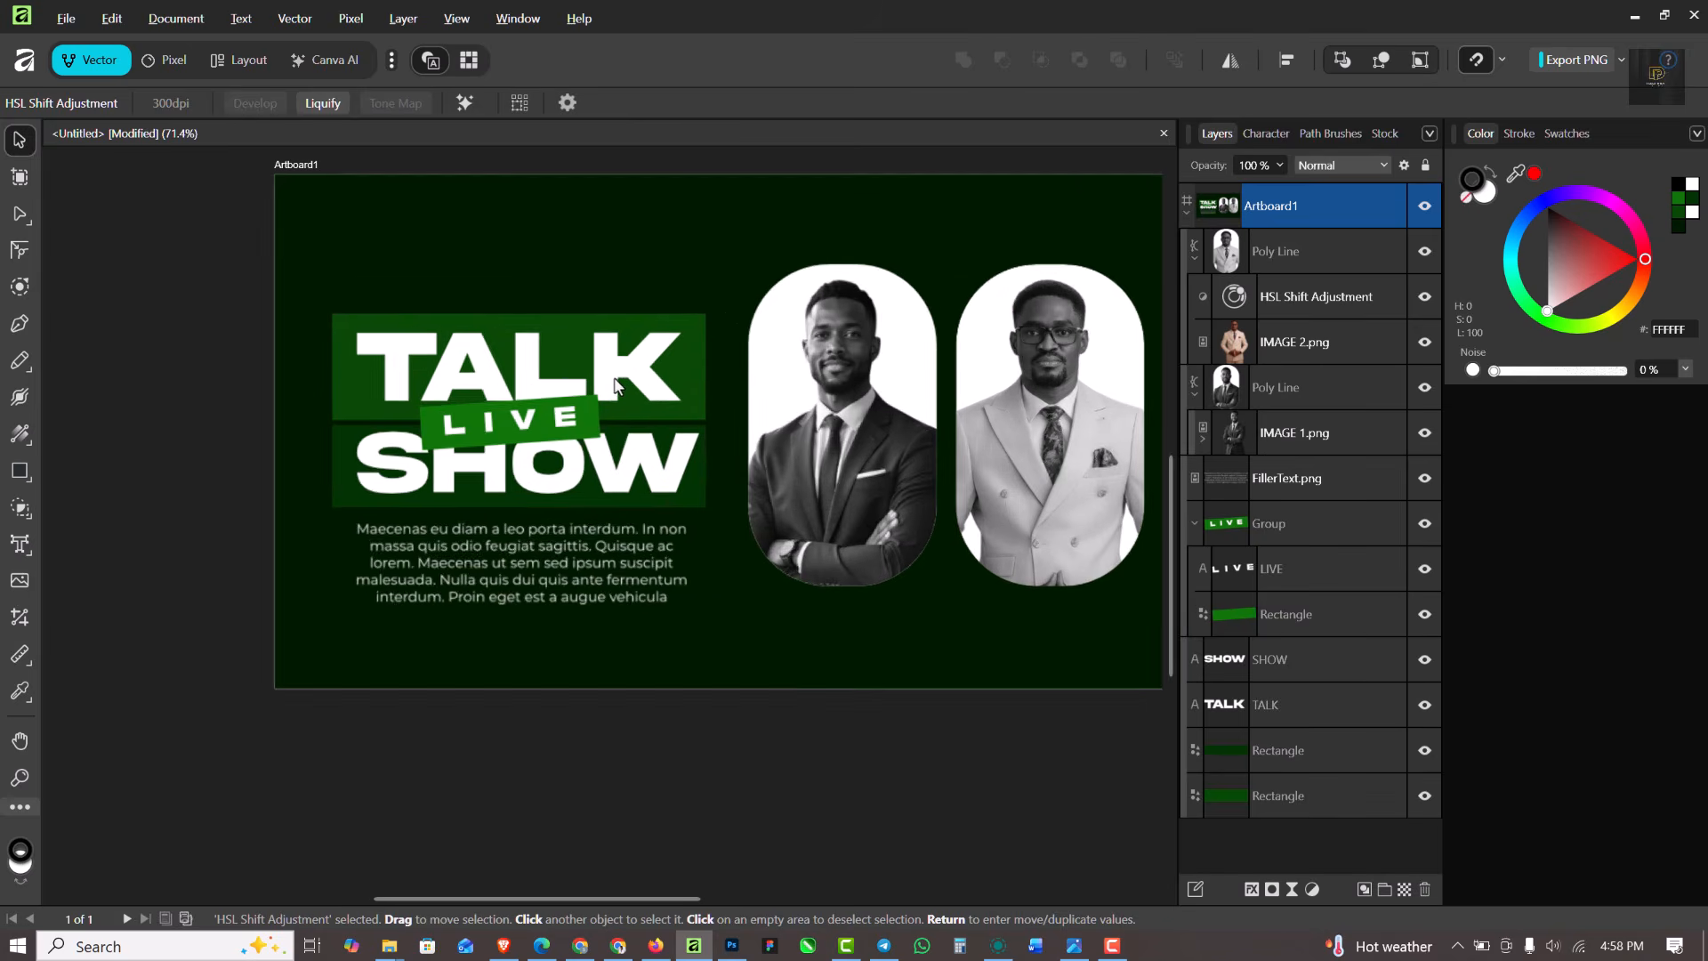
Add a pixel layer above the rectangle behind TALK and set the Paint Brush to bright yellow FBFF00
left_click(699, 335)
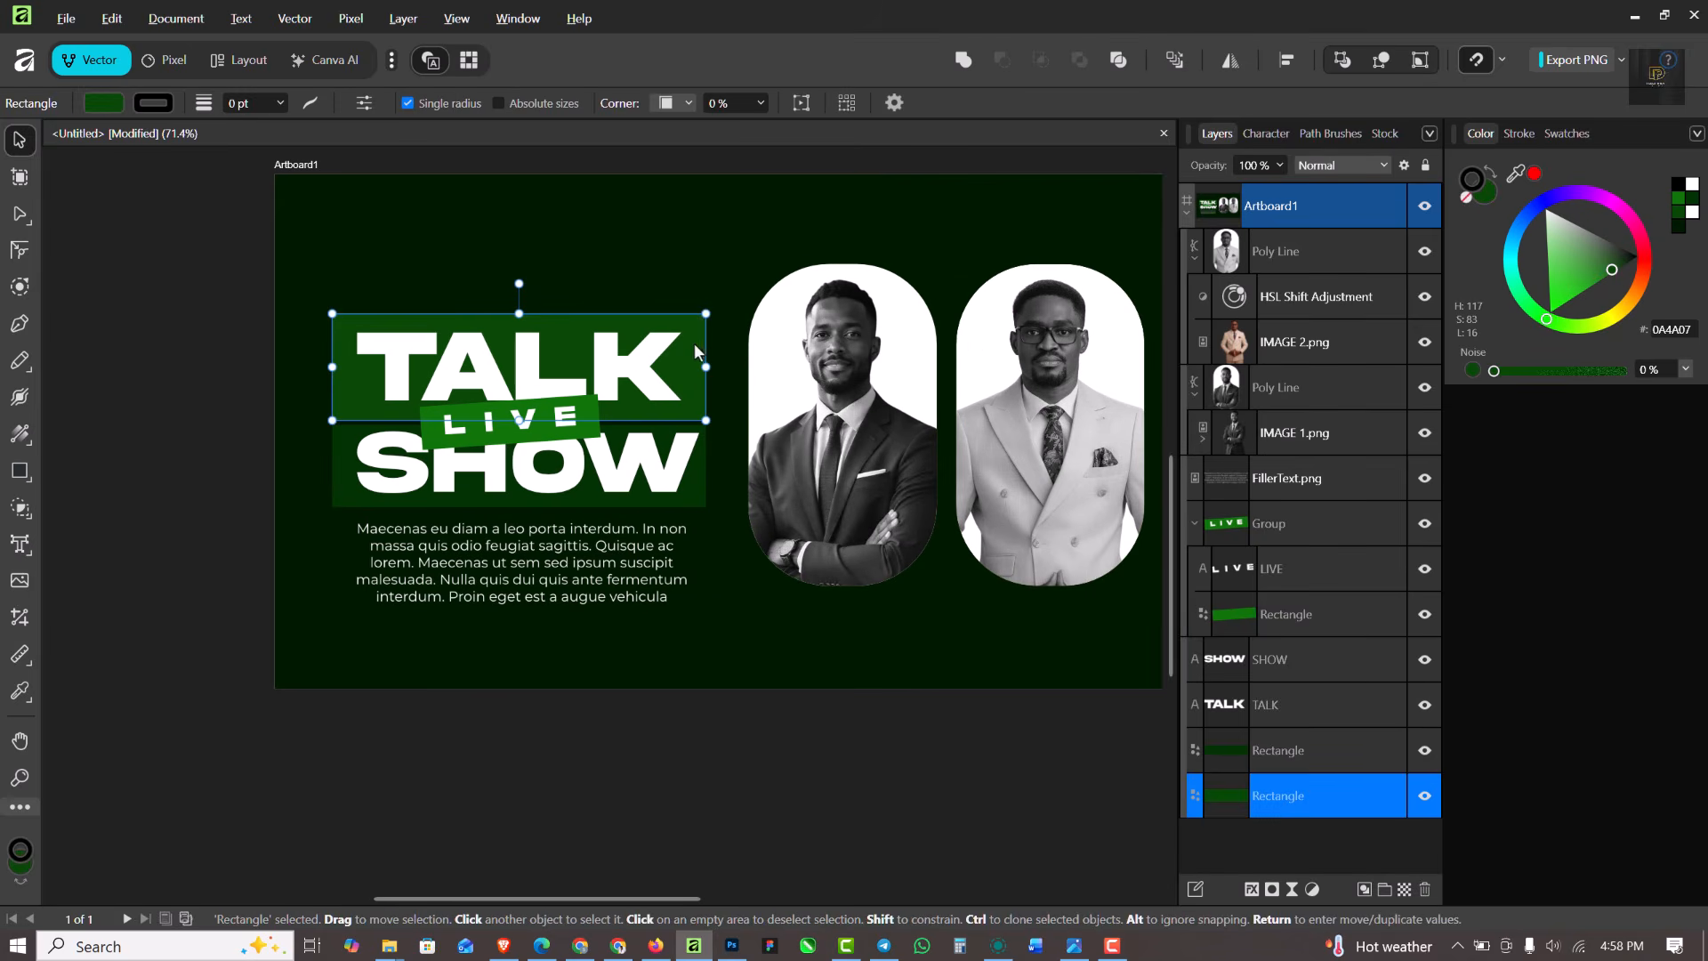
left_click(171, 60)
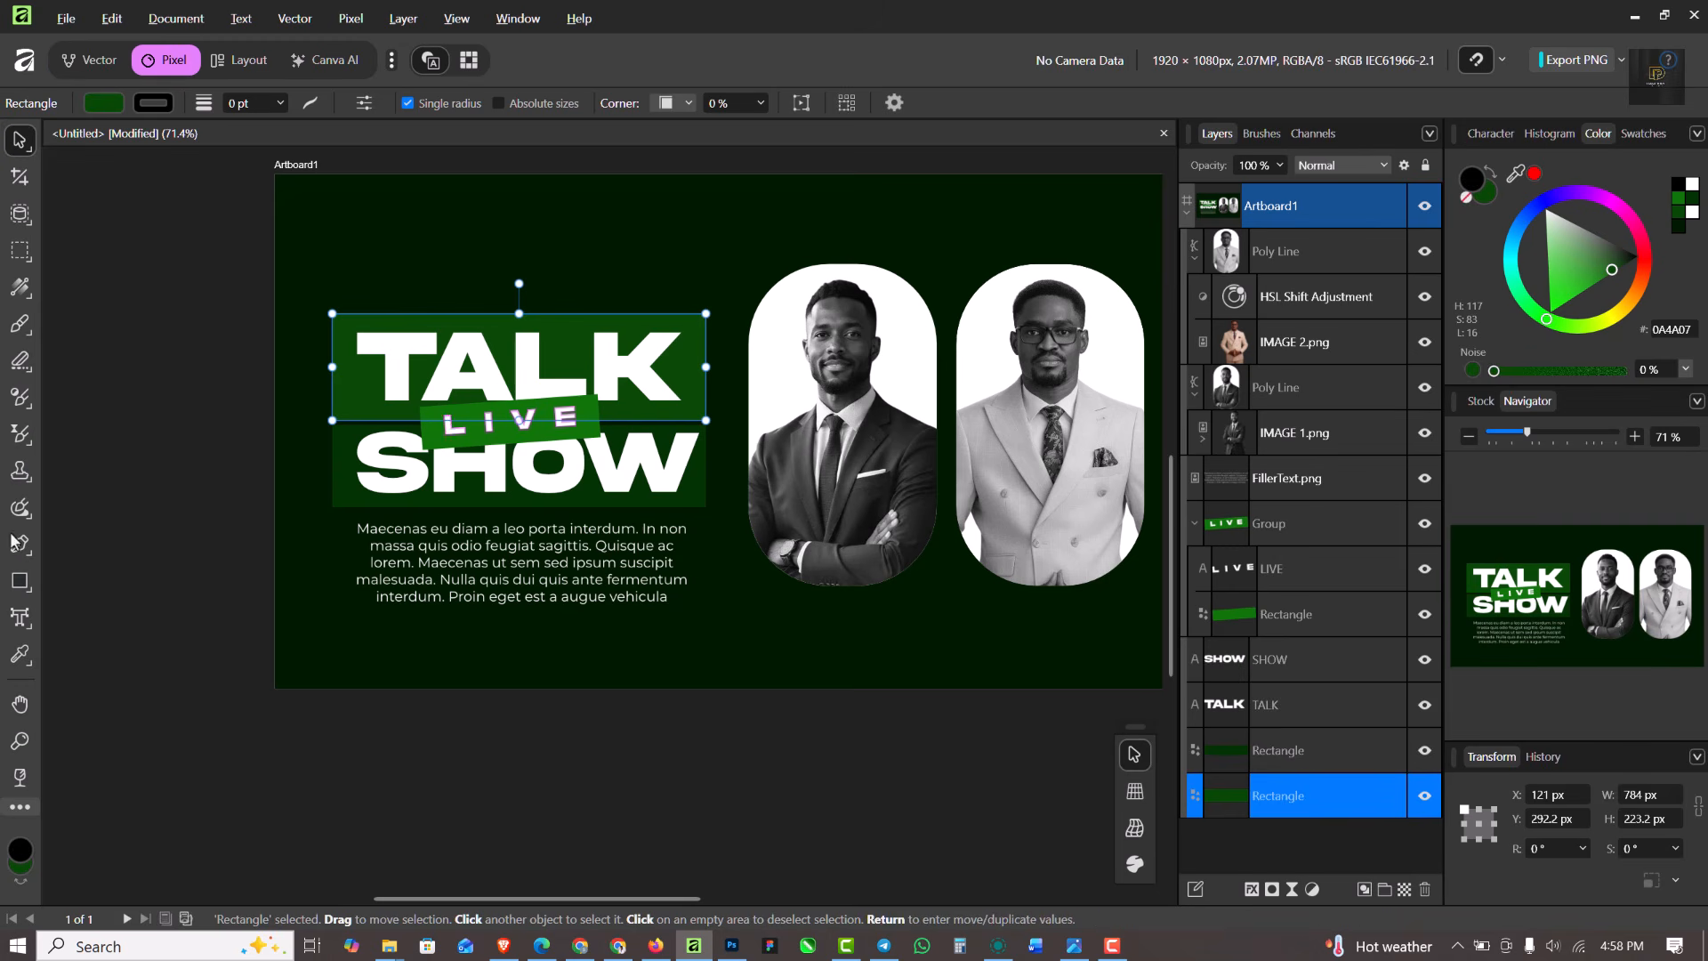
left_click(1402, 889)
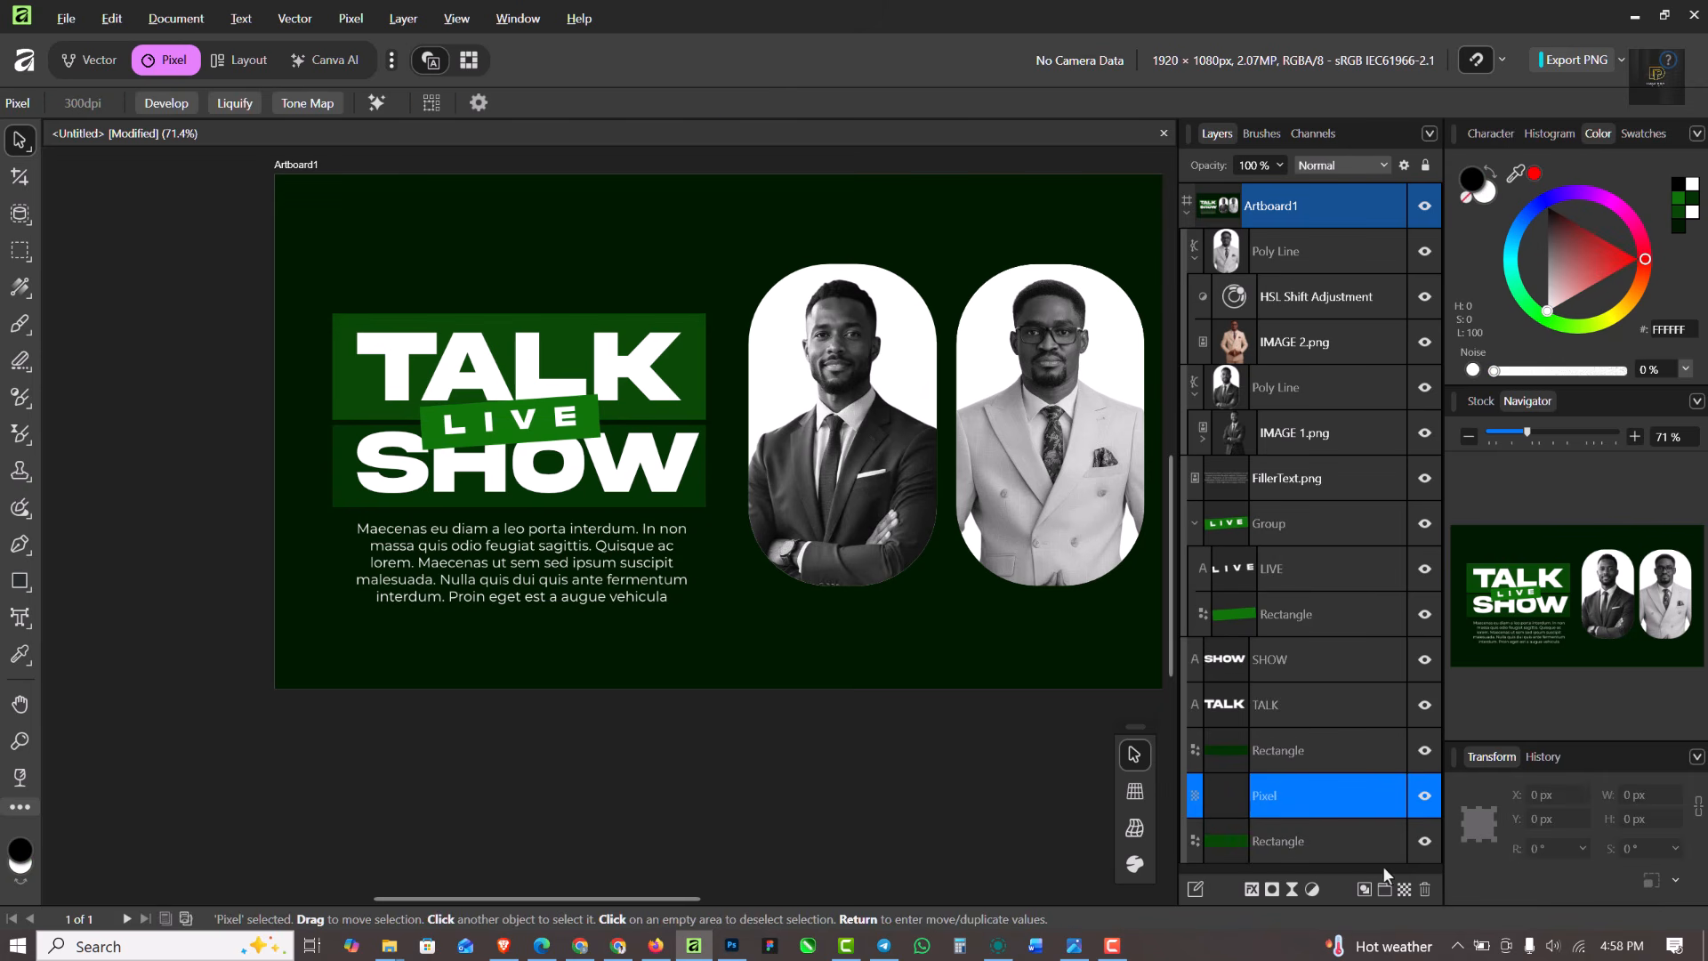
left_click(23, 326)
left_click(125, 323)
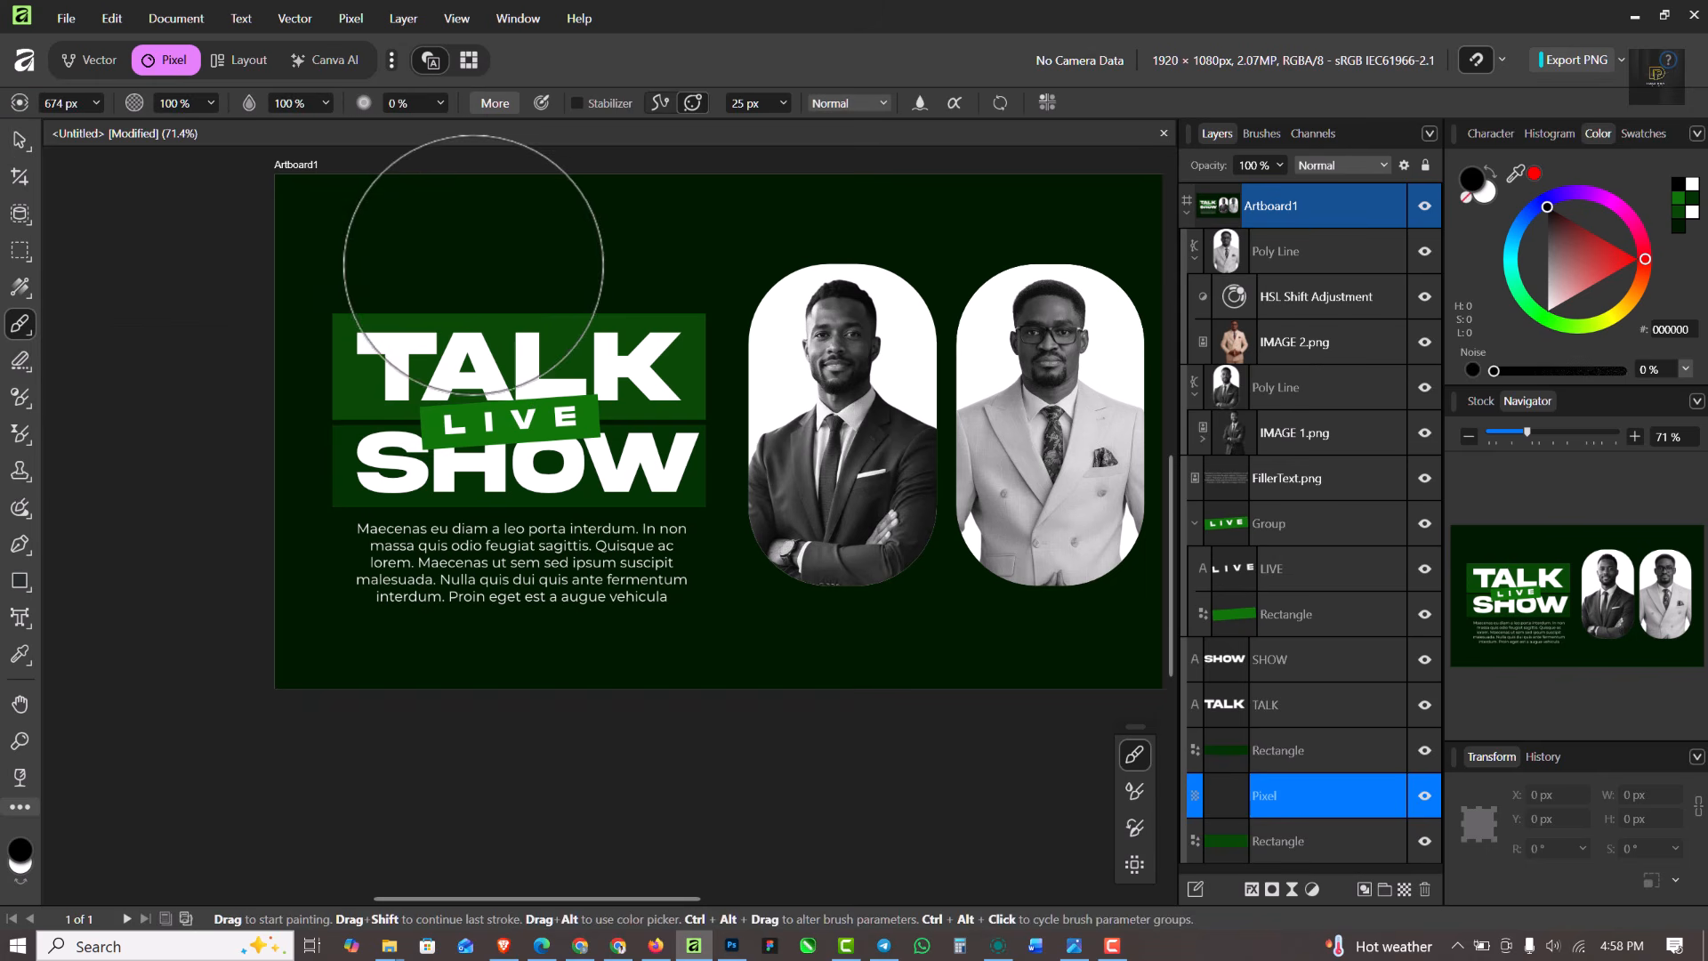
left_click_drag(1642, 276, 1592, 336)
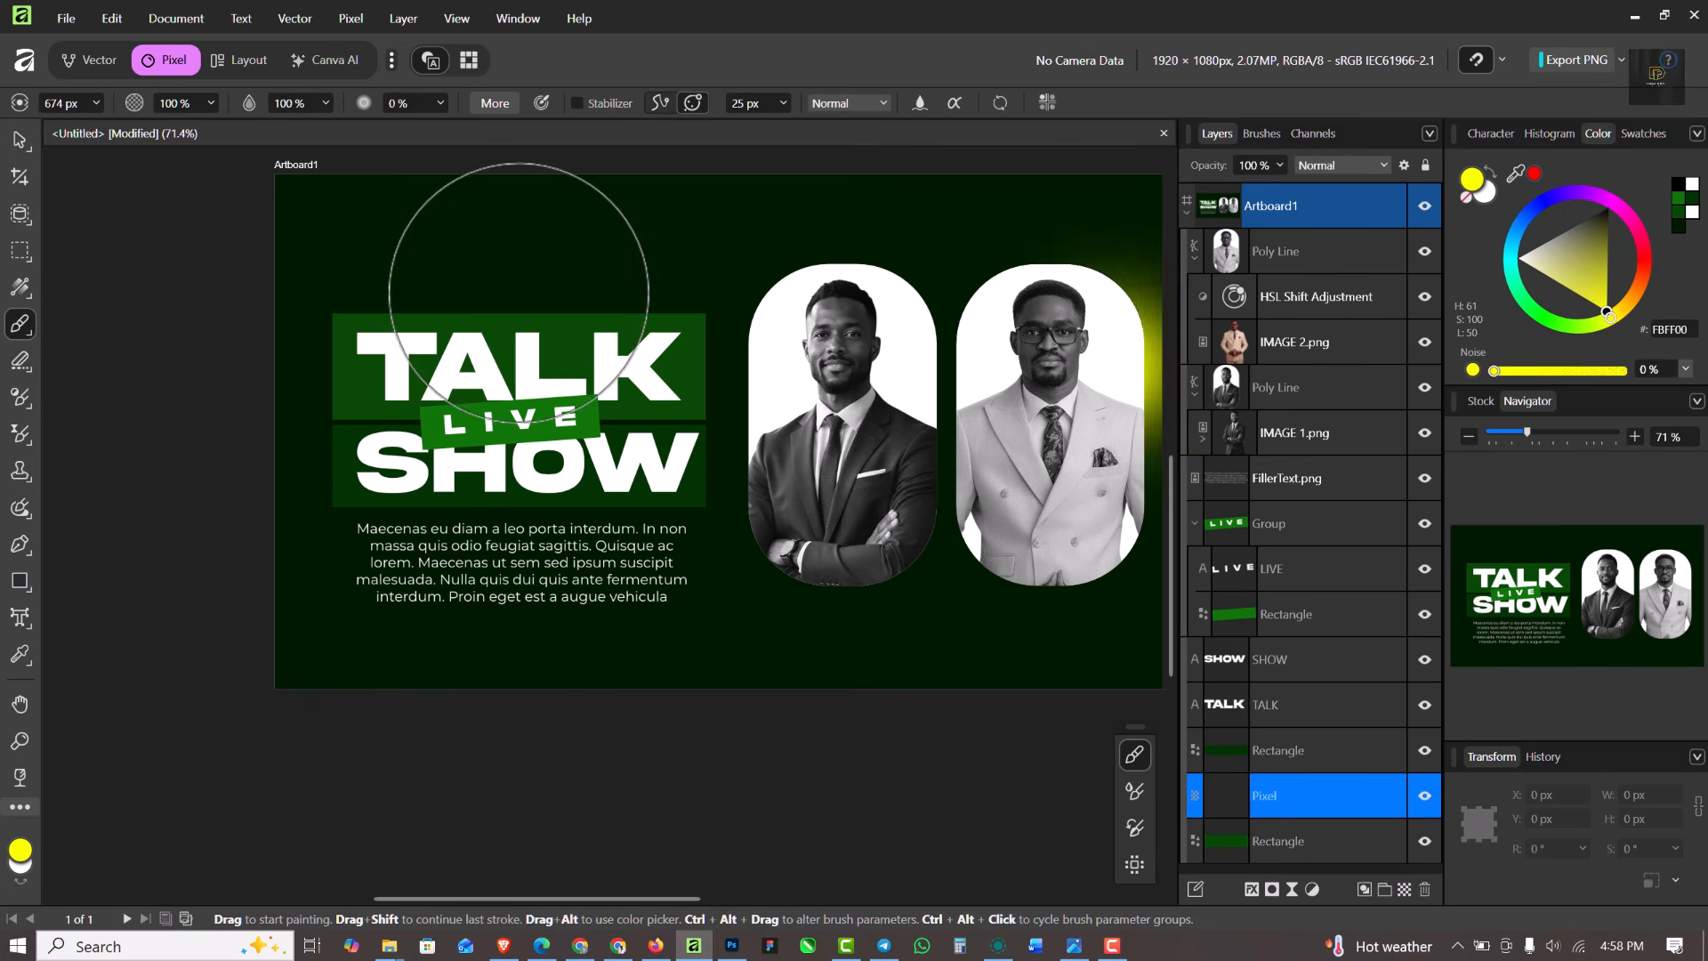
Clip the pixel layer inside the rectangle behind TALK and brush a soft yellow glow along its upper edge
left_click_drag(516, 289, 494, 264)
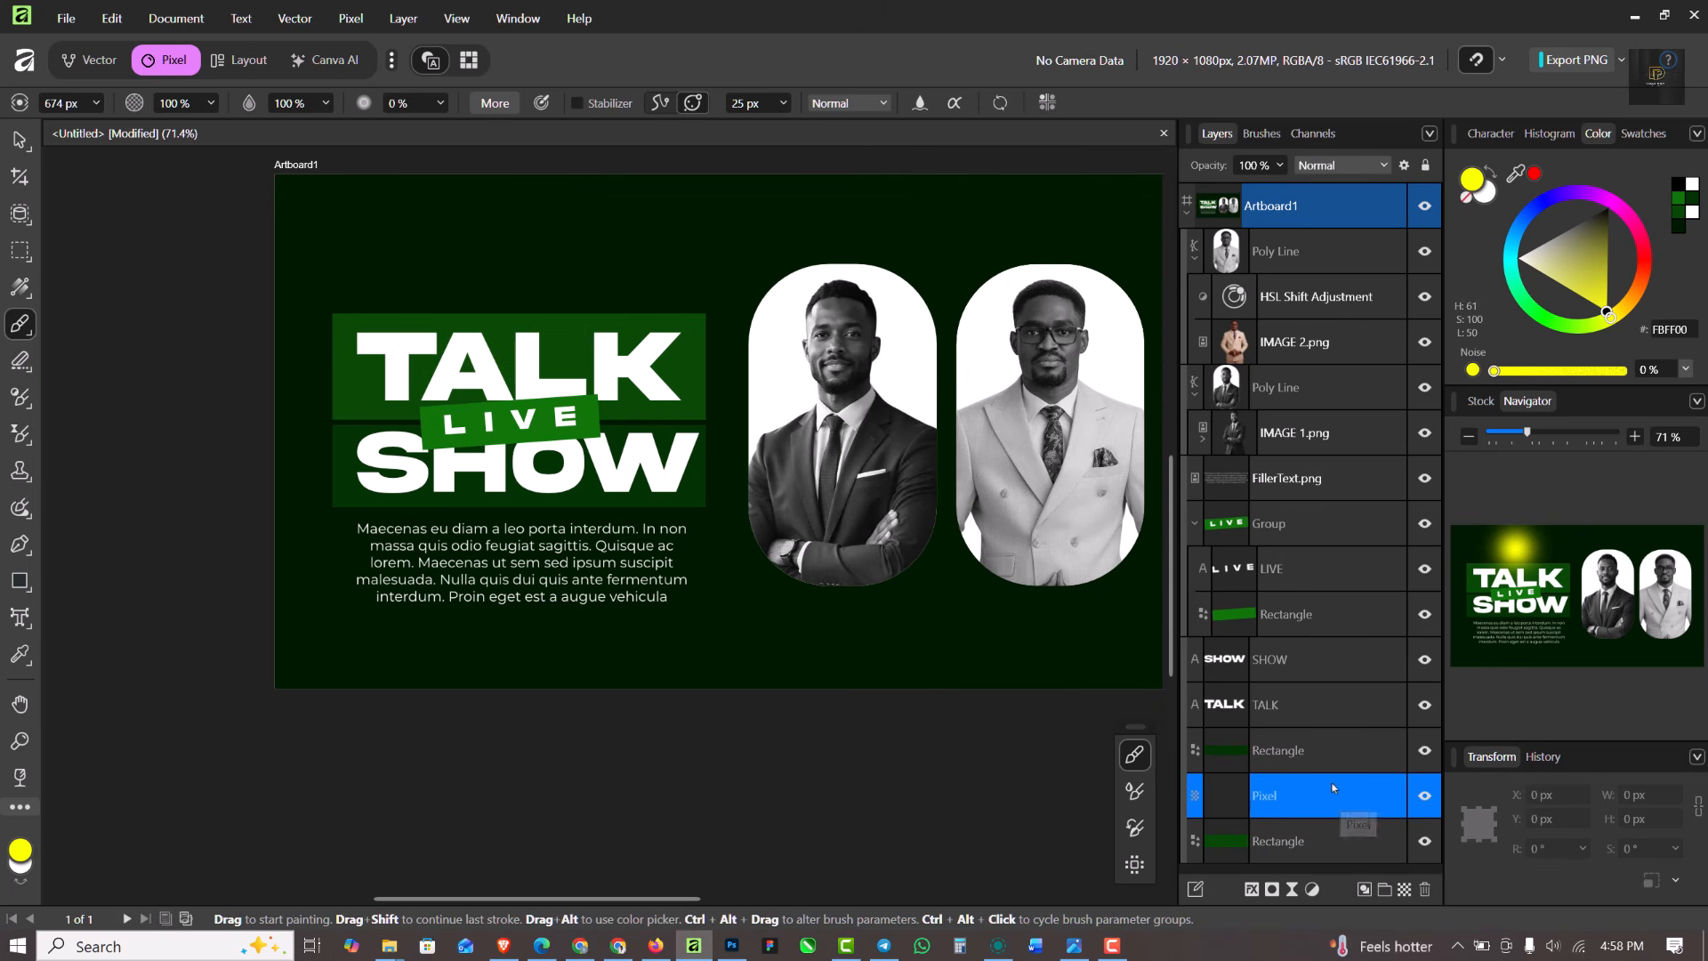
key("Delete")
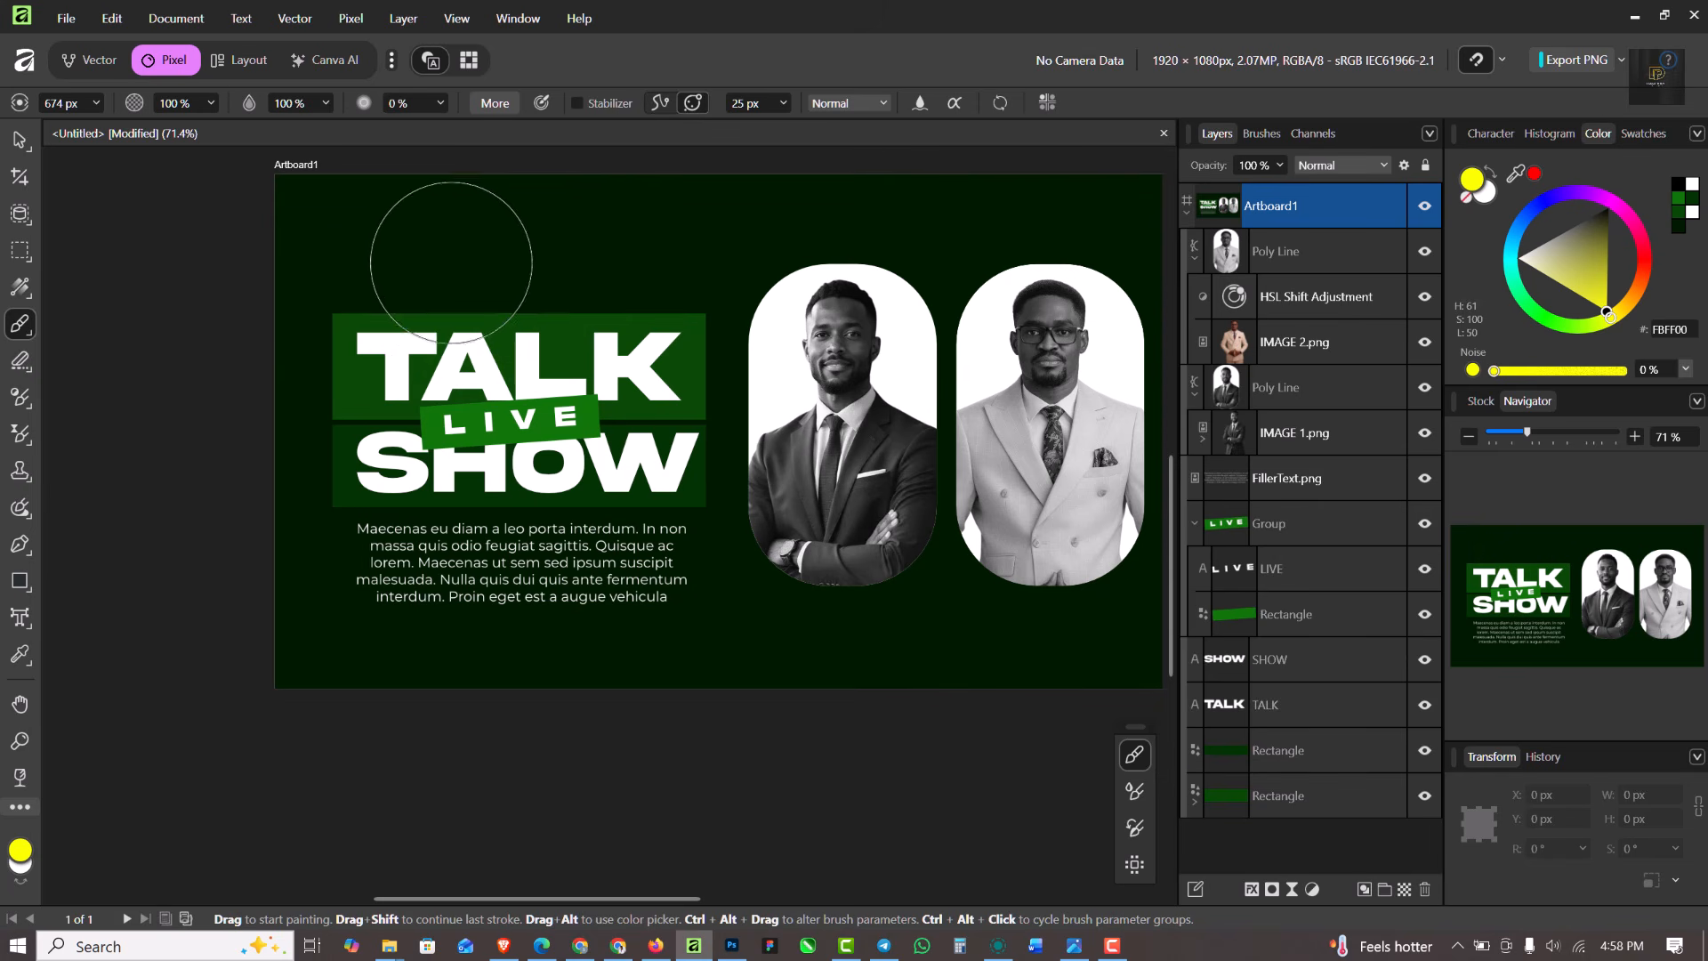
left_click(542, 260)
key("ctrl+z")
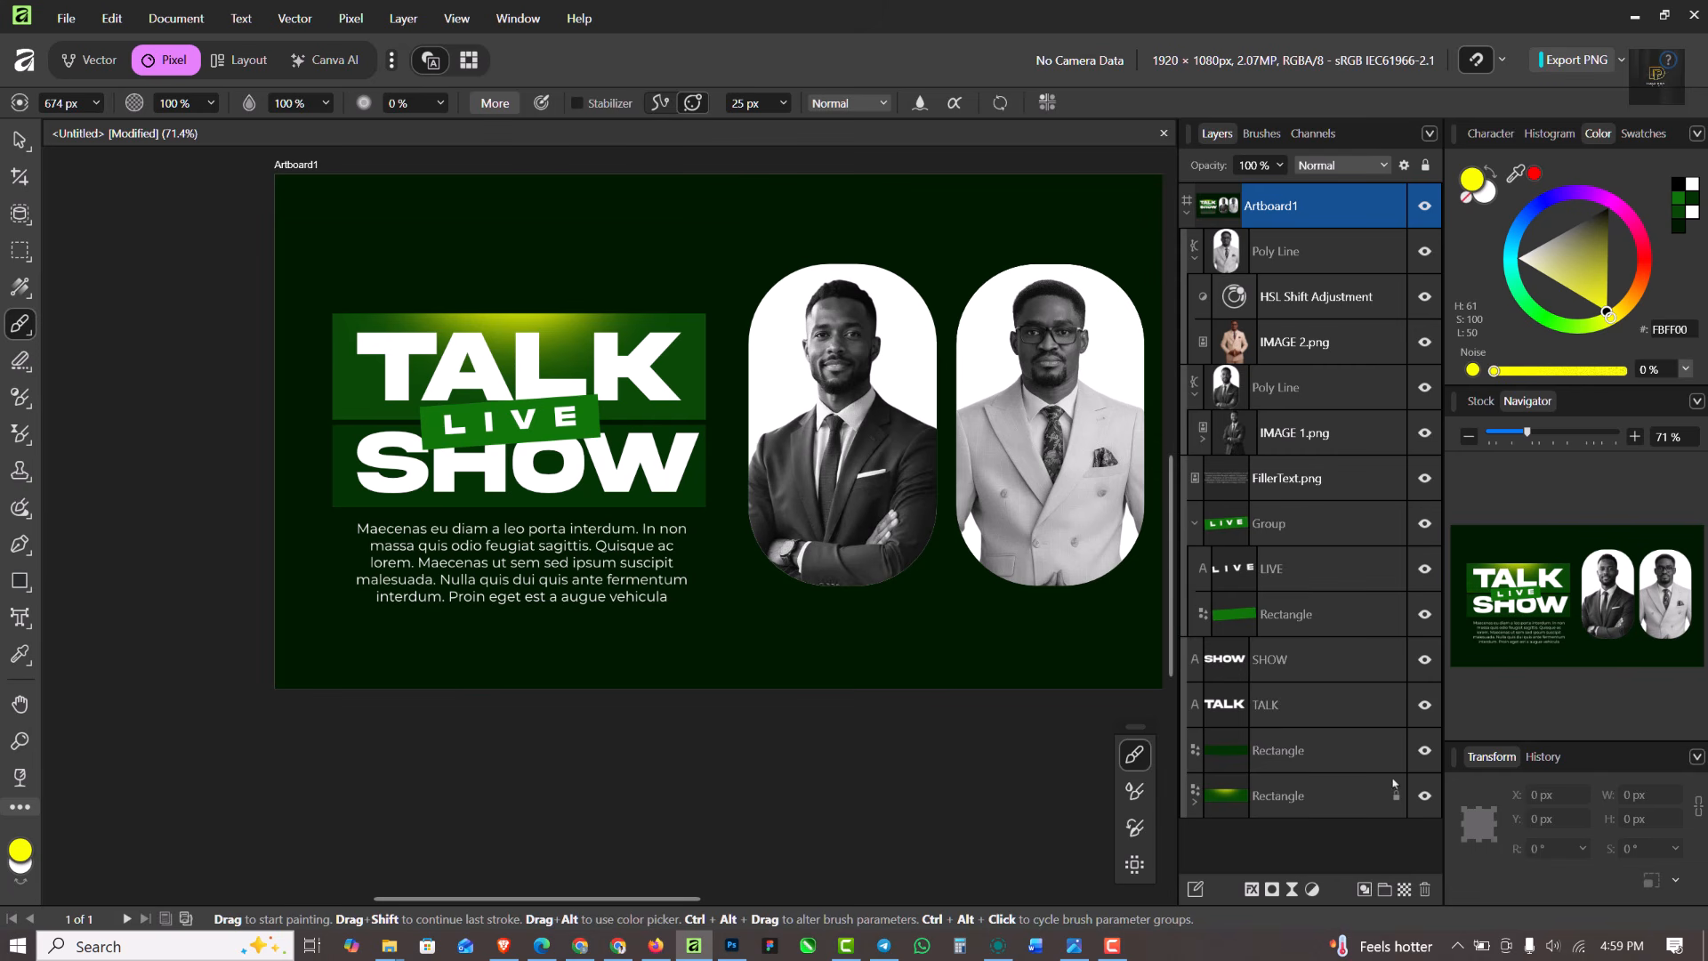
Add a pixel layer above the rectangle behind SHOW and clip it inside that rectangle
left_click(1312, 746)
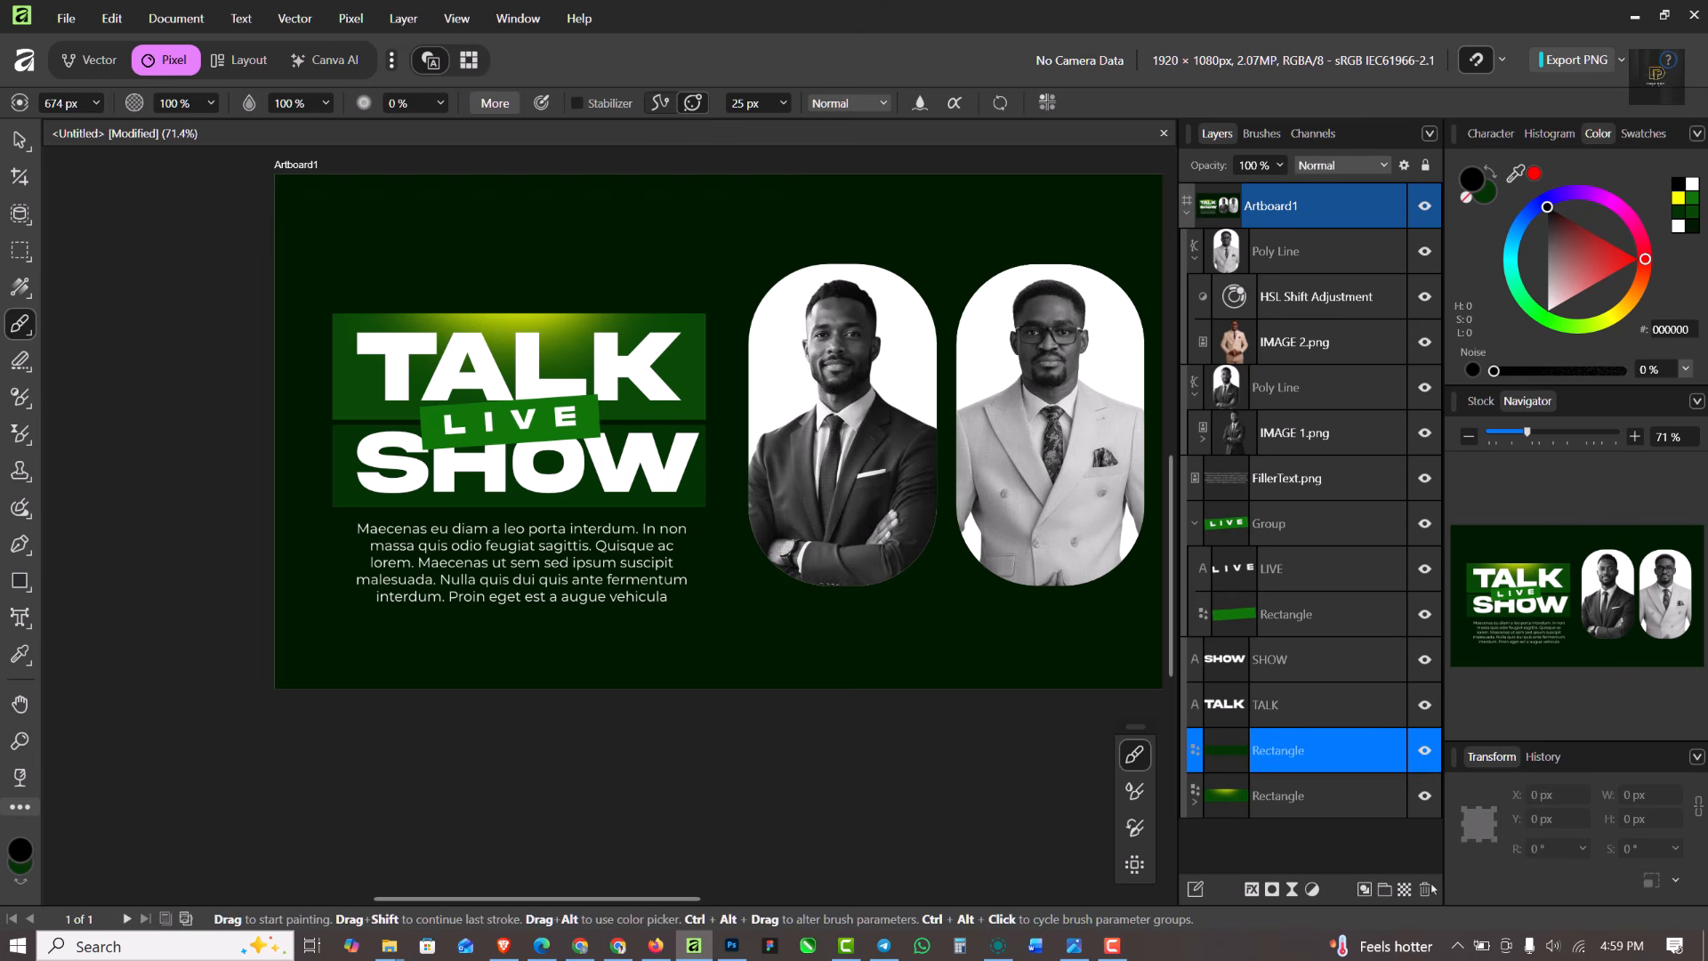
key("ctrl+shift+n")
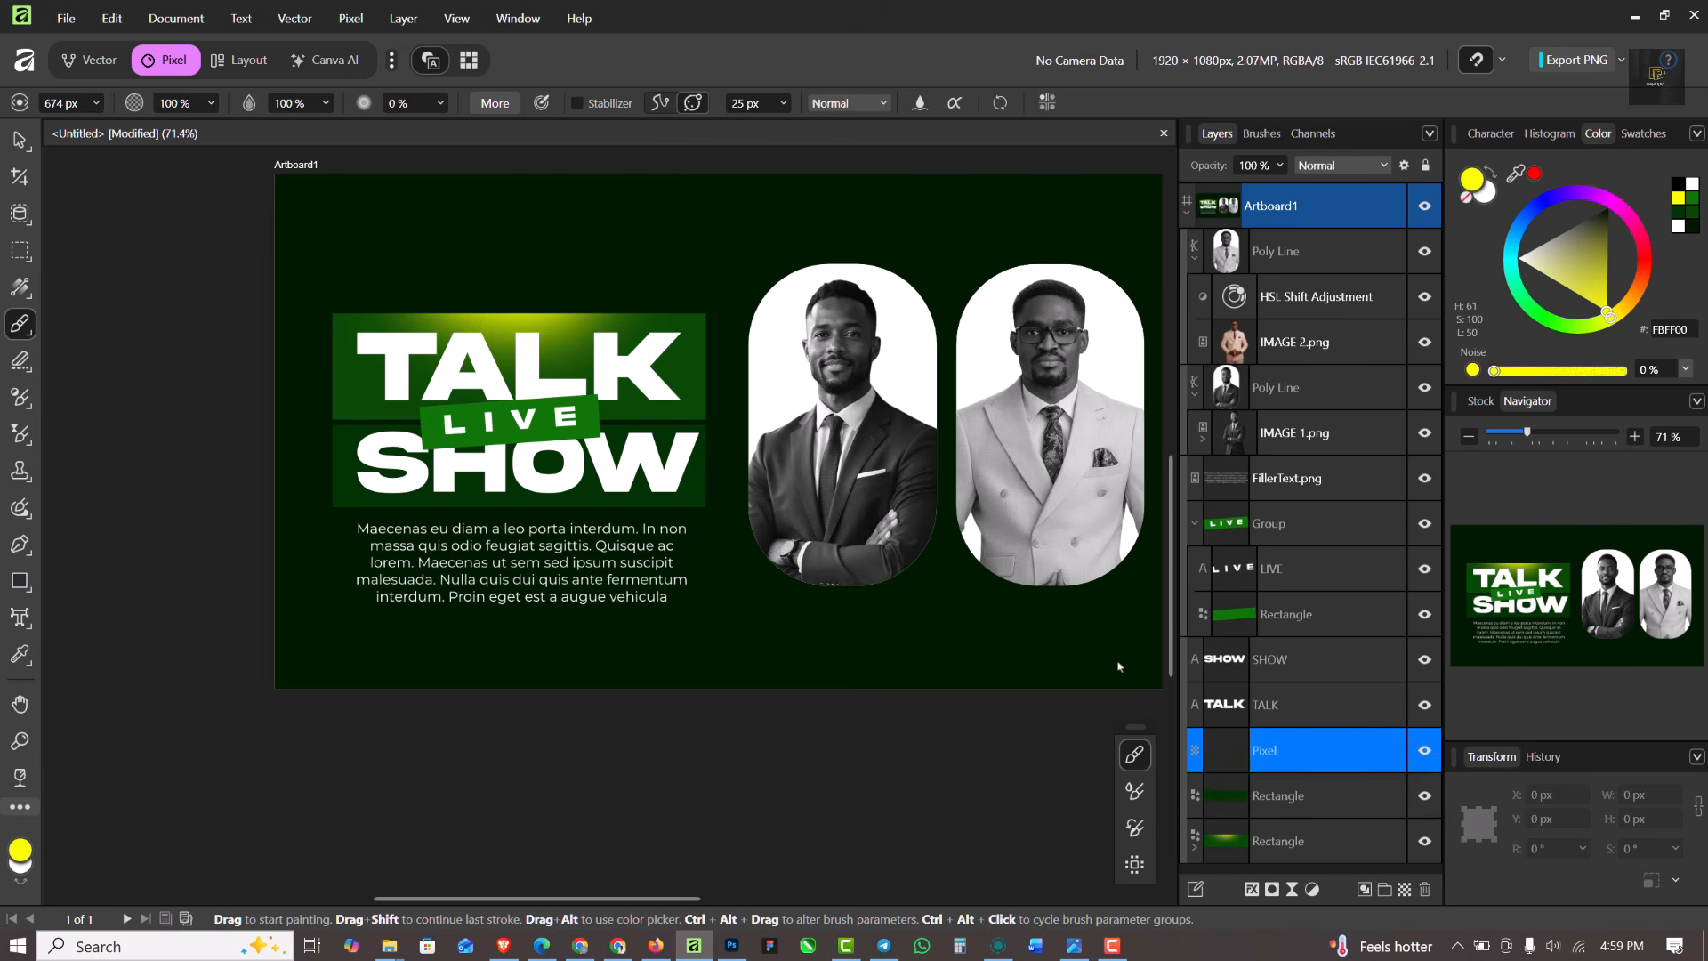
left_click(1154, 683)
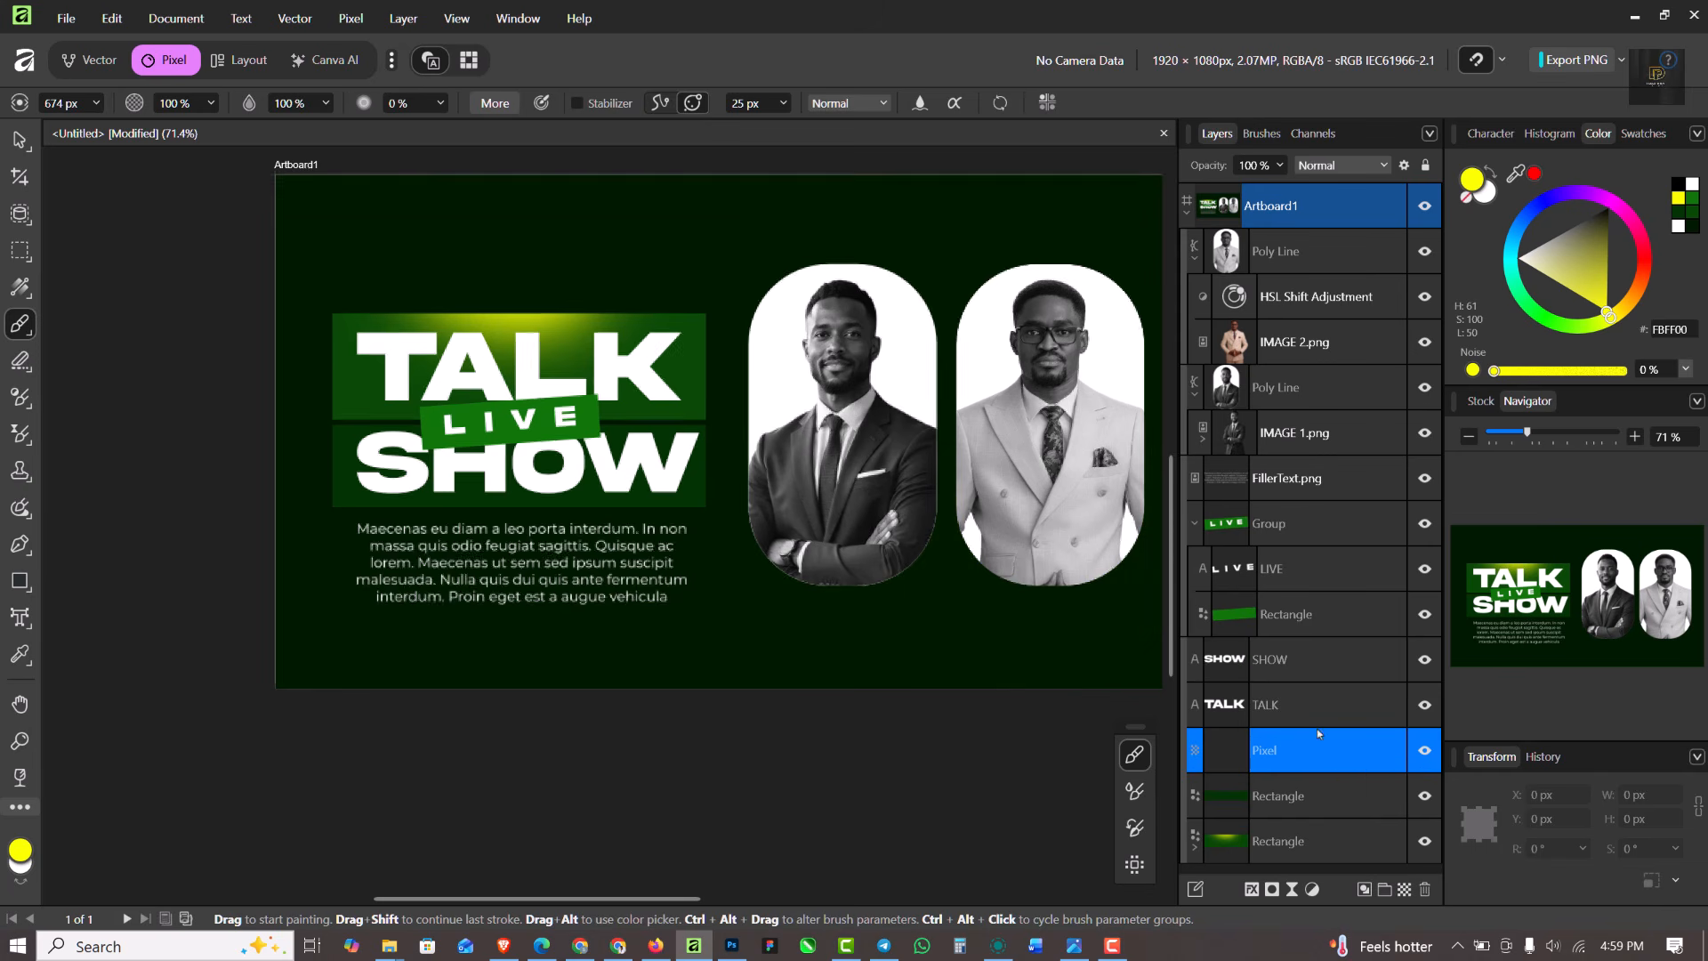
key("Delete")
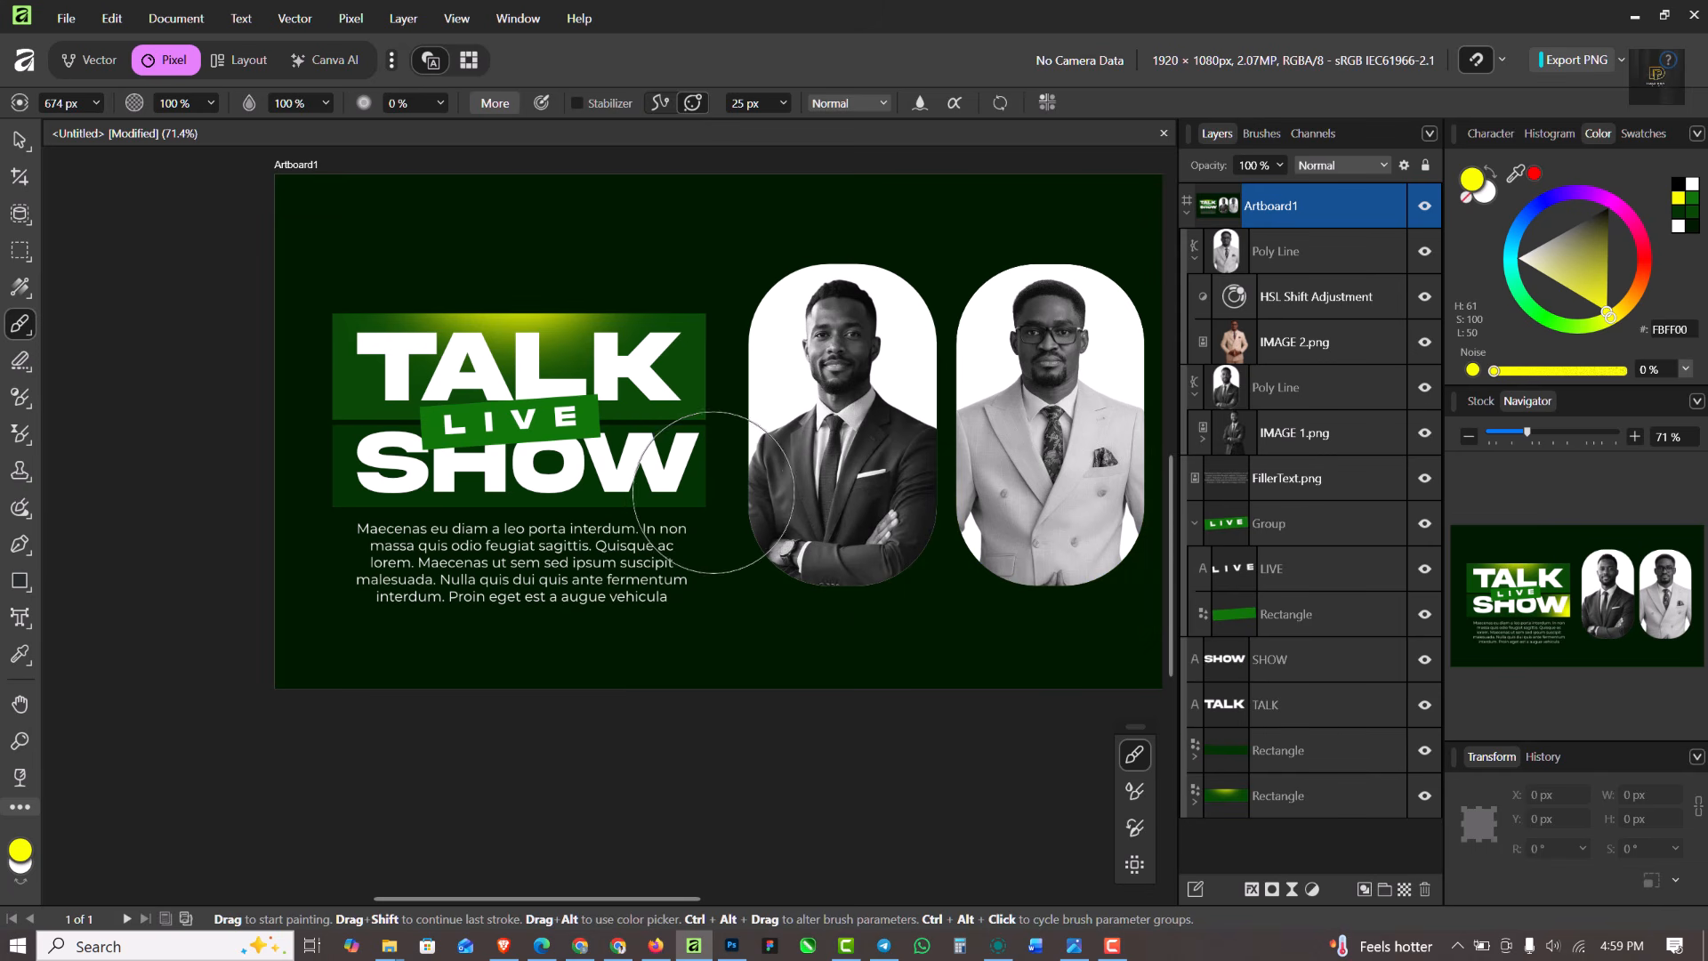
Brush soft yellow glows onto the right end and lower-left corner of the rectangle behind SHOW
key("ctrl+z")
key("ctrl+z")
key("ctrl+z")
key("ctrl+z")
key("ctrl+z")
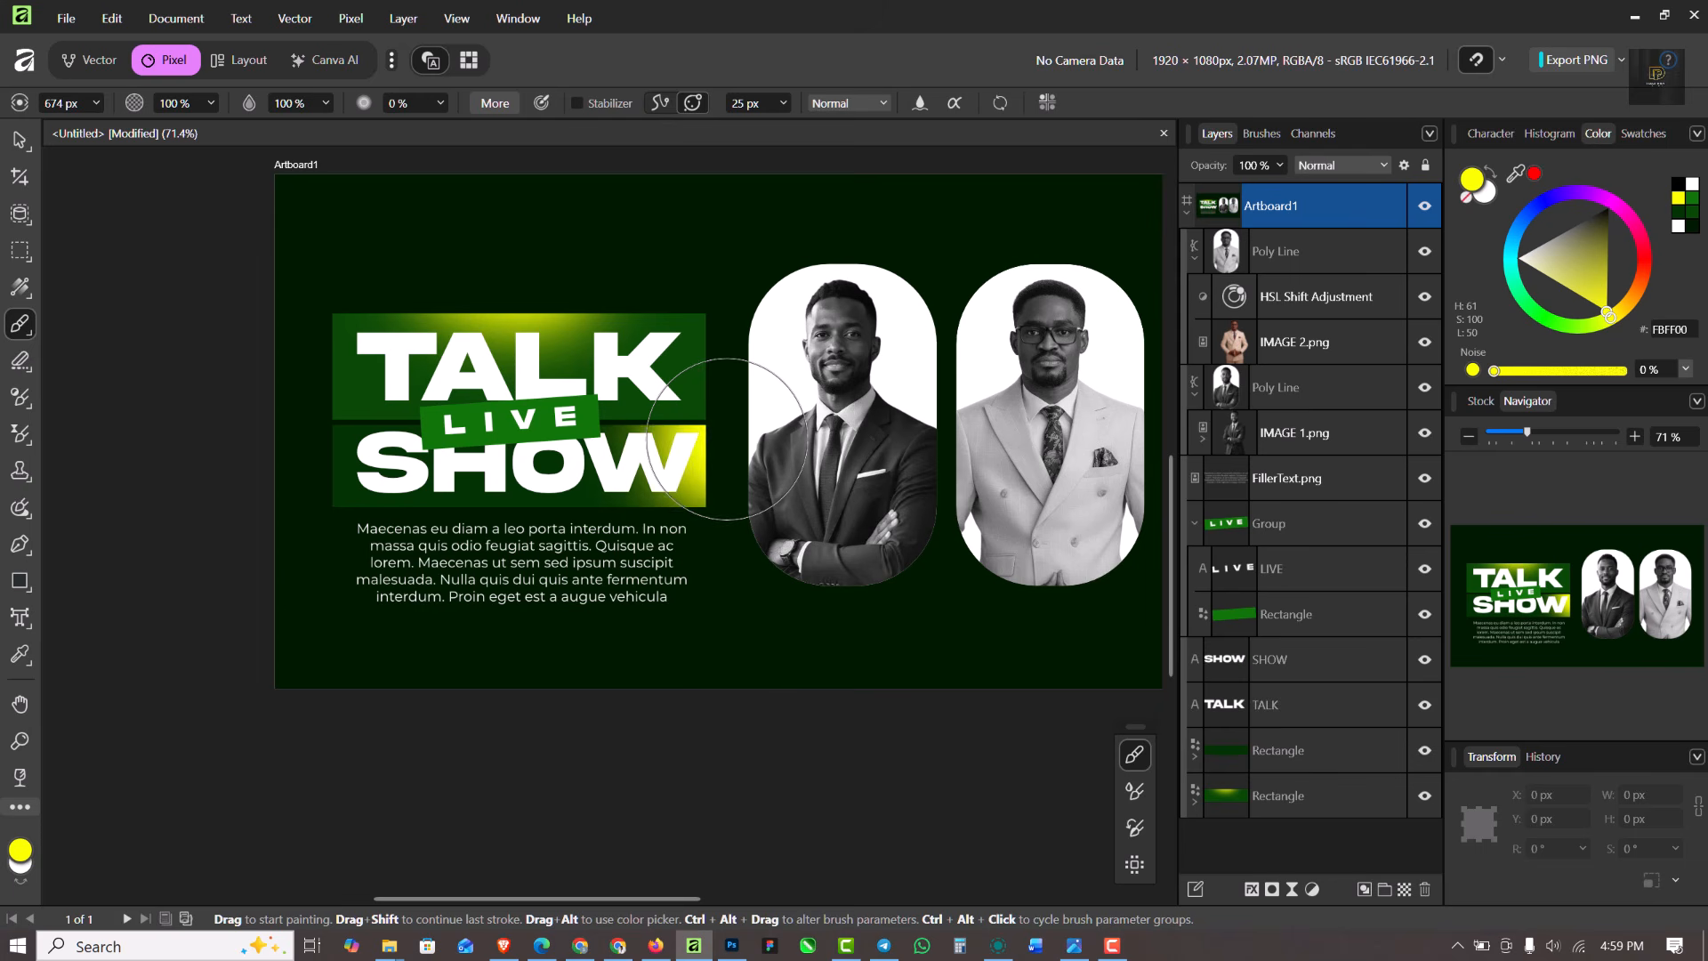
left_click(327, 534)
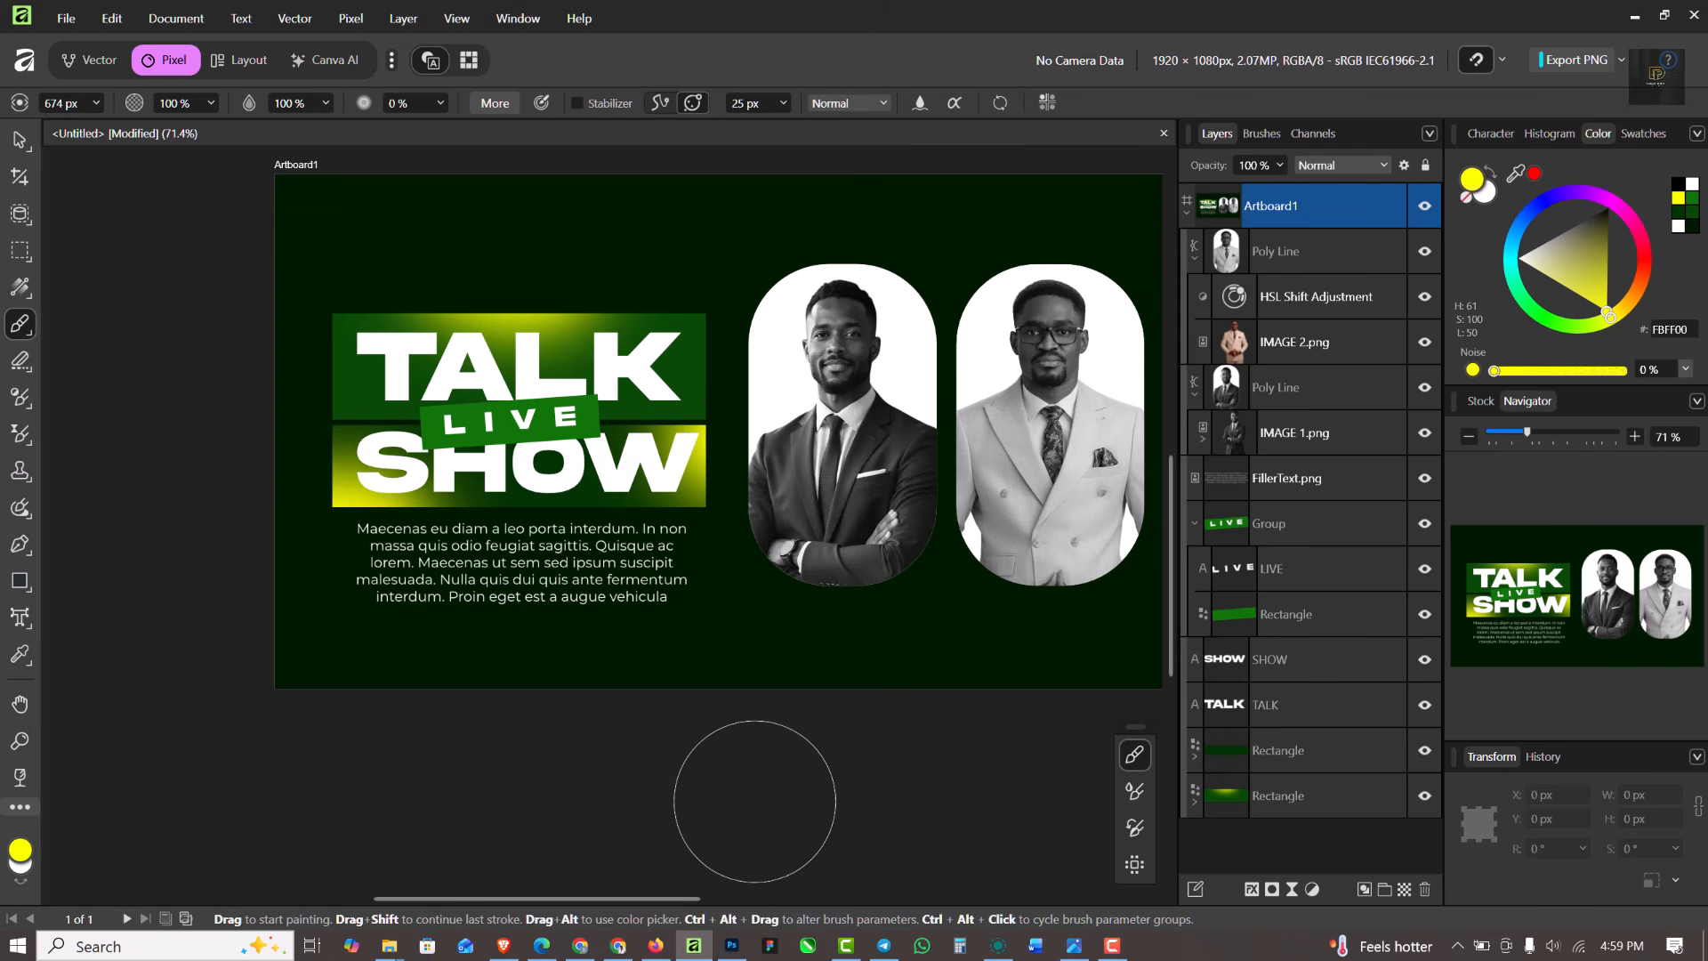
Darken the fill of the rectangle behind TALK to green 023000 and deselect it
left_click(20, 140)
left_click(700, 346)
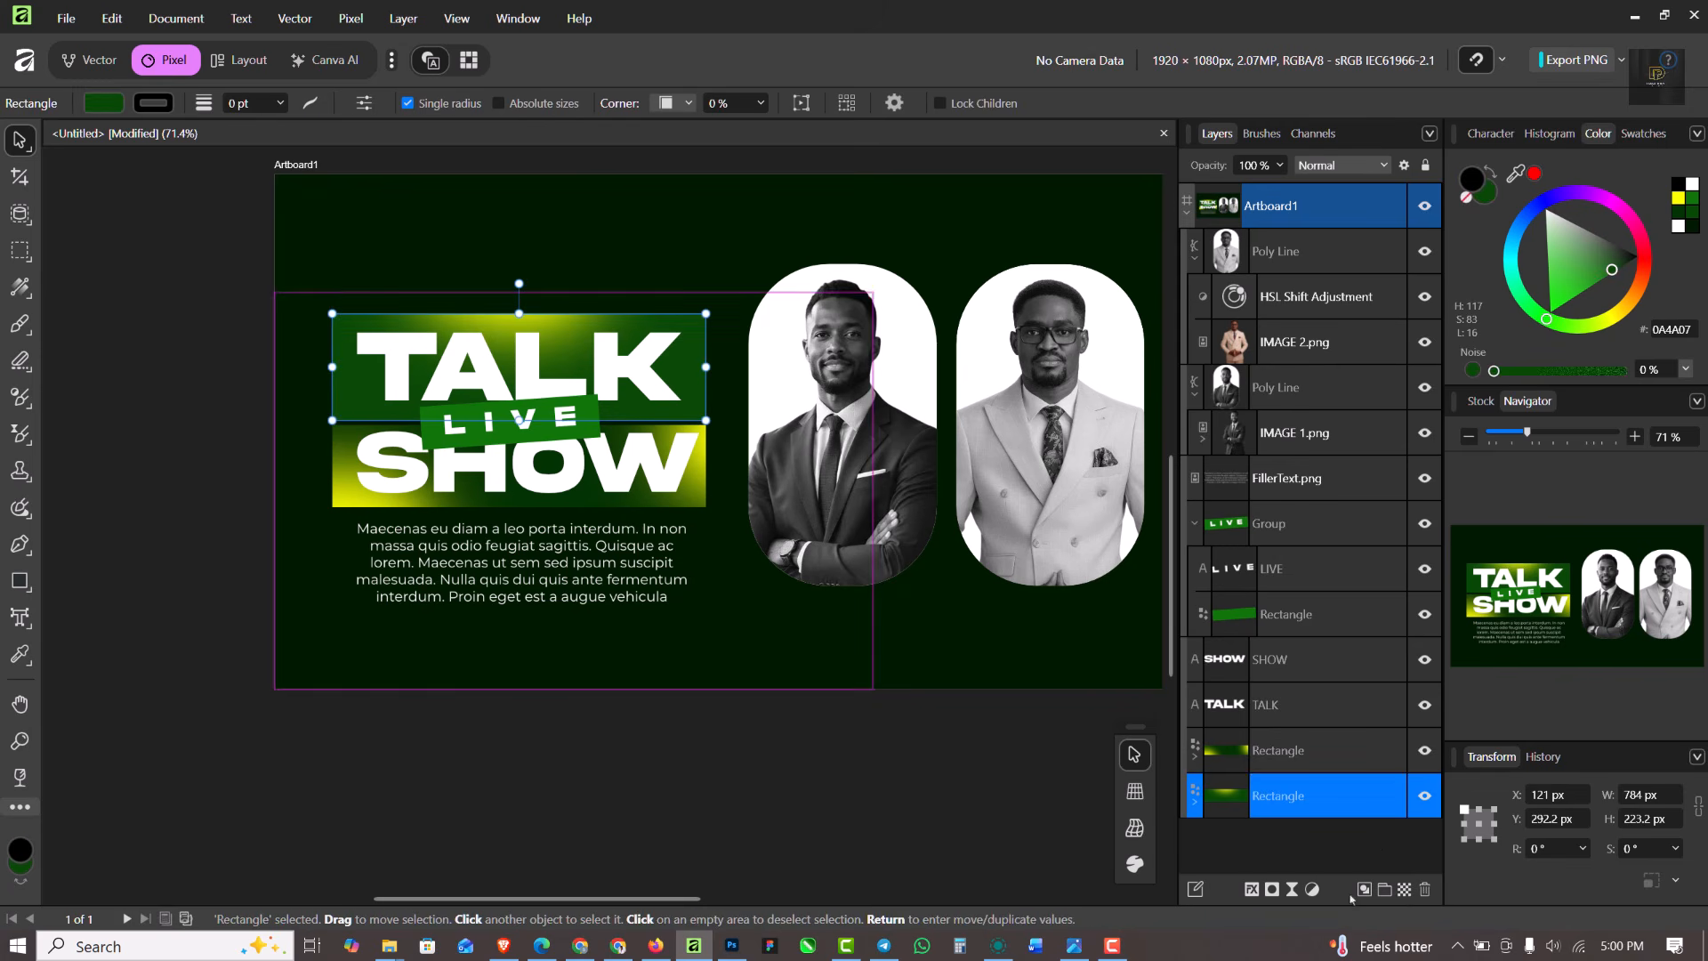
left_click_drag(1612, 276, 1621, 266)
scroll(590, 437, "down", 3)
scroll(764, 370, "up", 3)
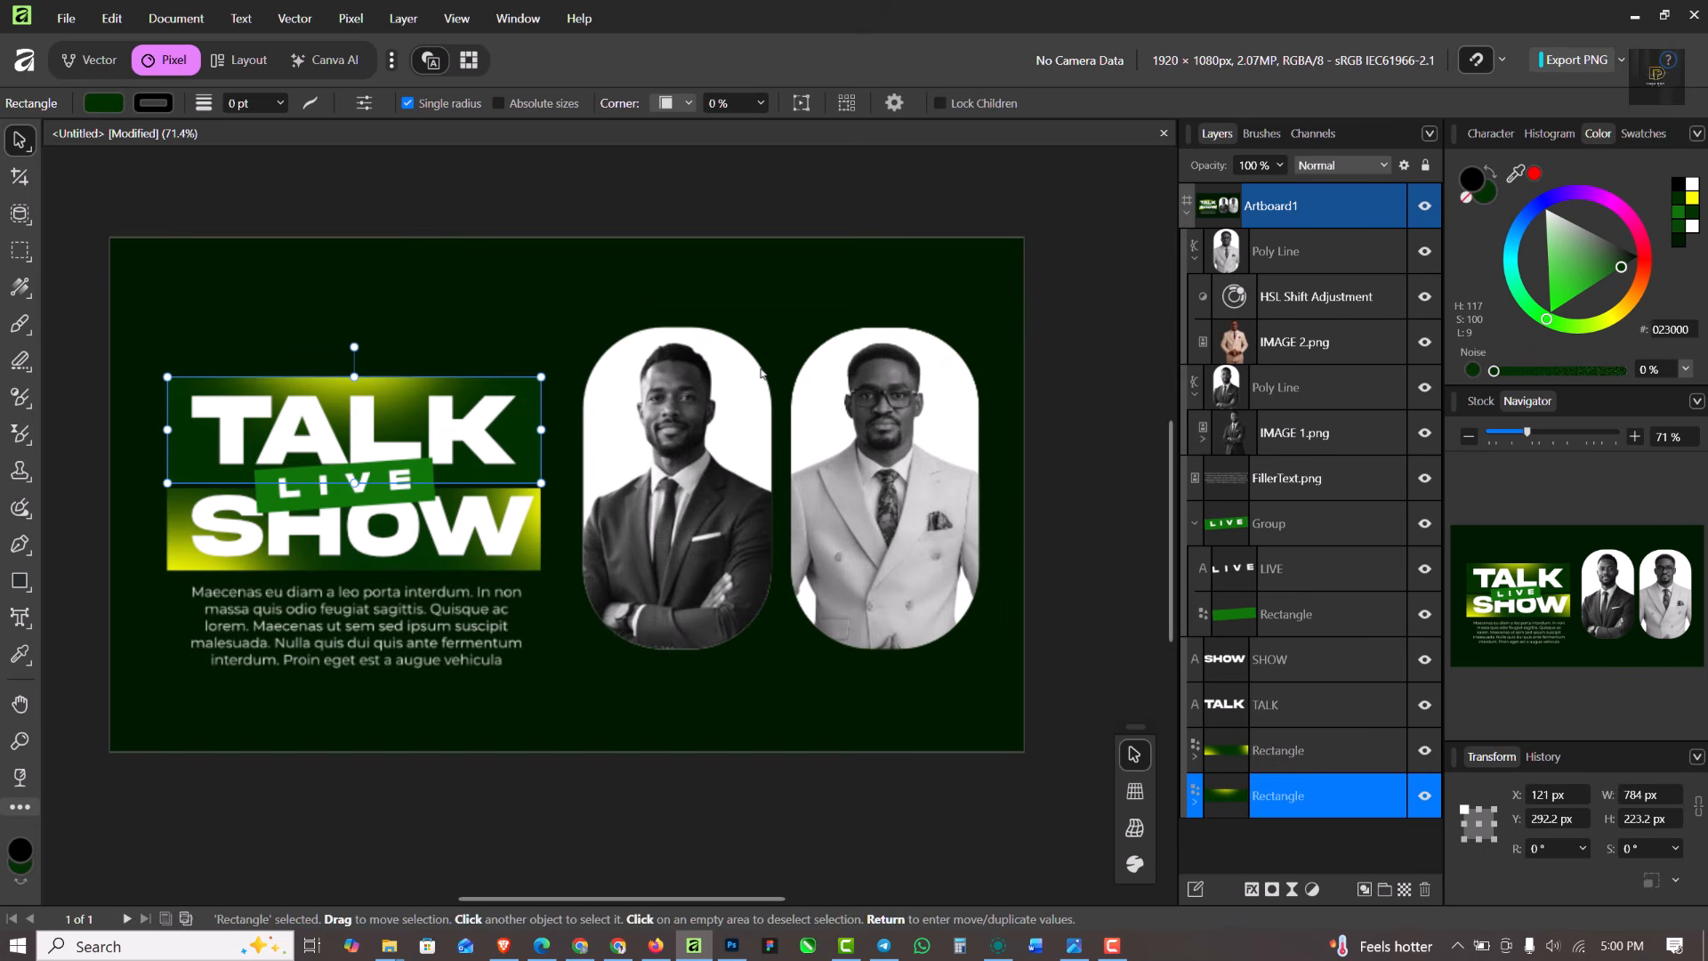
left_click(834, 269)
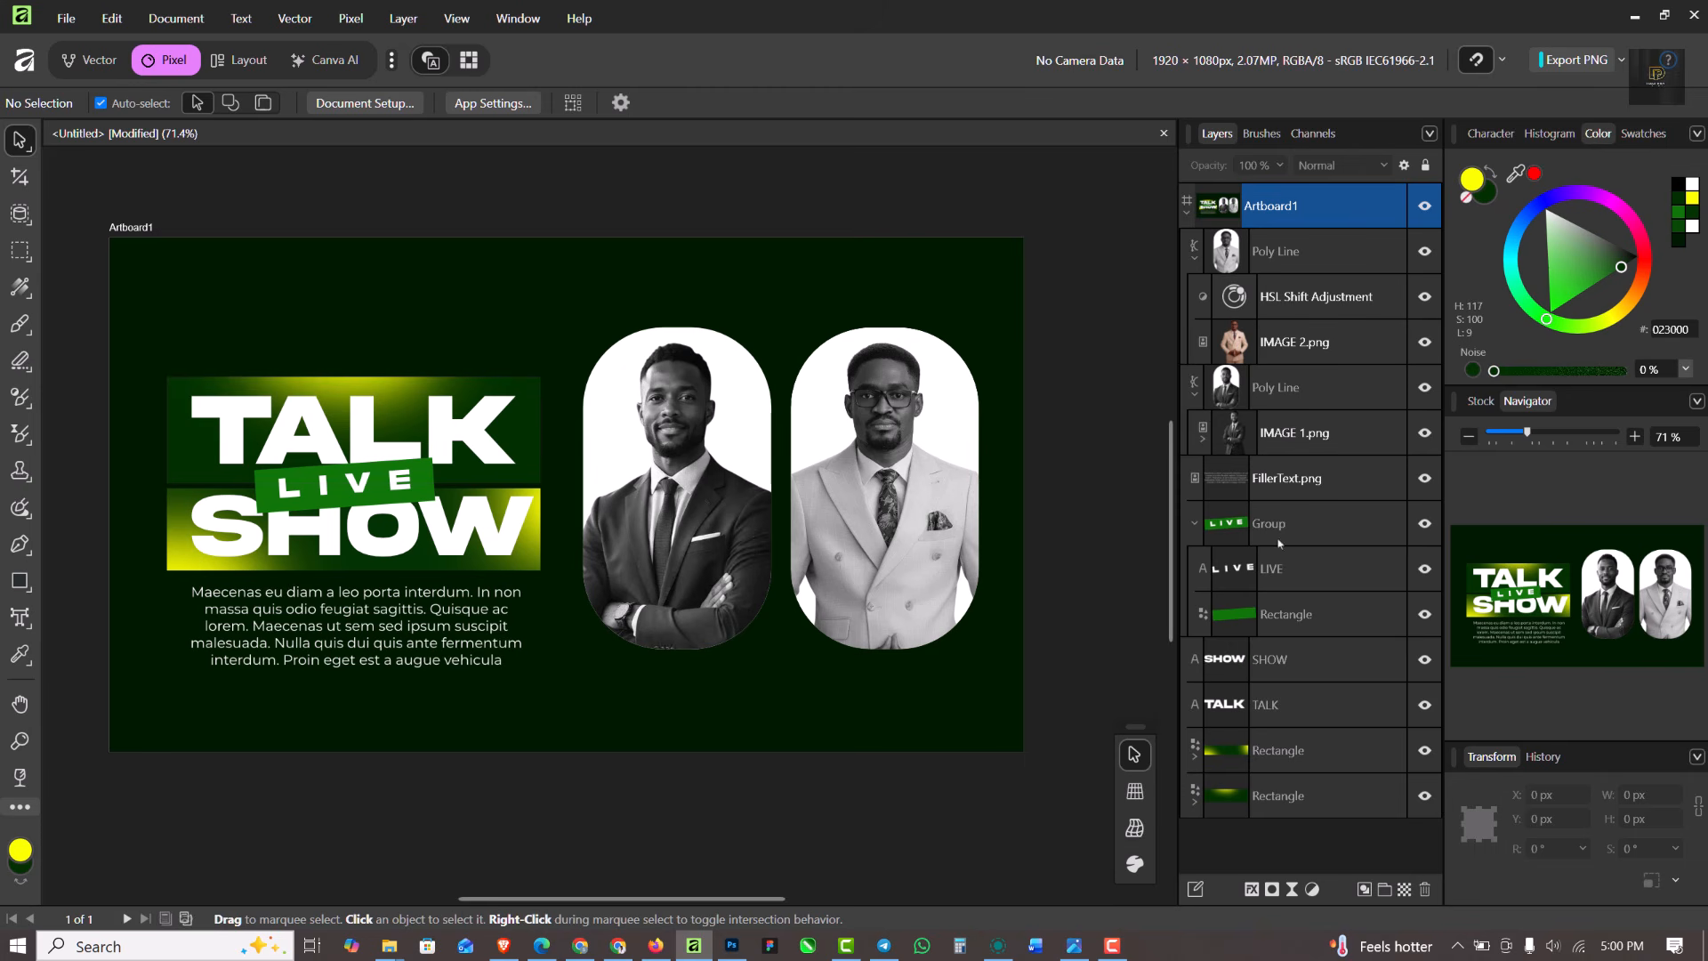
Select the right portrait's frame layer, then switch to File Explorer and open the GREEN BACKGROUND folder within GRAPHICS BUNDLE 1.0's PREMIUM BACKGROUNDS
left_click(1331, 800)
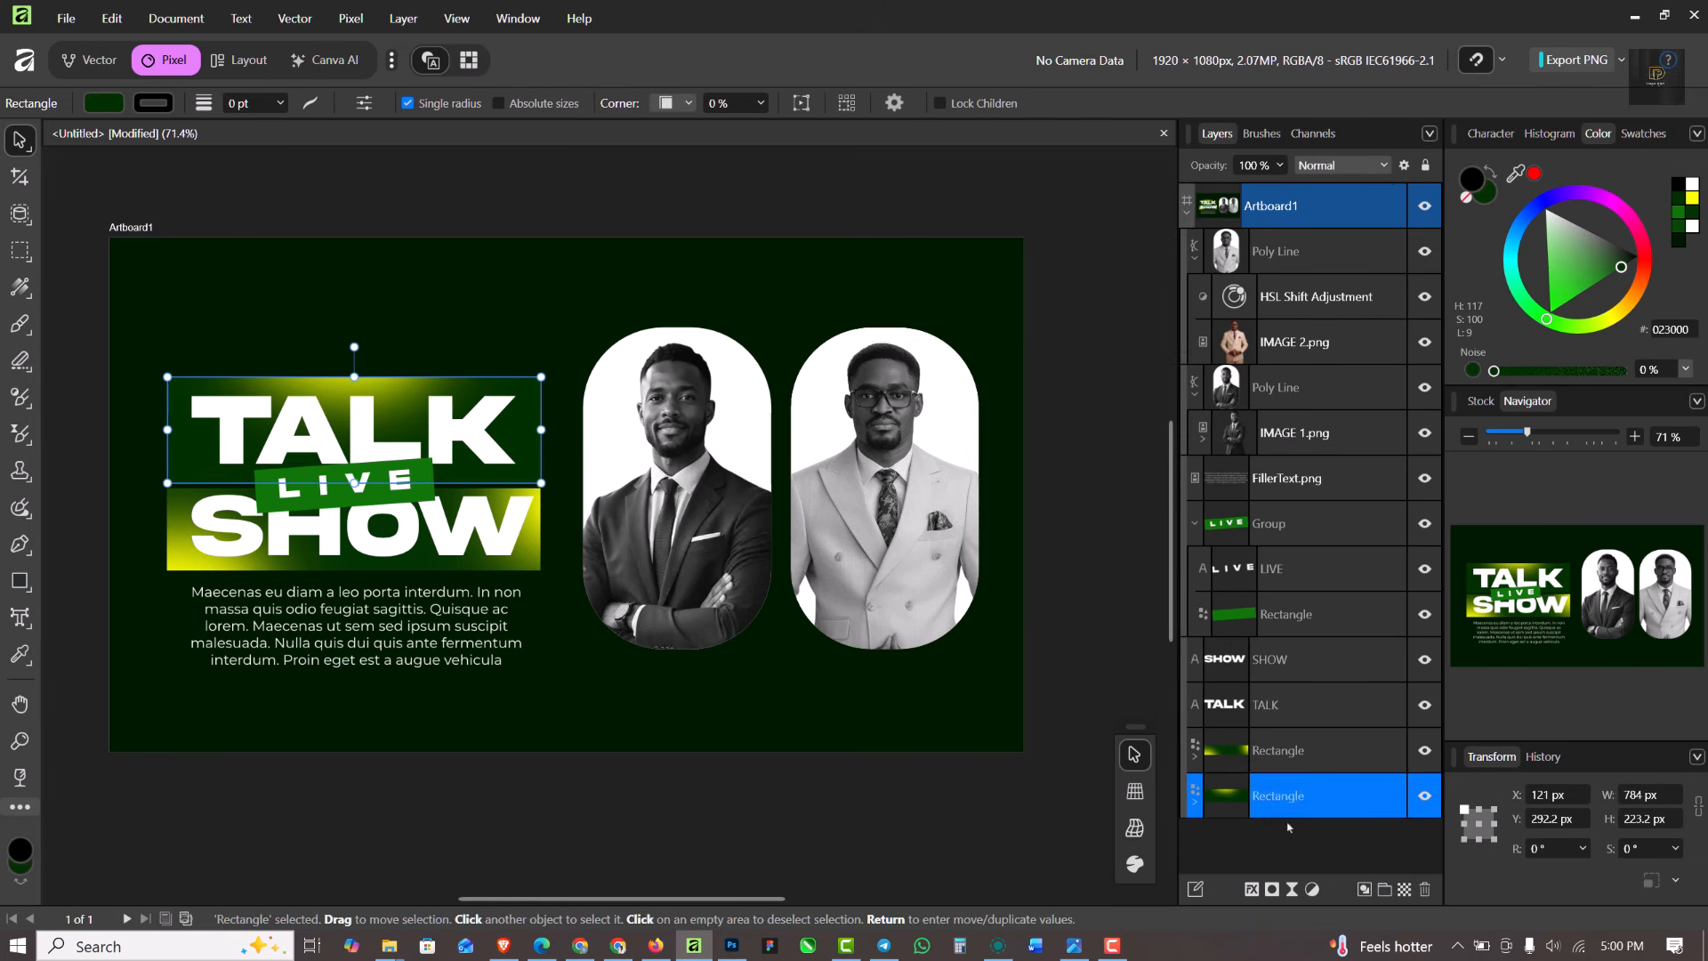
left_click(1325, 252)
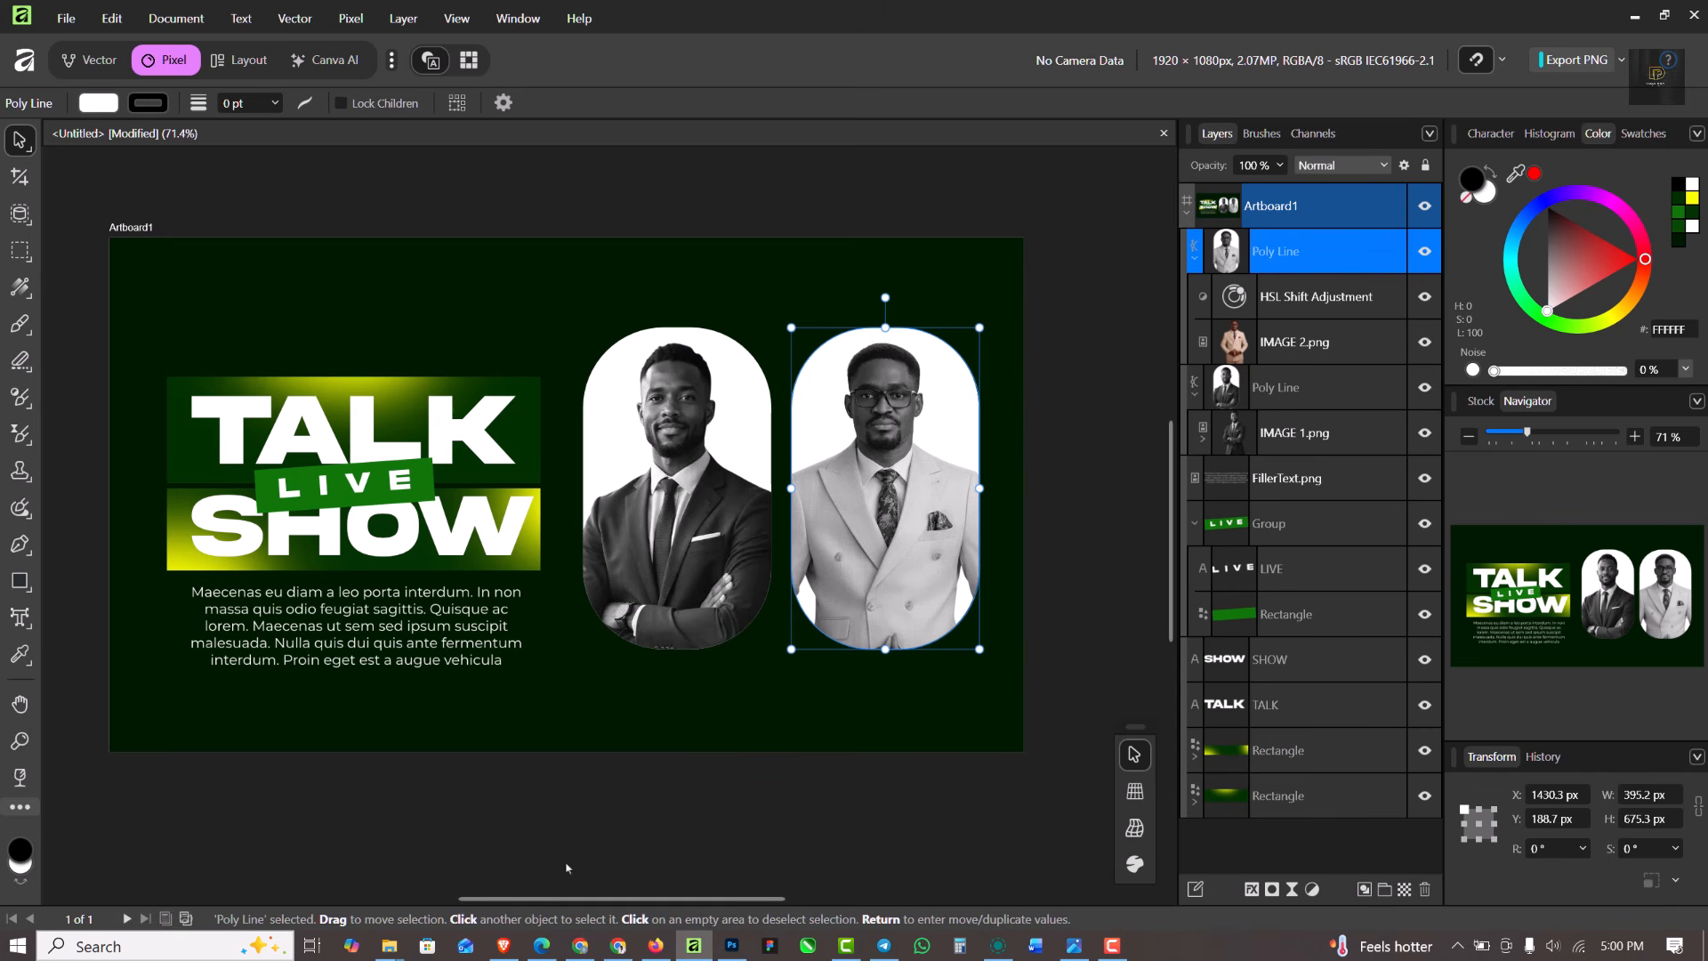
mouse_move(389, 945)
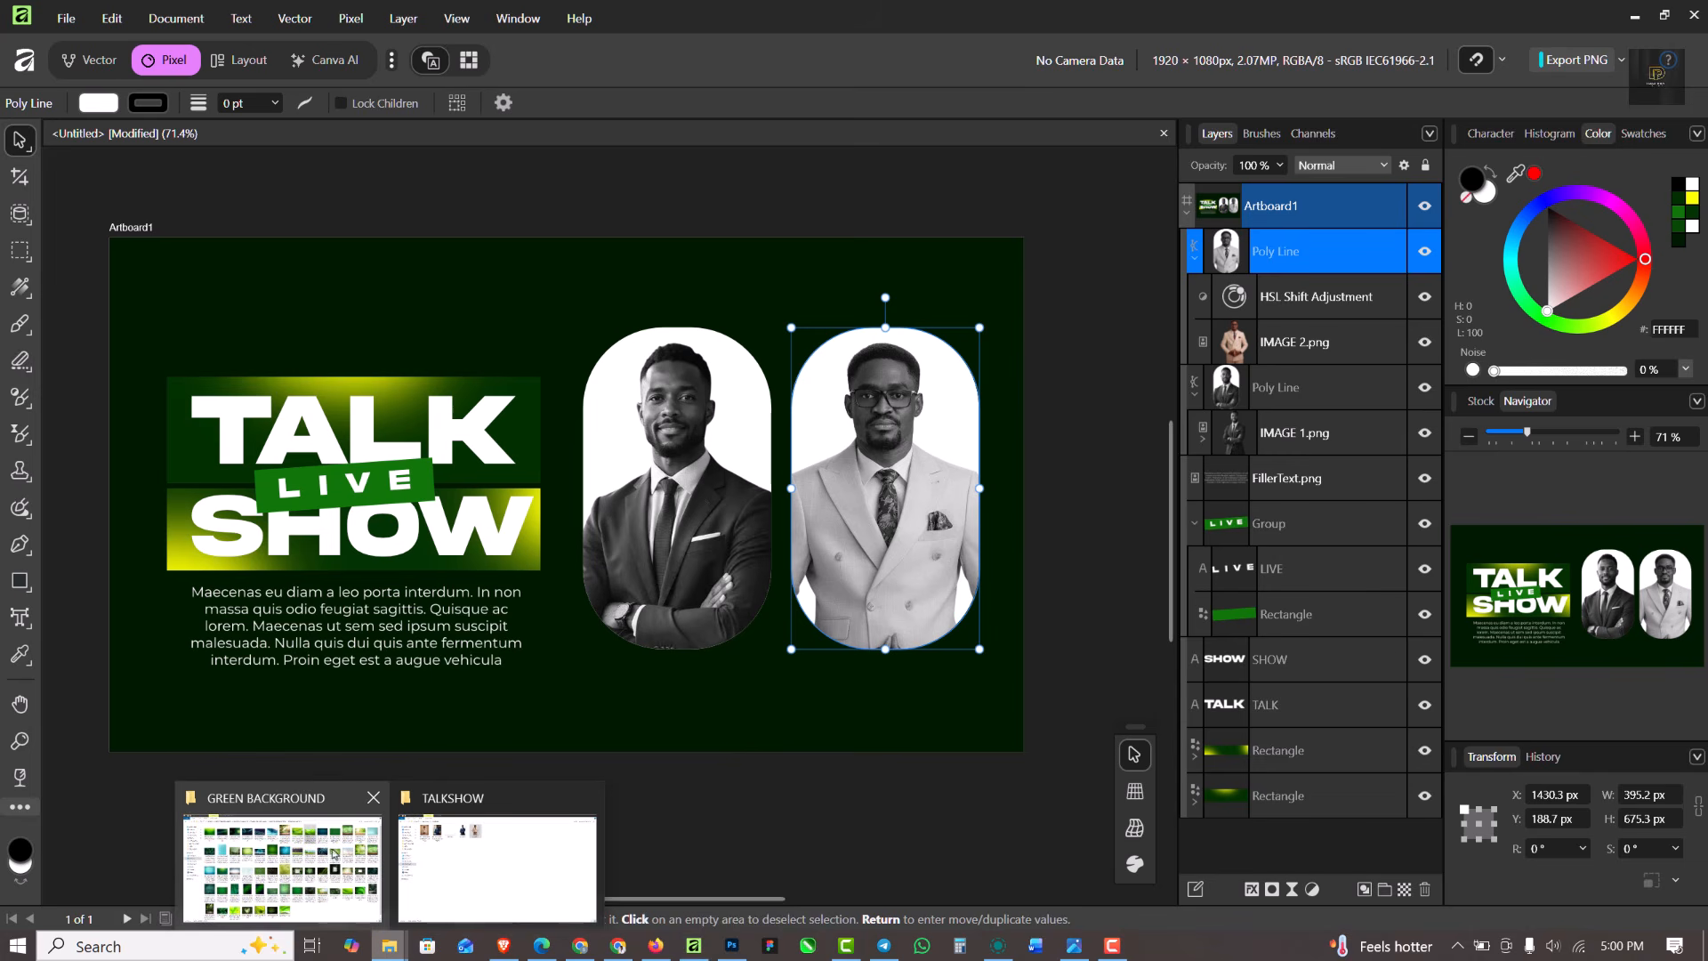
left_click(334, 852)
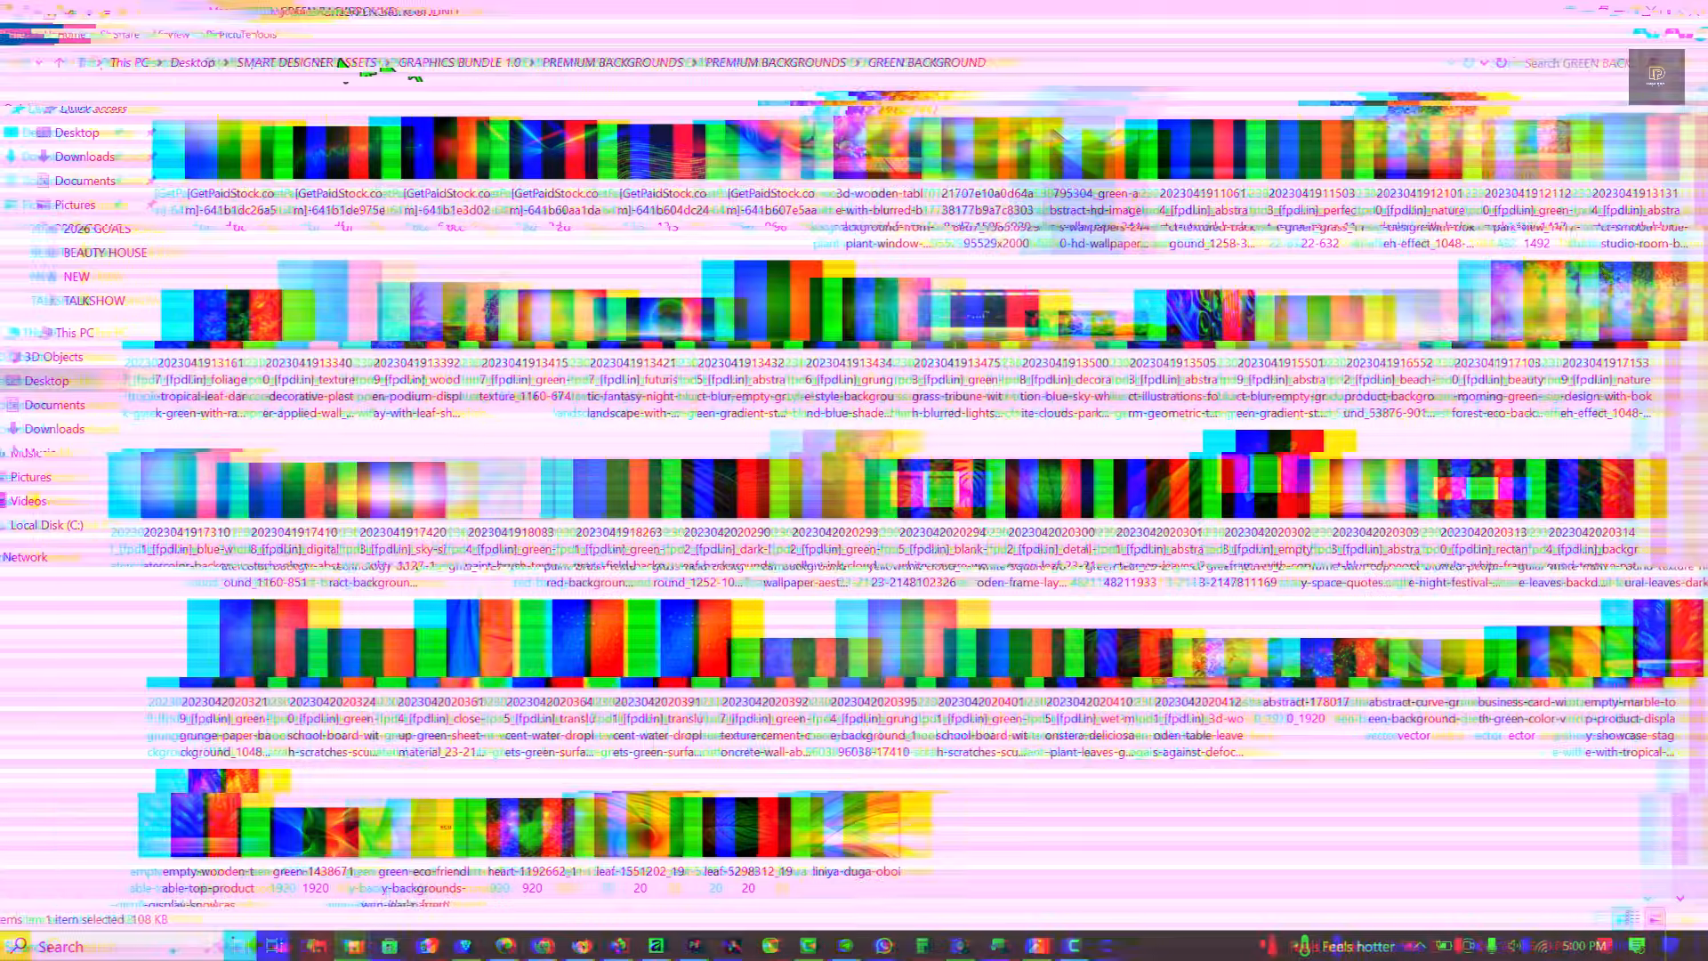
left_click(371, 58)
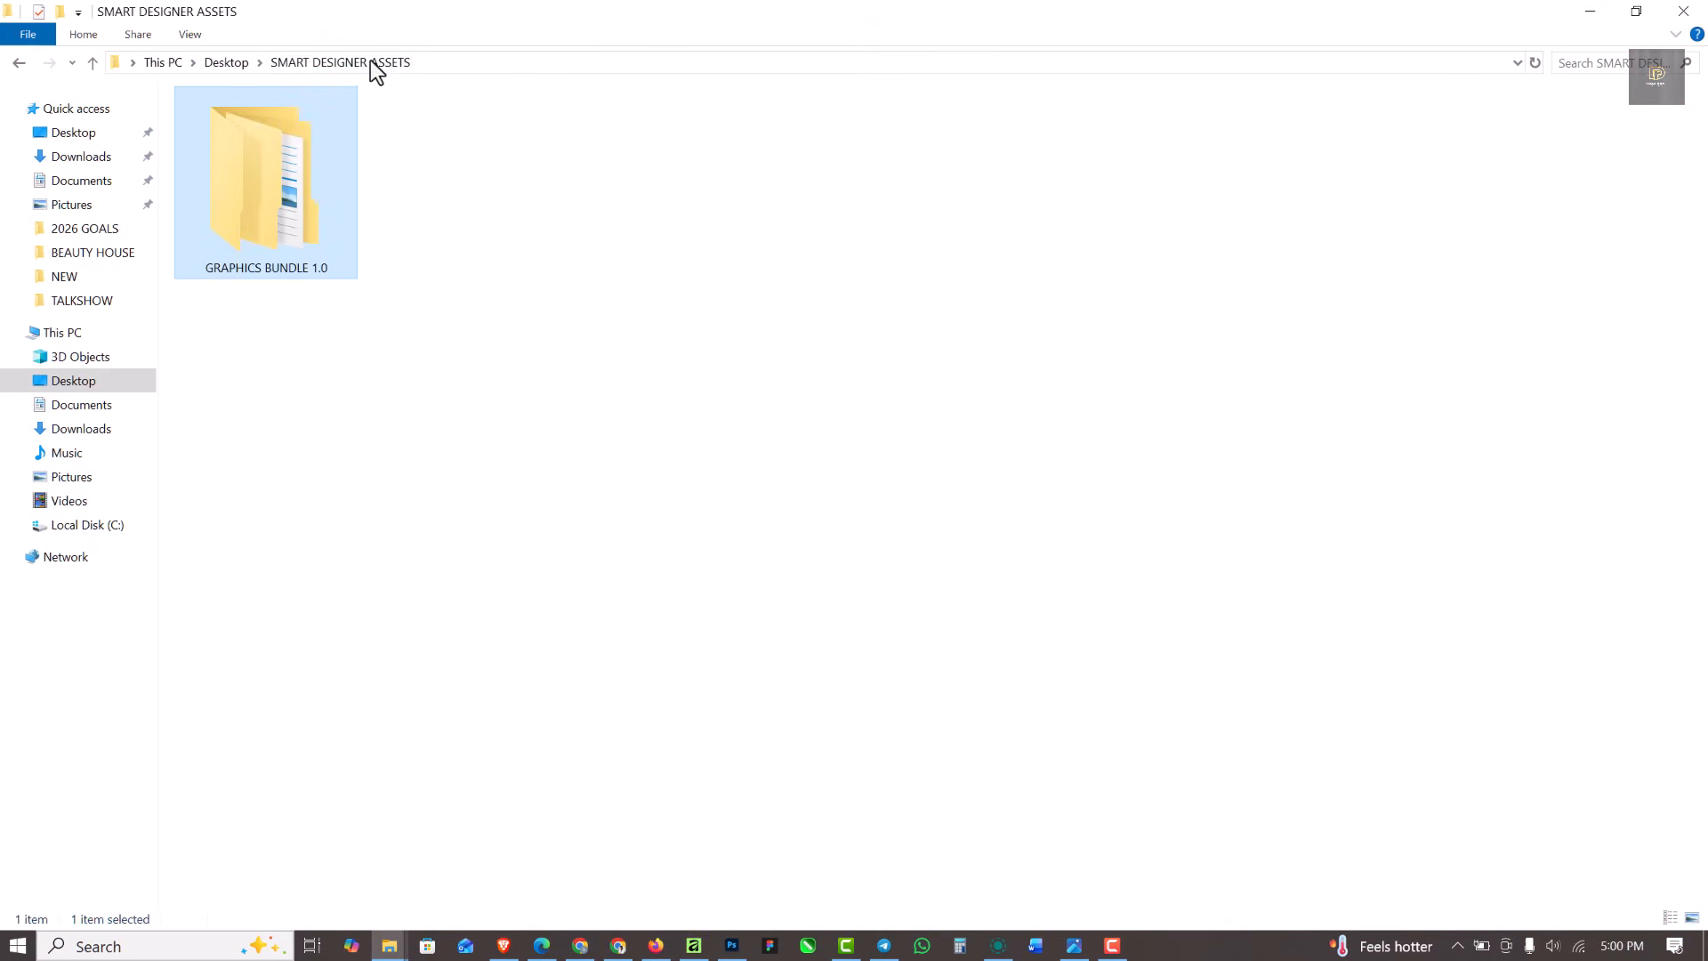
double_click(274, 226)
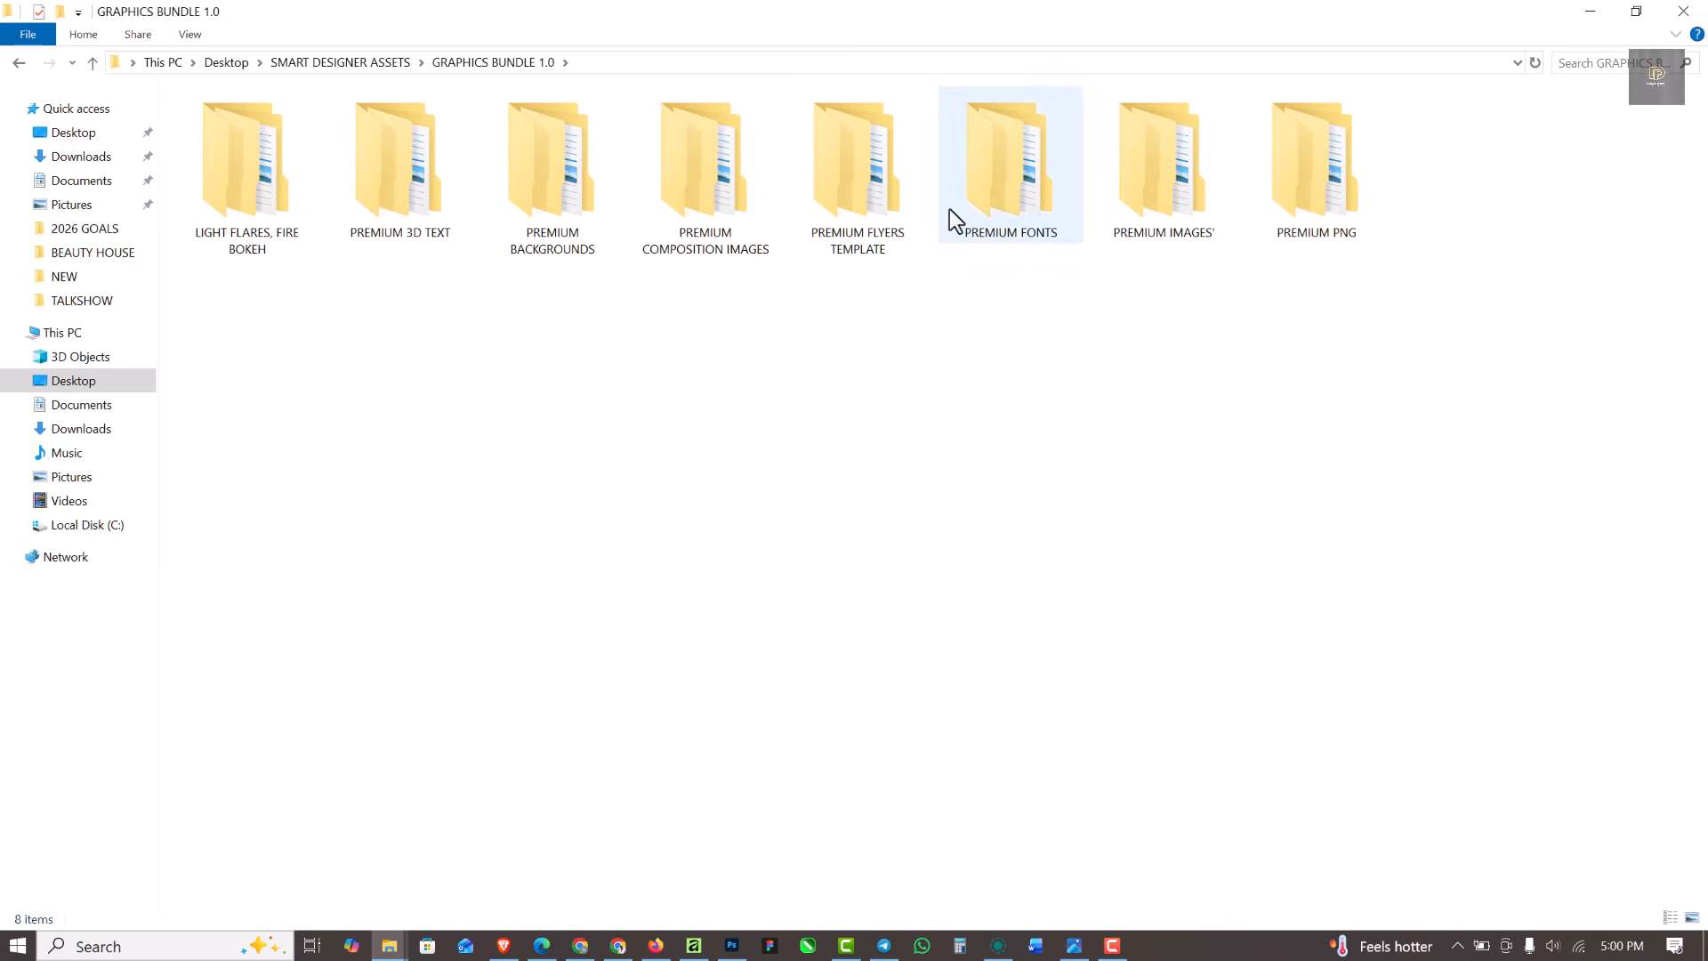
double_click(570, 190)
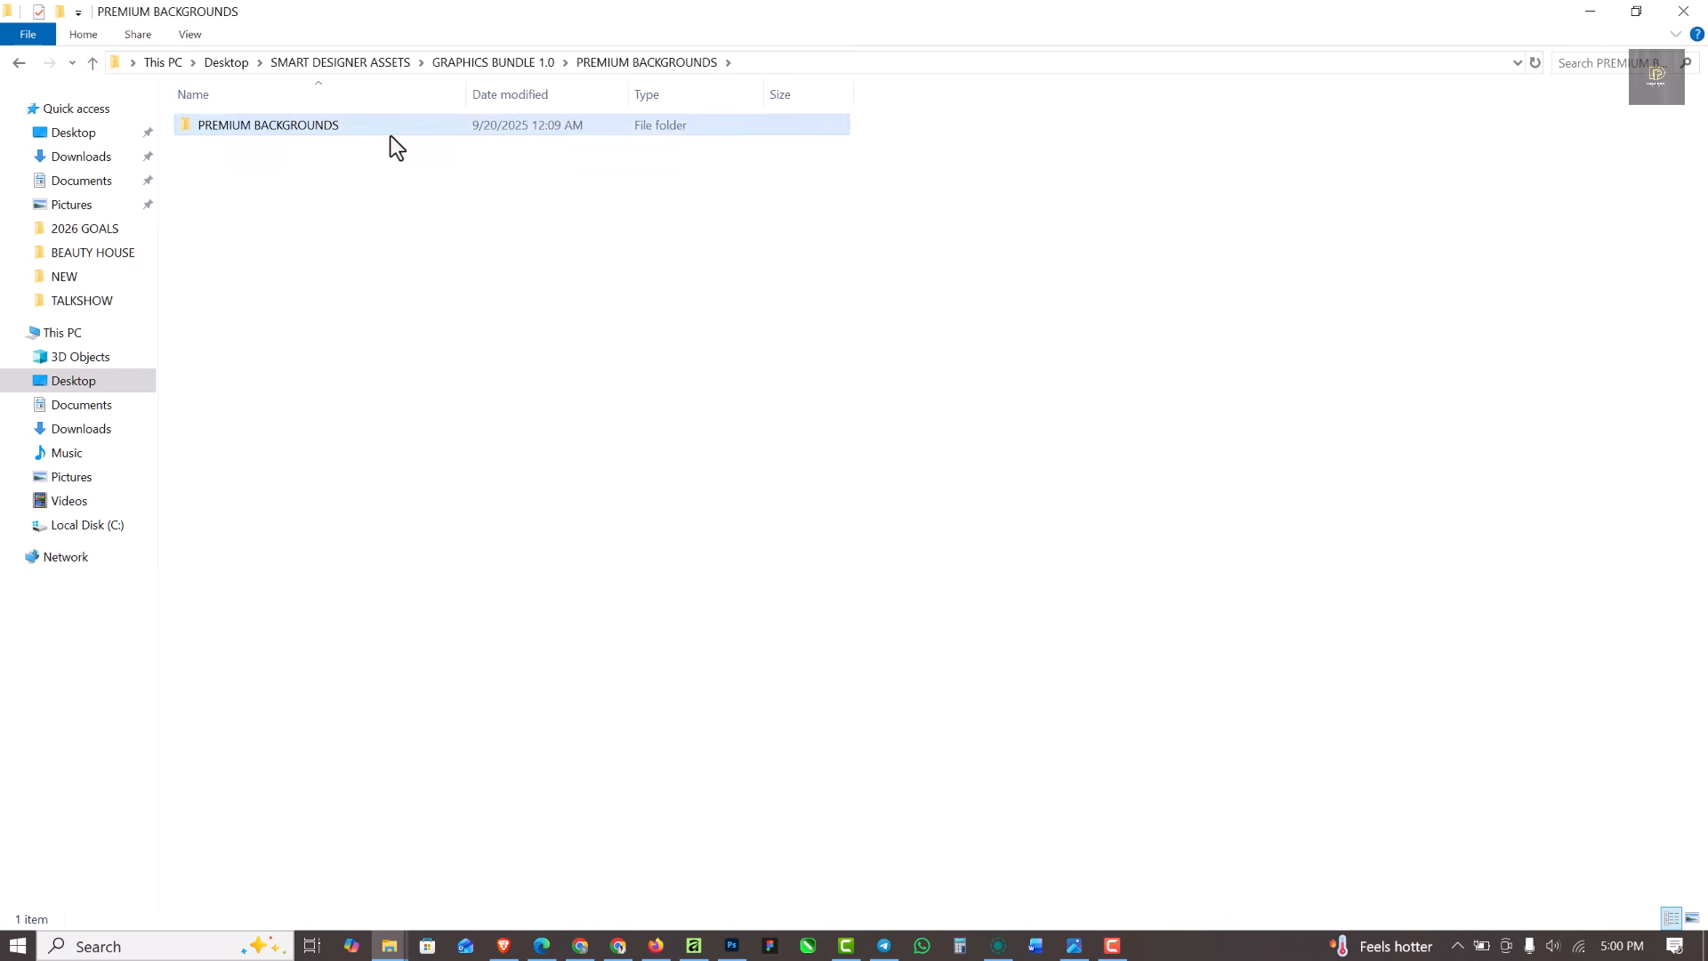
double_click(391, 135)
double_click(786, 158)
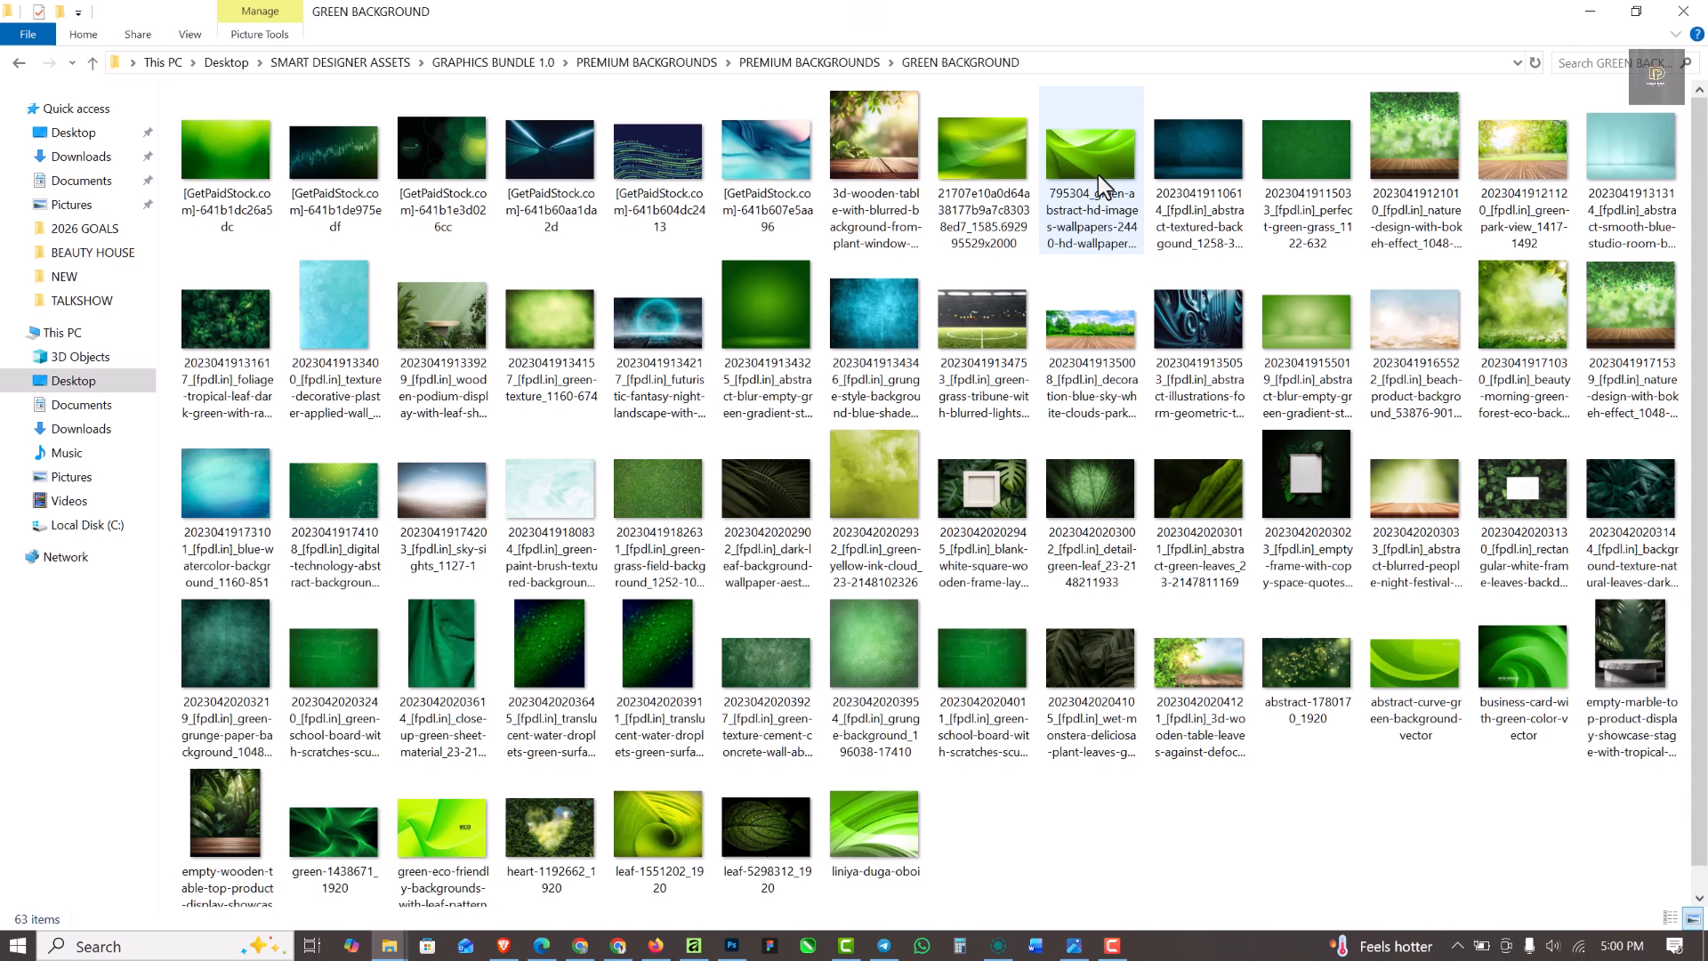
Place the 795304_green-abstract image on the artboard, enlarge it to about 2326 × 1308 px, and position it to cover the whole artboard
left_click(1092, 157)
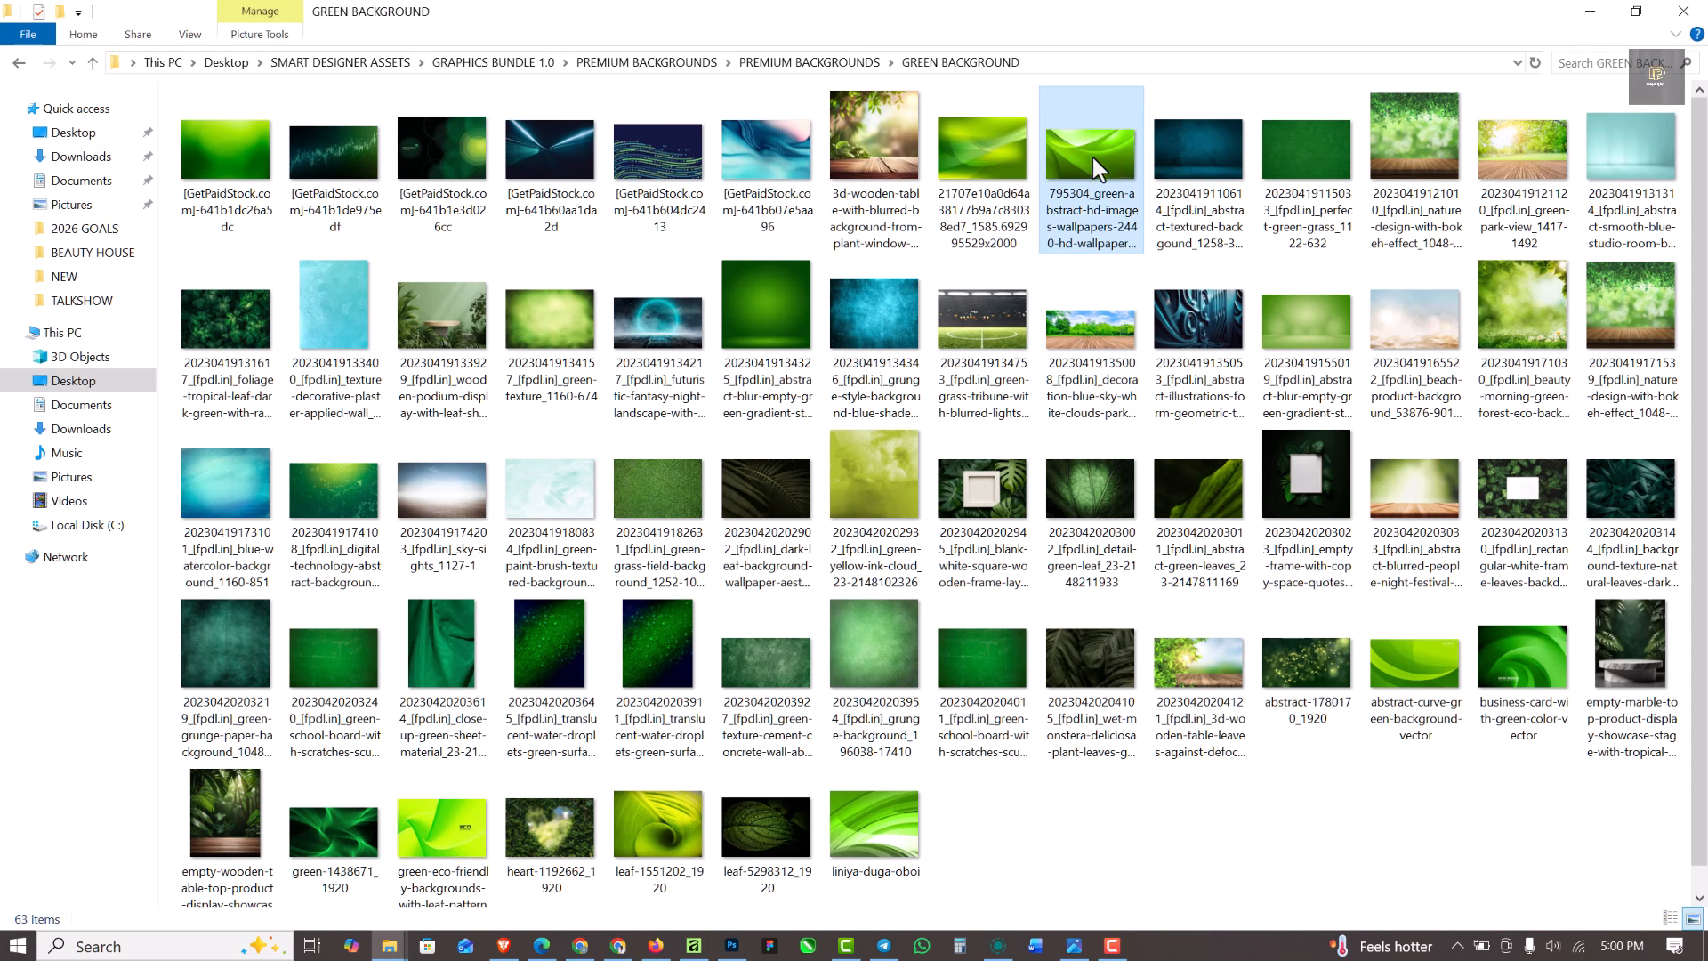
left_click_drag(1101, 152, 718, 286)
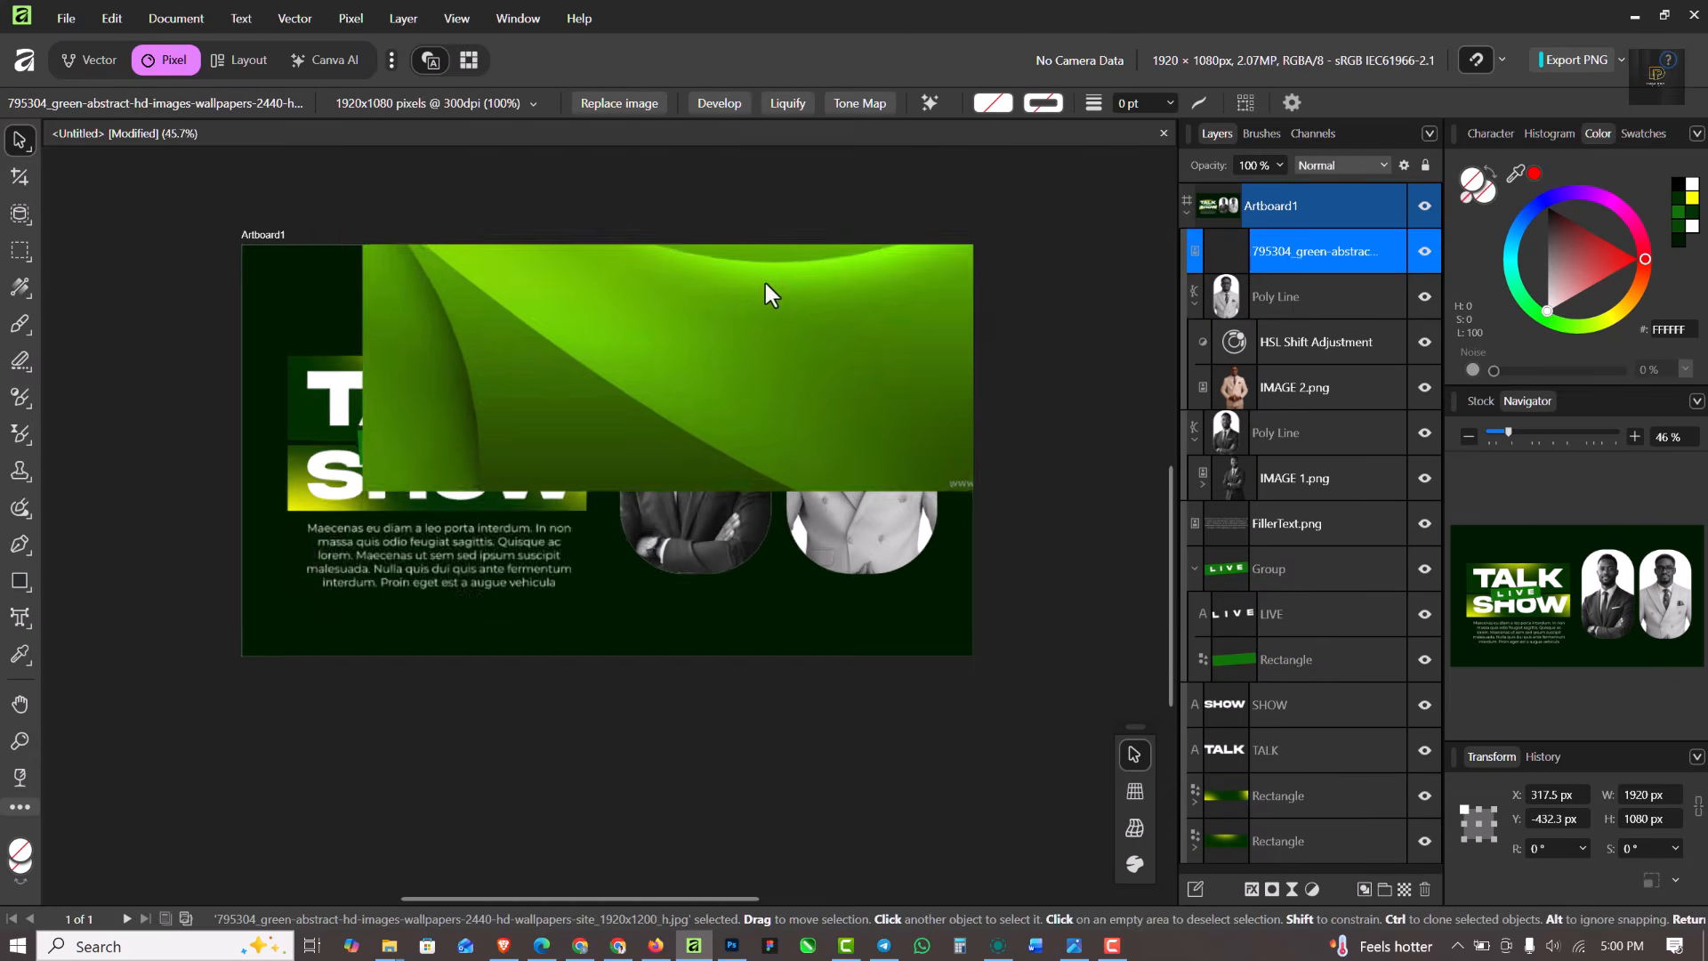
scroll(762, 289, "down", 3)
left_click_drag(824, 304, 744, 405)
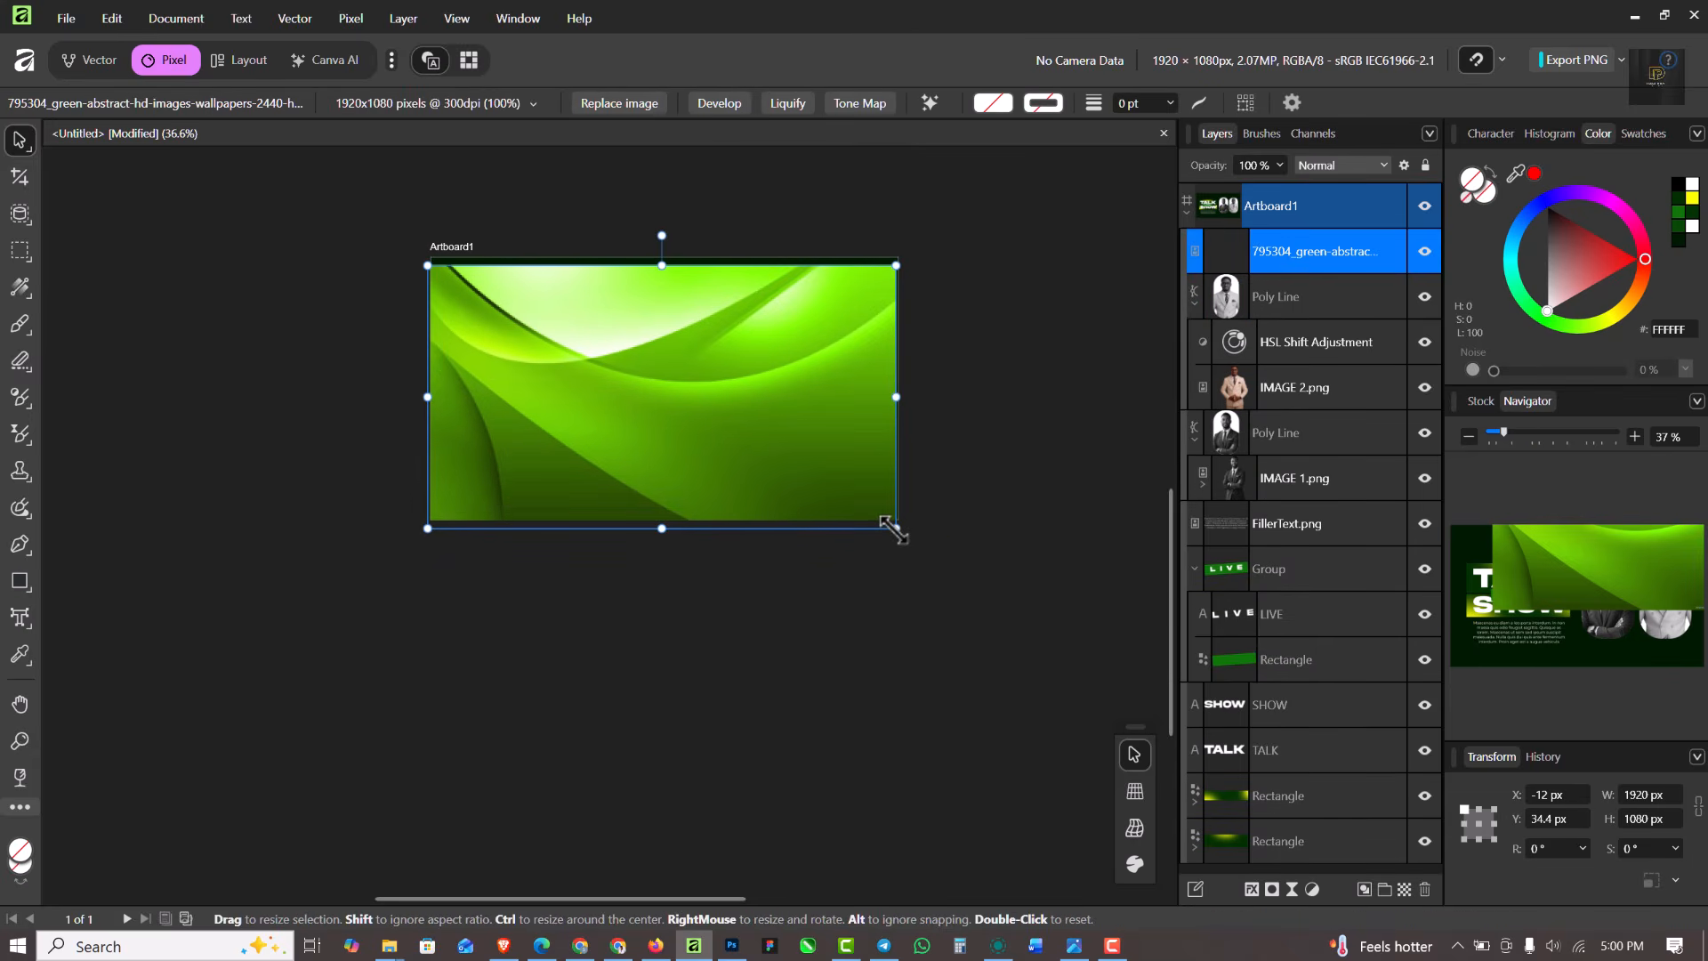
left_click_drag(894, 528, 945, 562)
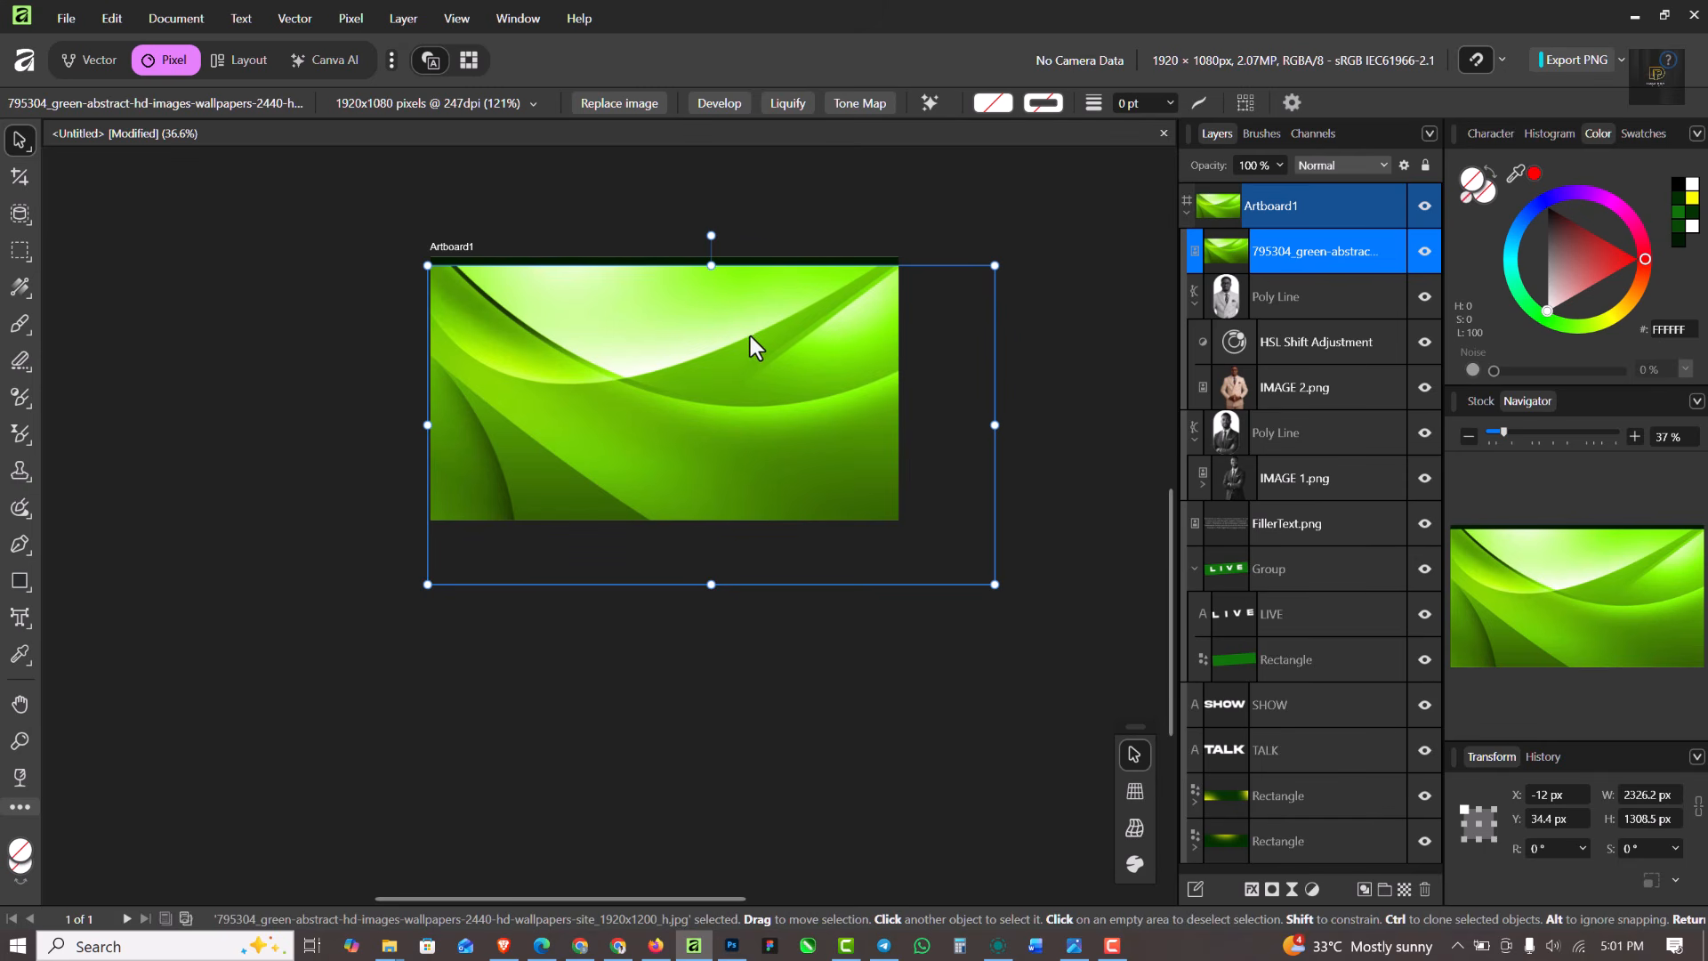
left_click_drag(728, 303, 726, 301)
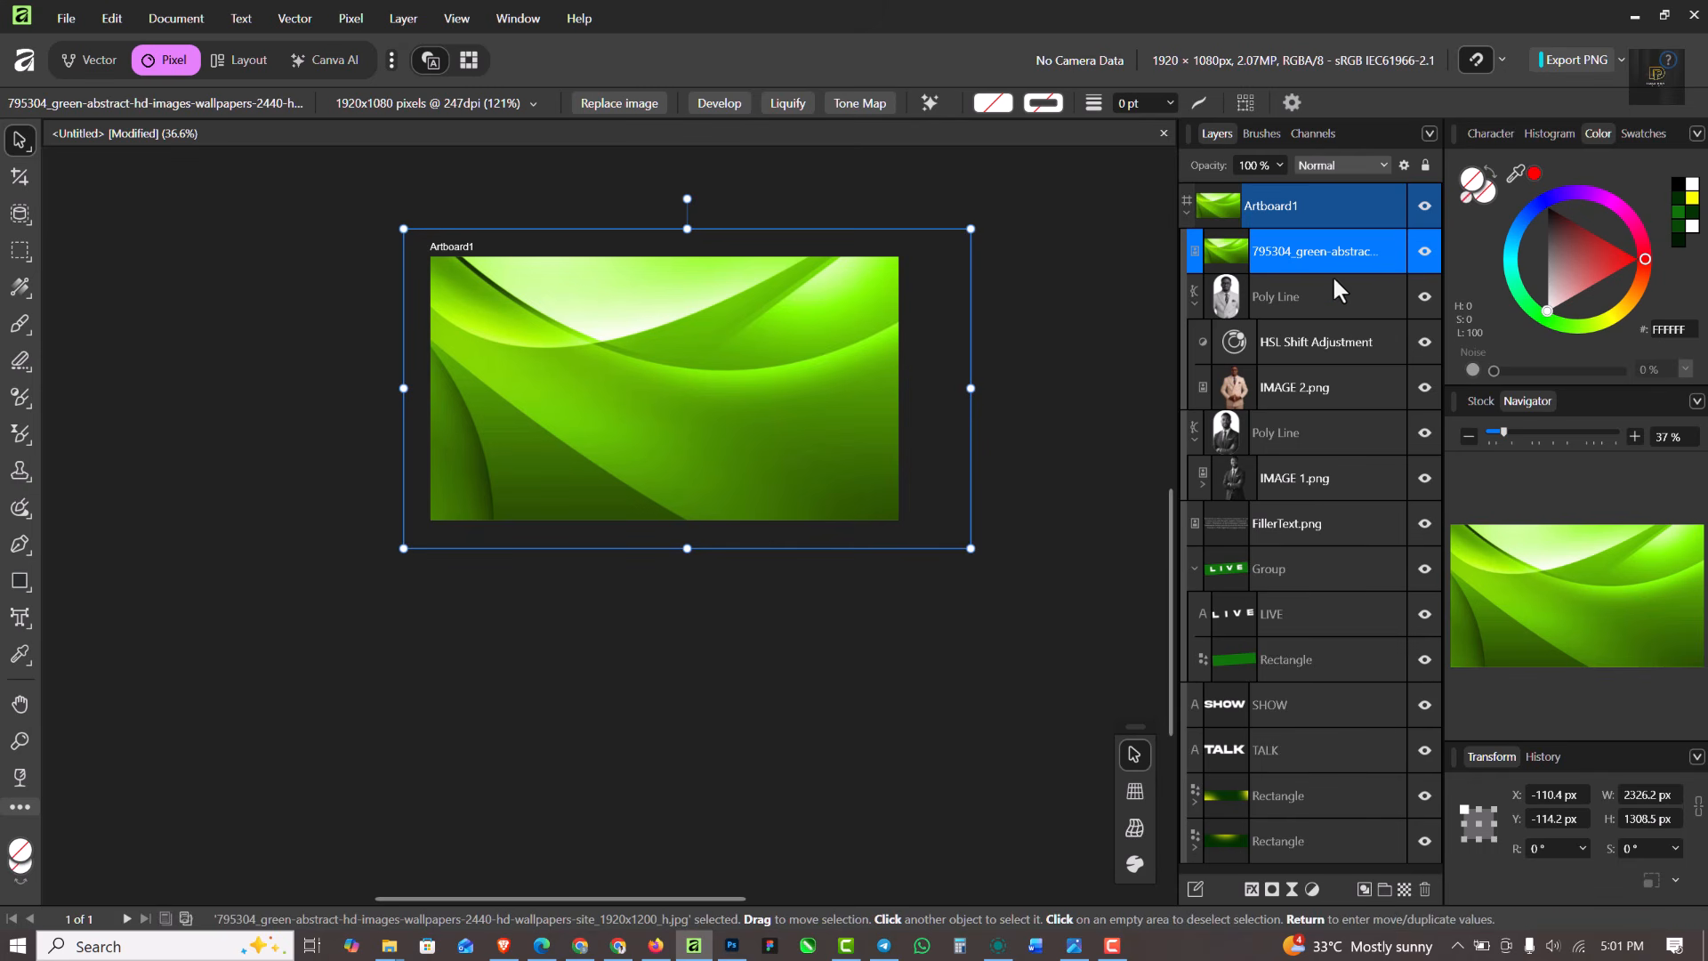
Move the green abstract image to the bottom of Artboard1's layer stack, inside the artboard, behind the titles, text and portraits
left_click_drag(1333, 253, 1308, 870)
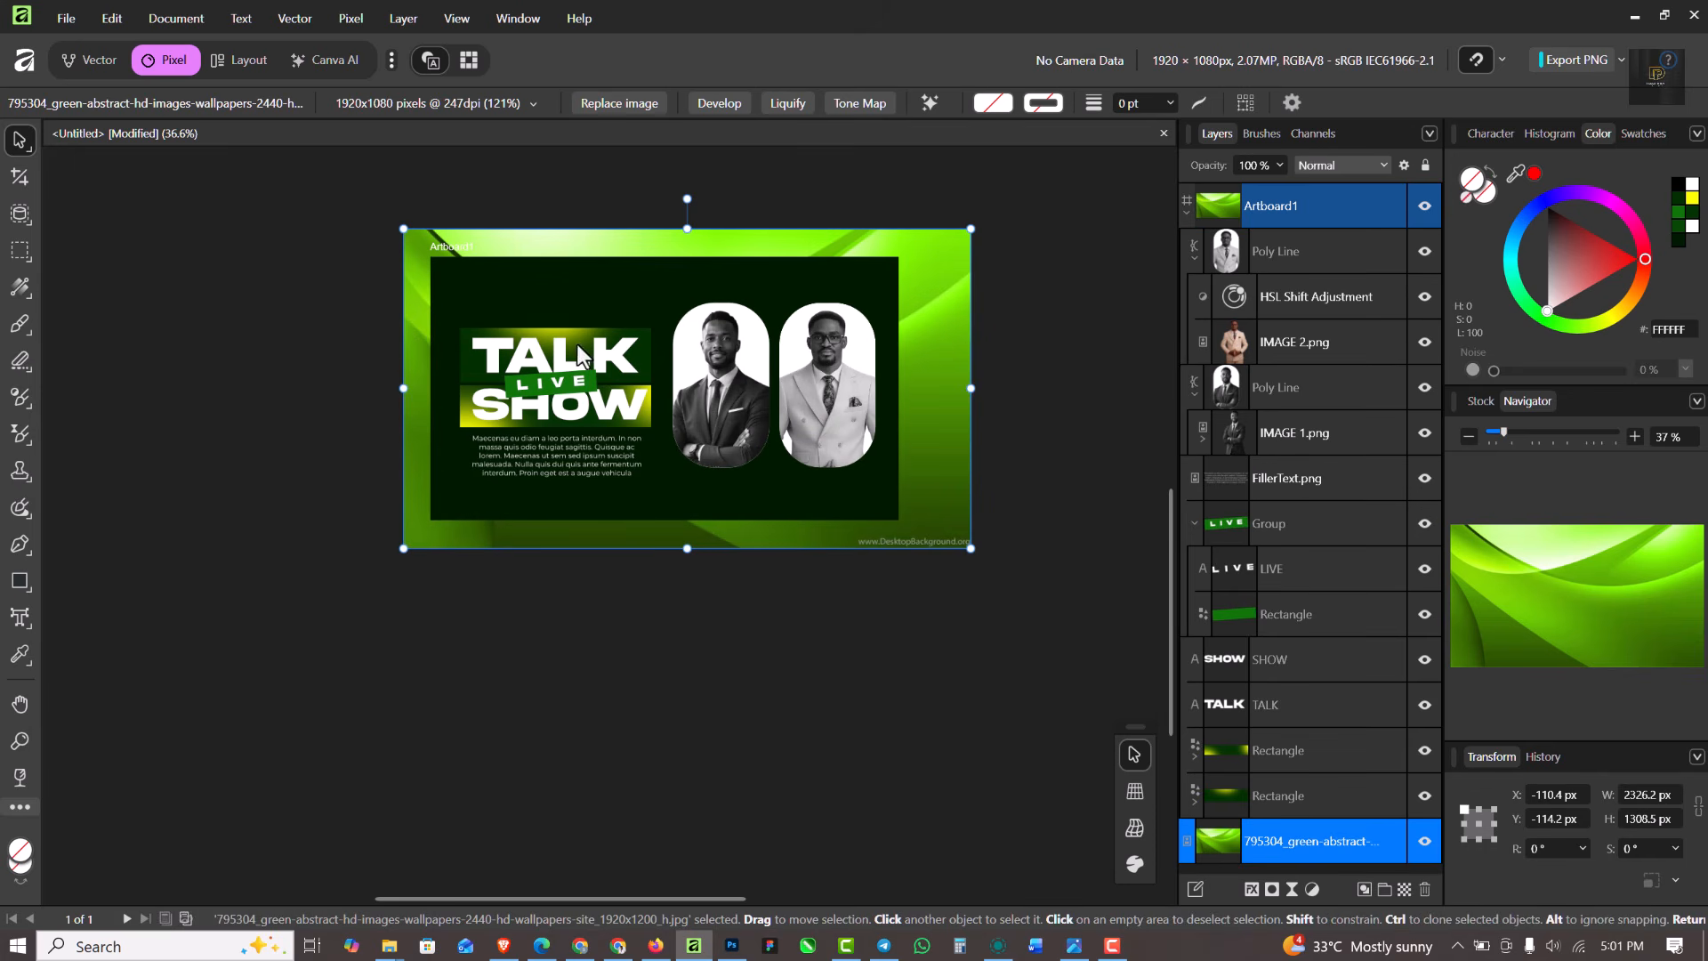
mouse_move(1343, 824)
left_mouse_down()
mouse_move(1344, 795)
mouse_move(1341, 818)
left_mouse_up()
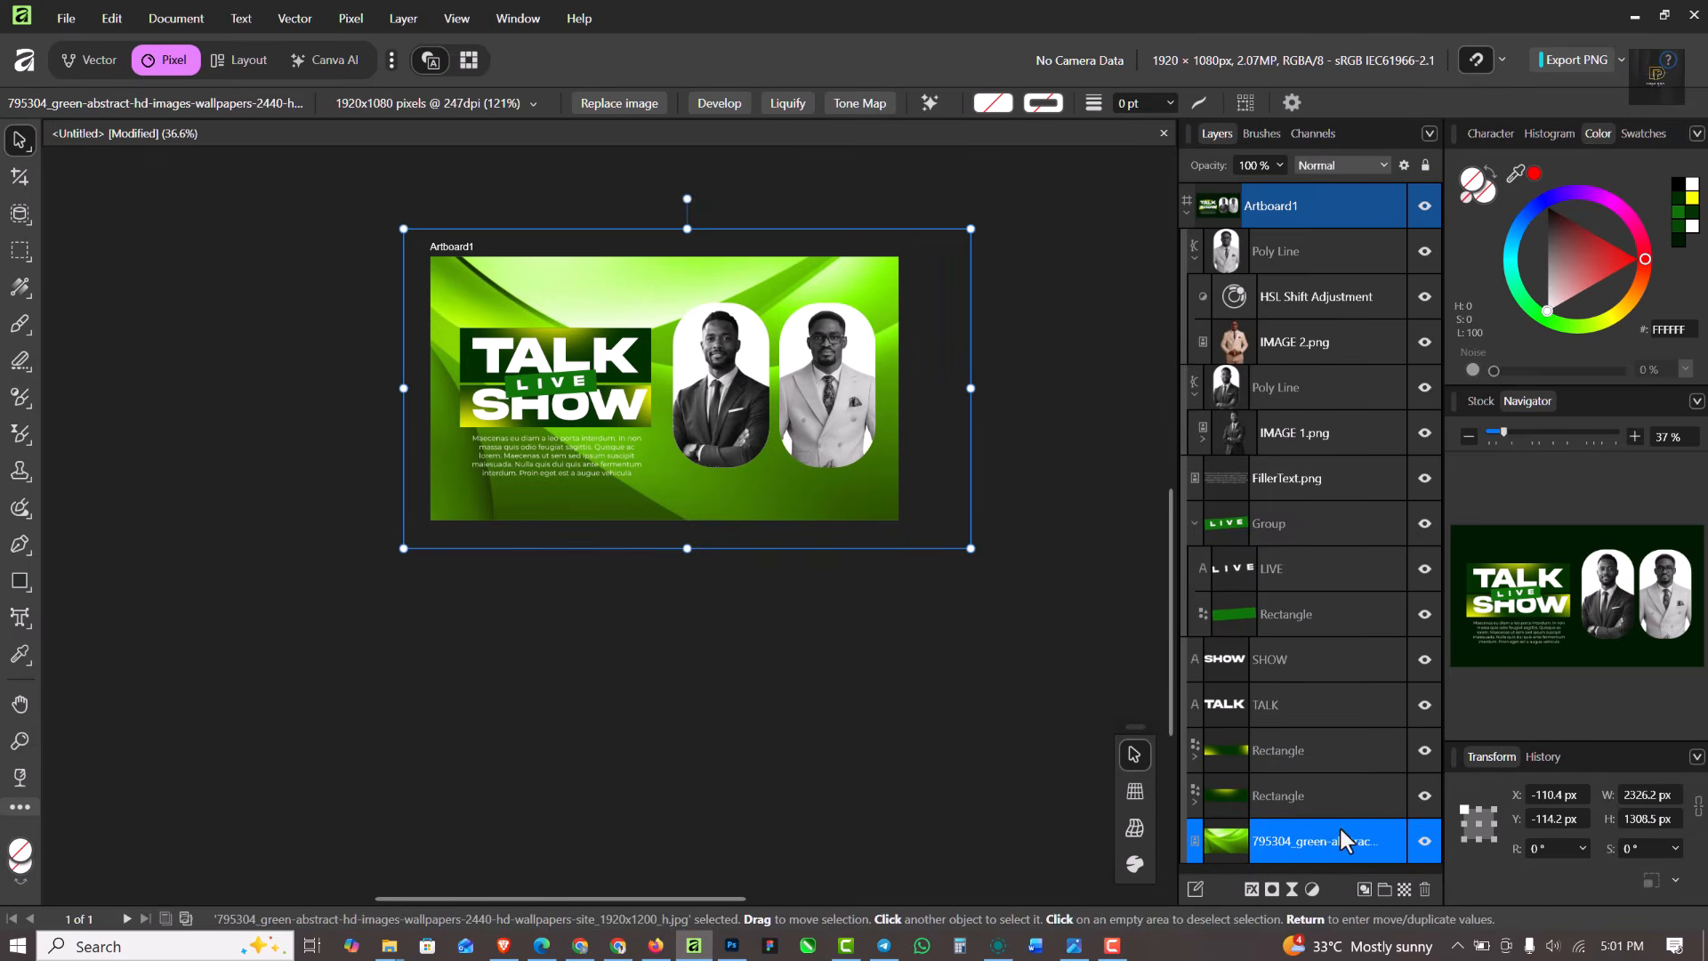
scroll(686, 400, "up", 2)
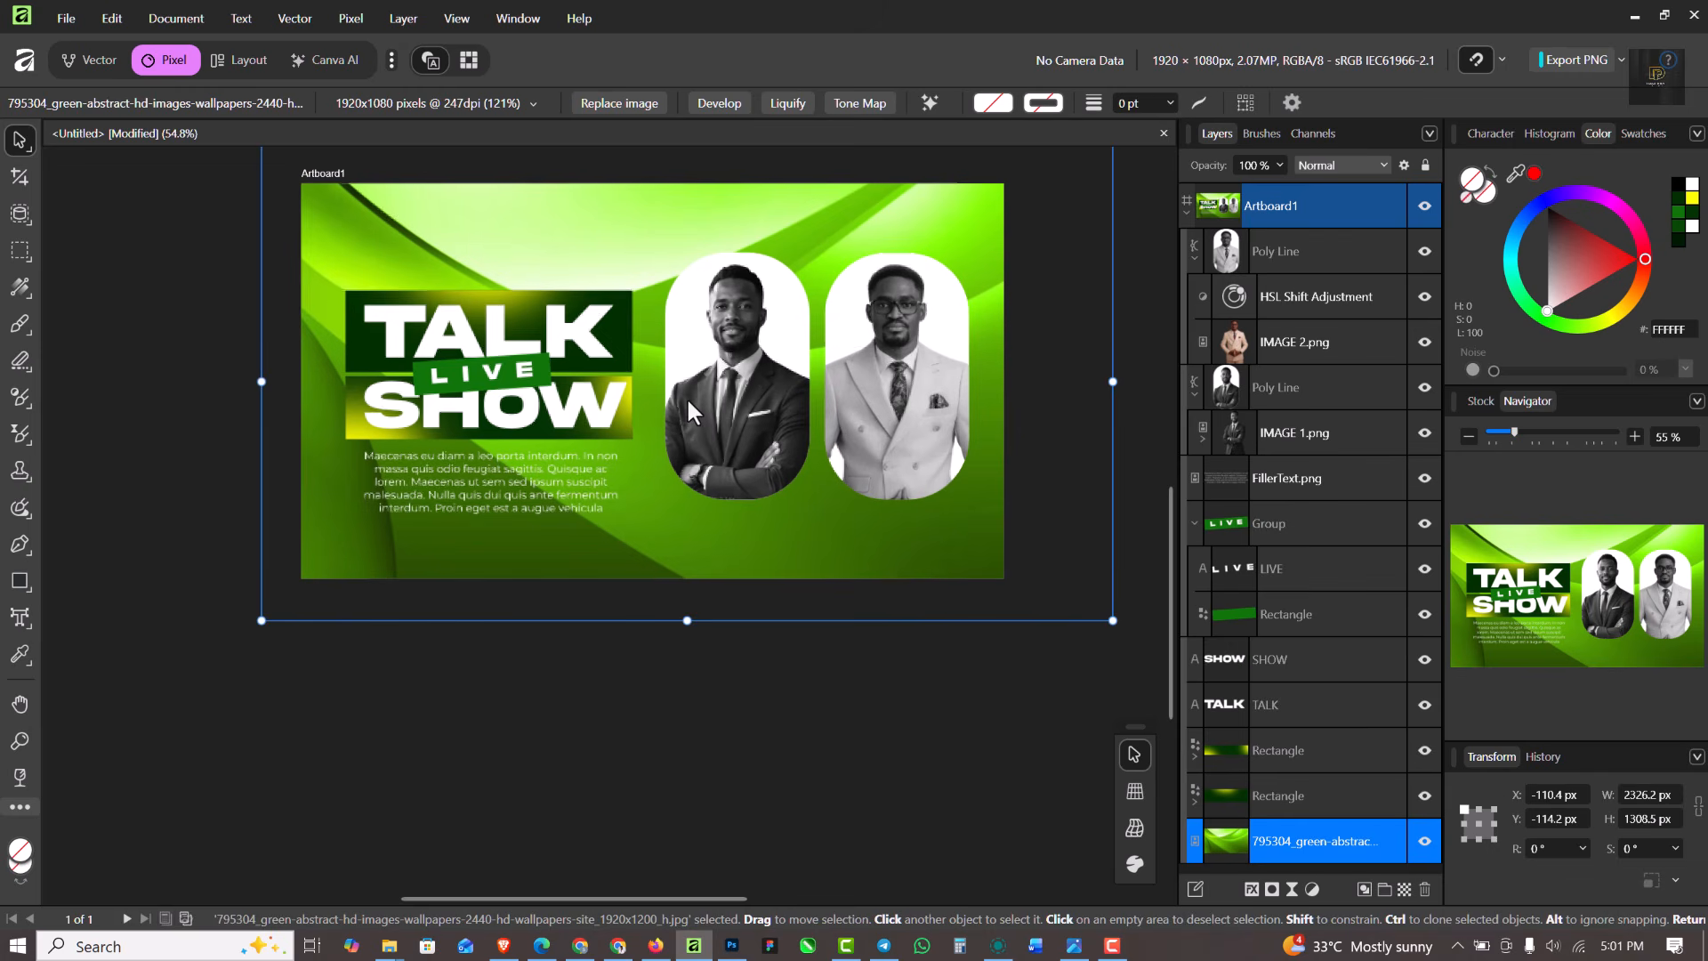
scroll(590, 388, "down", 1)
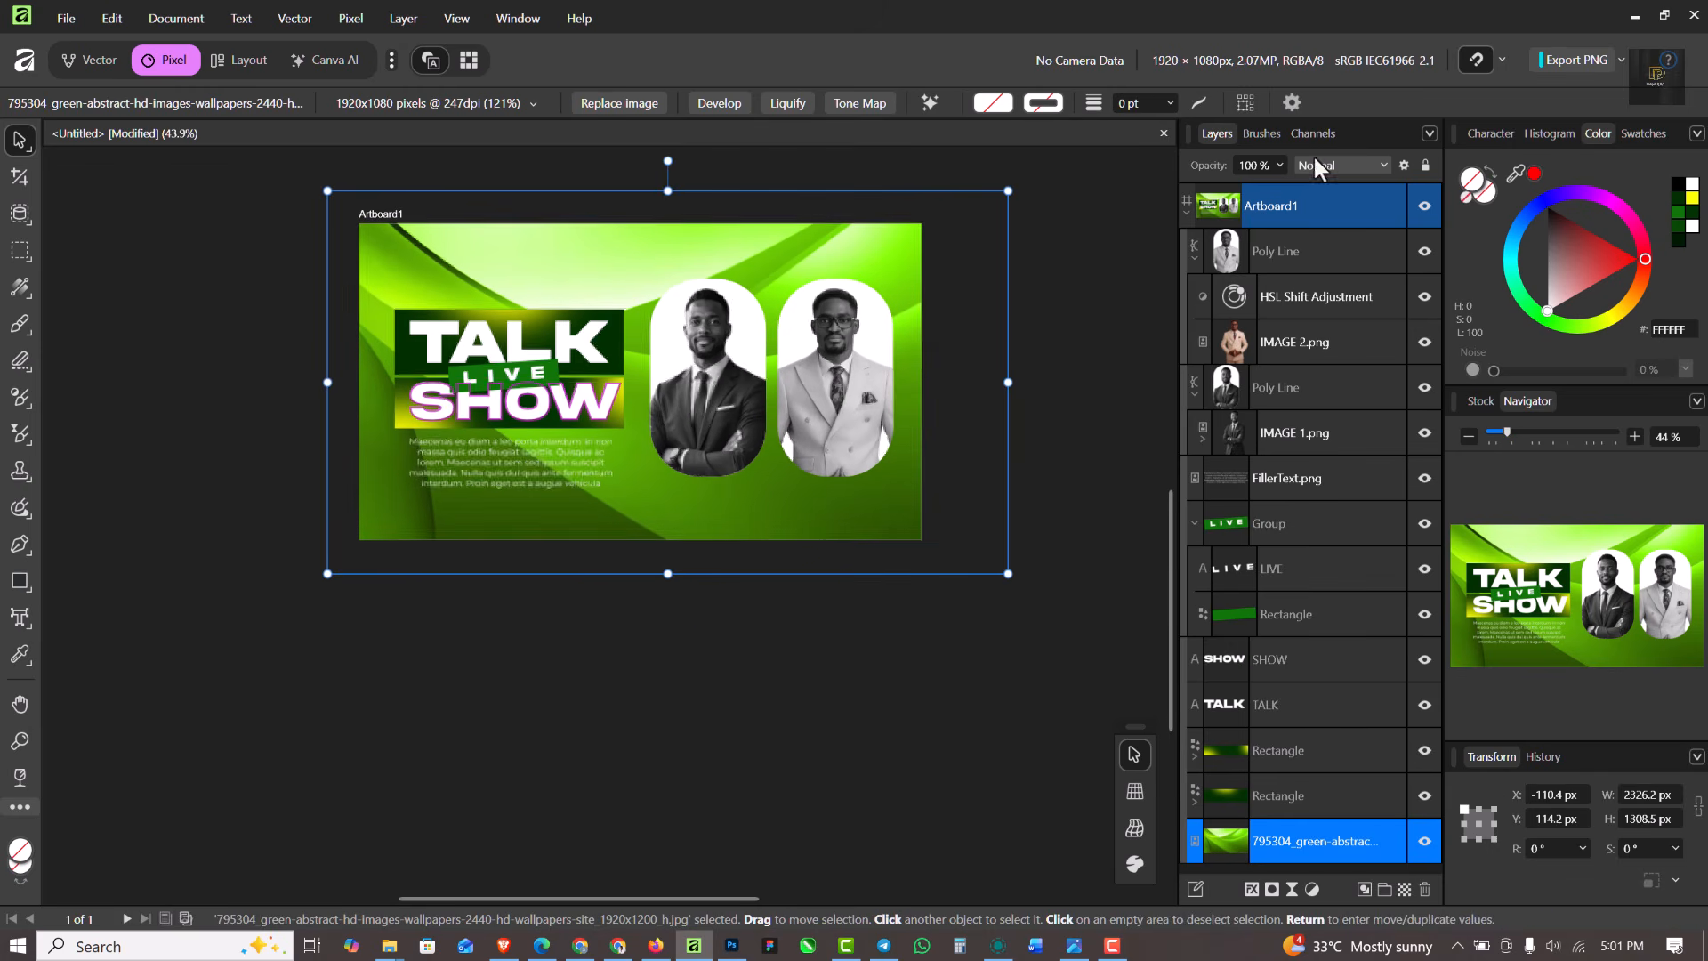
Darken the green abstract image's blend ranges, setting source to about In 19.7%, Out 8.4% and underlying to In 36.7%, Out 9.3%, and deselect it
left_click(1403, 165)
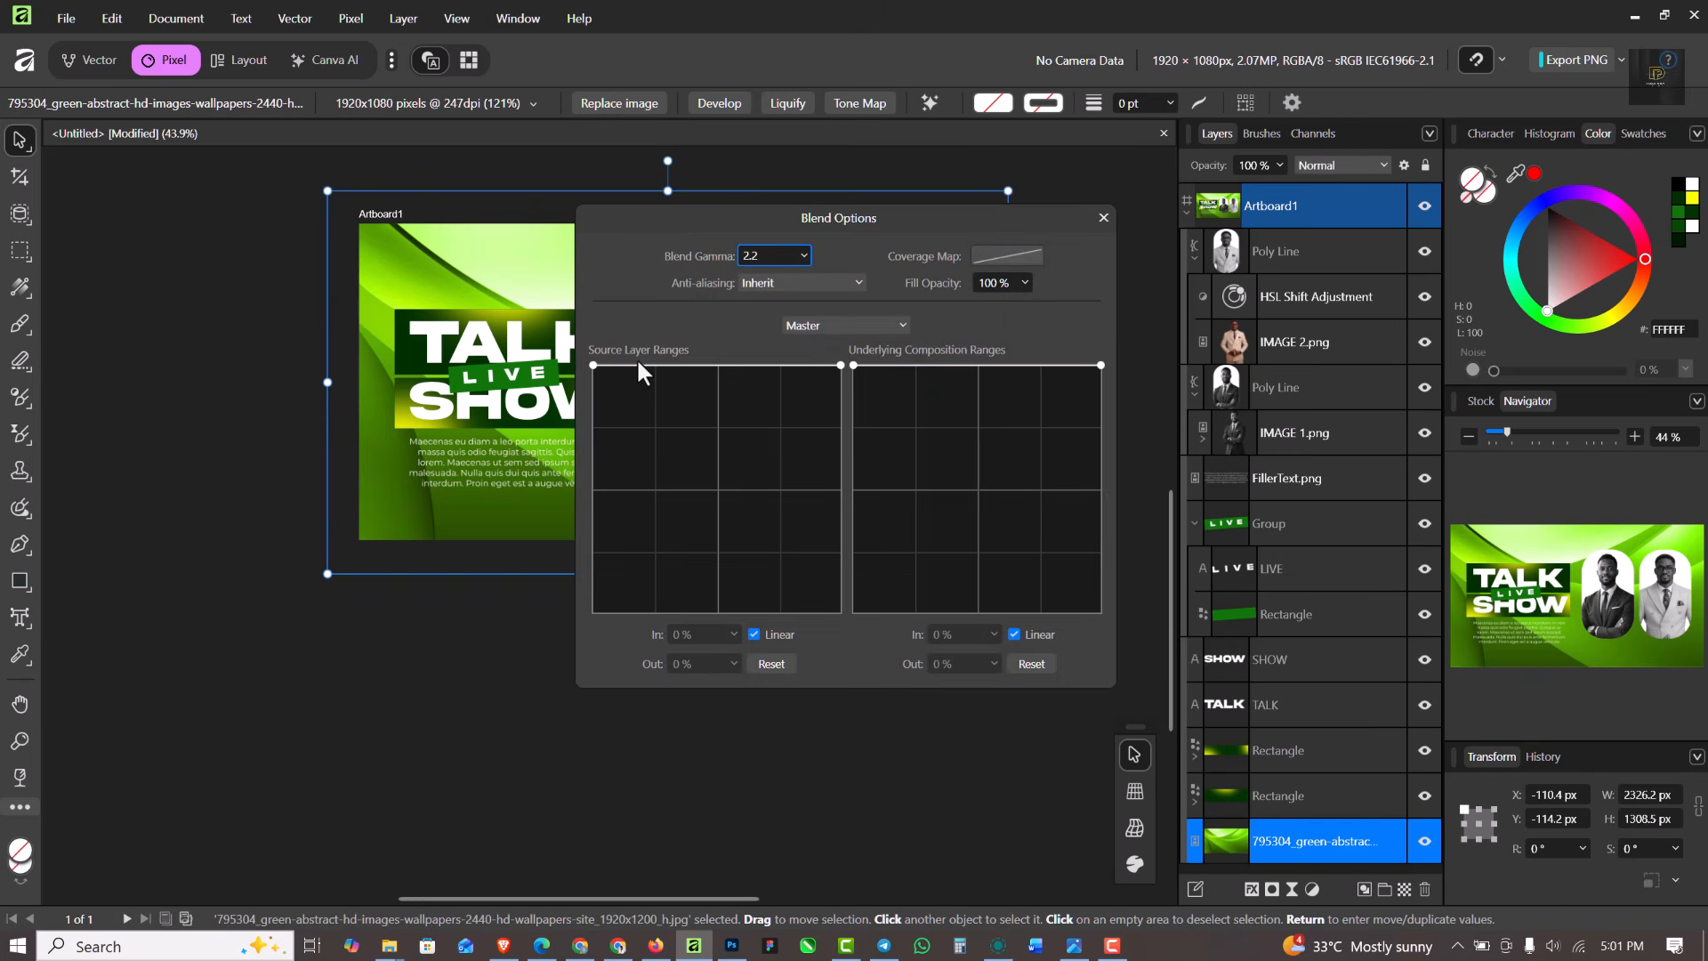
left_click_drag(589, 367, 641, 592)
left_click_drag(756, 209, 1231, 178)
left_click_drag(1334, 336, 1419, 558)
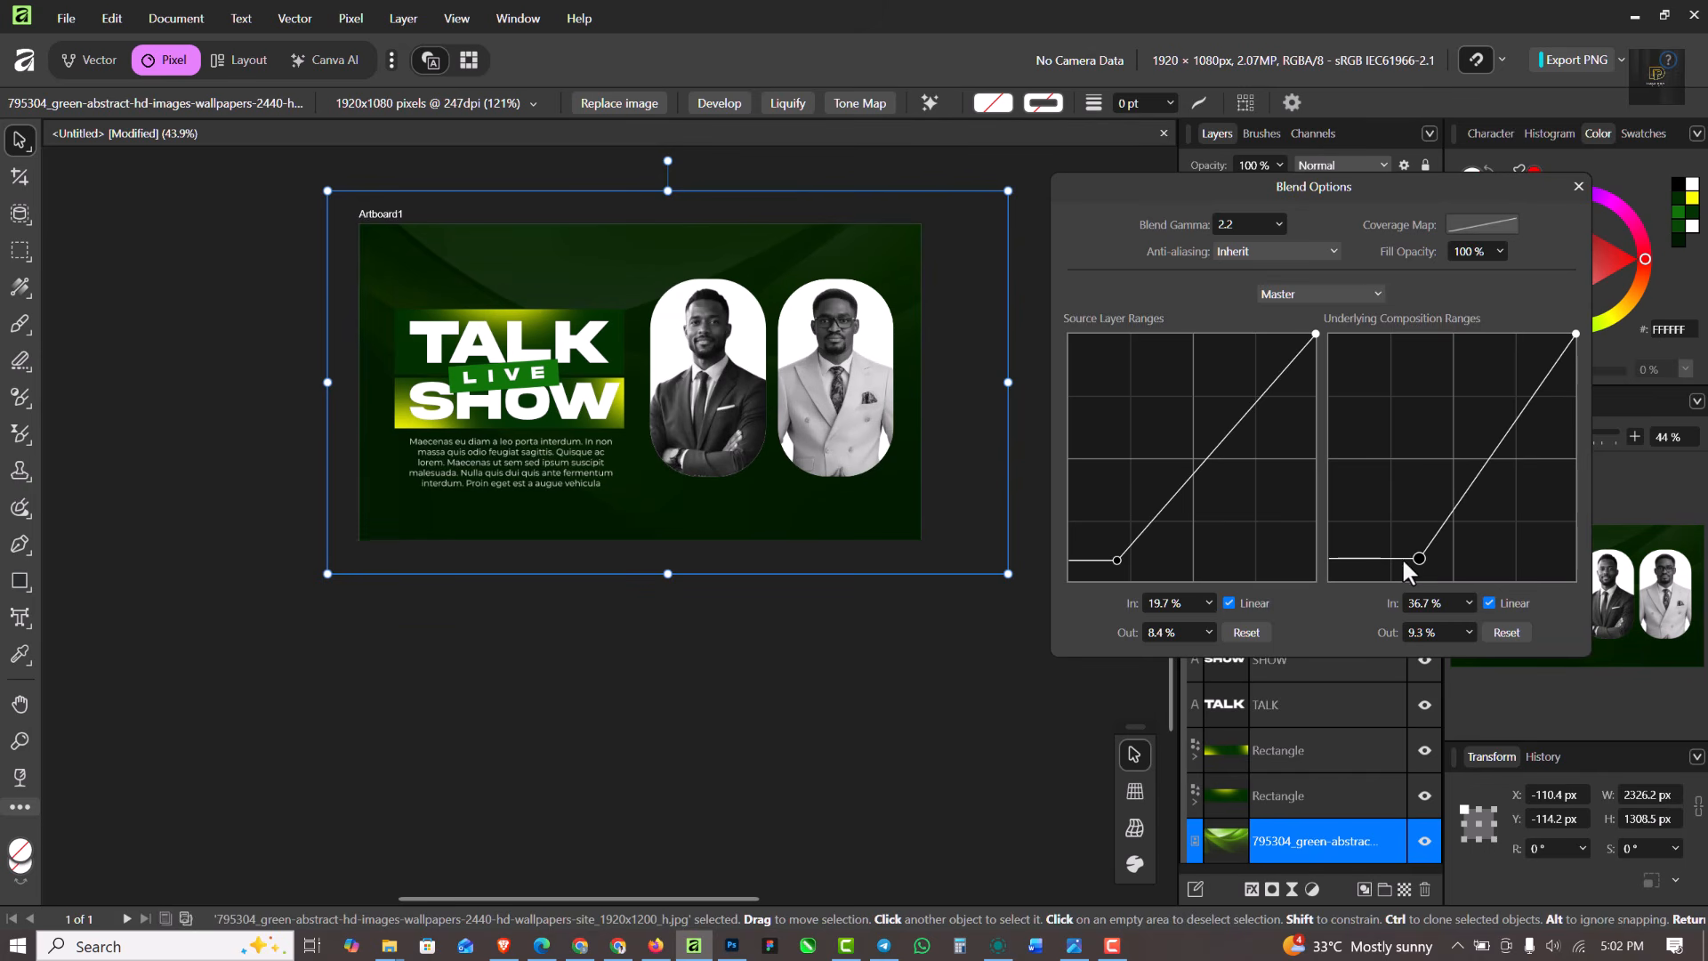
left_click(1579, 187)
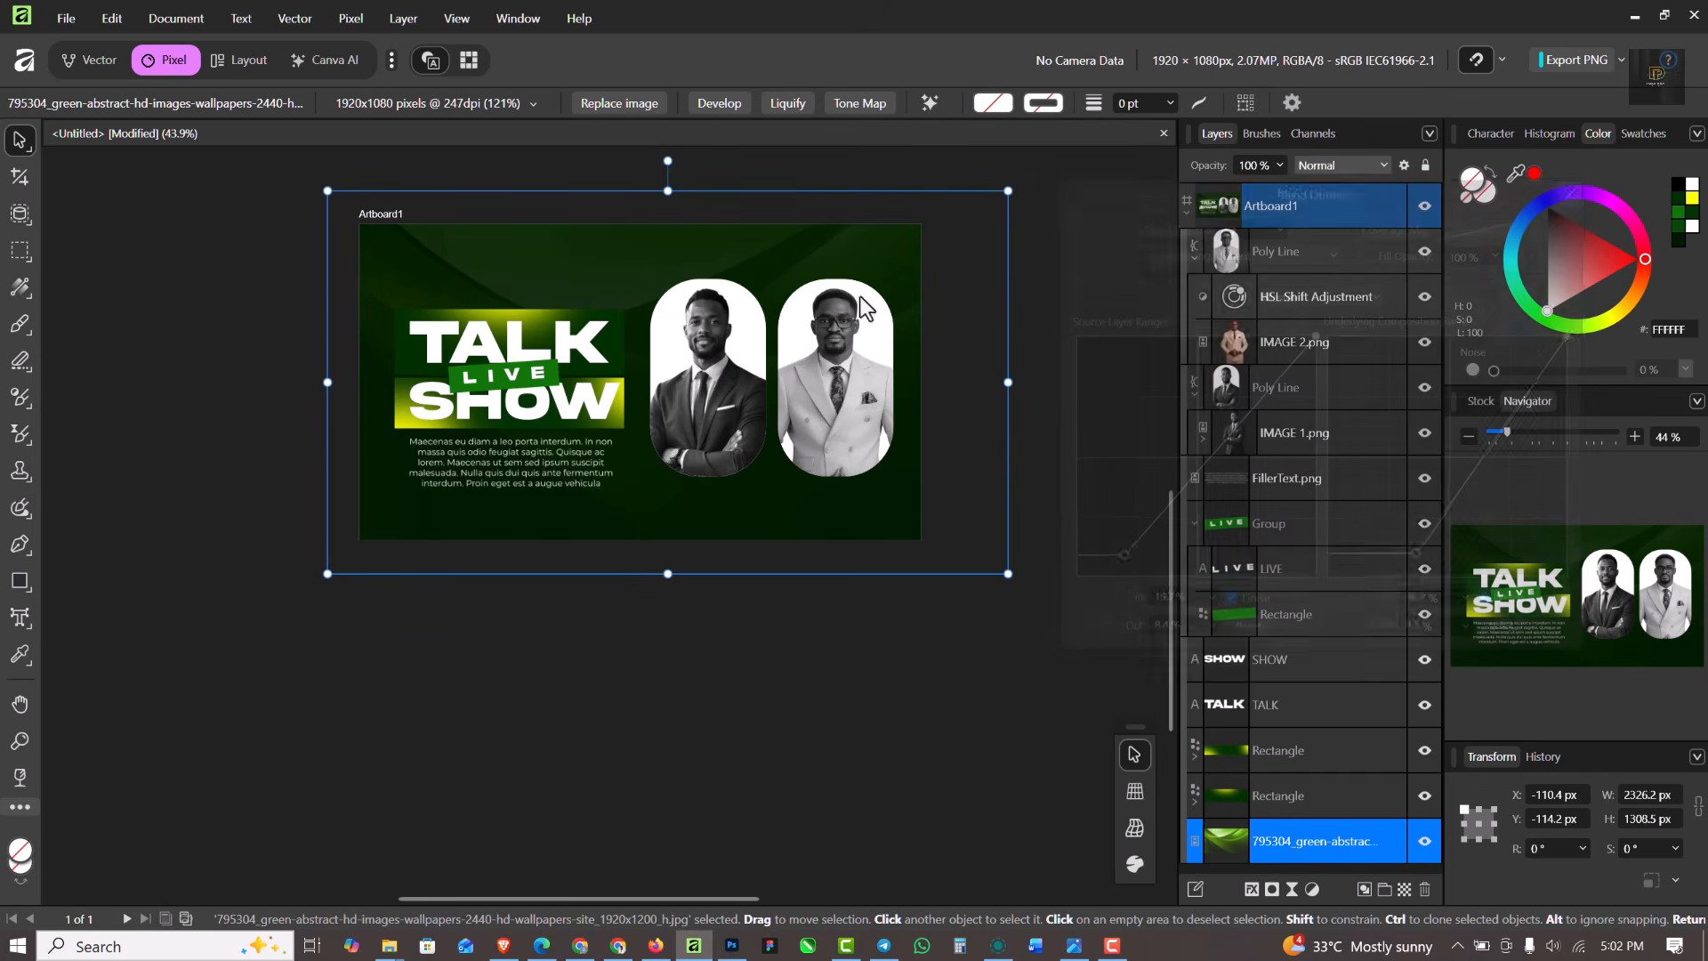
left_click(1022, 227)
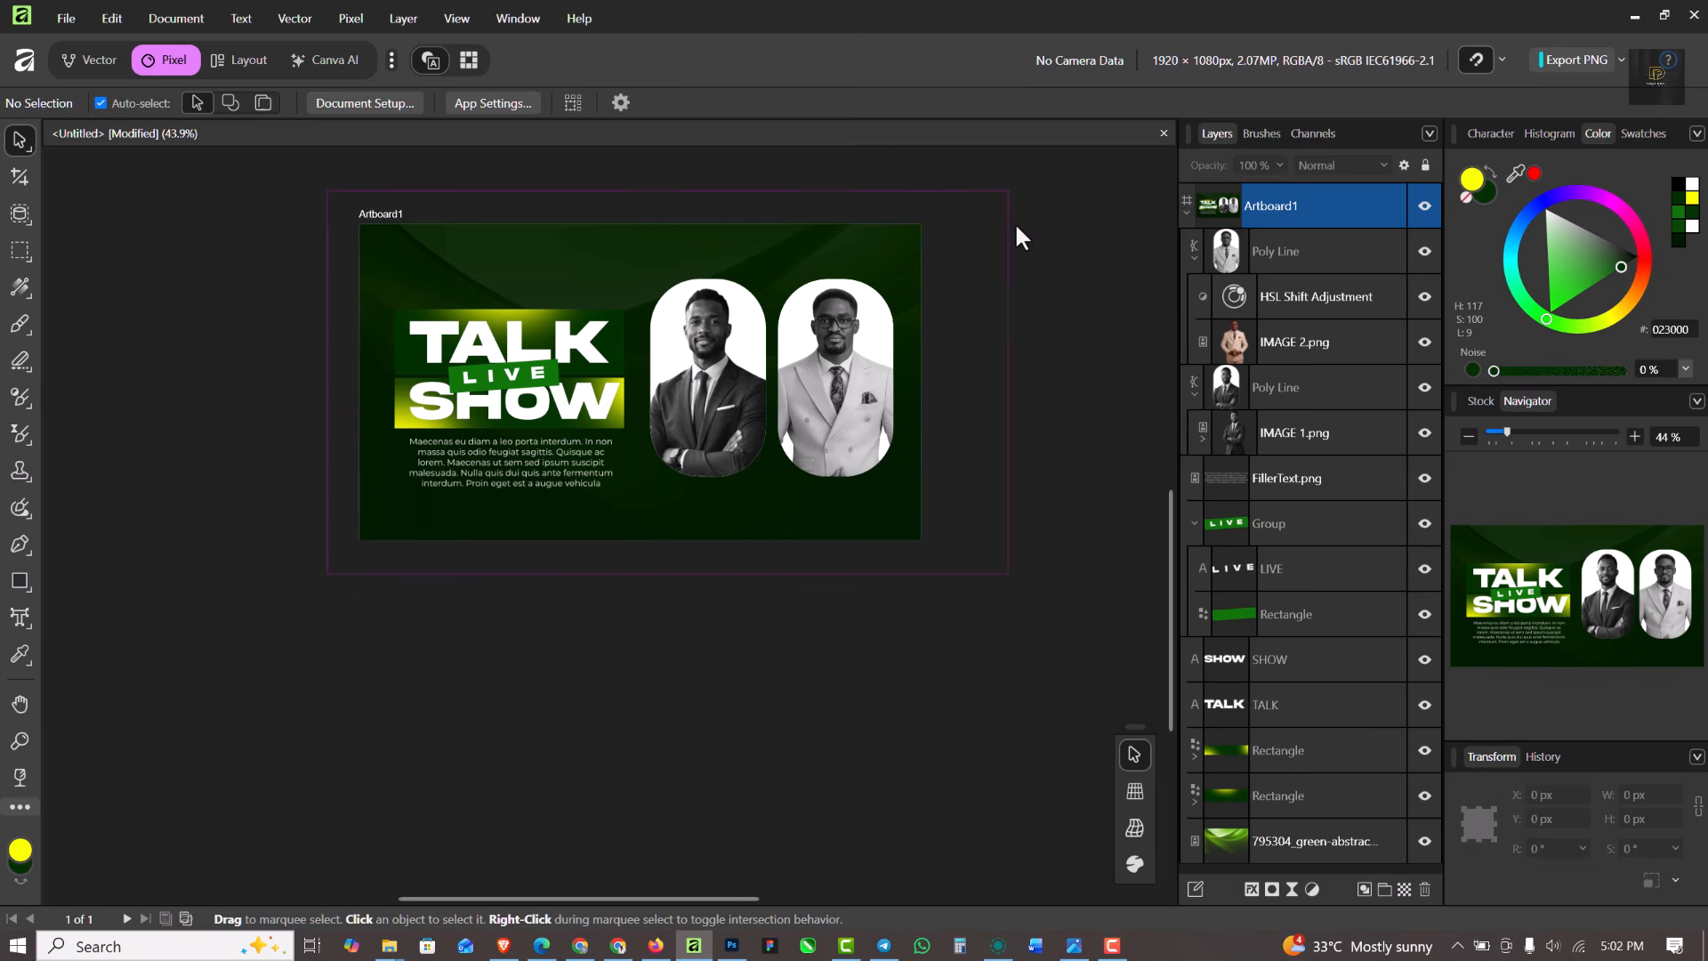
key("ctrl+0")
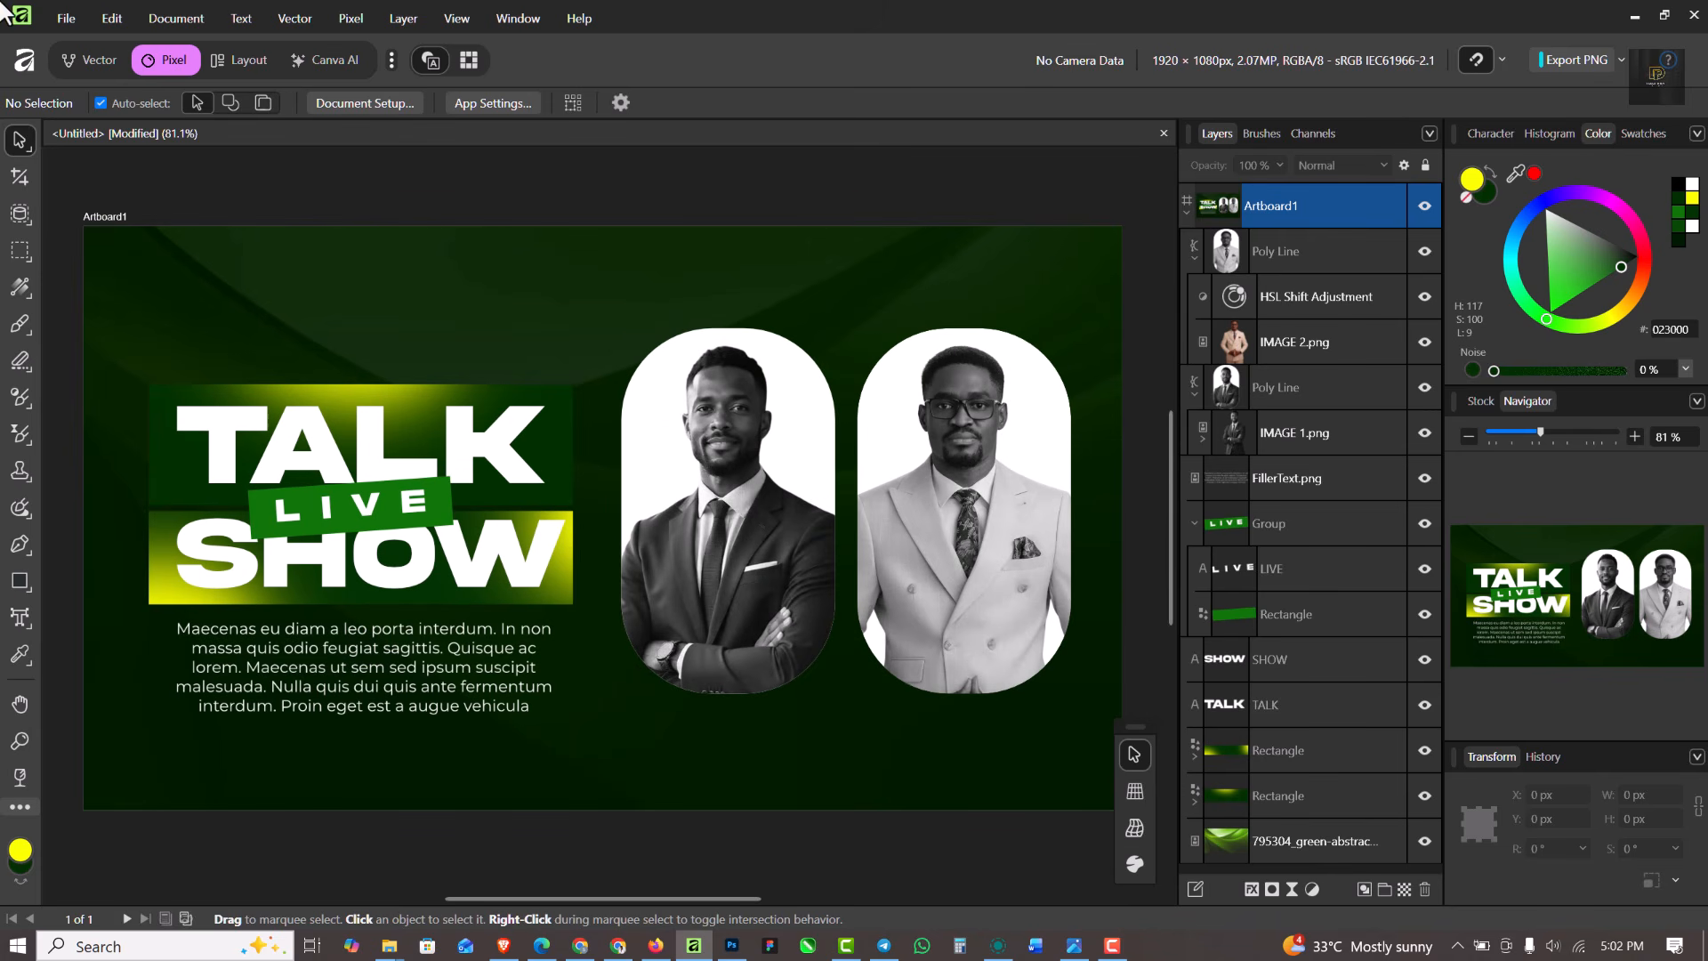